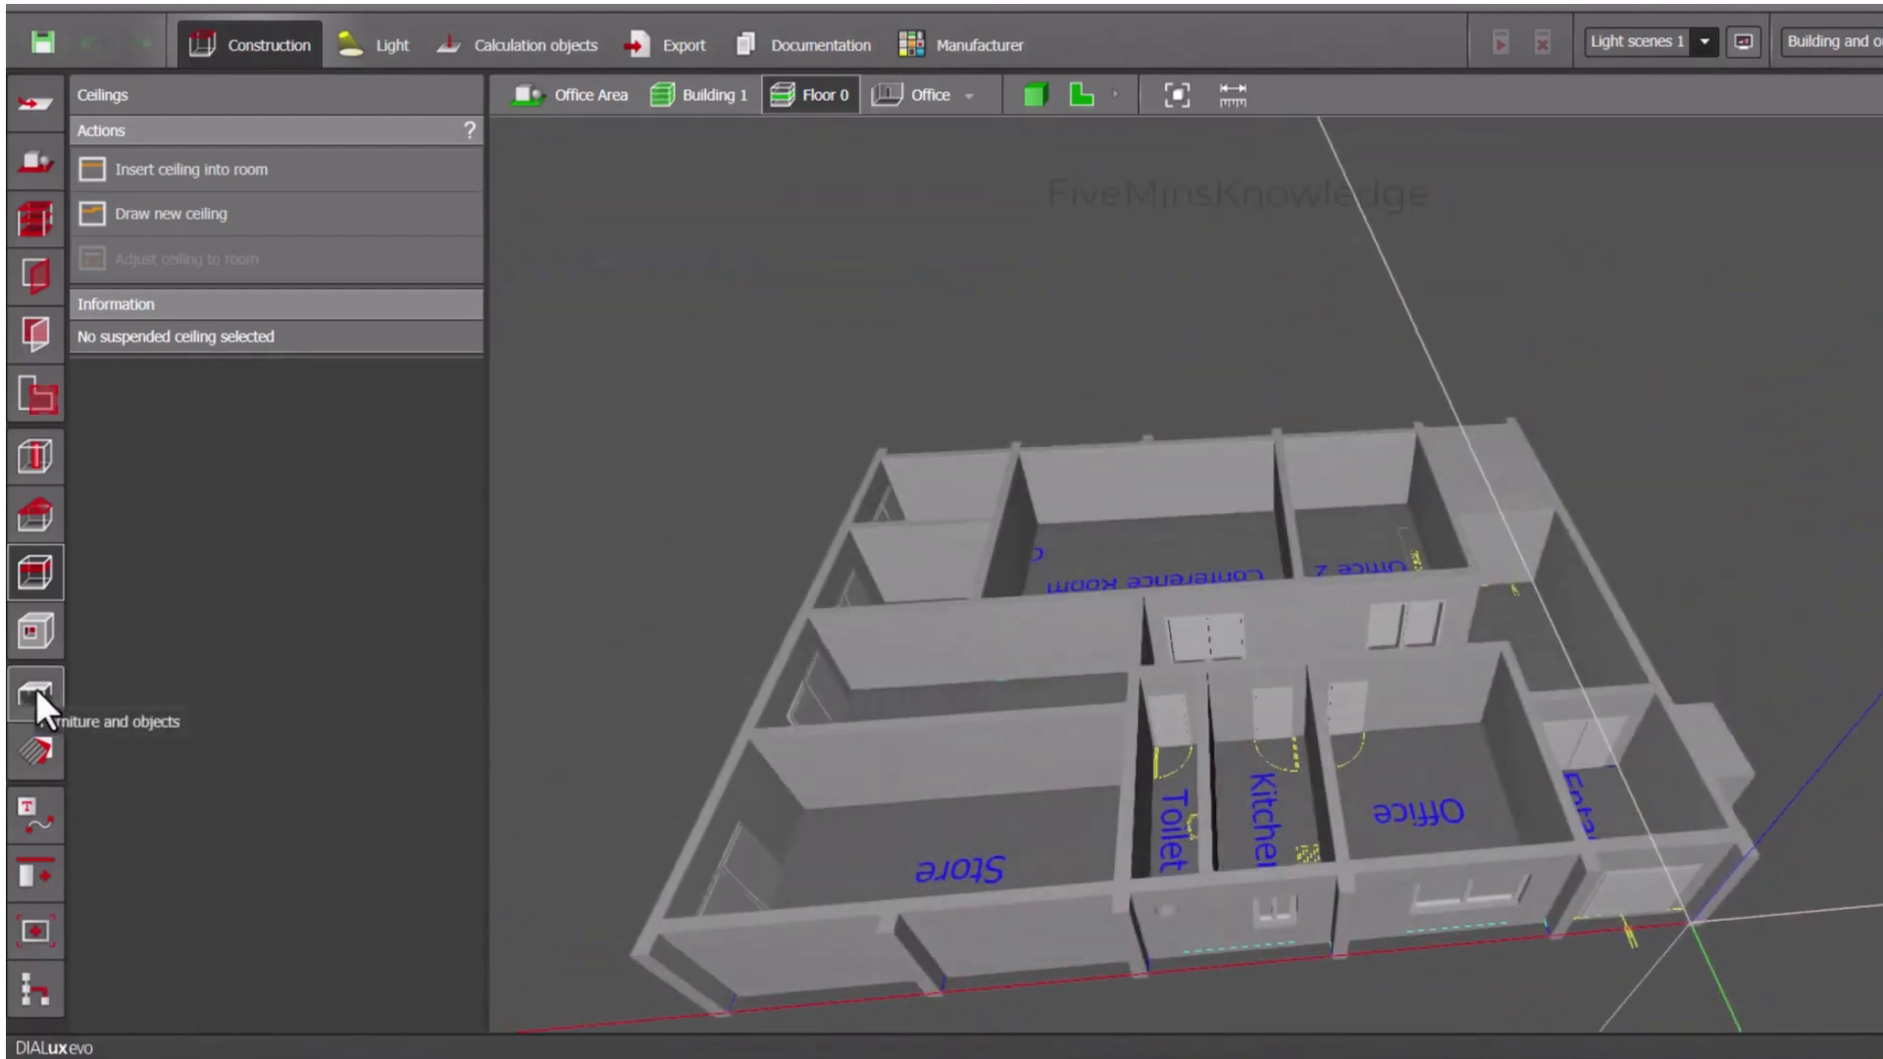
# - Show Floor 0 in plan view and open the DIALux object catalogue for furniture and objects
pyautogui.click(36, 693)
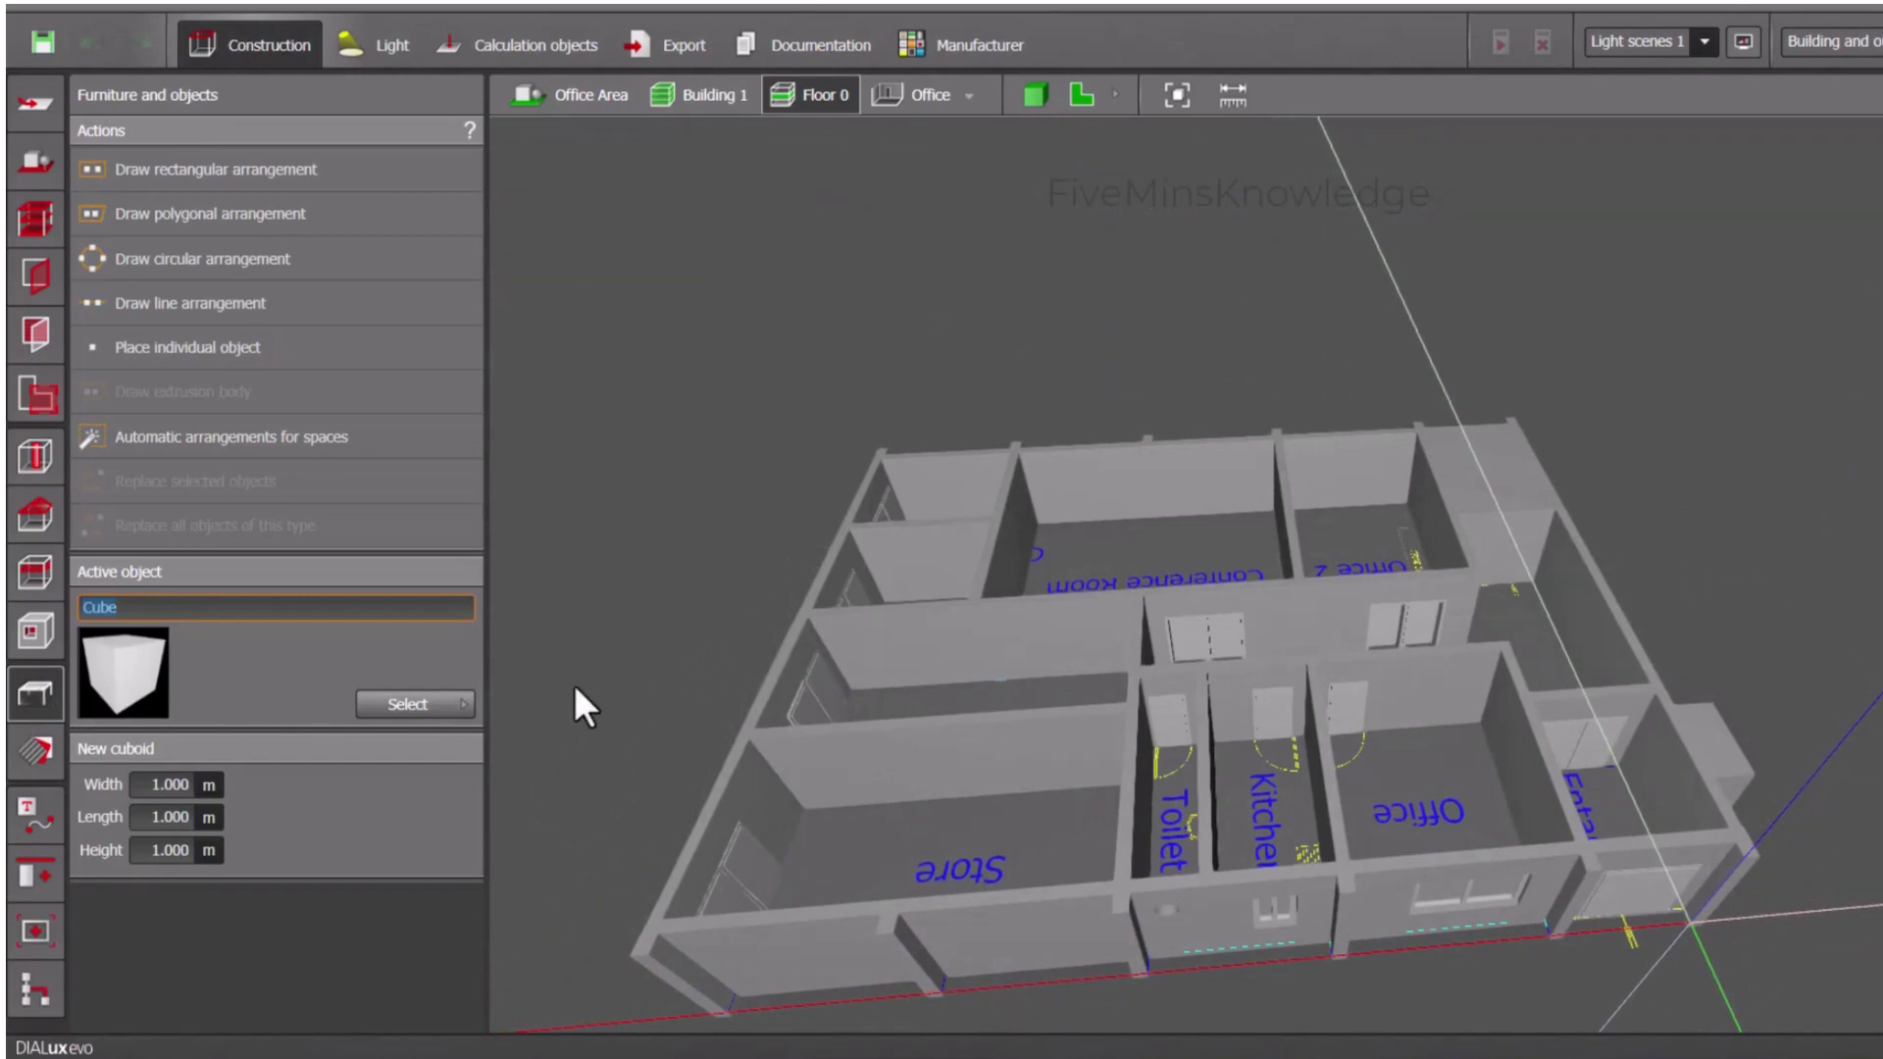
pyautogui.click(1077, 96)
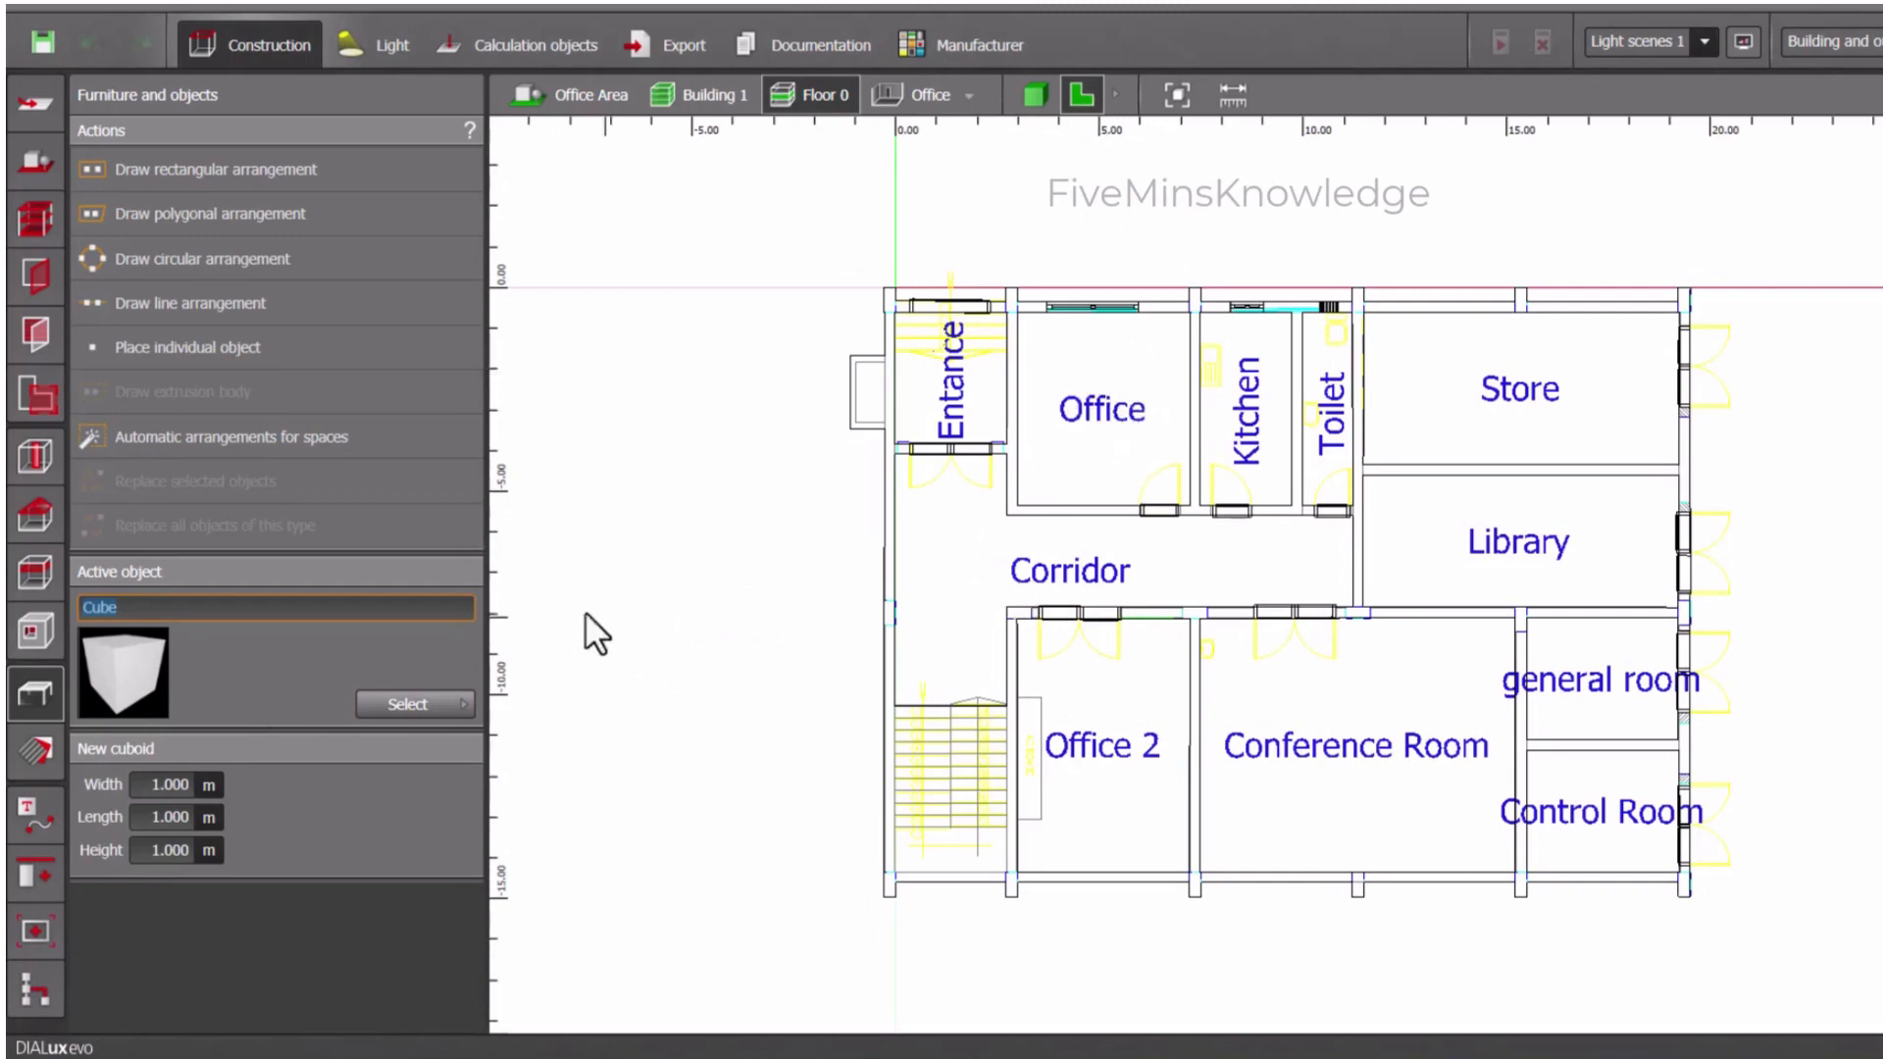
pyautogui.click(414, 706)
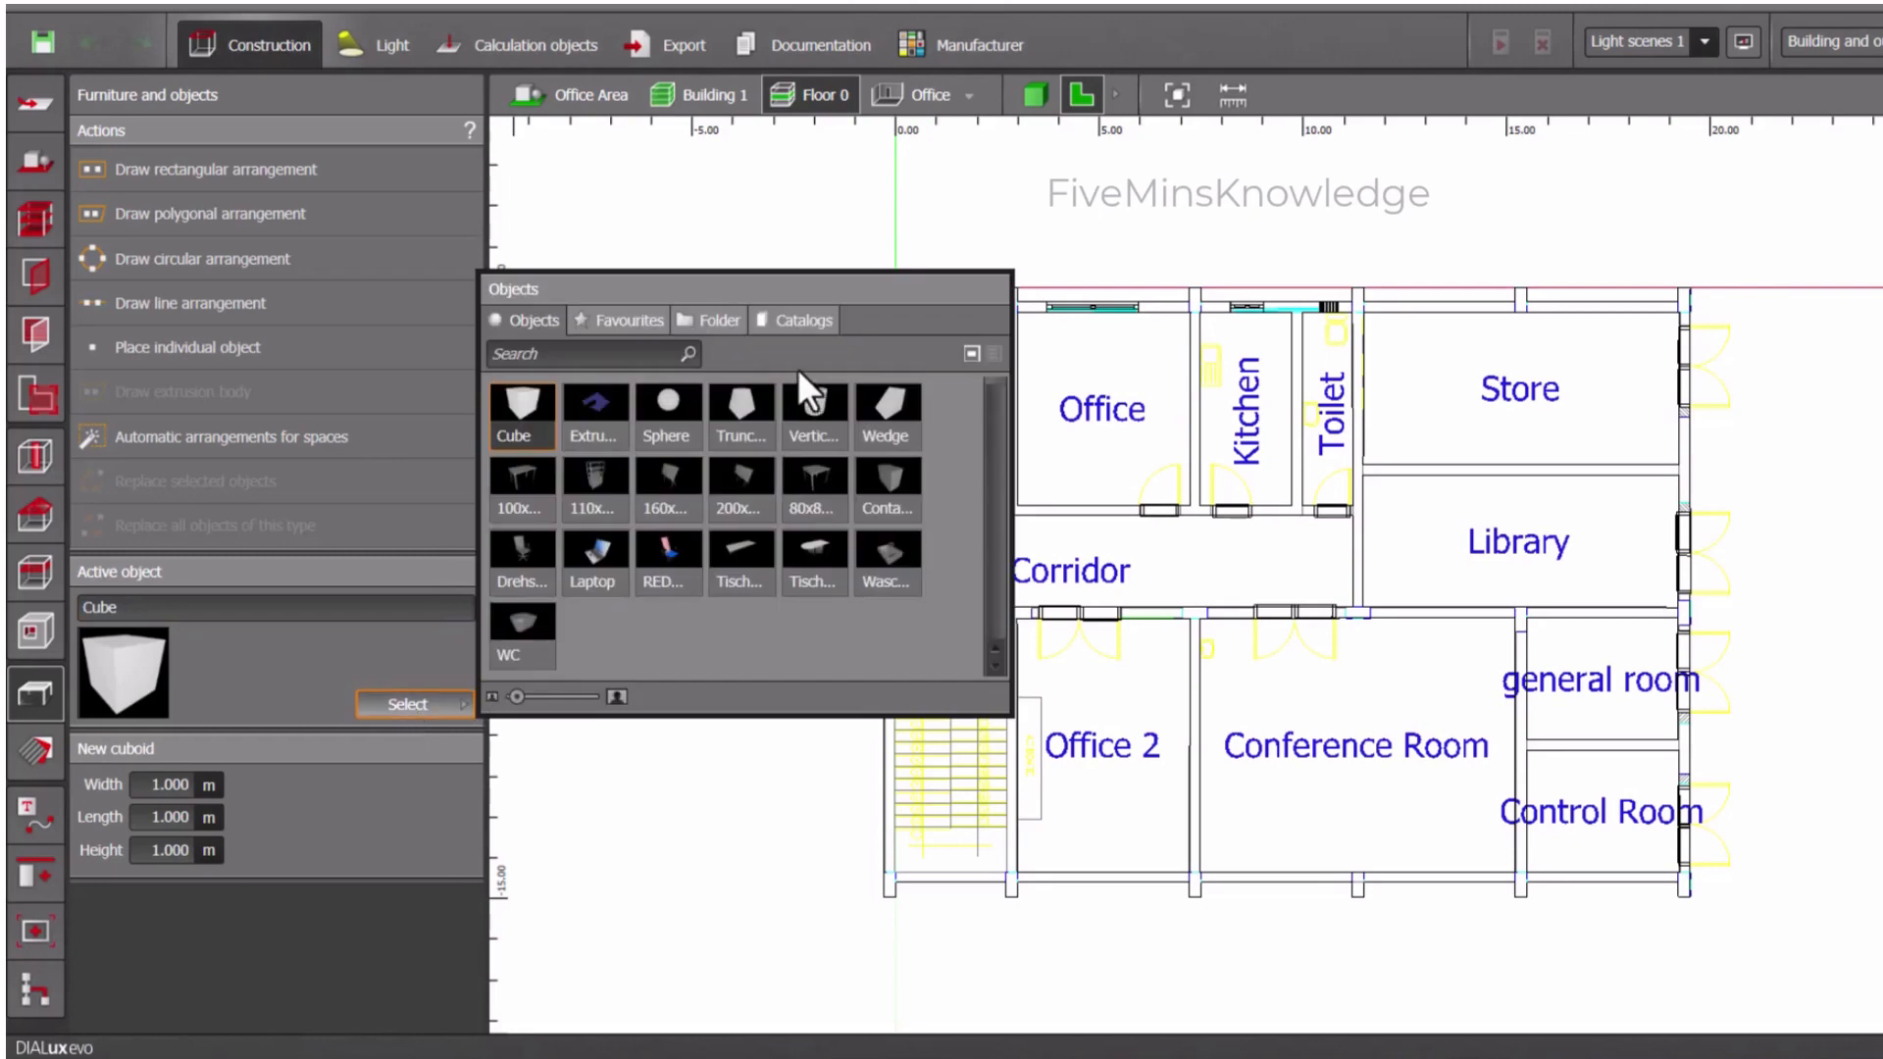
pyautogui.click(803, 322)
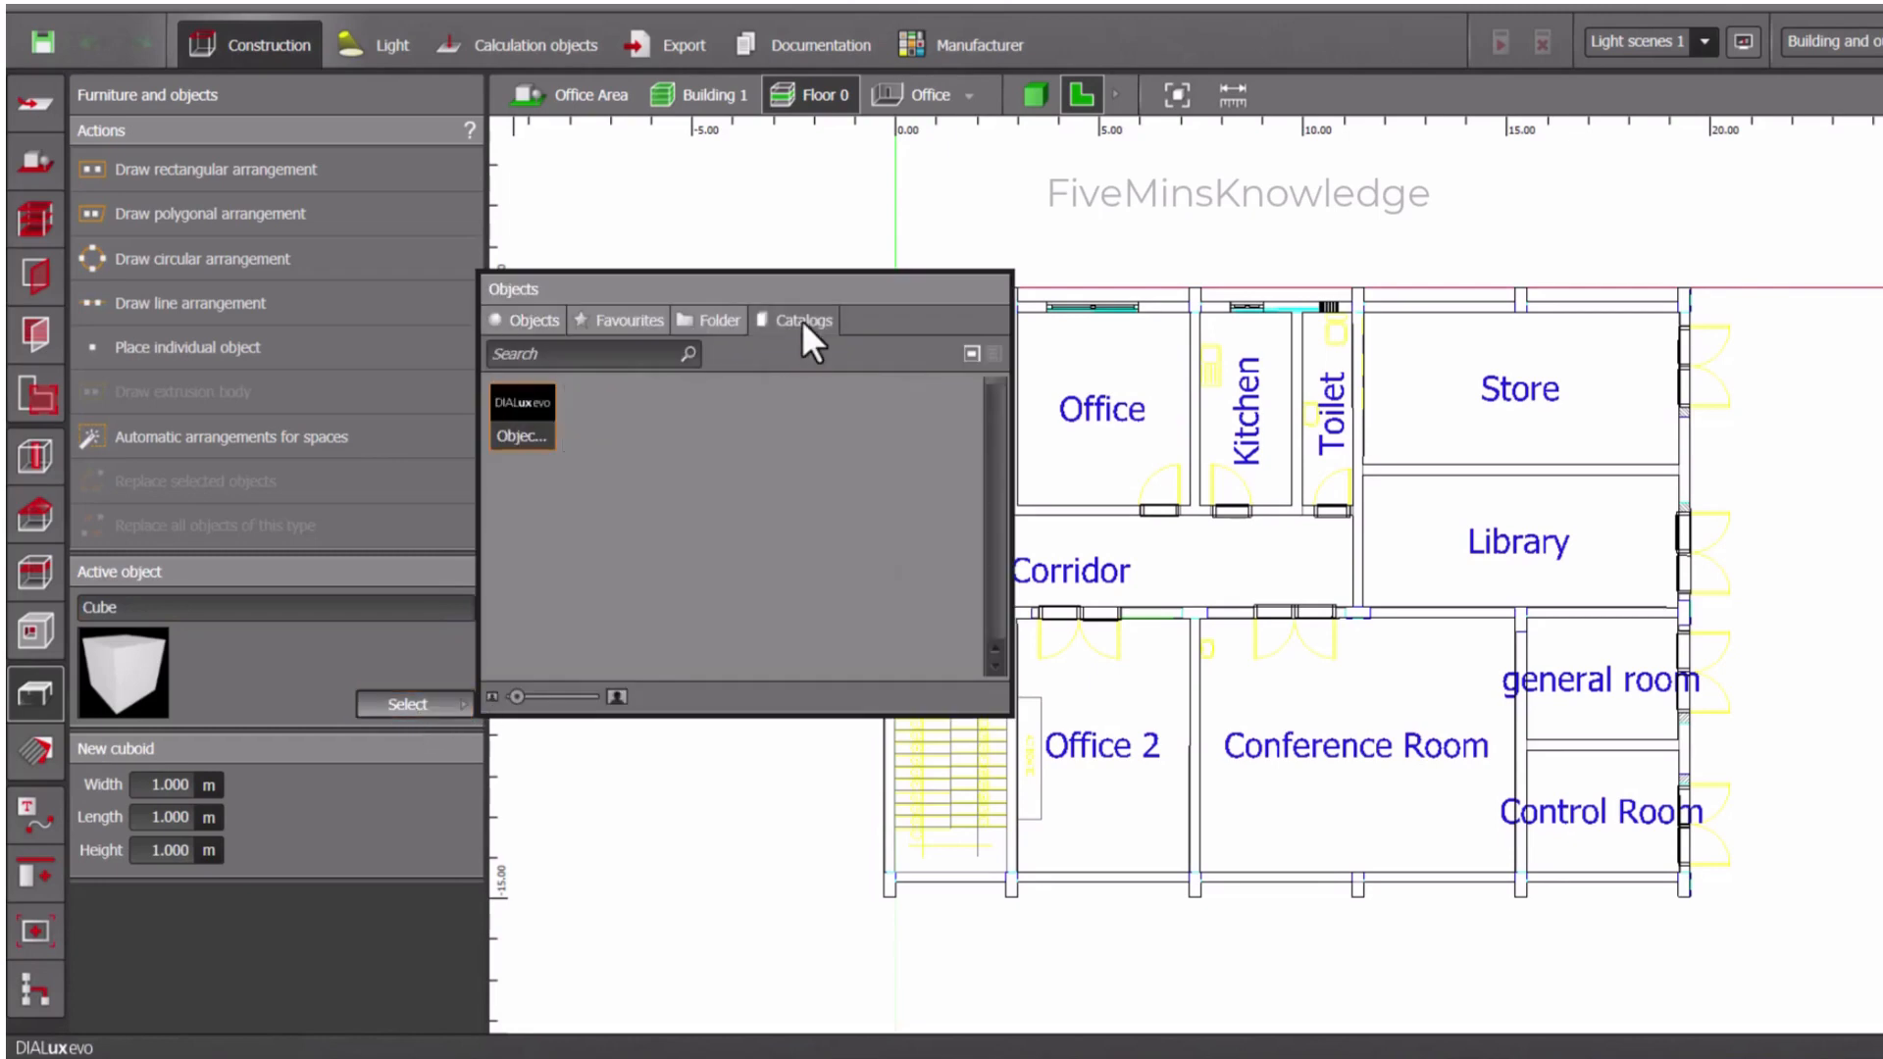
pyautogui.doubleClick(526, 427)
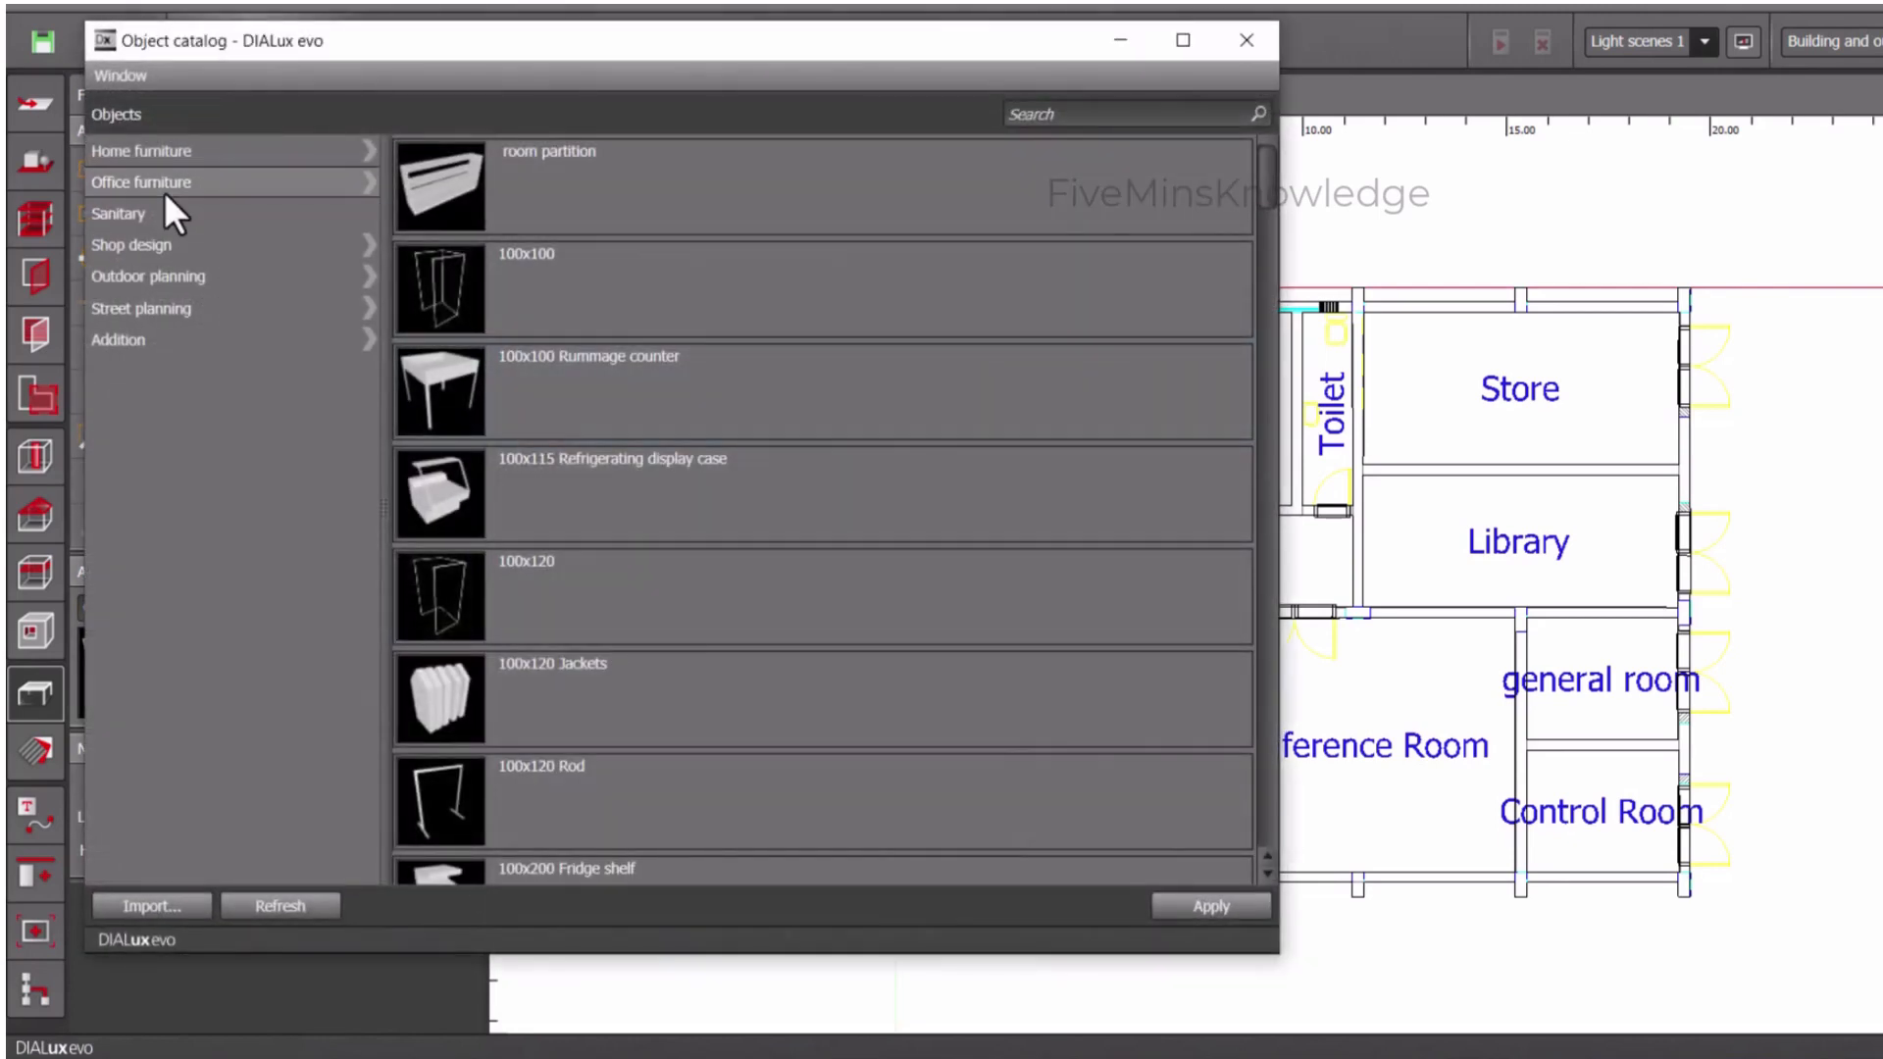
# - Take the 120x80 standard table from the office furniture catalogue and place it in Office at about X 4.75, Y -2.47 m
pyautogui.click(198, 184)
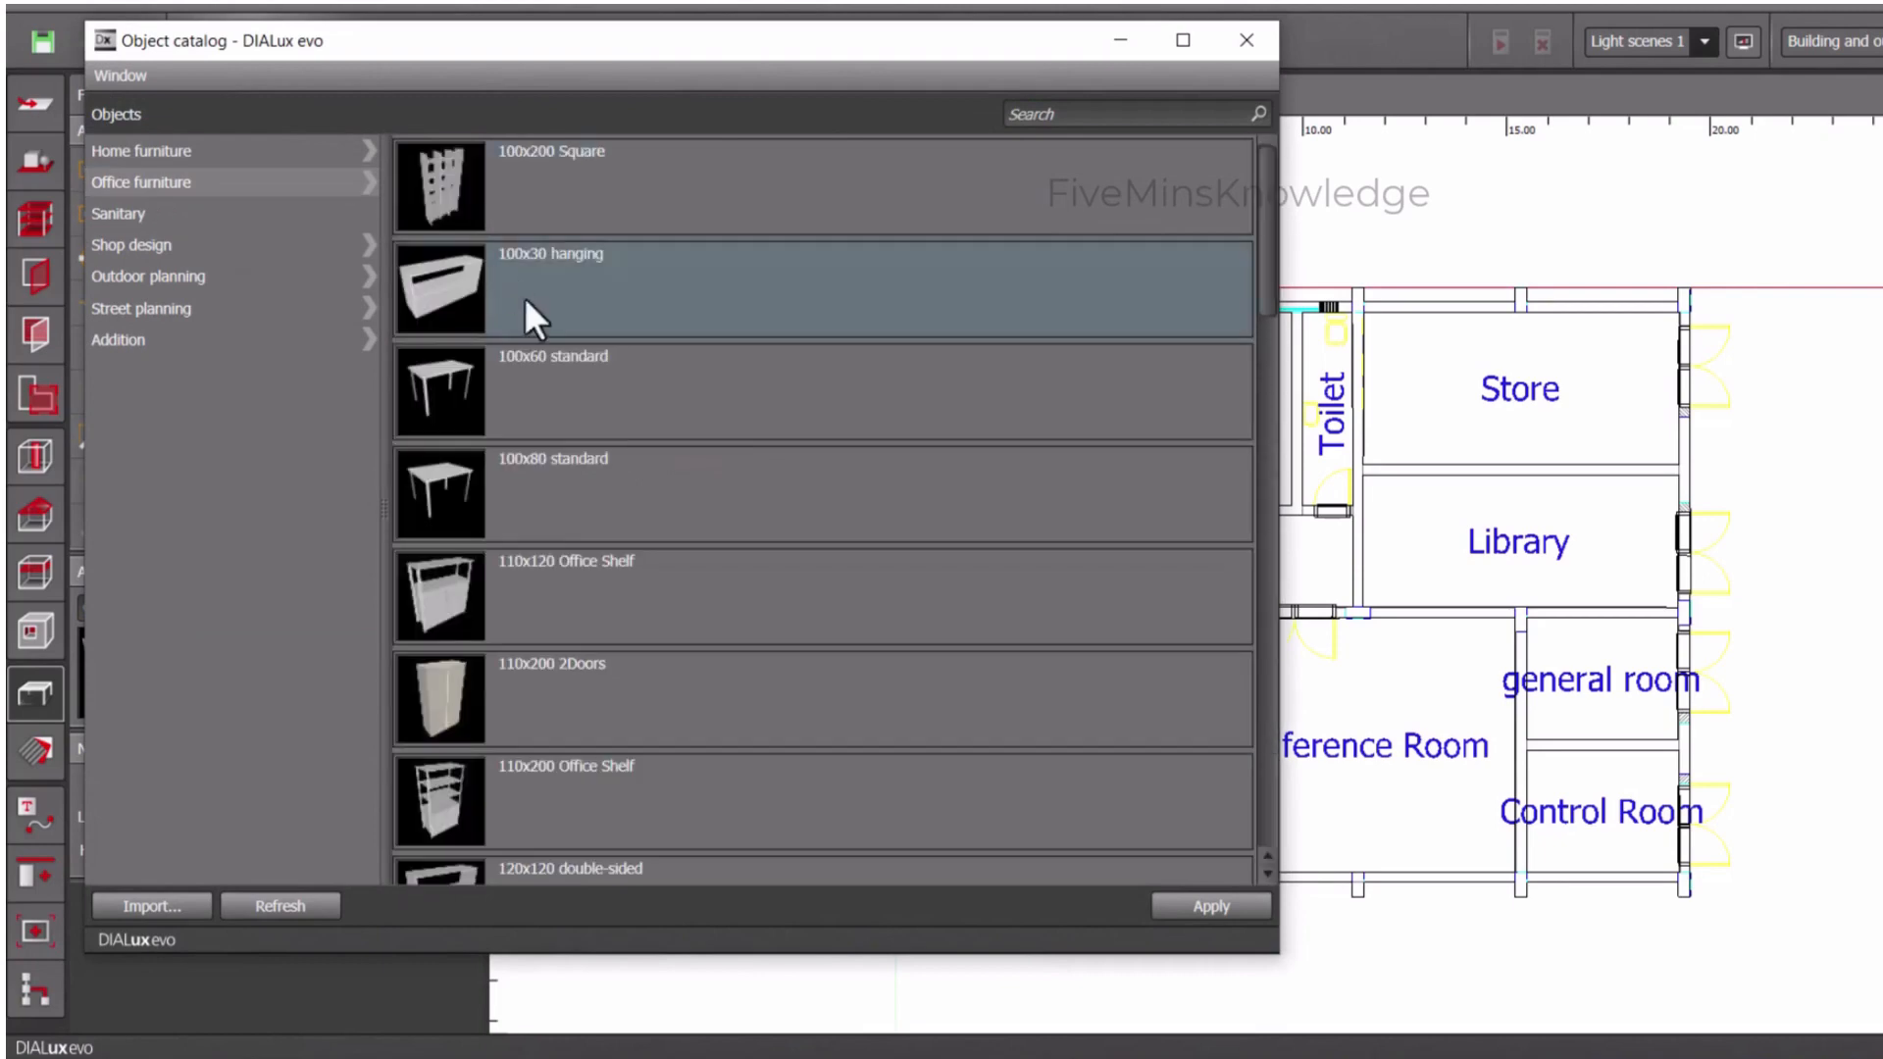
pyautogui.scroll(-5, 493, 475)
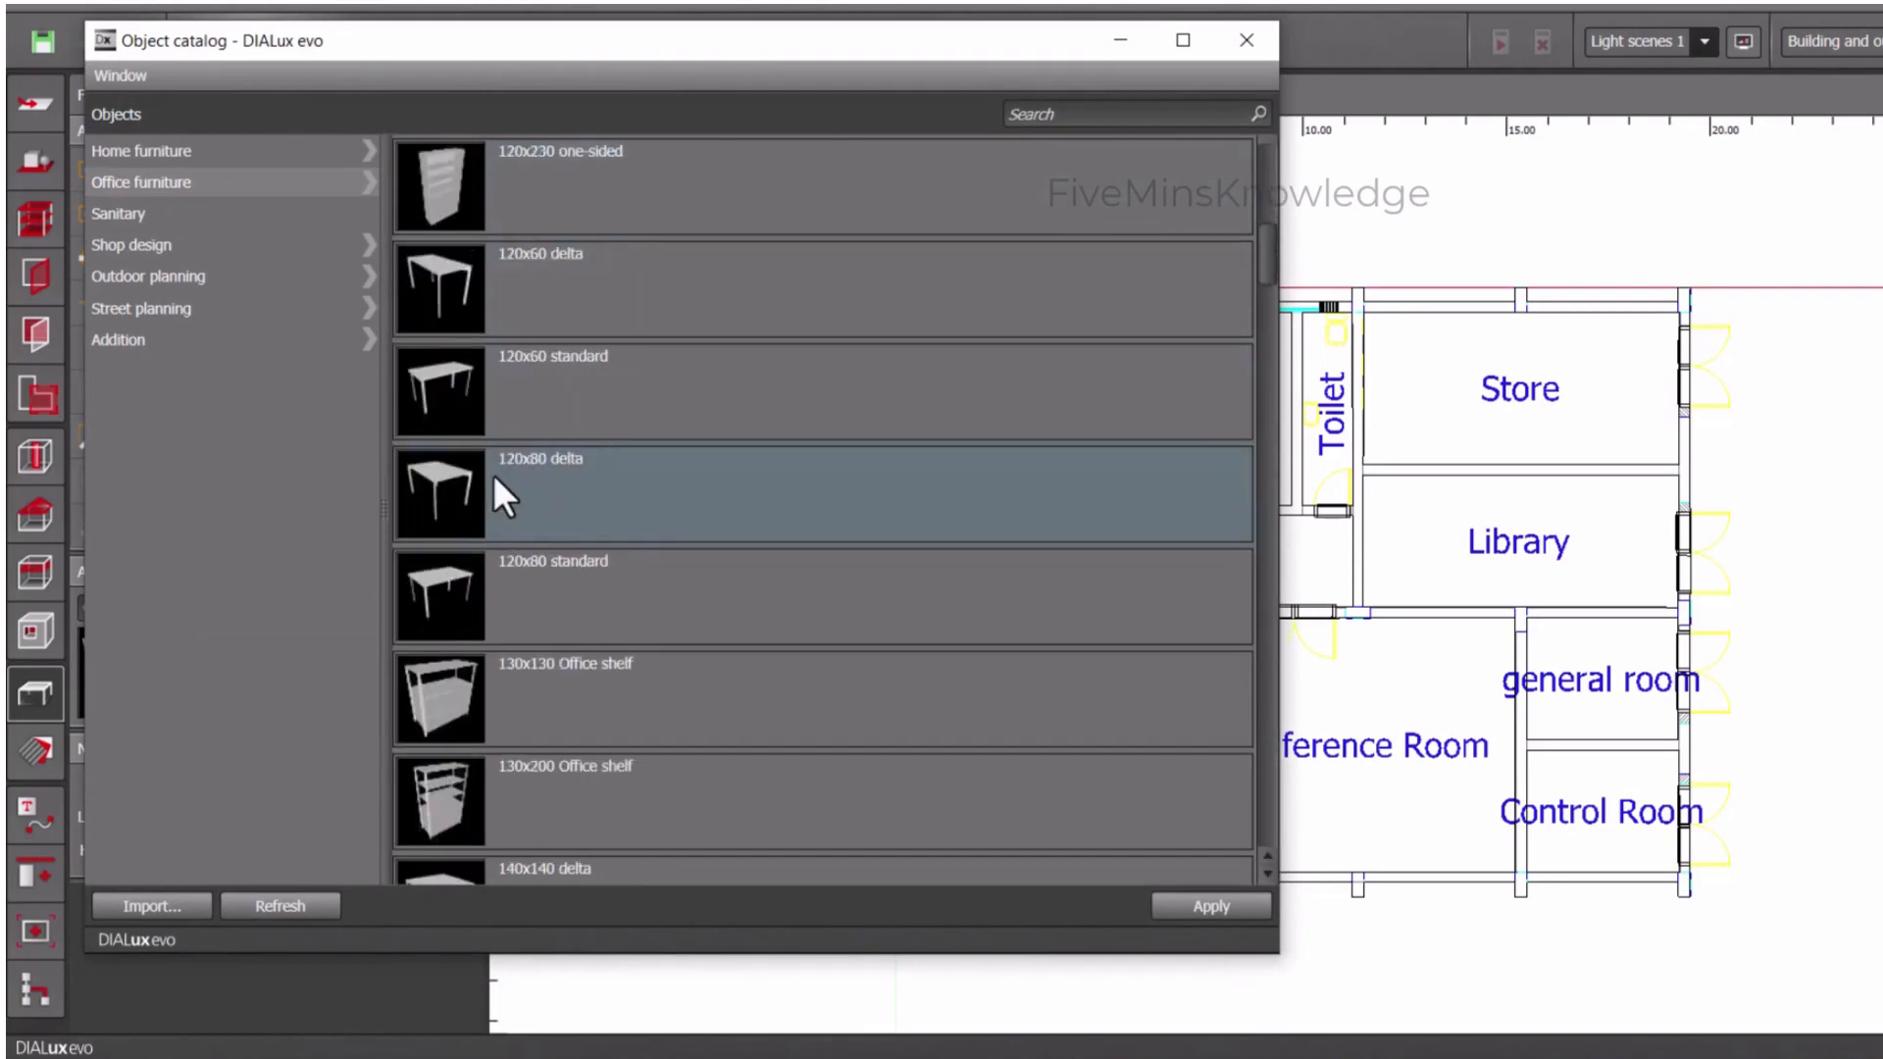
pyautogui.scroll(-2, 492, 475)
pyautogui.scroll(2, 493, 461)
pyautogui.click(483, 590)
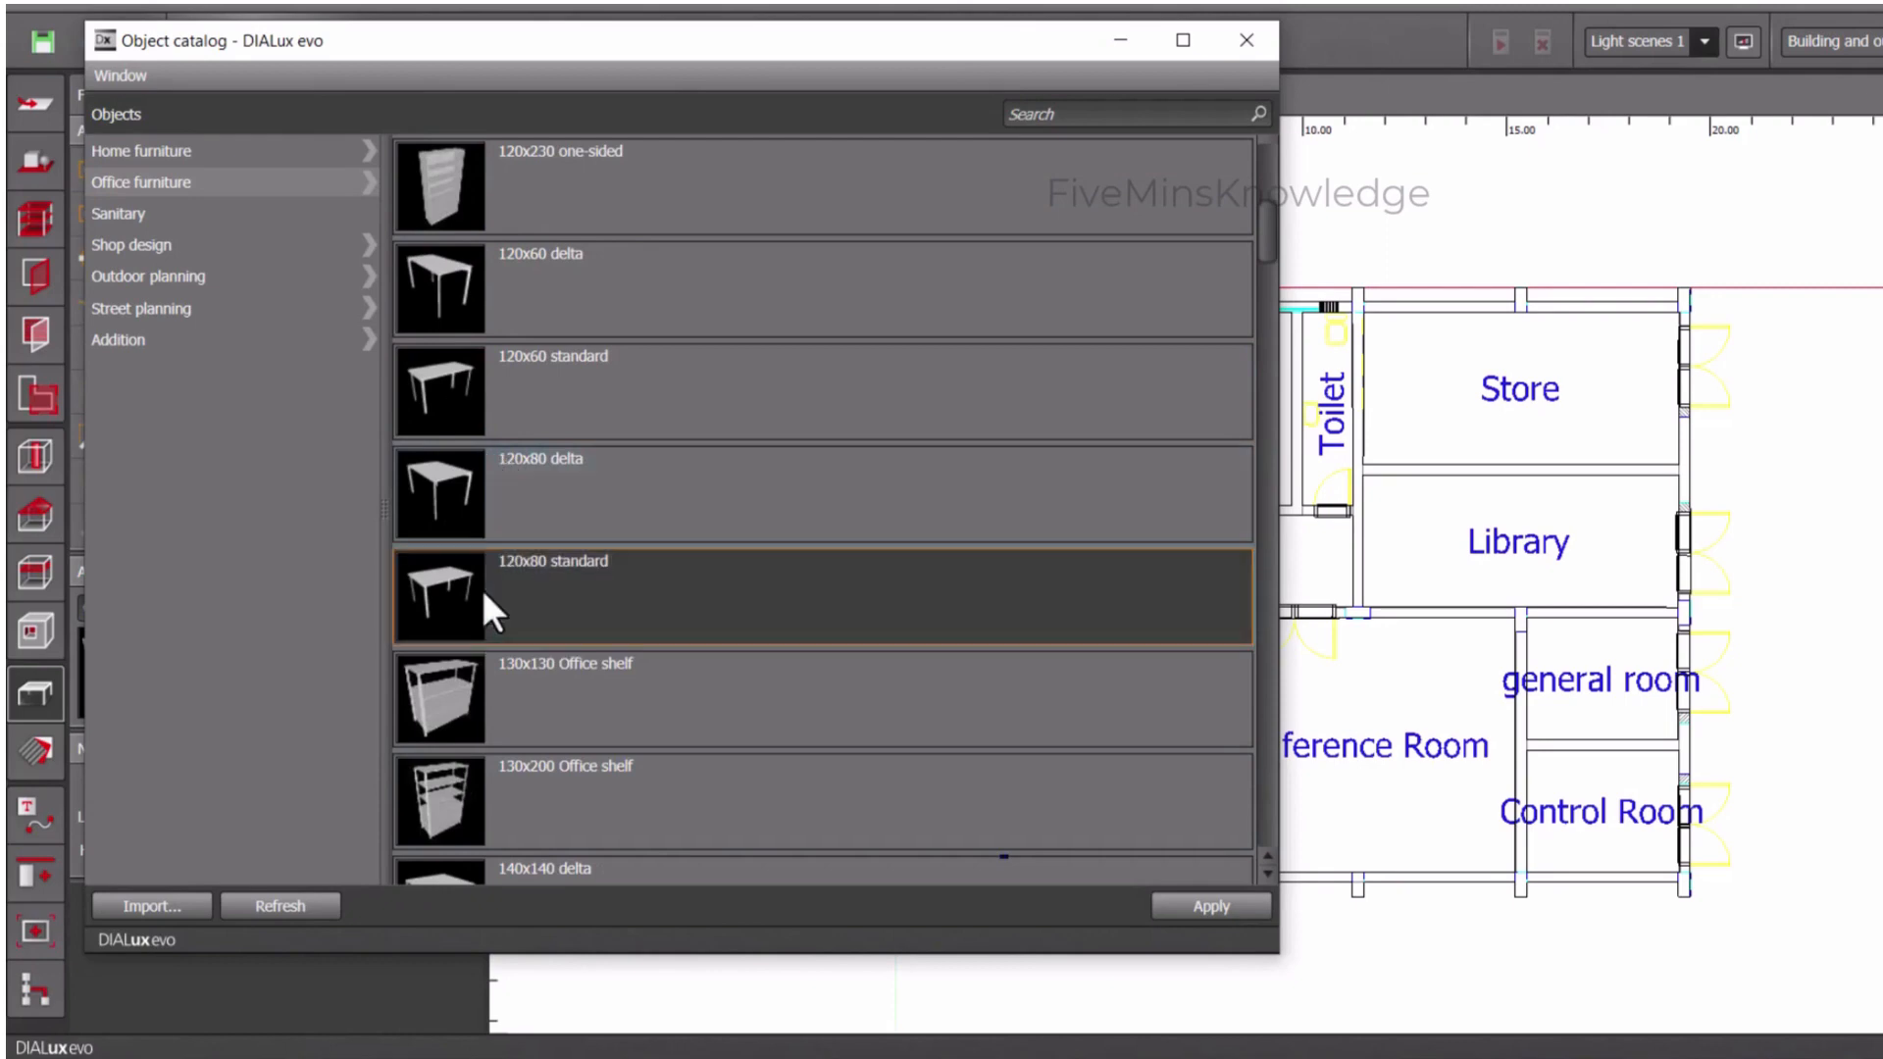
pyautogui.click(1232, 907)
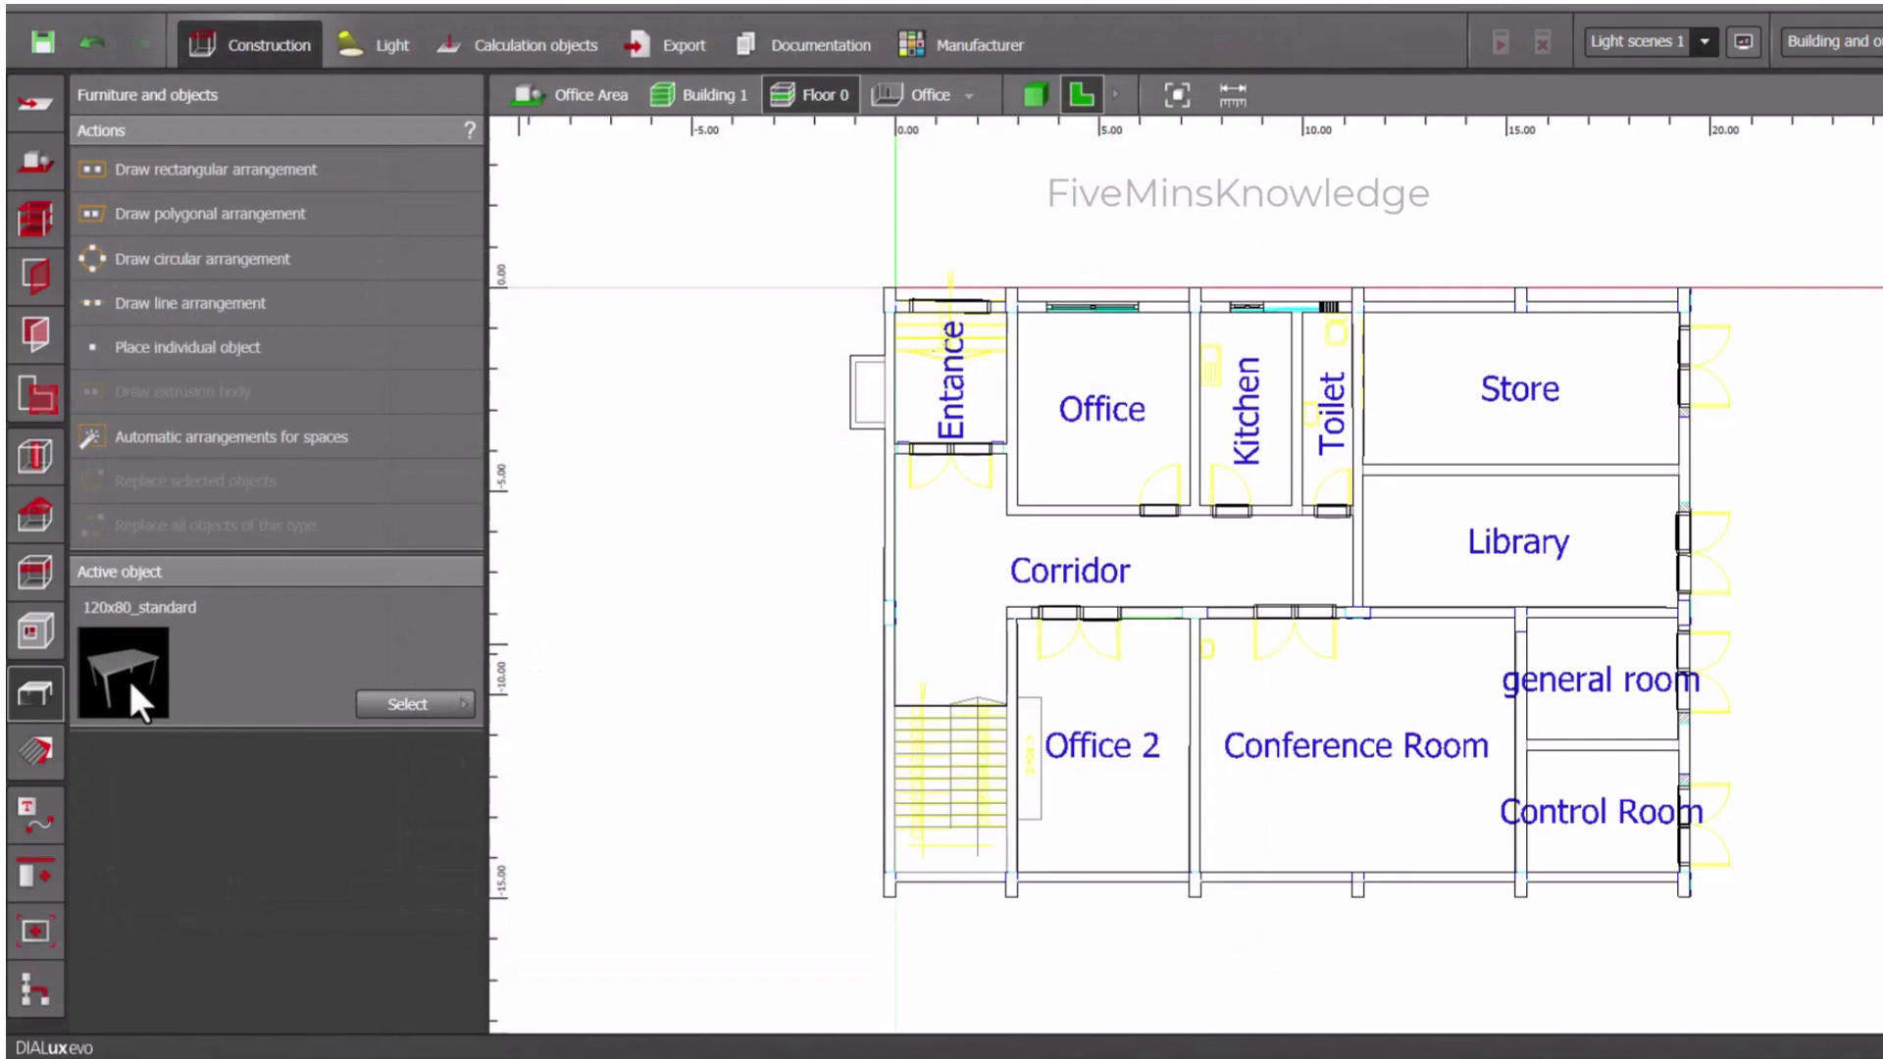
pyautogui.moveTo(128, 675); pyautogui.dragTo(1089, 387)
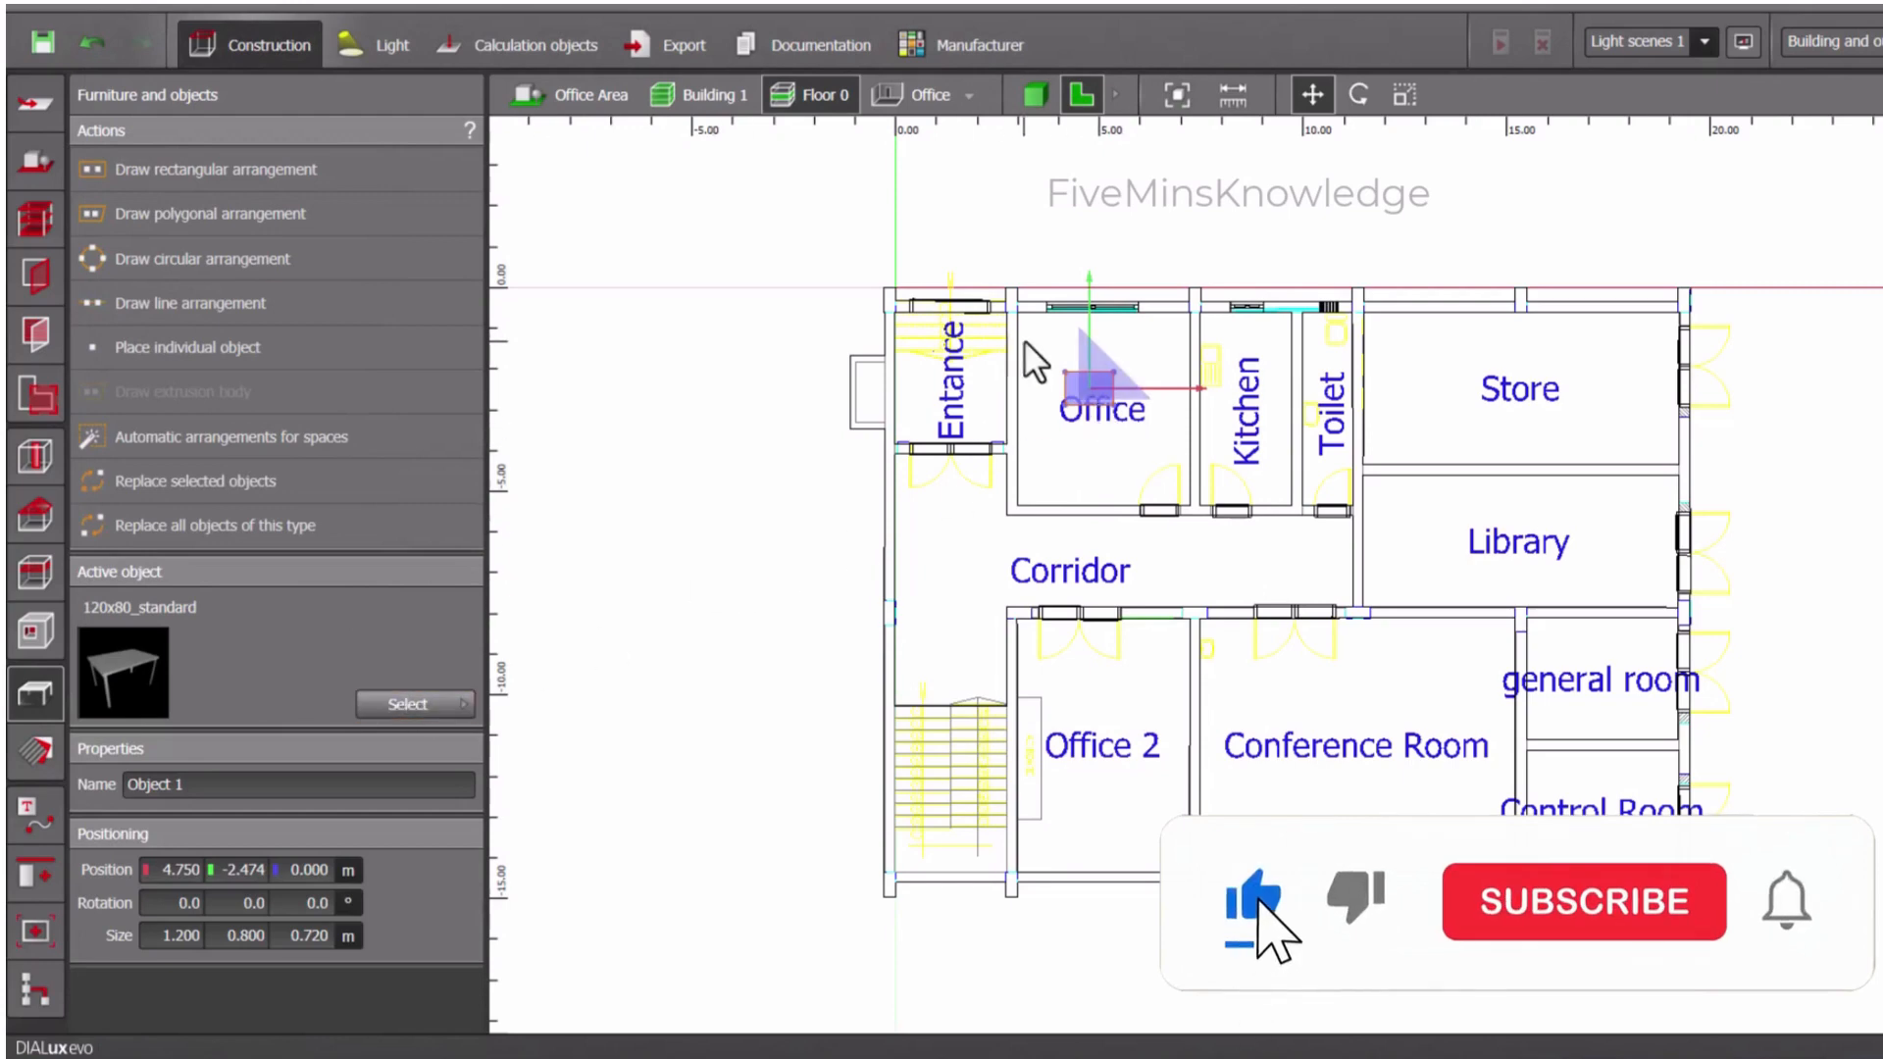
# - Place a RED AND BLUE Chair in Office and move it against the table, at about X 4.38, Y -2.07 m
pyautogui.click(448, 704)
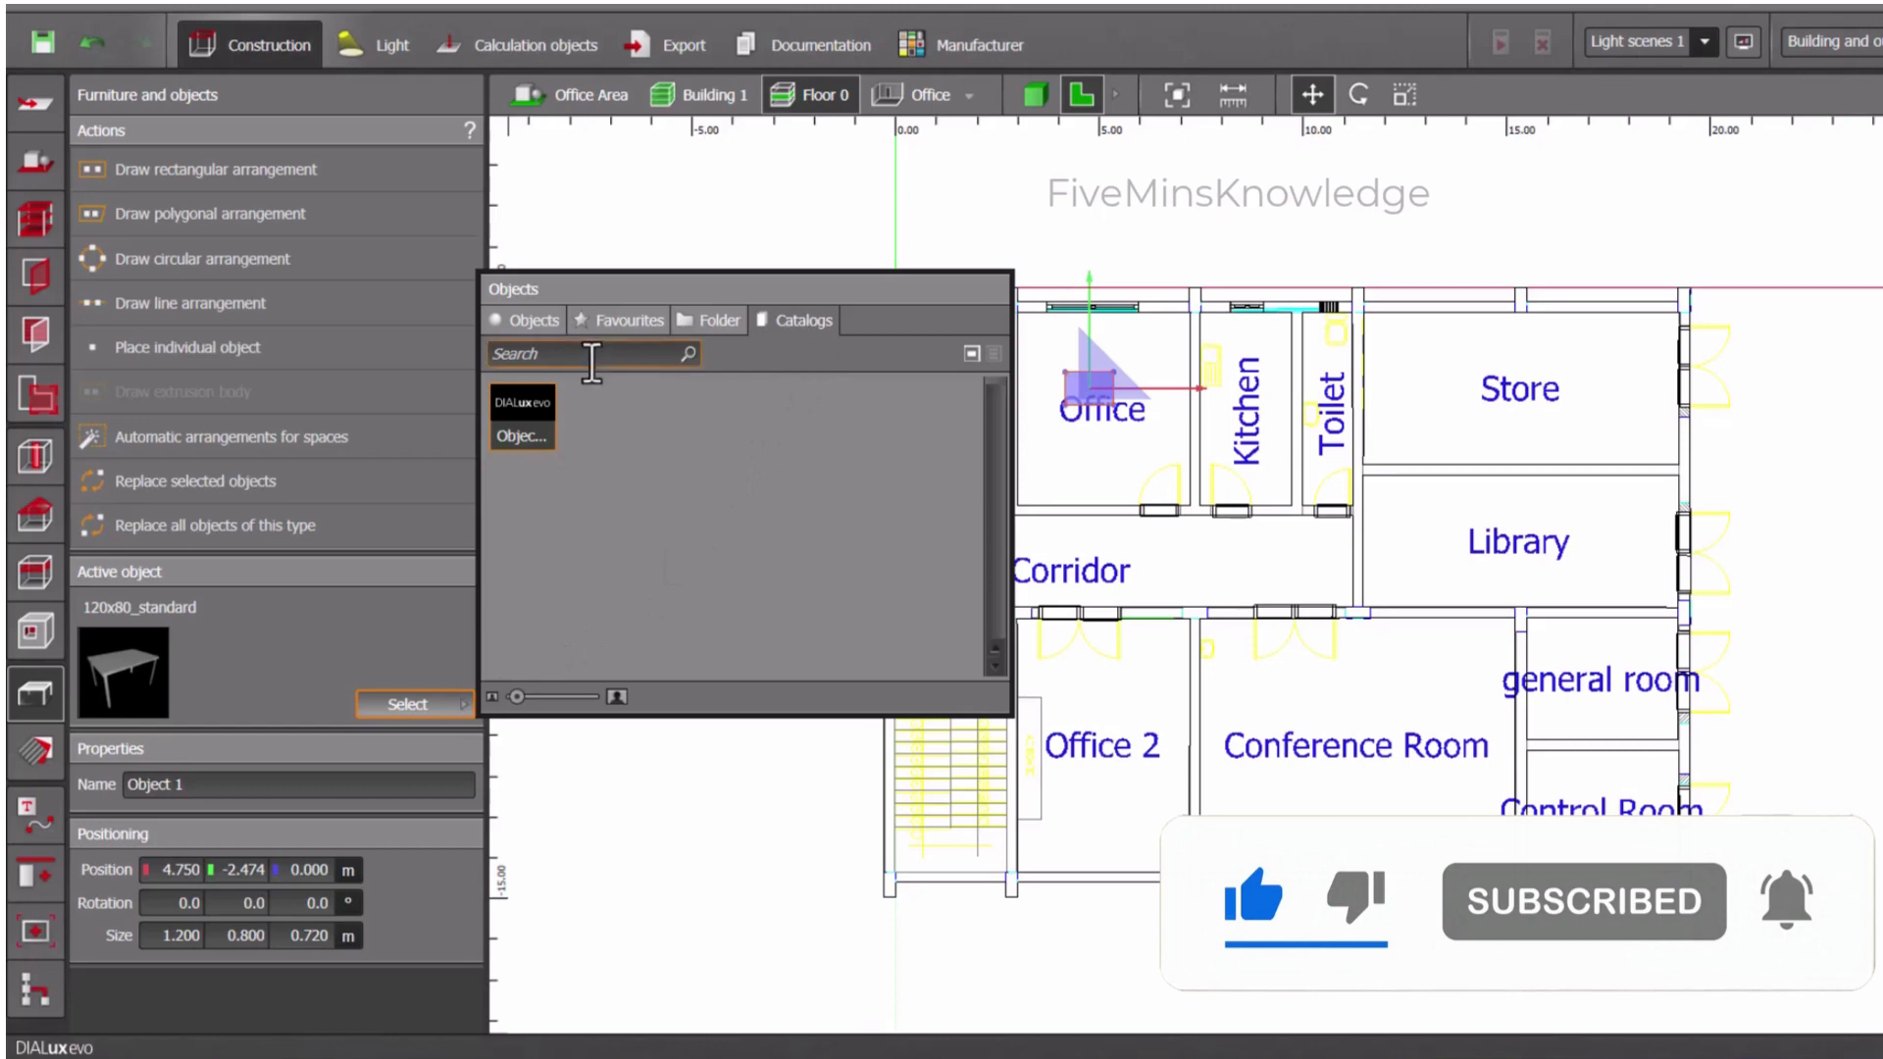
pyautogui.click(537, 321)
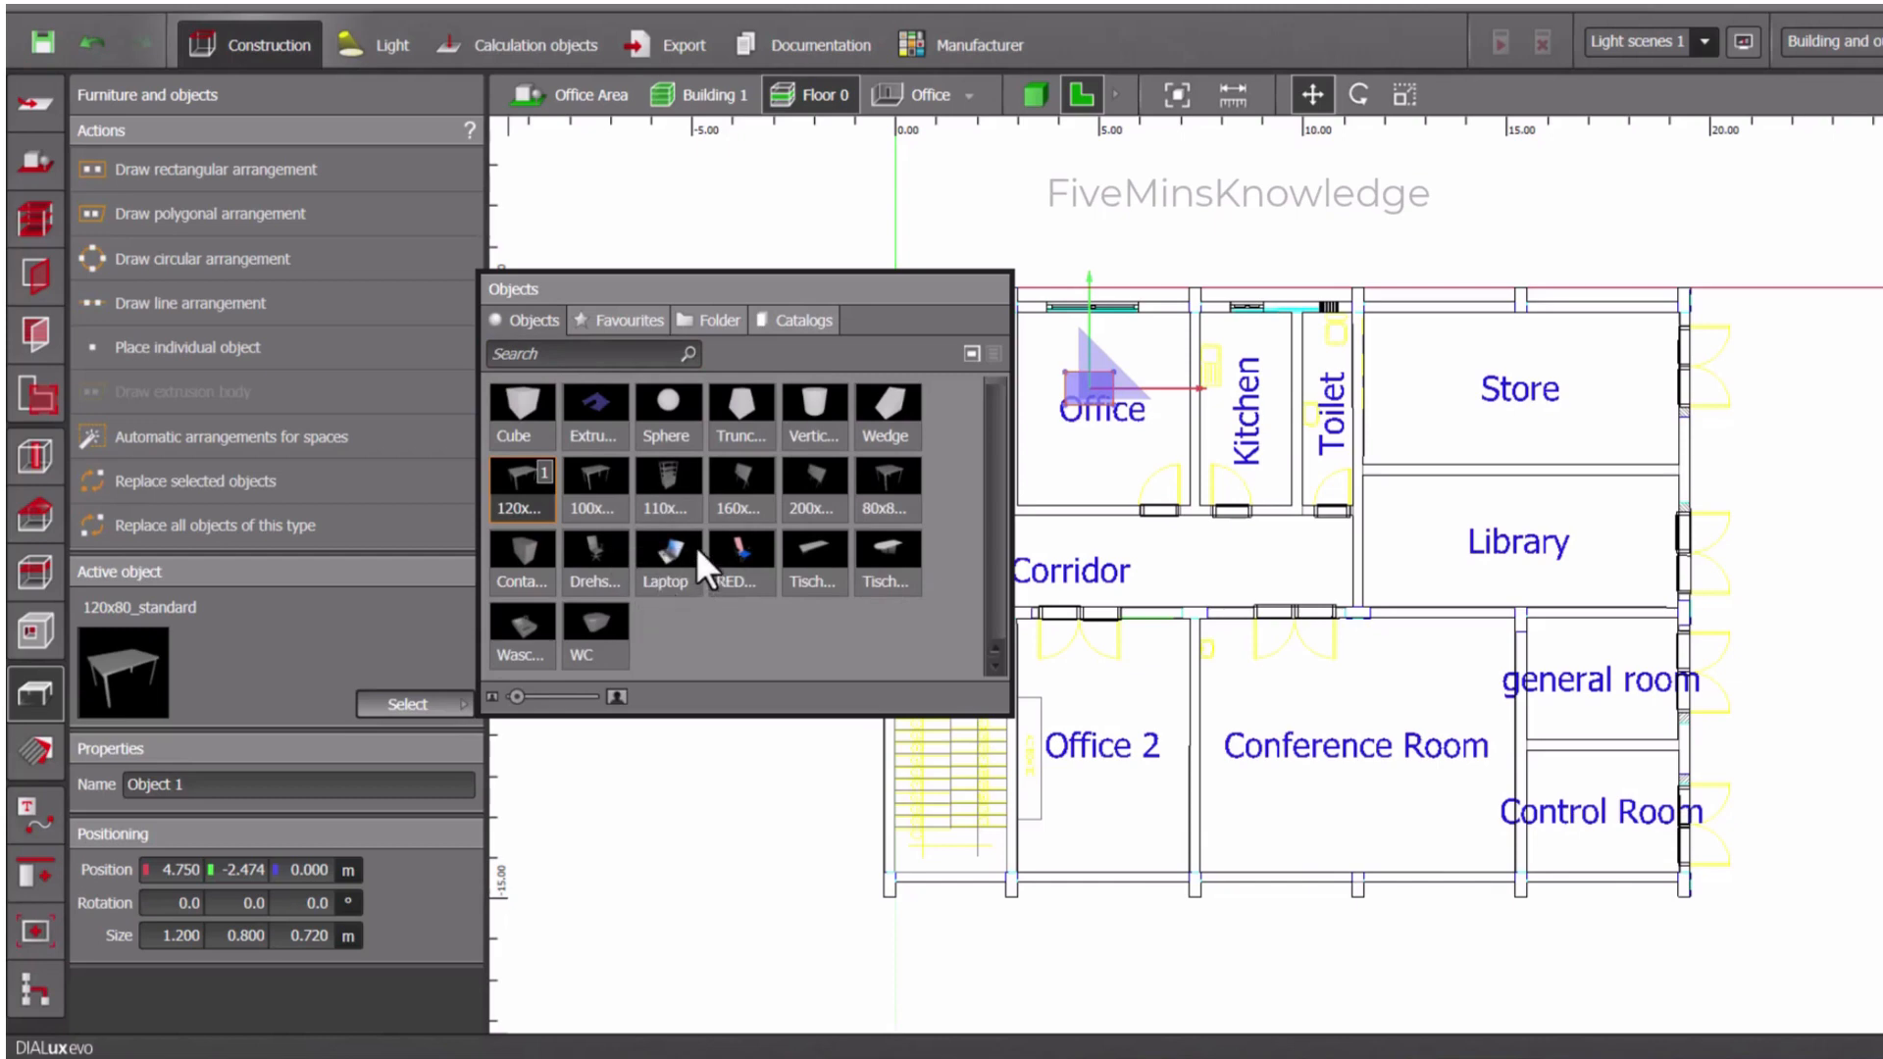
pyautogui.click(737, 547)
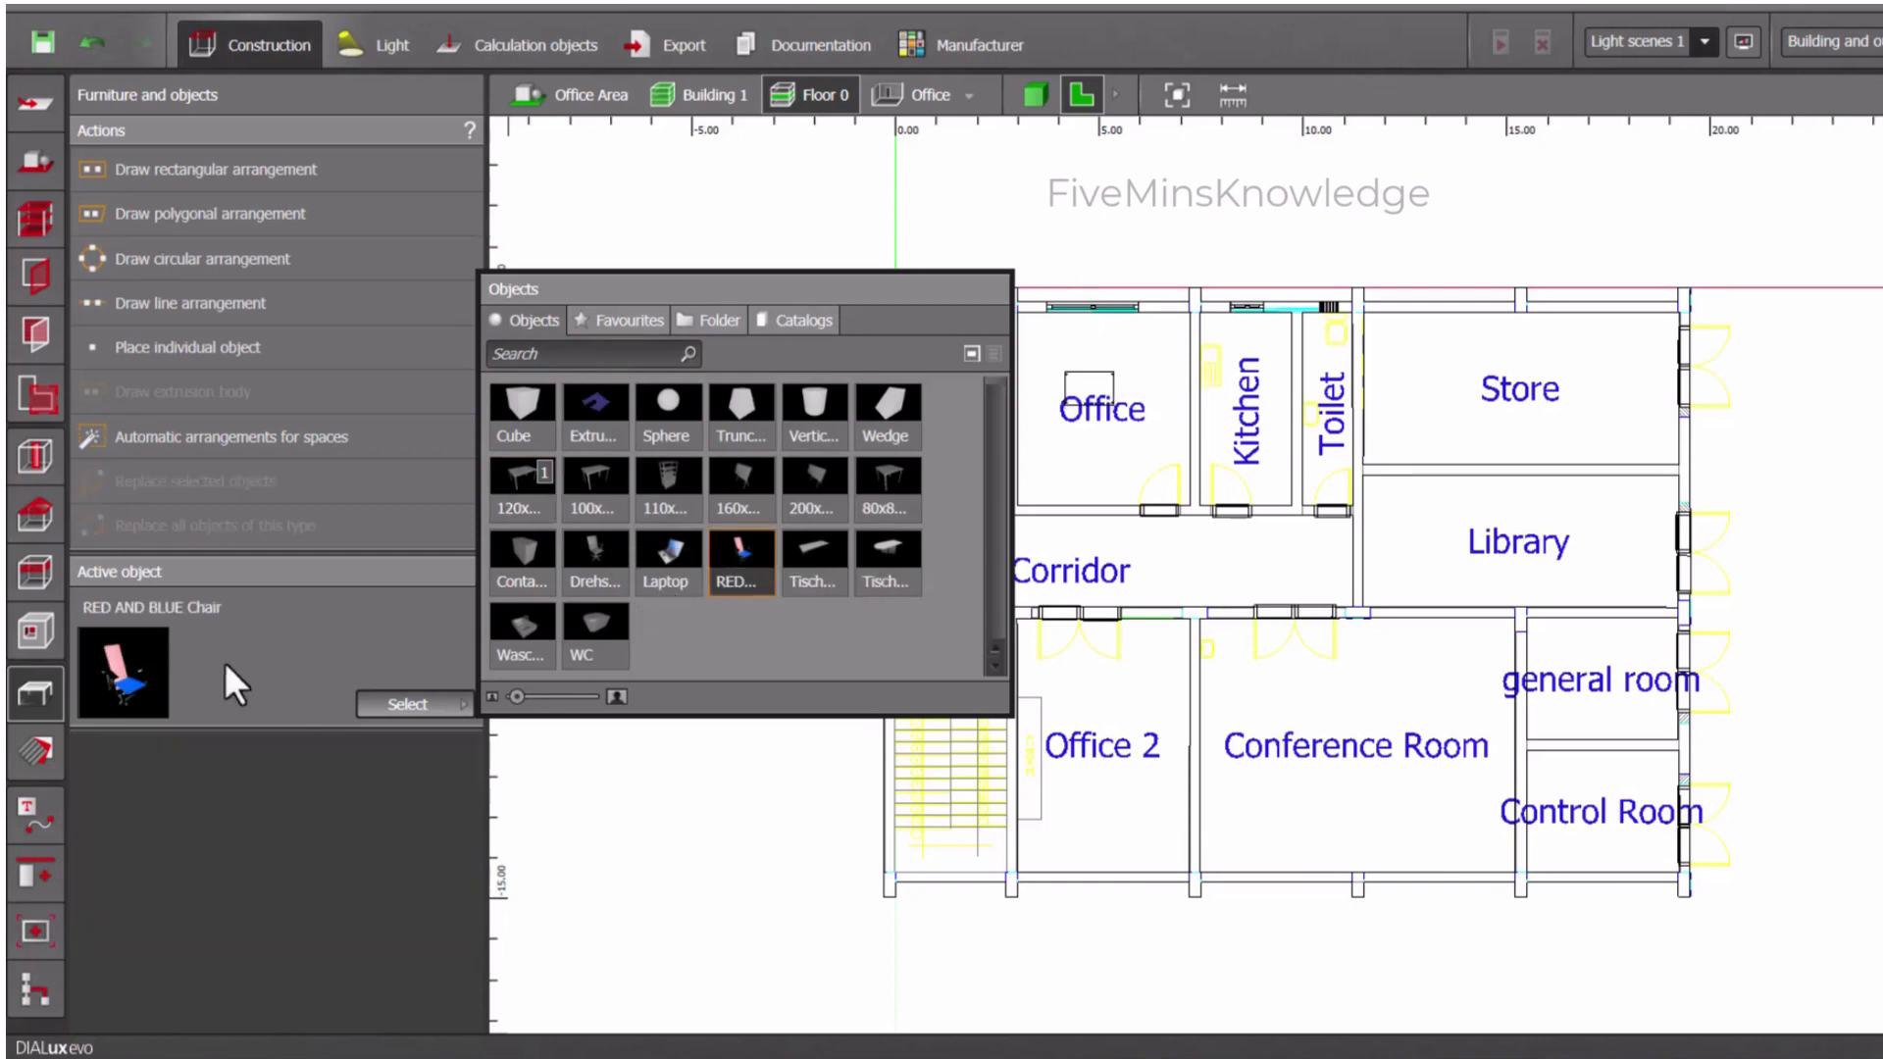
pyautogui.click(1093, 359)
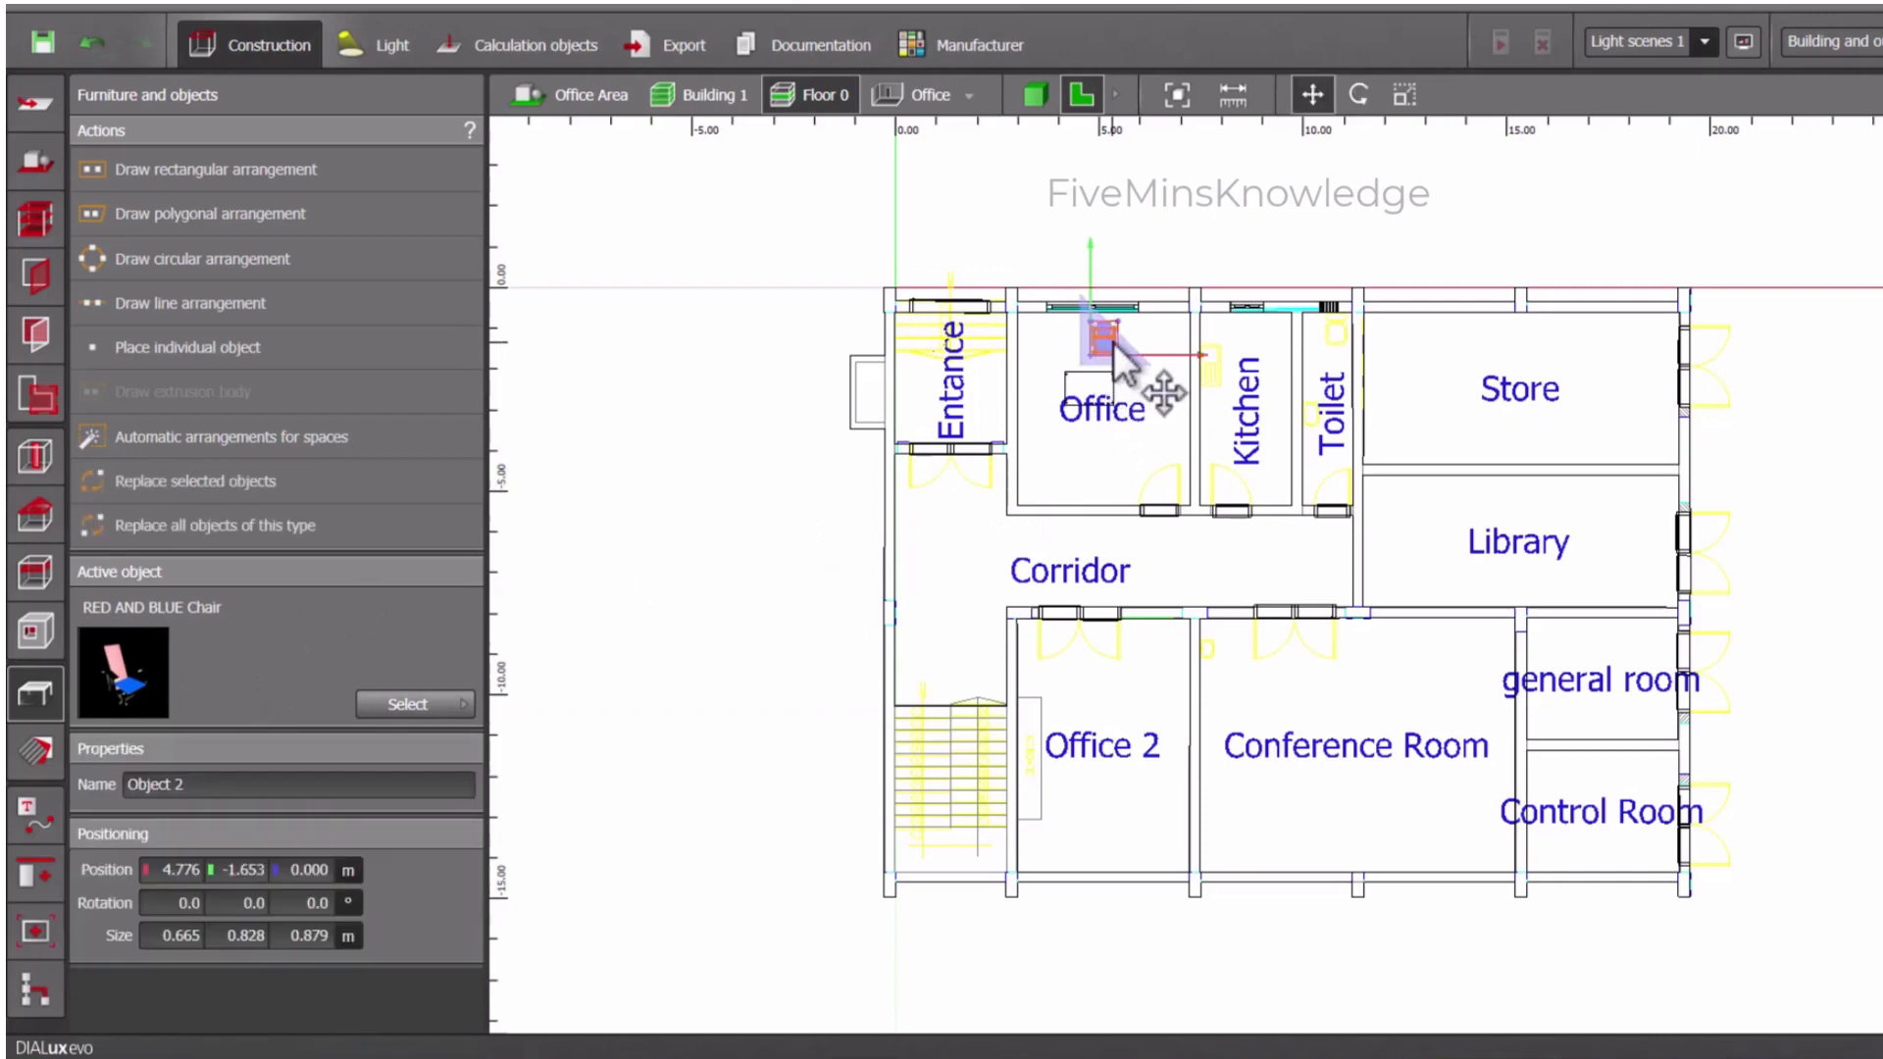
pyautogui.moveTo(1101, 349); pyautogui.dragTo(1095, 366)
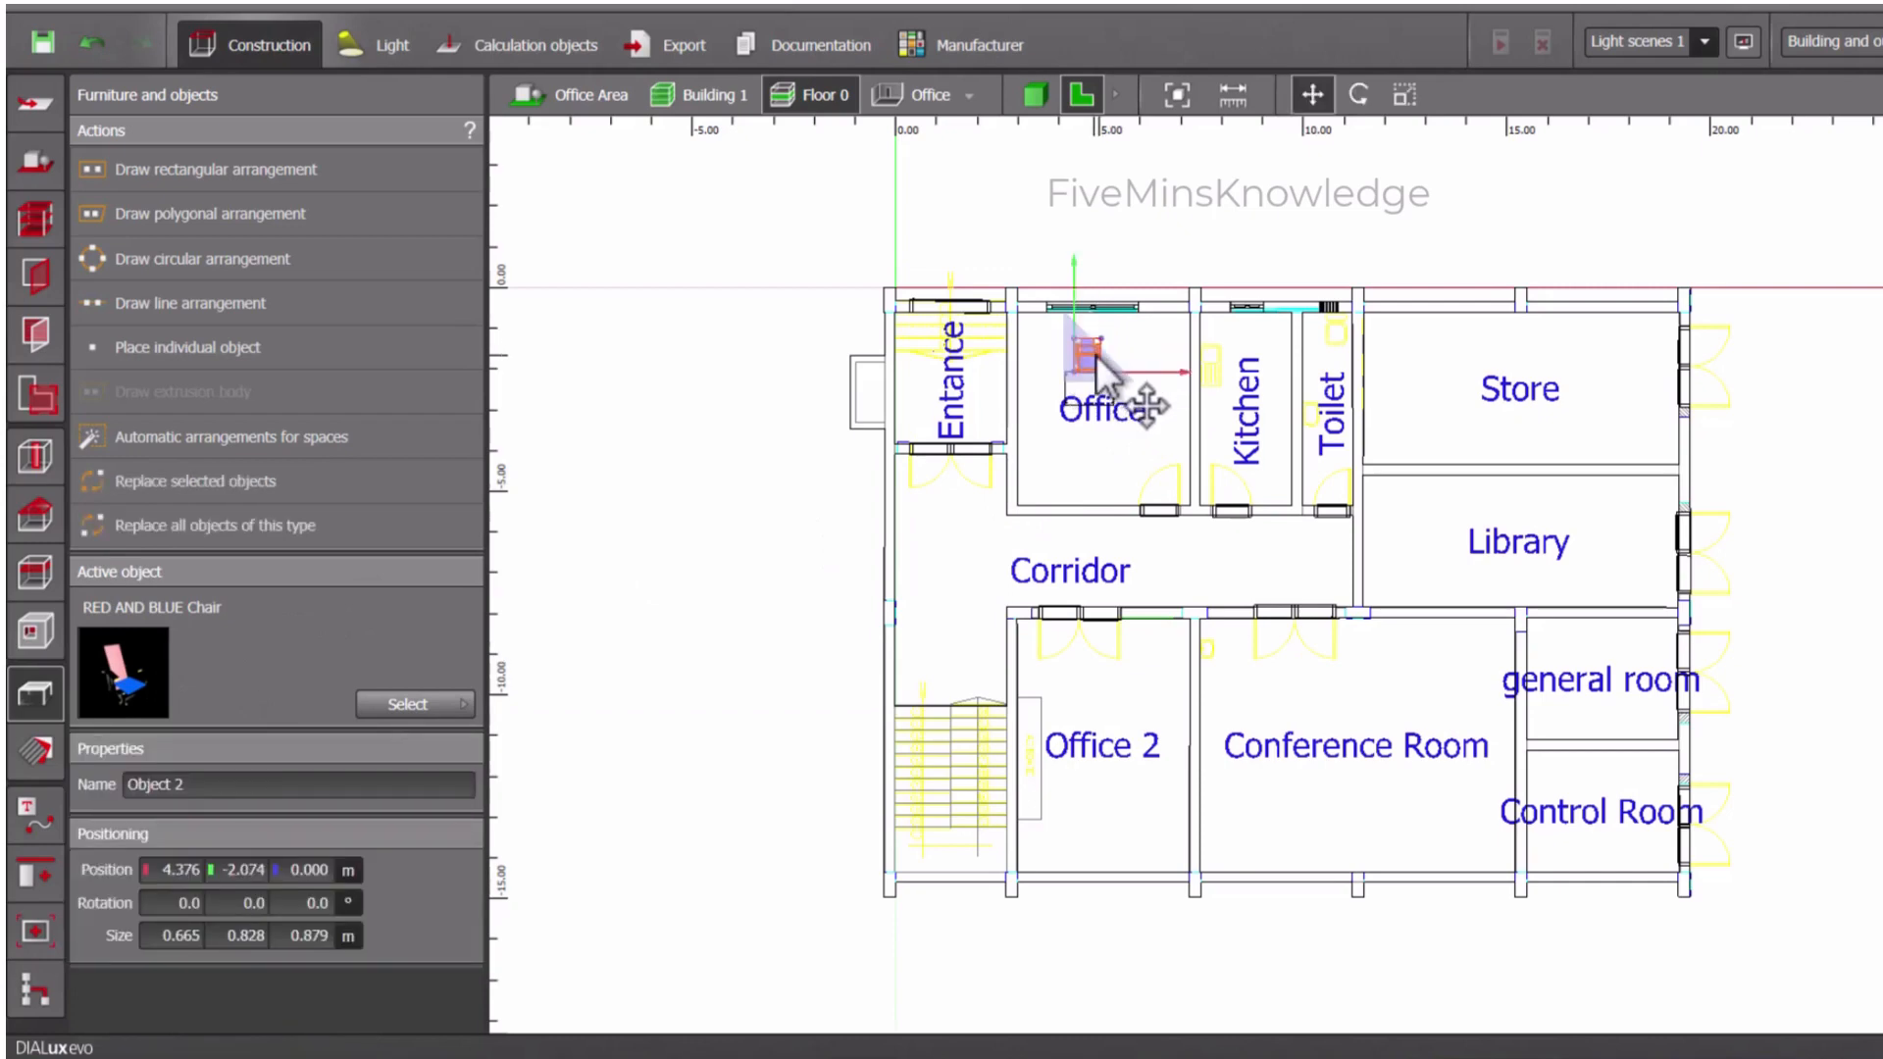
# - Place a Laptop object within the table outline in Office, at about X 4.62, Y -2.47 m
pyautogui.click(392, 699)
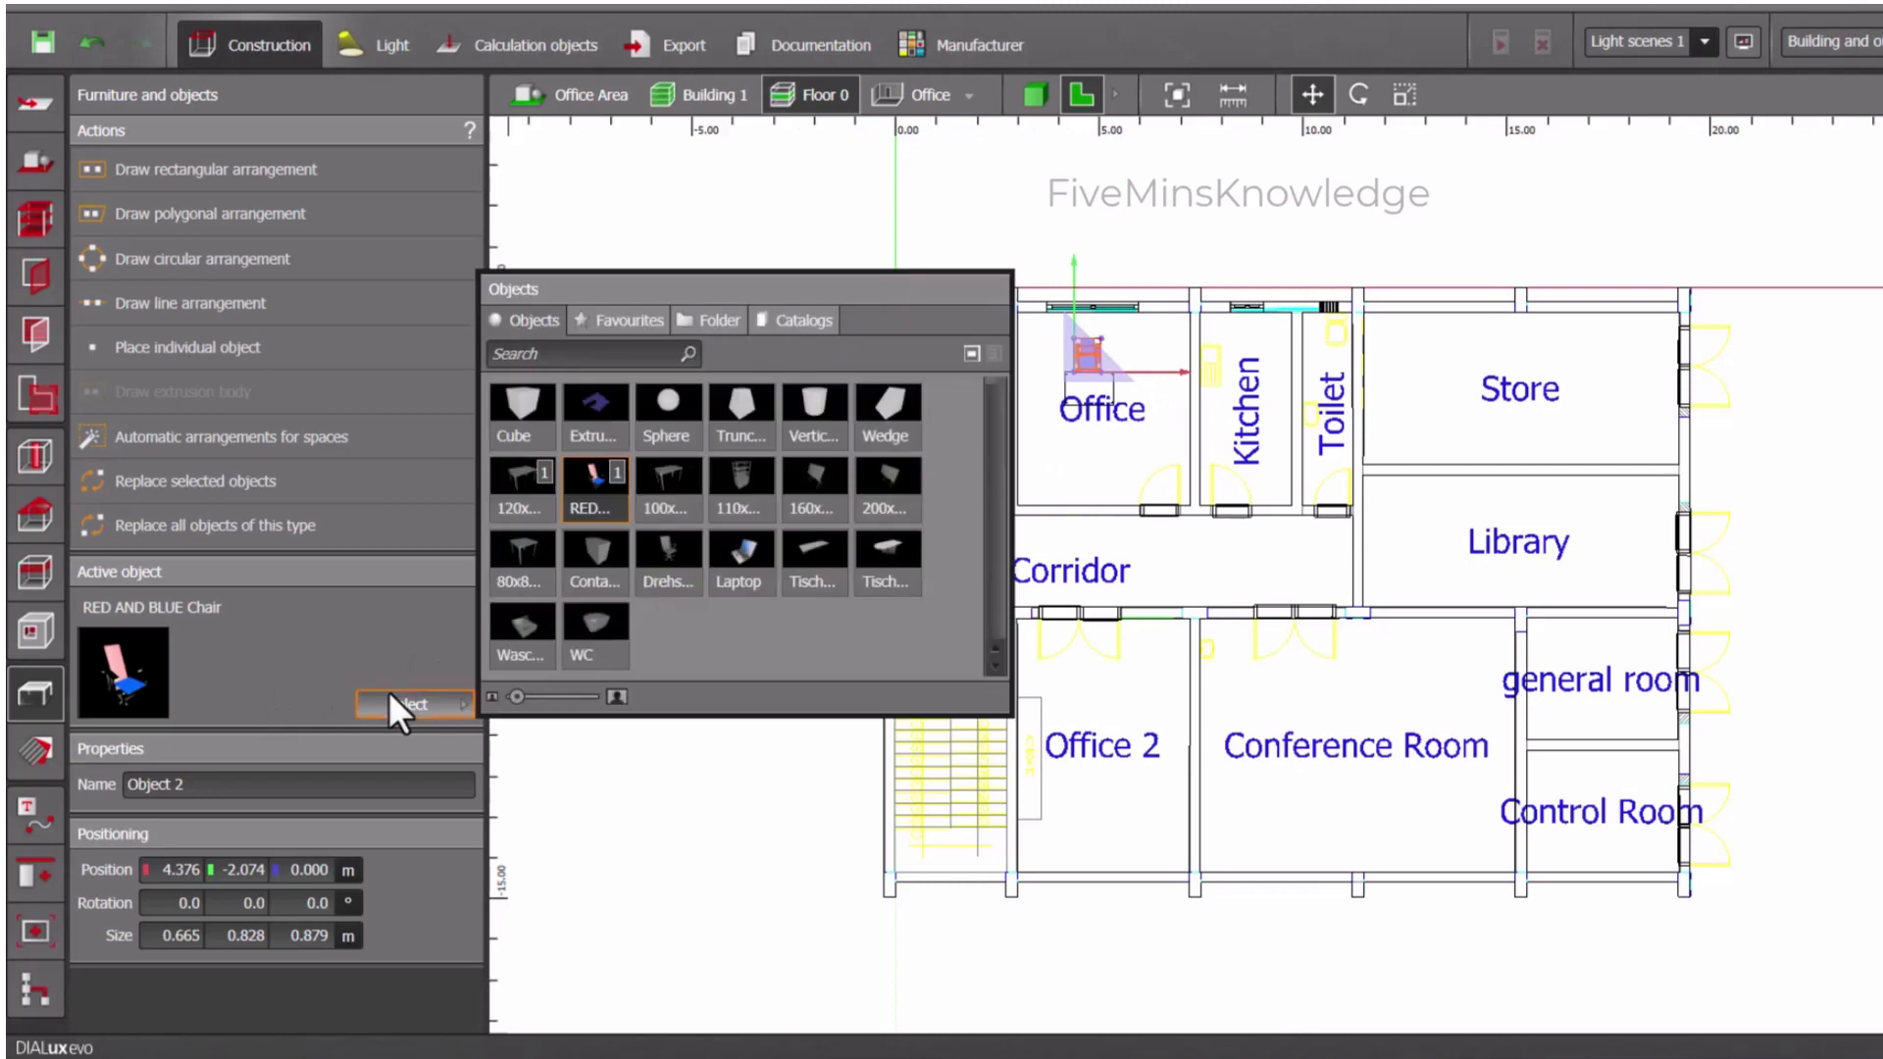
pyautogui.click(744, 568)
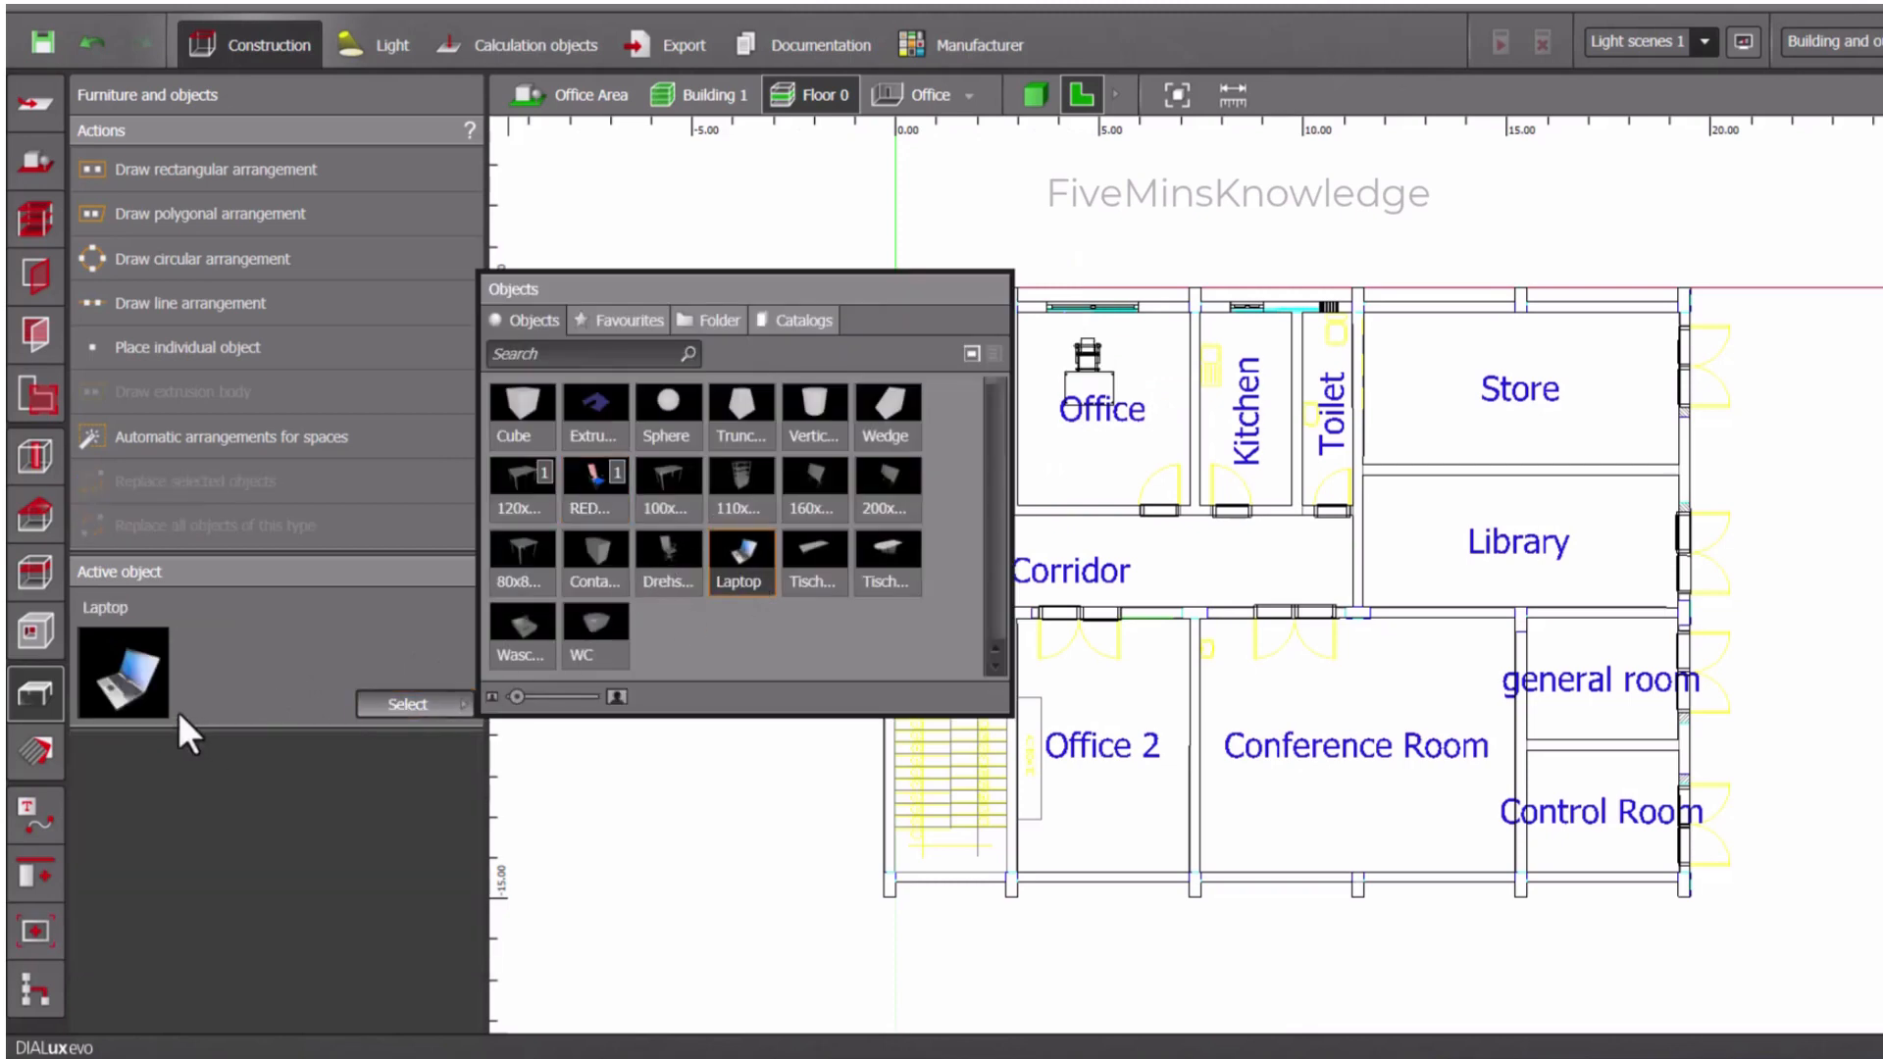
pyautogui.moveTo(147, 684); pyautogui.dragTo(1089, 394)
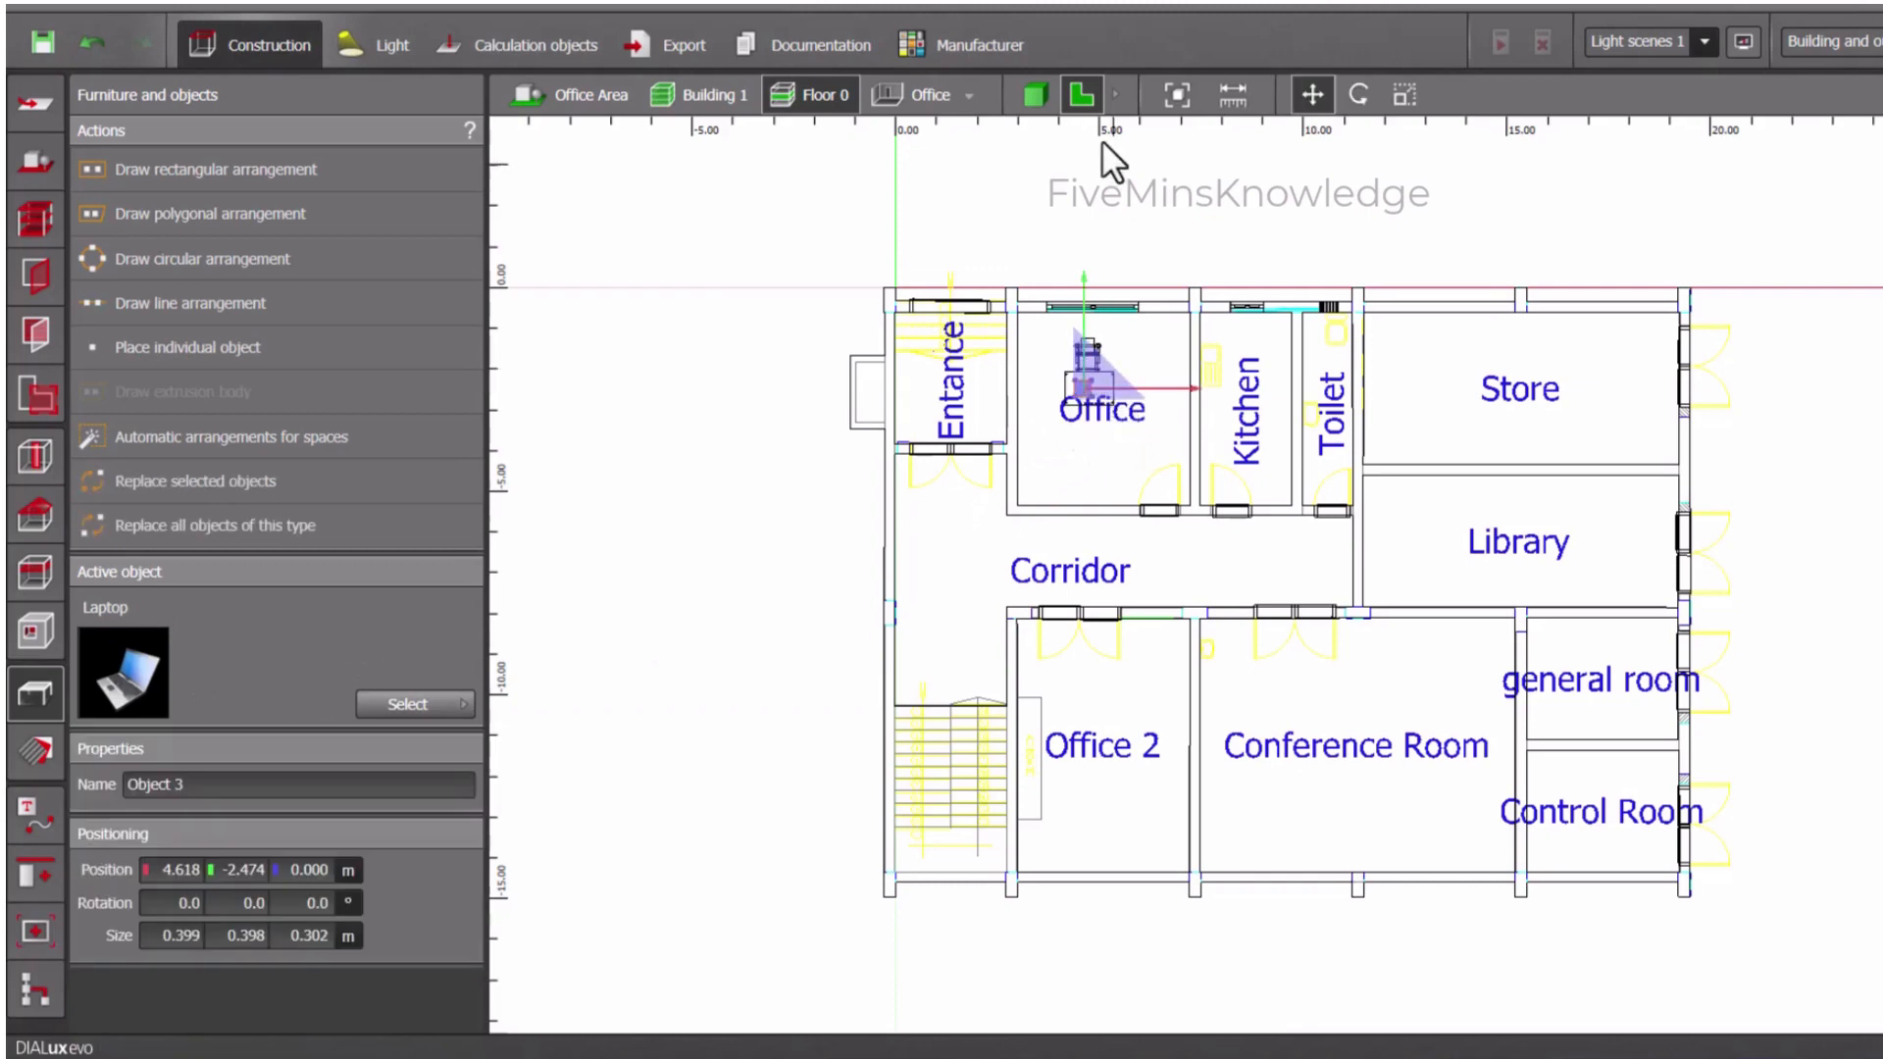
# - Show the Office room in 3D and raise the laptop onto the tabletop at a height of 0.720 m
pyautogui.click(1034, 95)
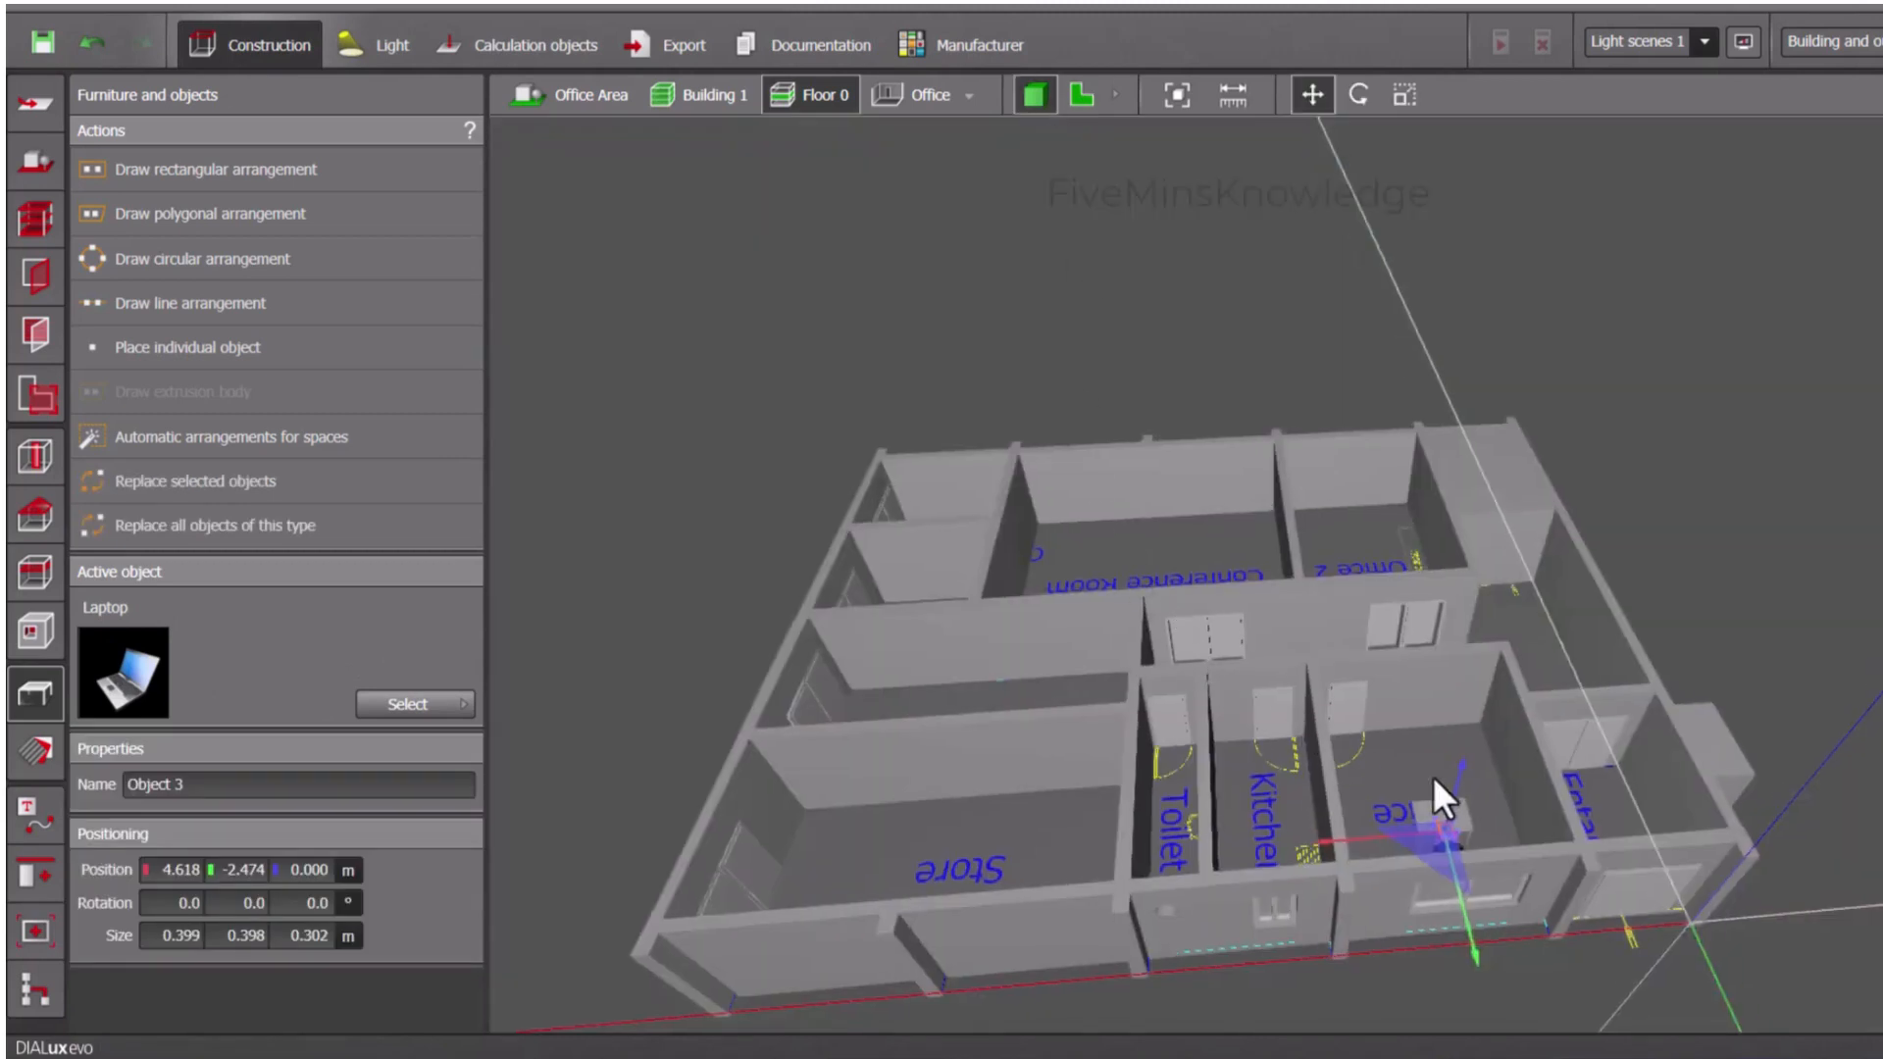
pyautogui.click(968, 95)
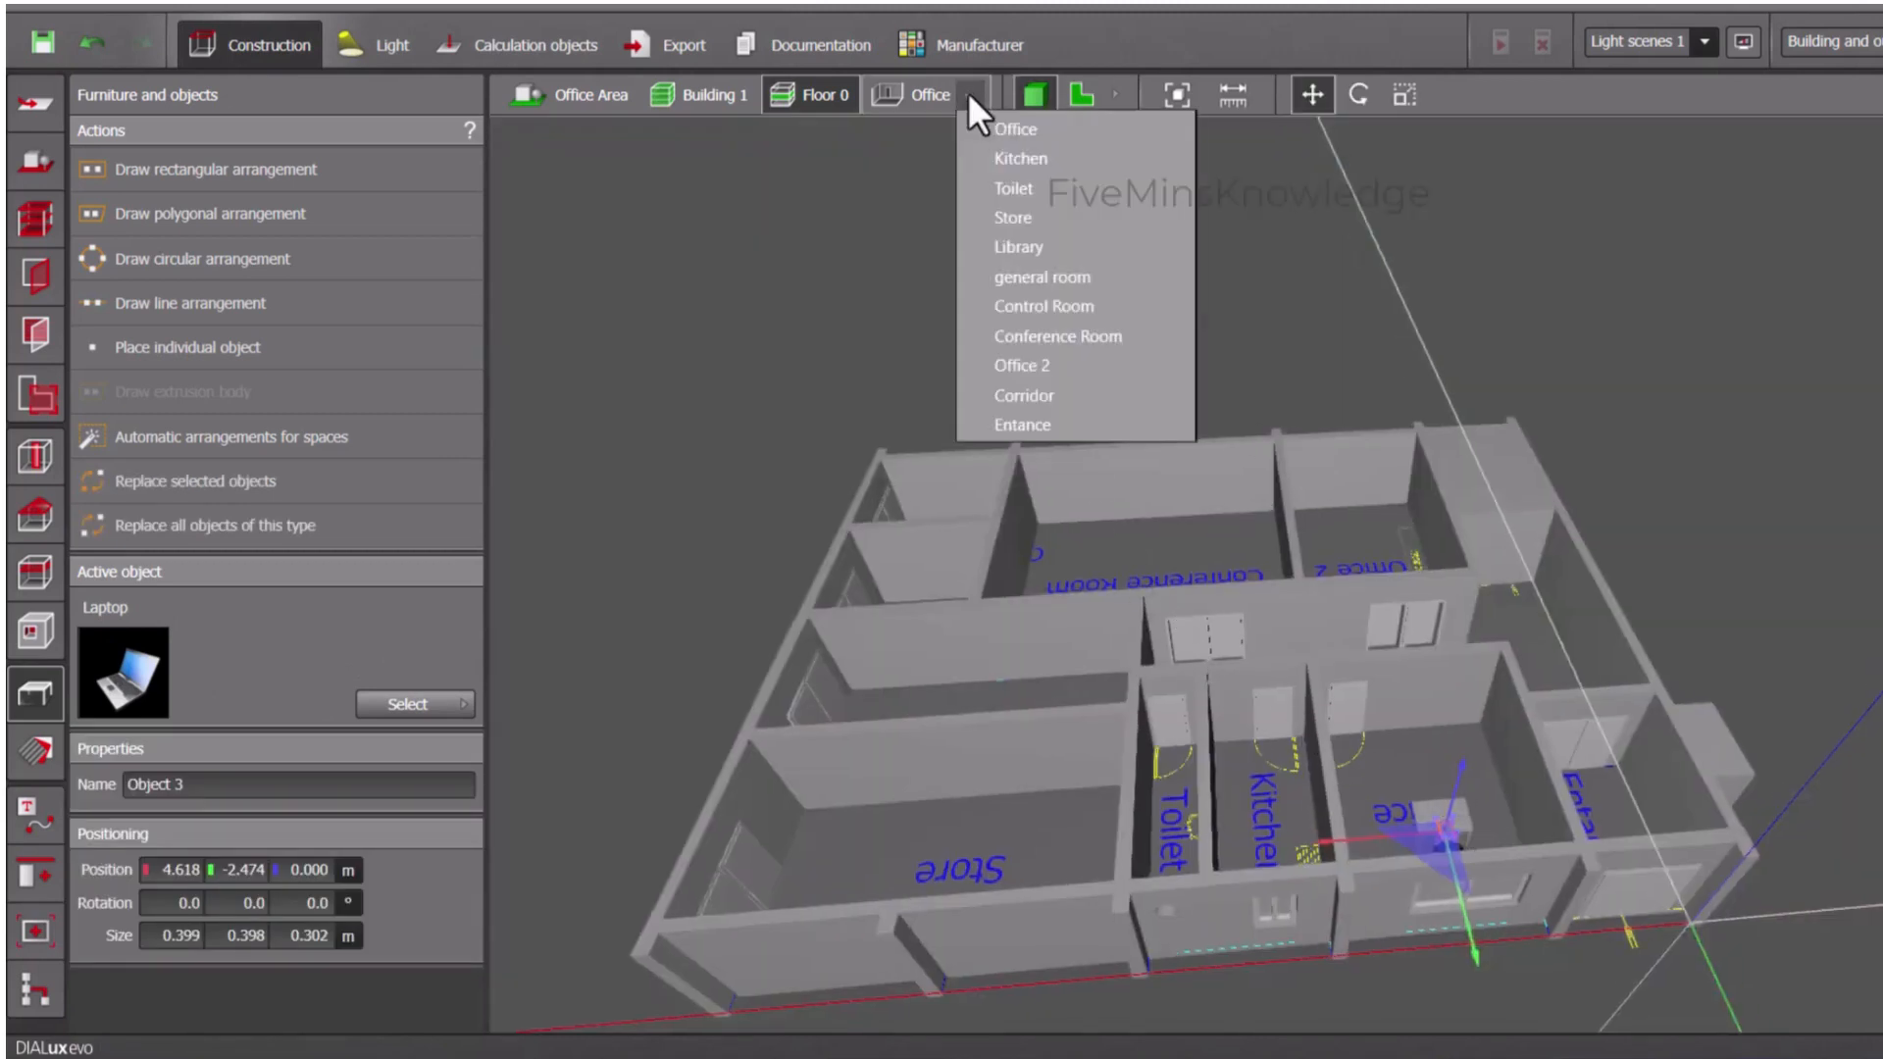
pyautogui.click(996, 123)
pyautogui.scroll(5, 1269, 769)
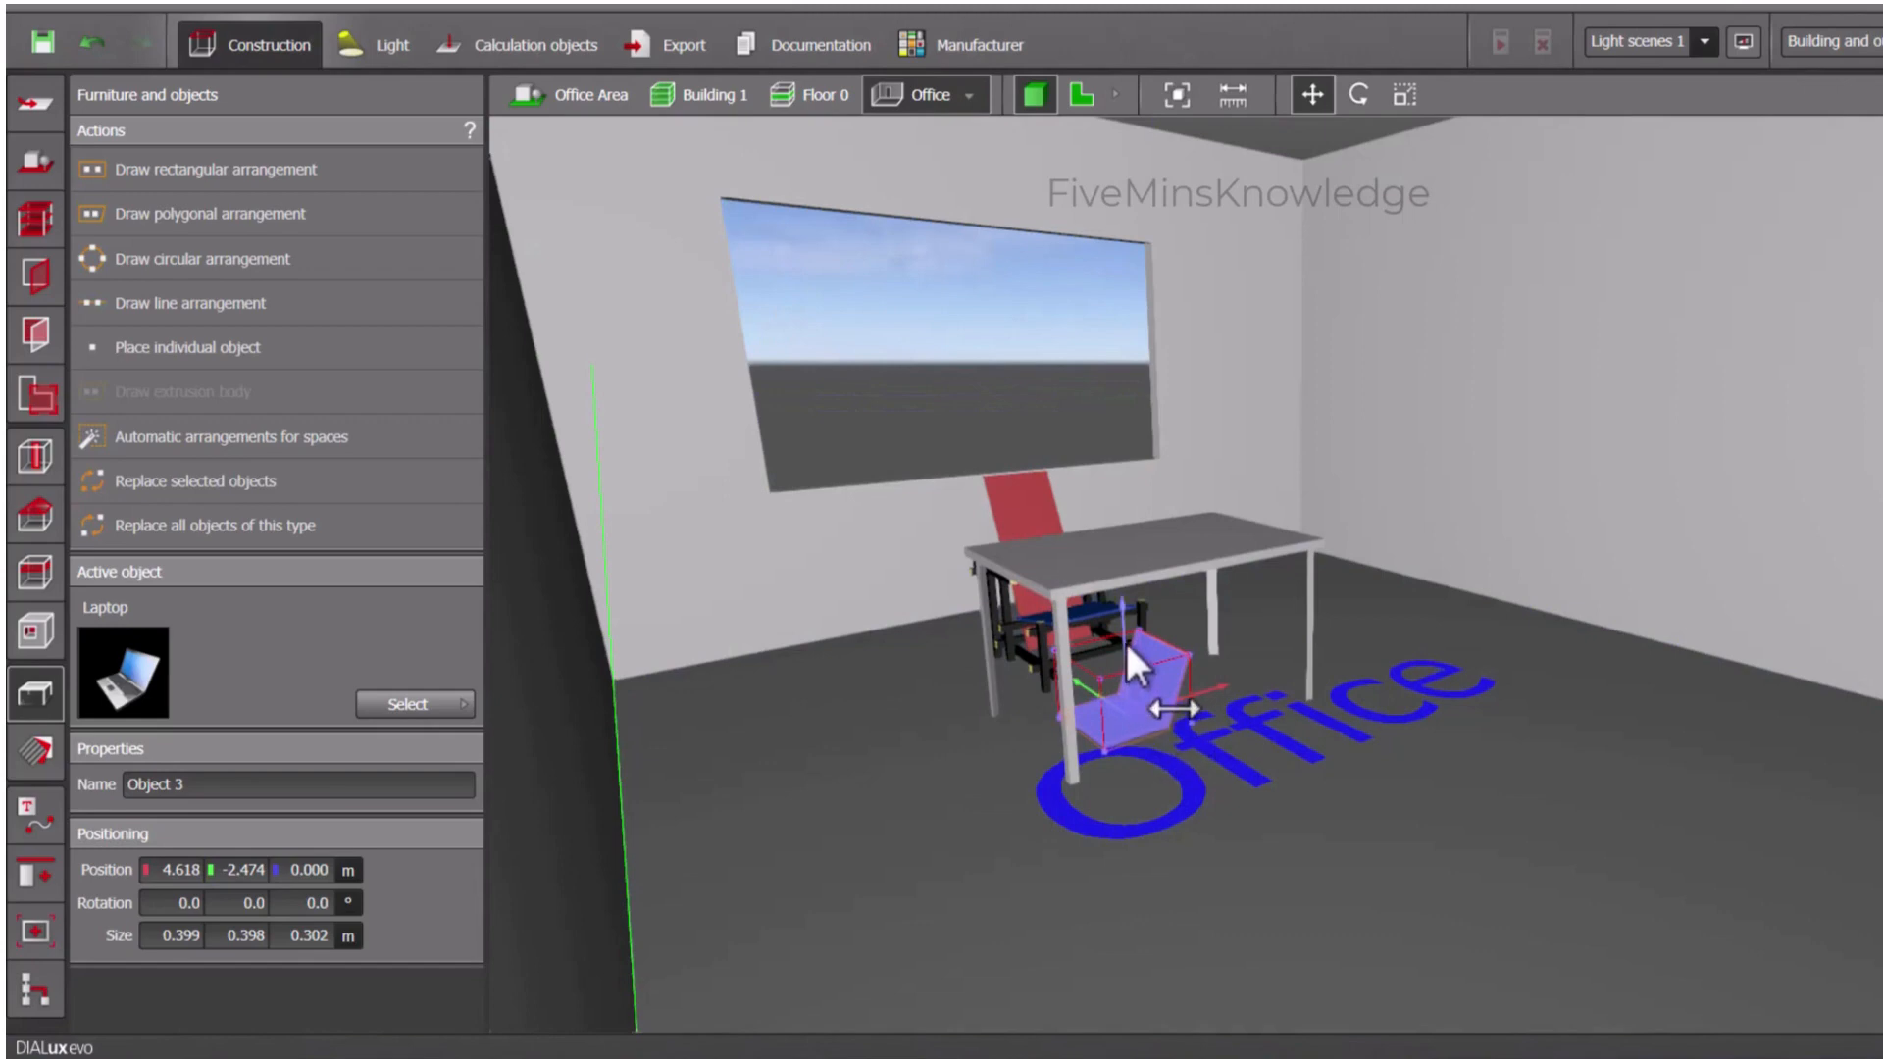
pyautogui.moveTo(1126, 639); pyautogui.dragTo(1128, 463)
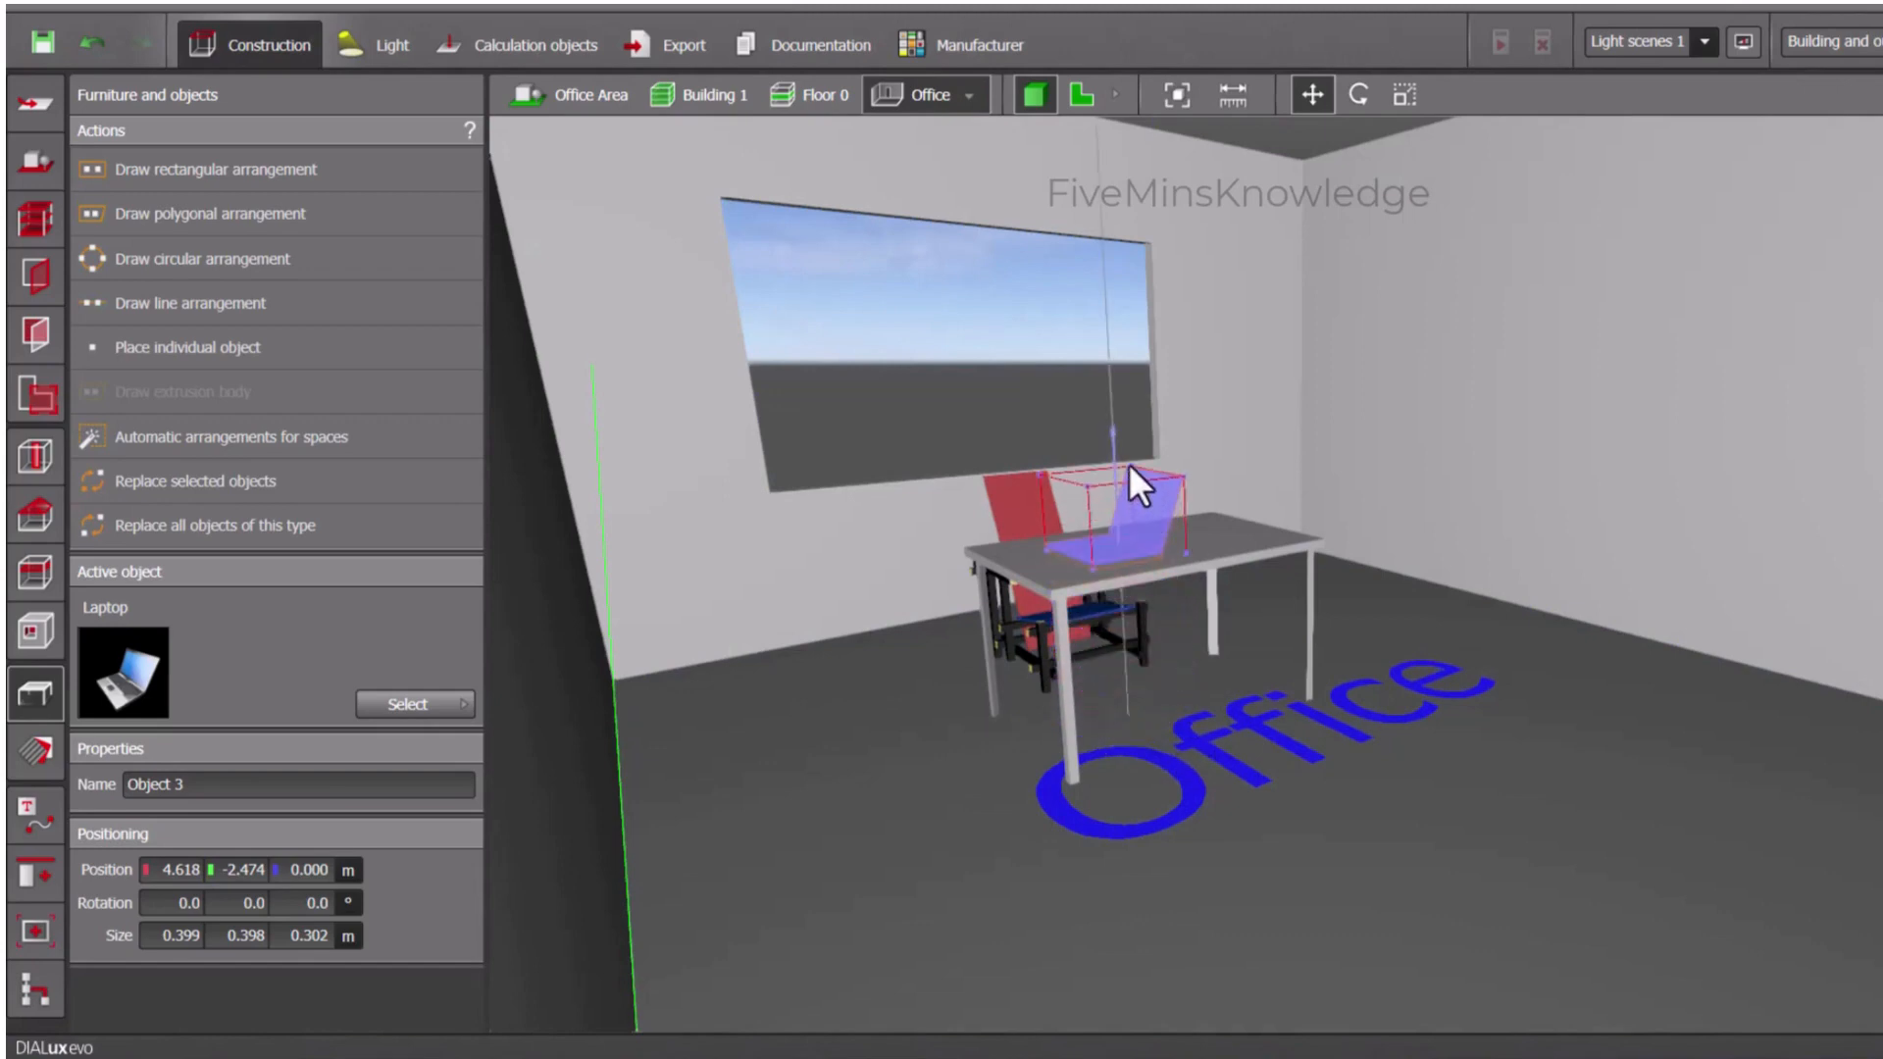
# - Rotate the laptop on the table to -90° about its vertical axis and inspect the furnished office
pyautogui.click(1358, 96)
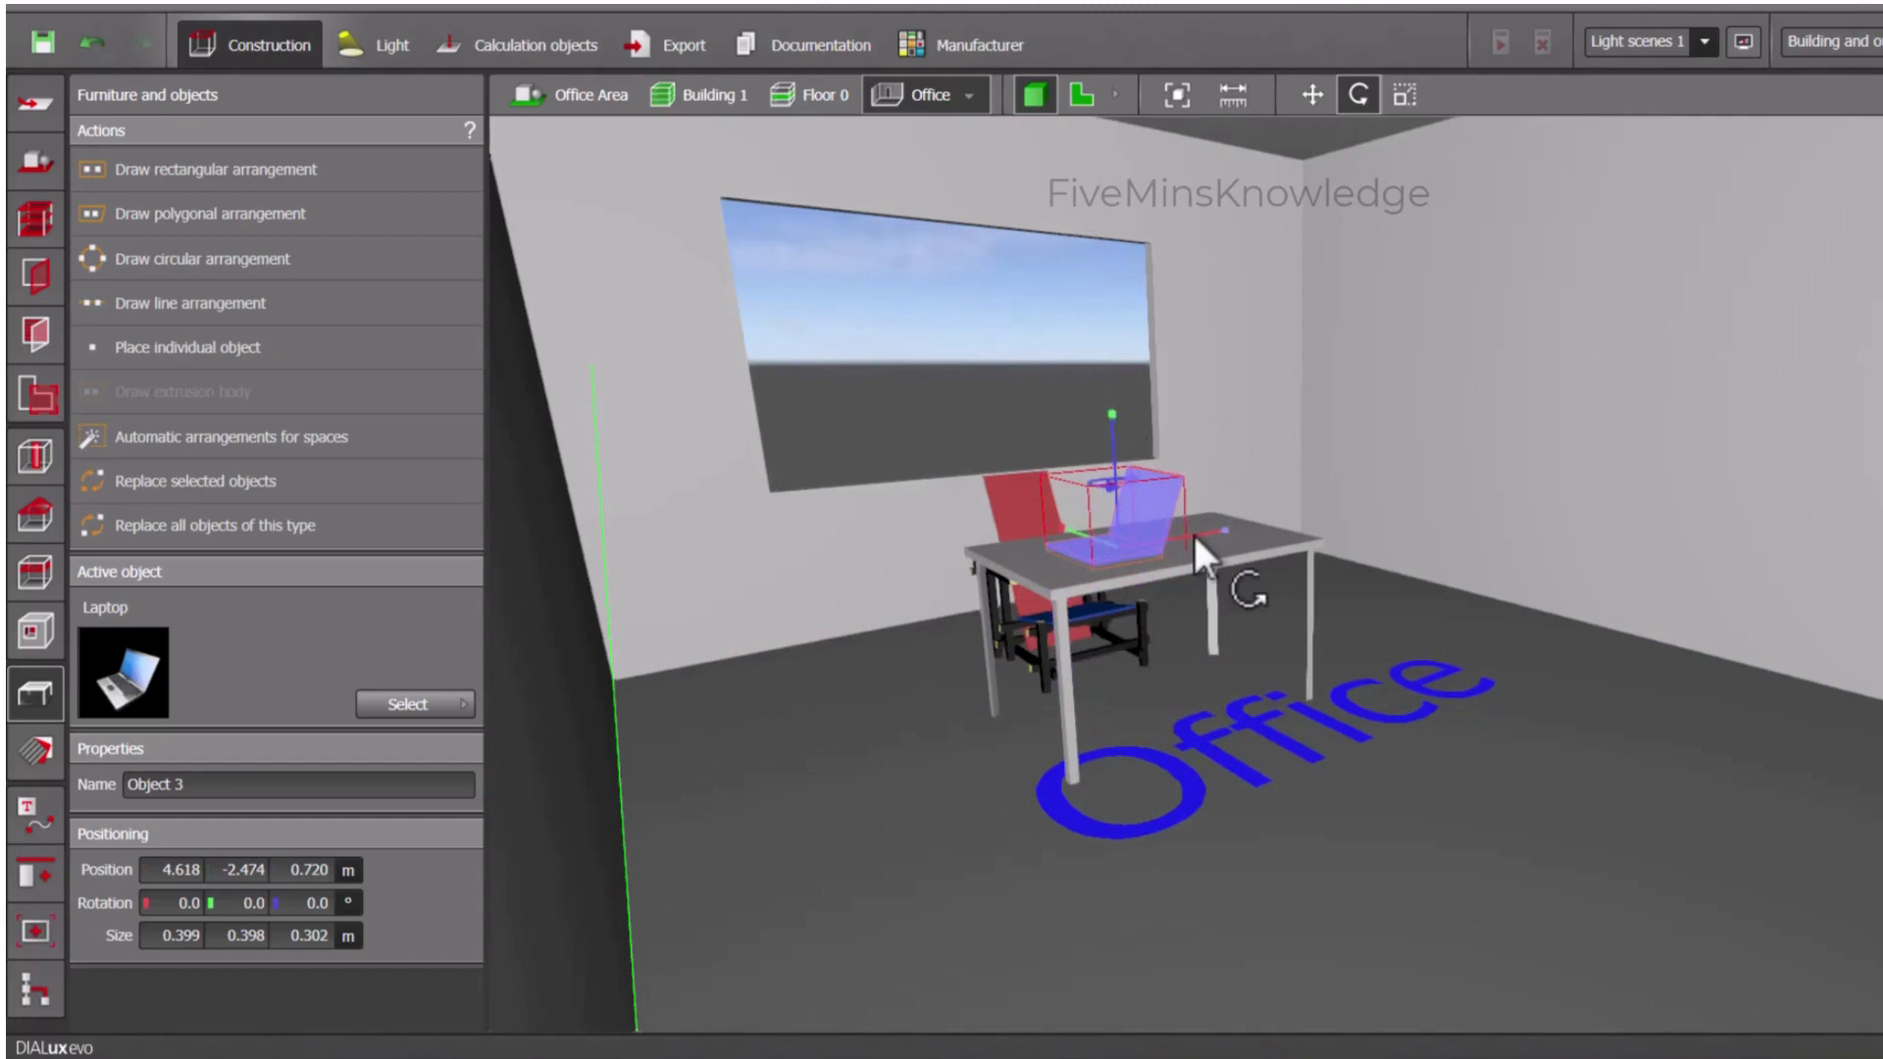
pyautogui.moveTo(1201, 571)
pyautogui.mouseDown()
pyautogui.moveTo(1184, 584)
pyautogui.moveTo(1199, 574)
pyautogui.mouseUp()
pyautogui.click(959, 768)
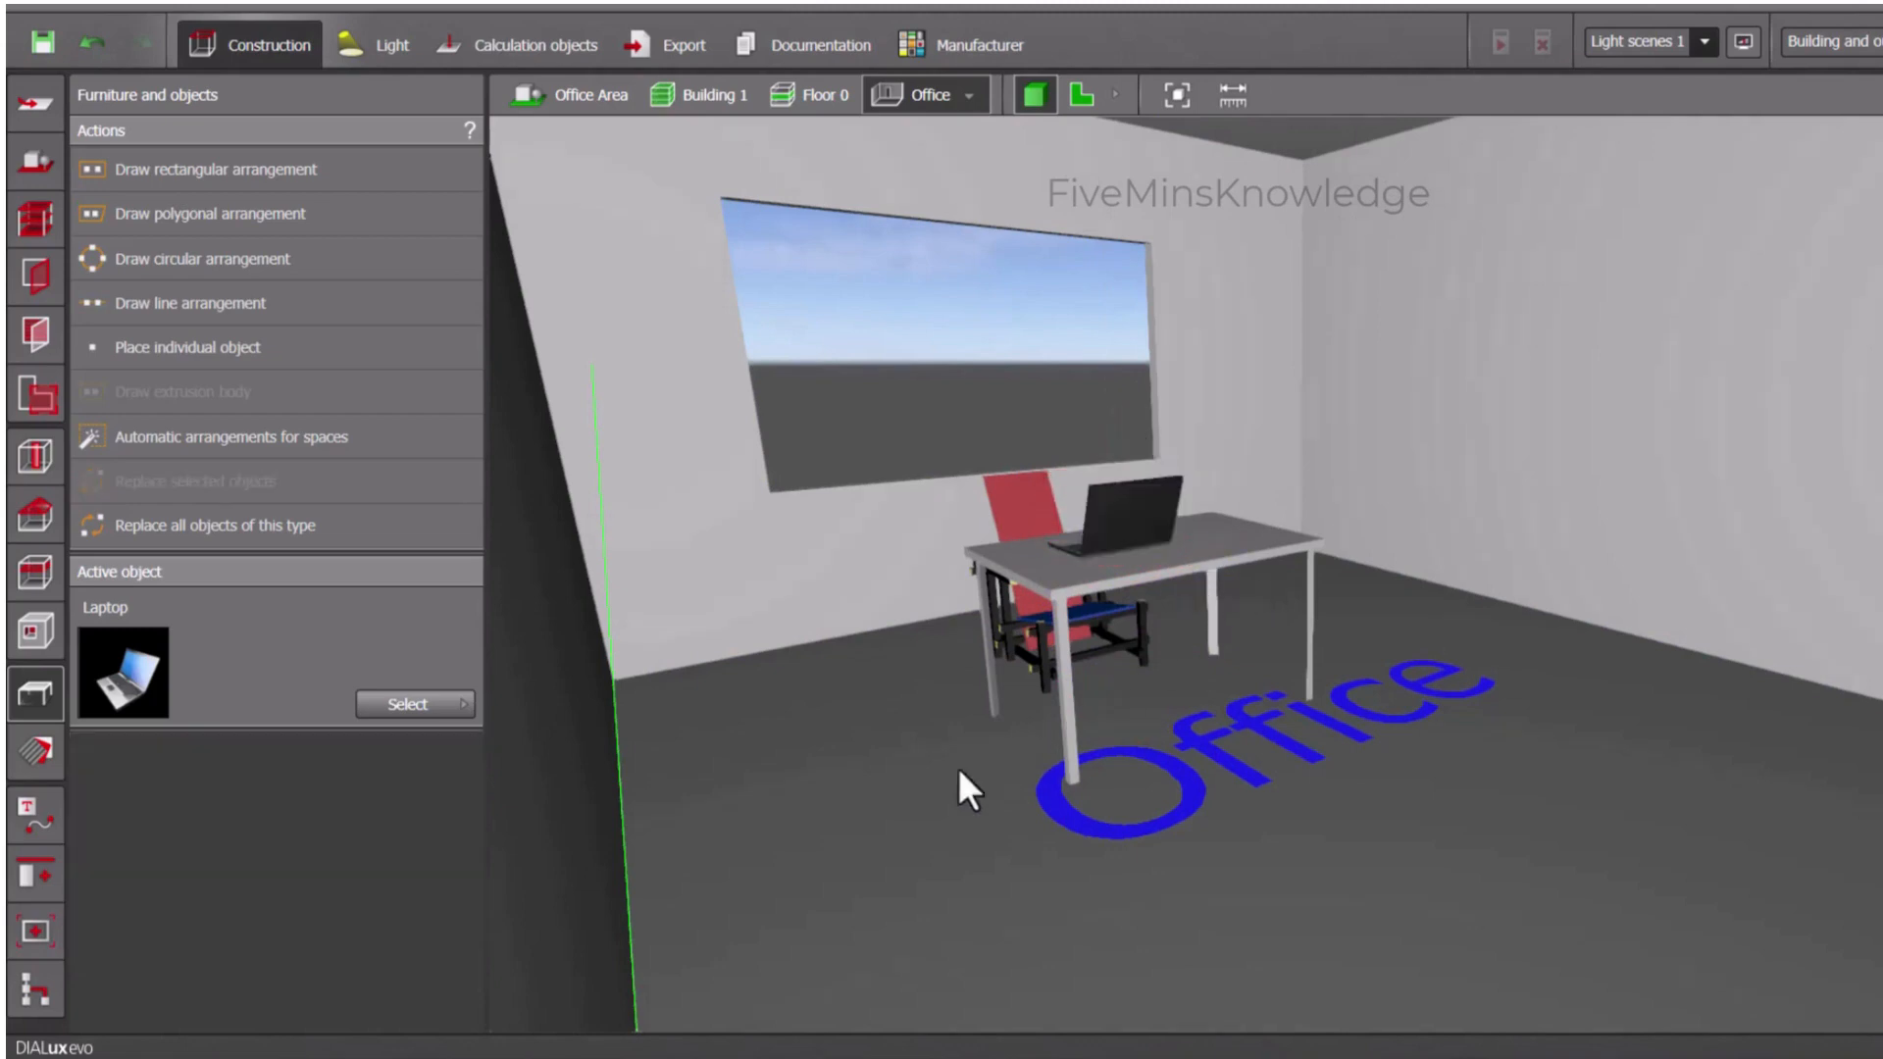
pyautogui.moveTo(856, 799); pyautogui.dragTo(919, 950)
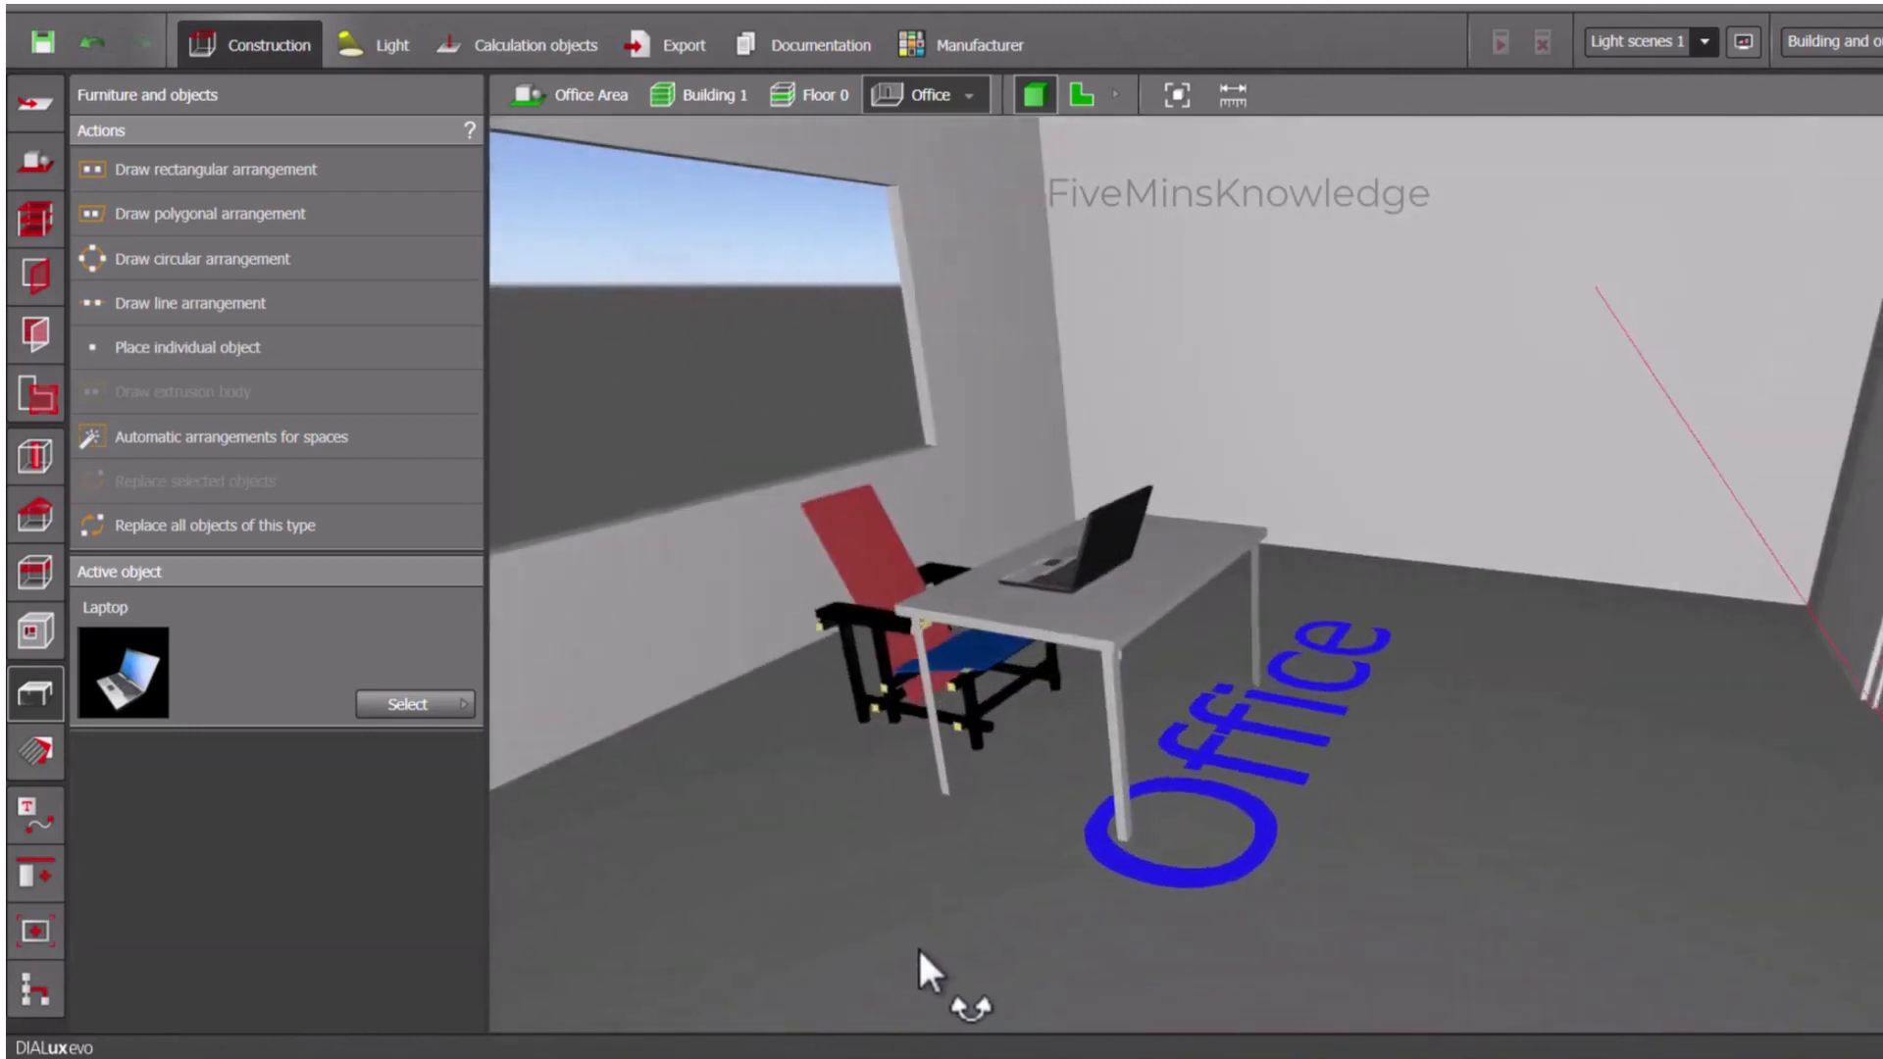
pyautogui.scroll(-8, 959, 895)
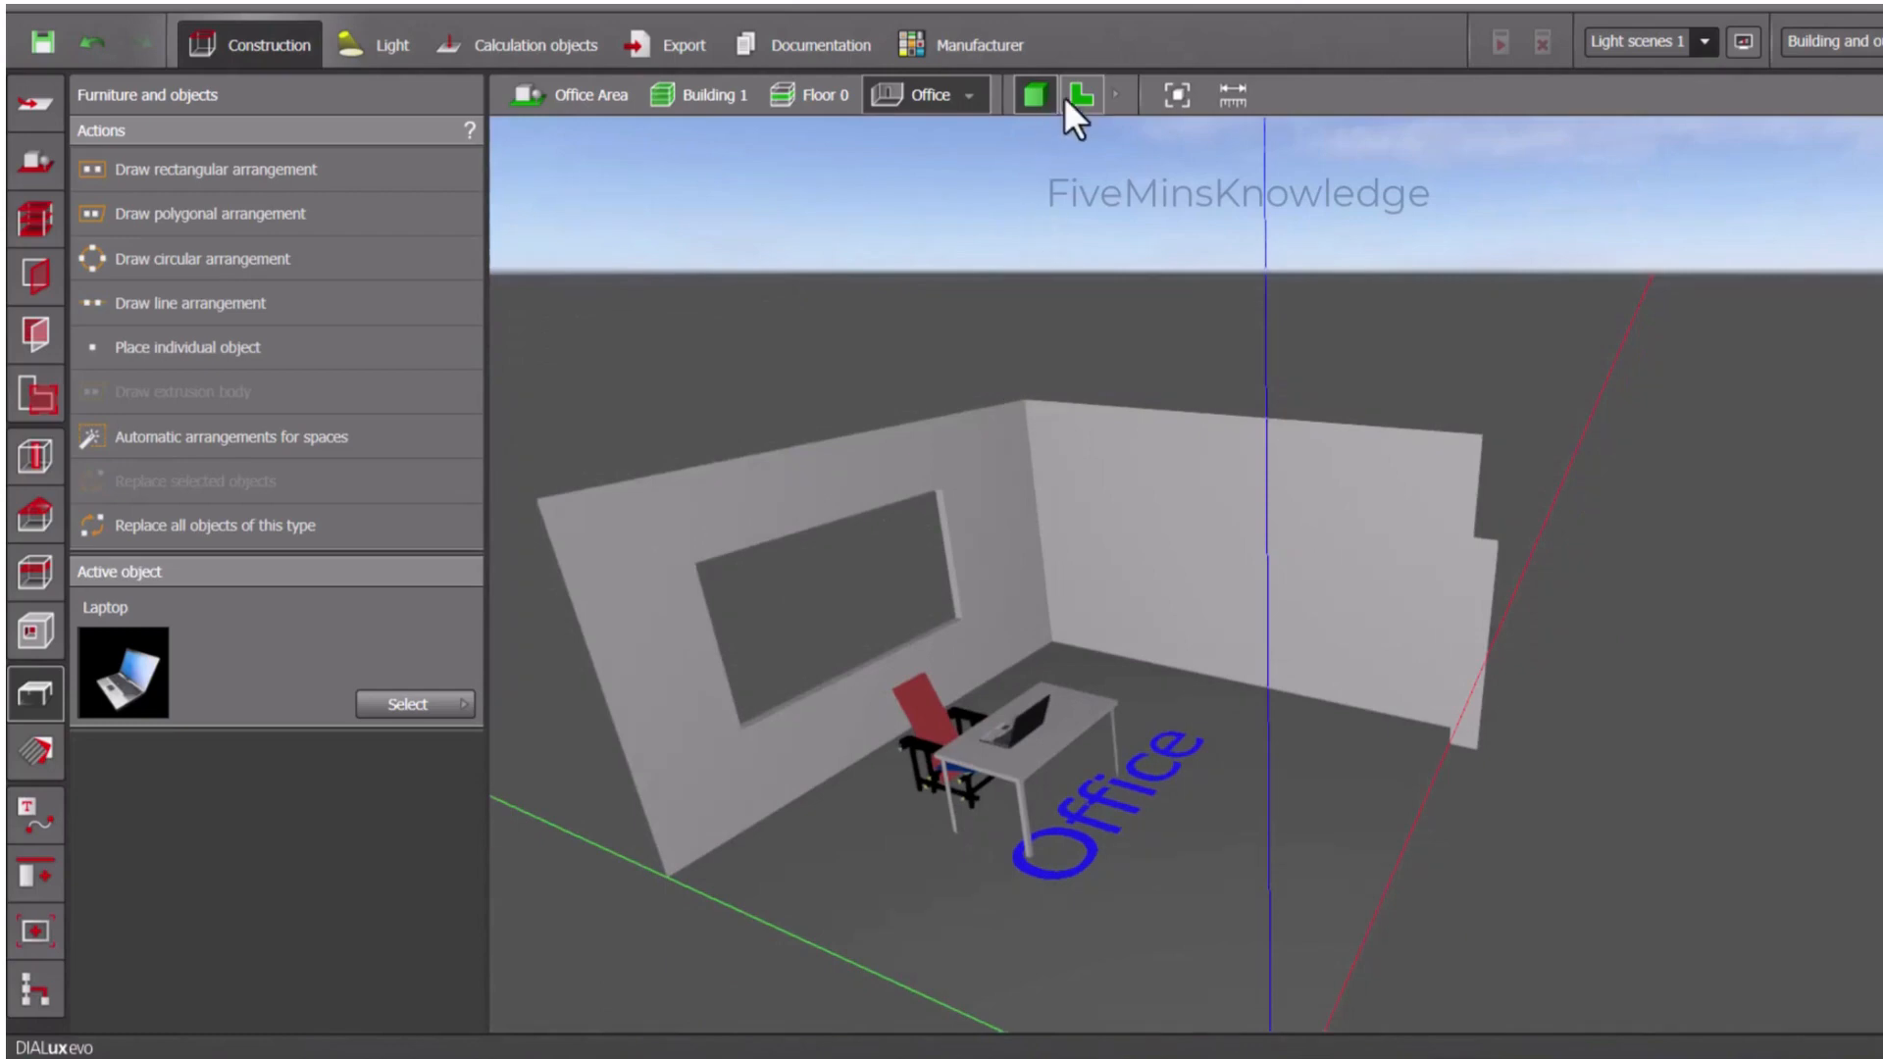
# - Duplicate the table, chair and laptop of Office together in the plan view of Floor 0
pyautogui.click(1079, 95)
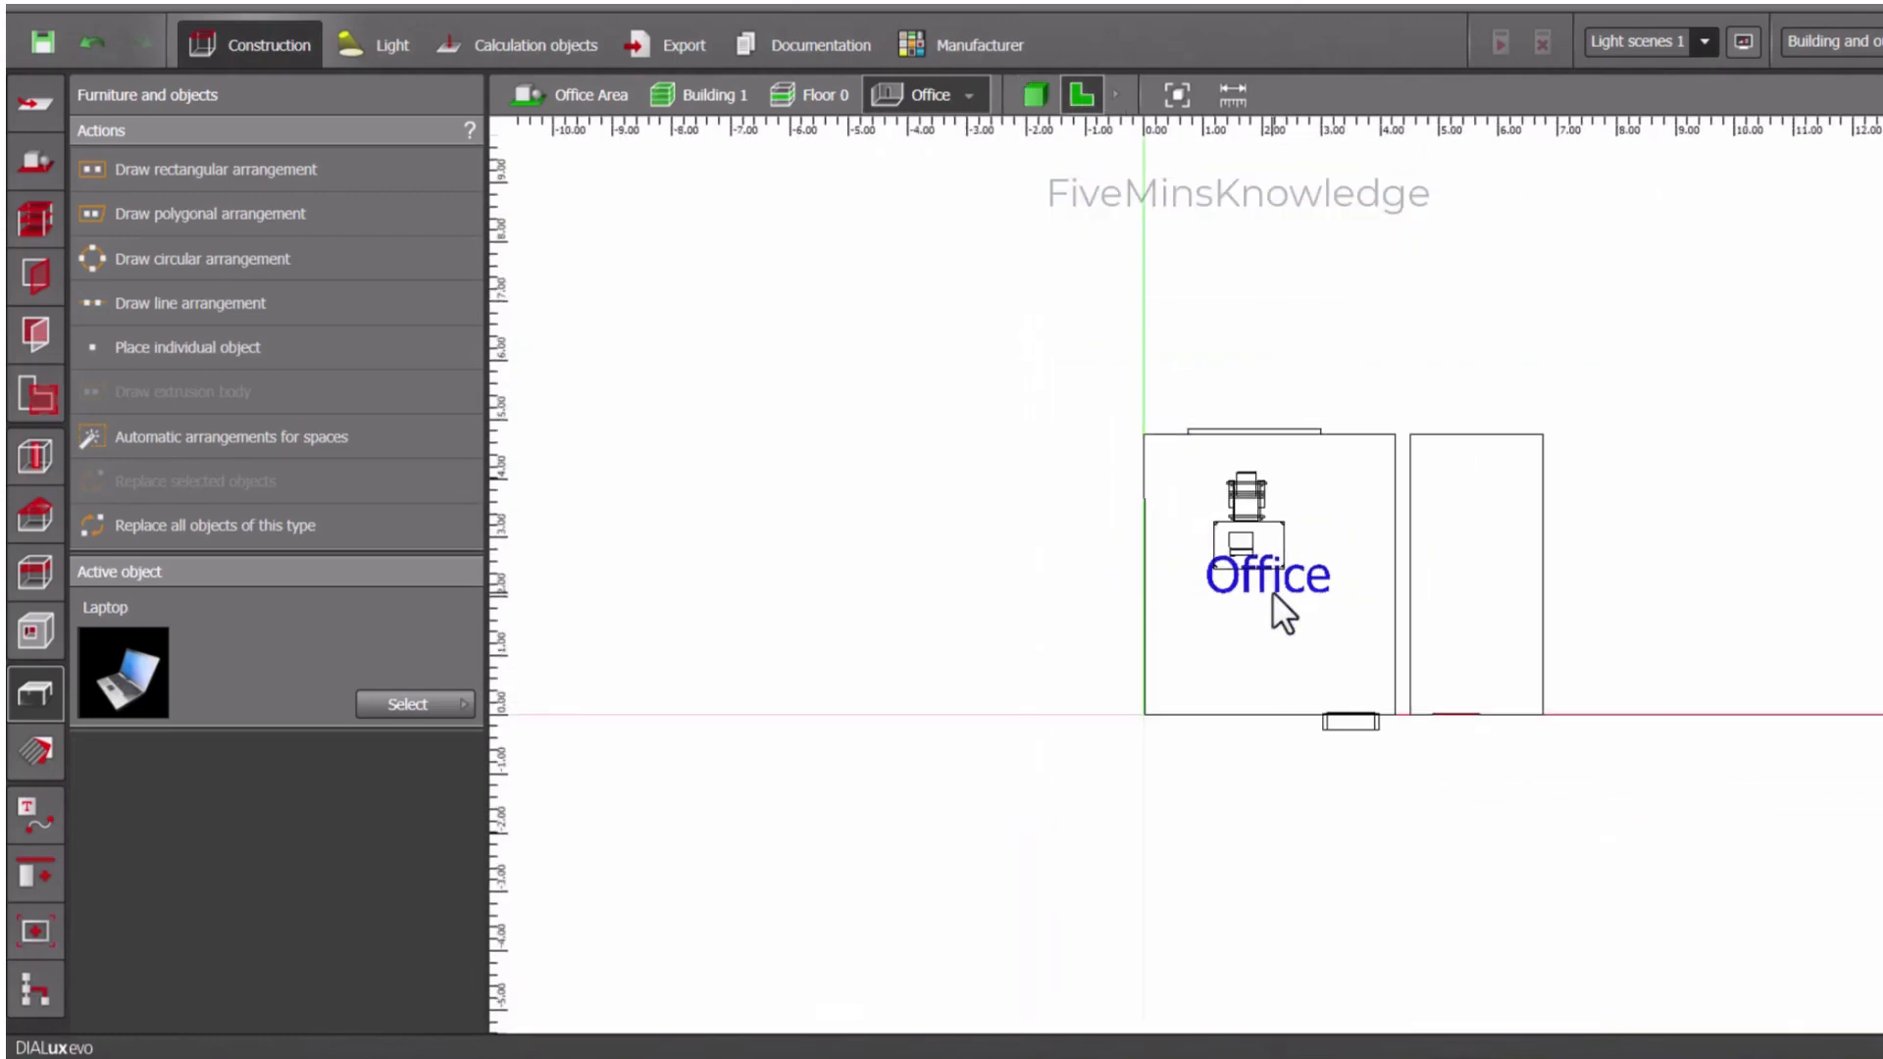
pyautogui.scroll(-5, 1272, 589)
pyautogui.scroll(2, 1275, 583)
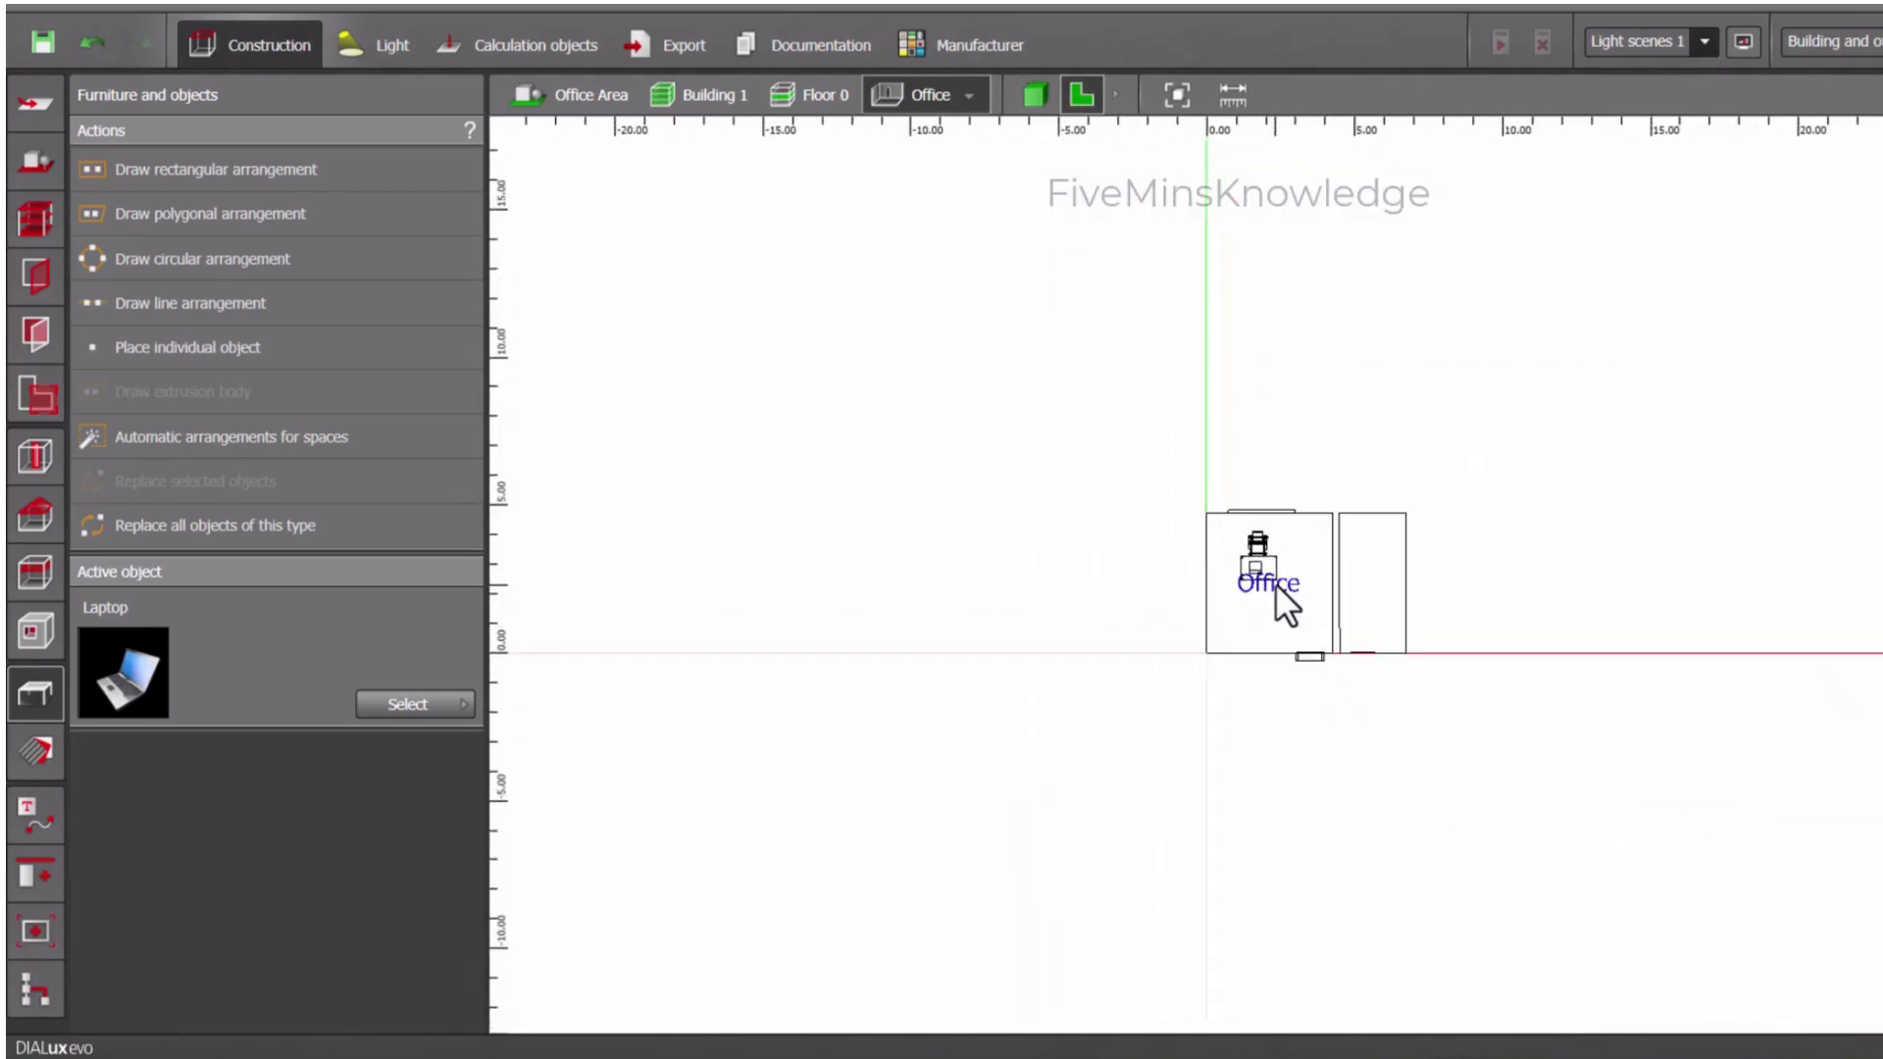
pyautogui.click(802, 94)
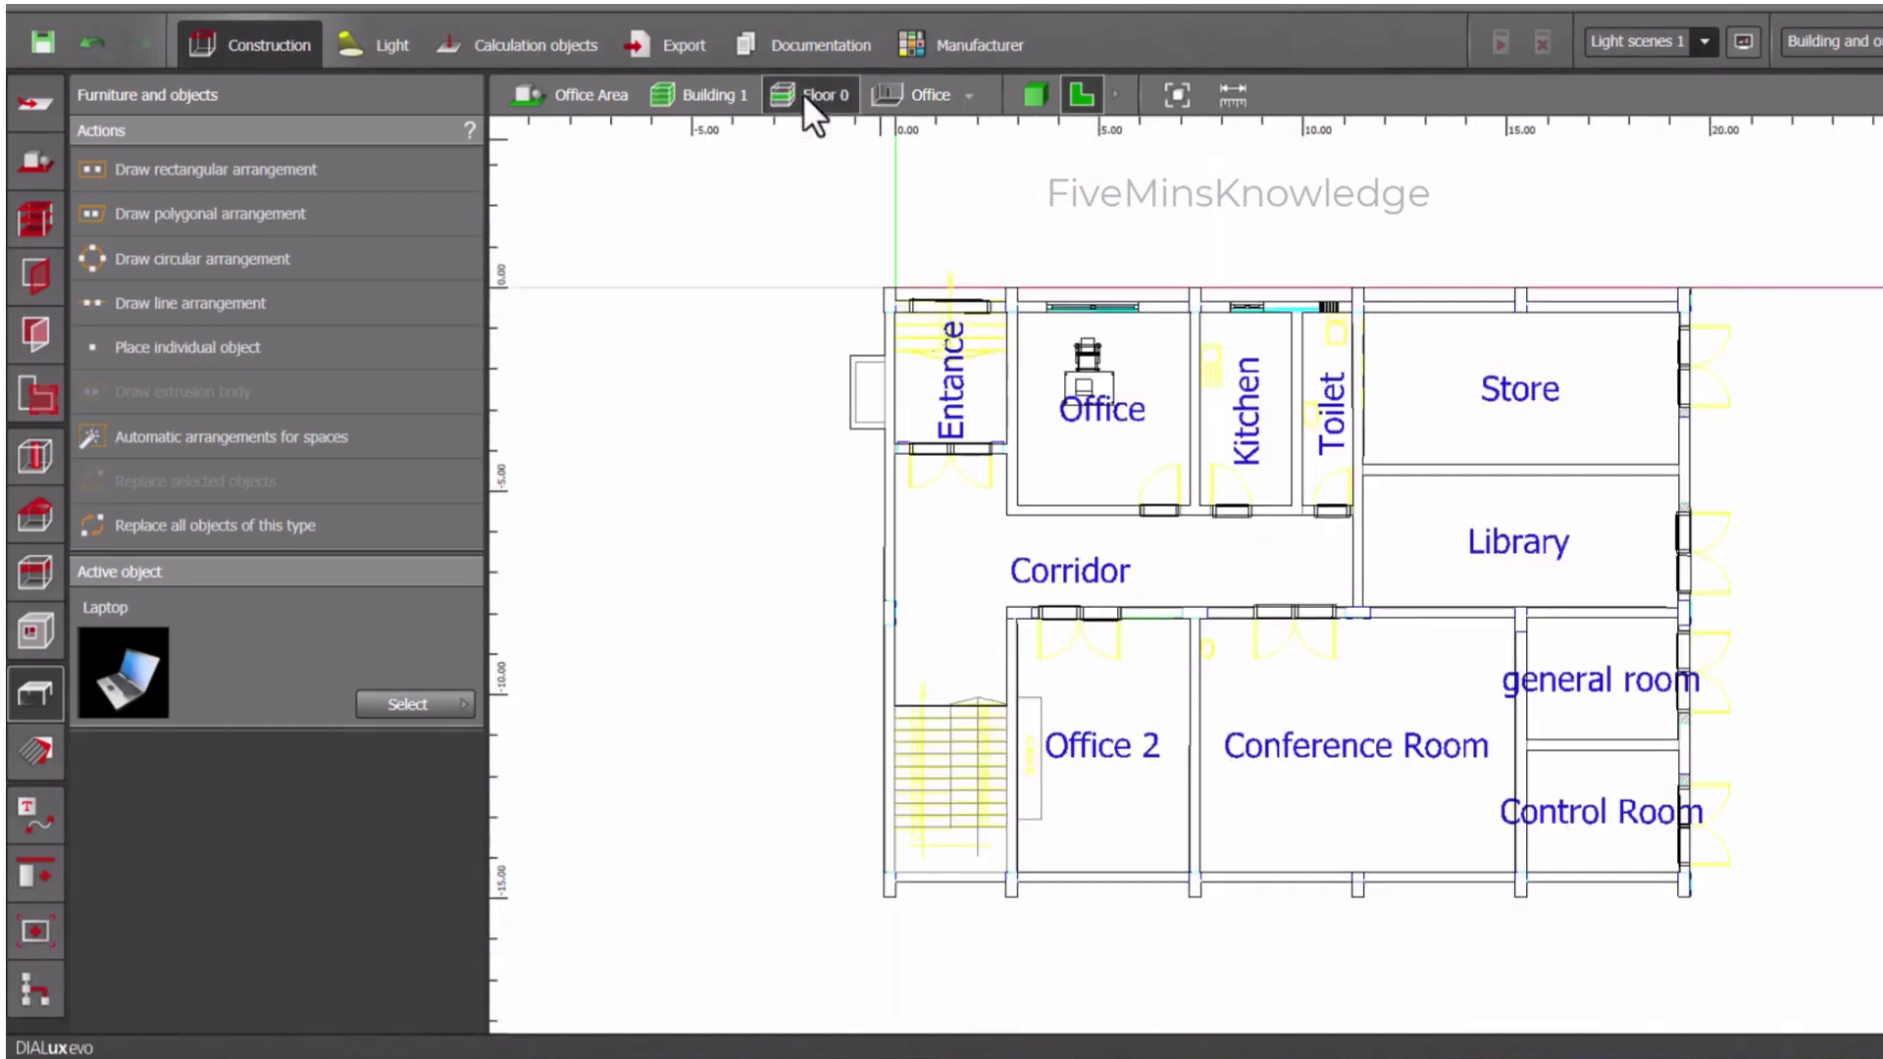
pyautogui.click(1099, 388)
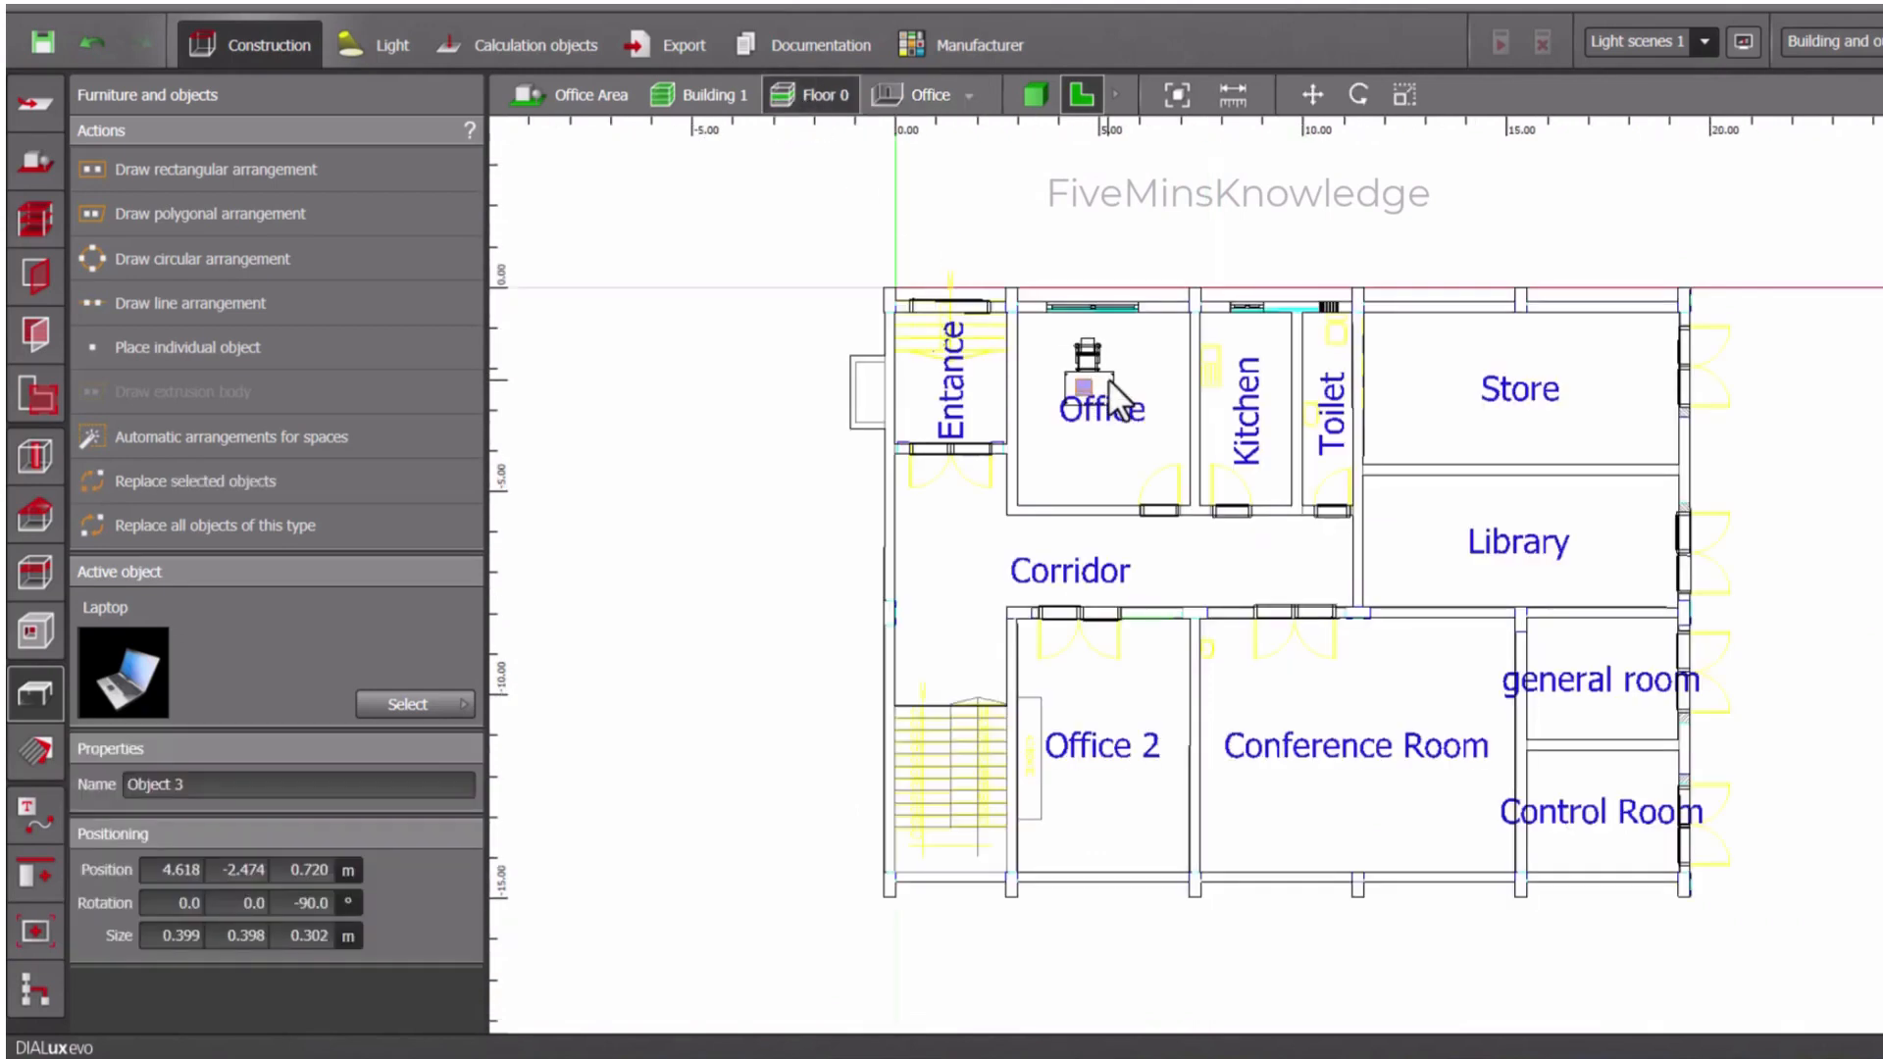
pyautogui.moveTo(1150, 405); pyautogui.dragTo(1034, 333)
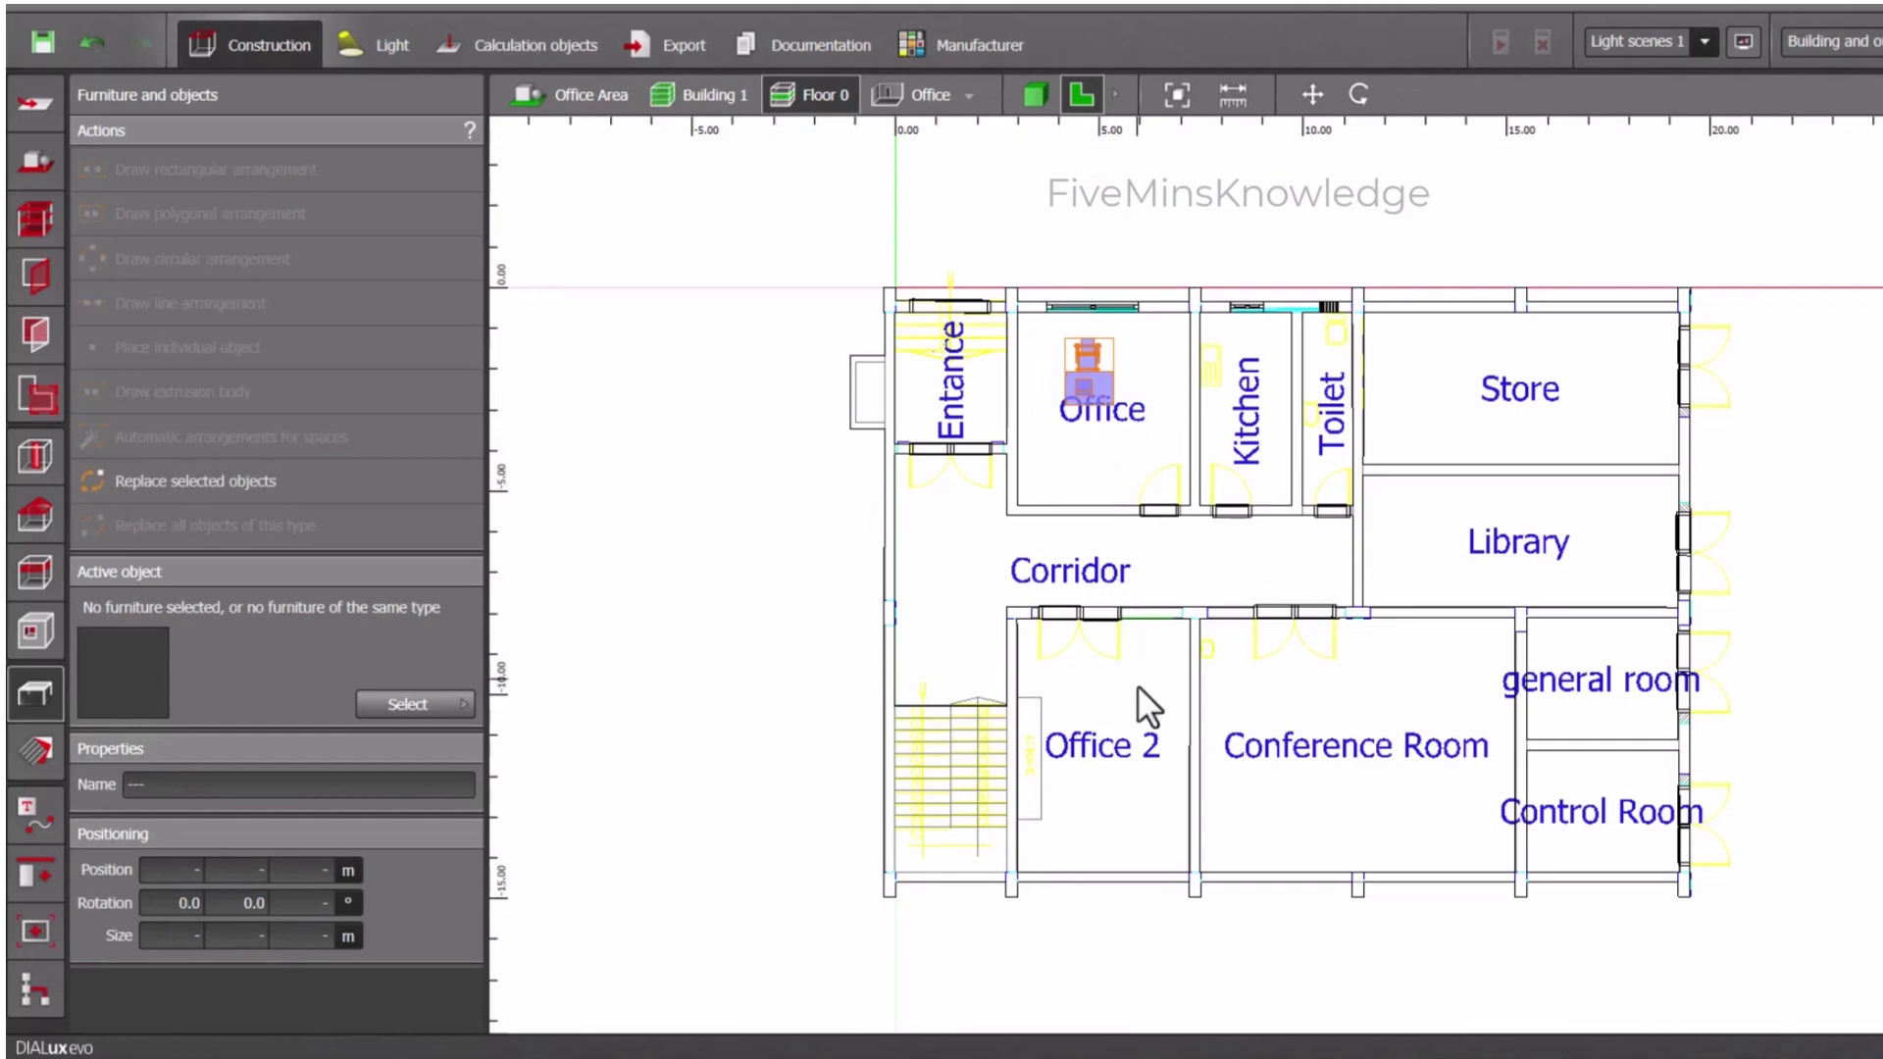
pyautogui.hotkey('ctrl', 'c')
pyautogui.hotkey('ctrl', 'v')
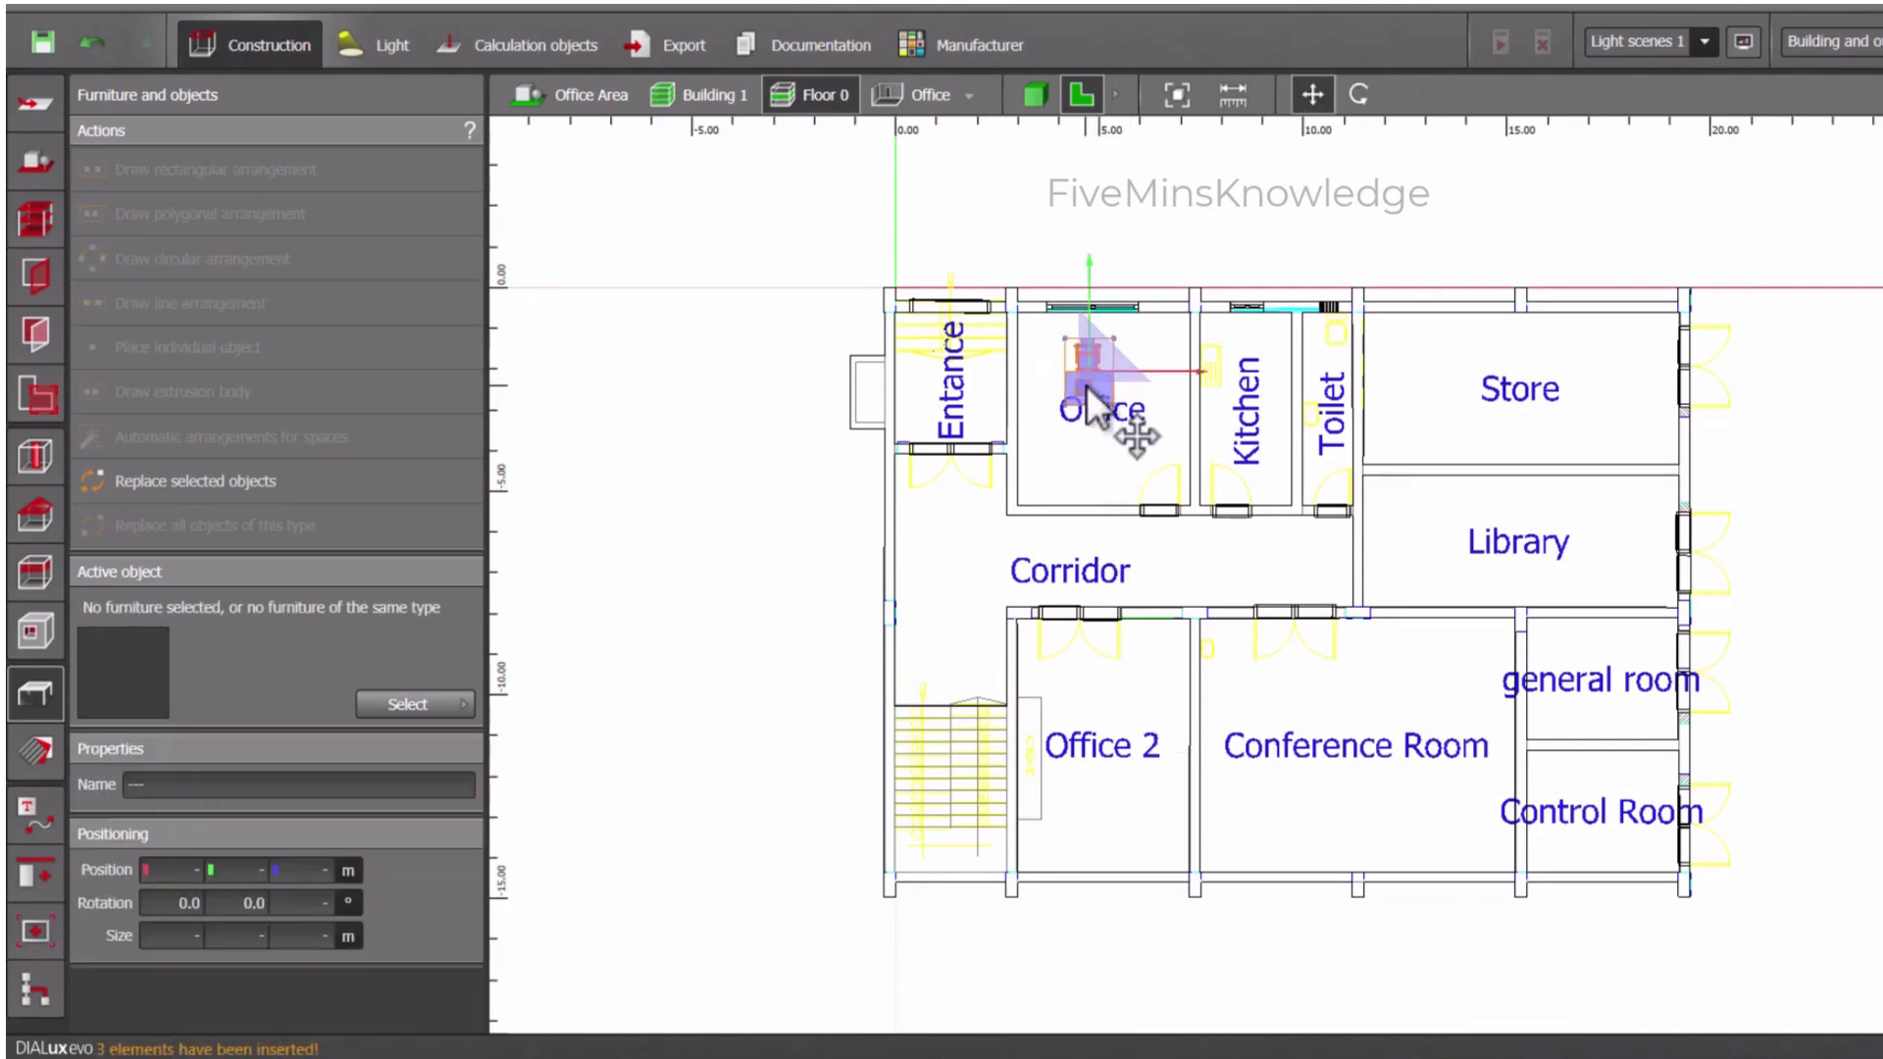
# - Move the copied furniture set to the middle of Office 2 and rotate it half a turn
pyautogui.moveTo(1087, 386); pyautogui.dragTo(1109, 763)
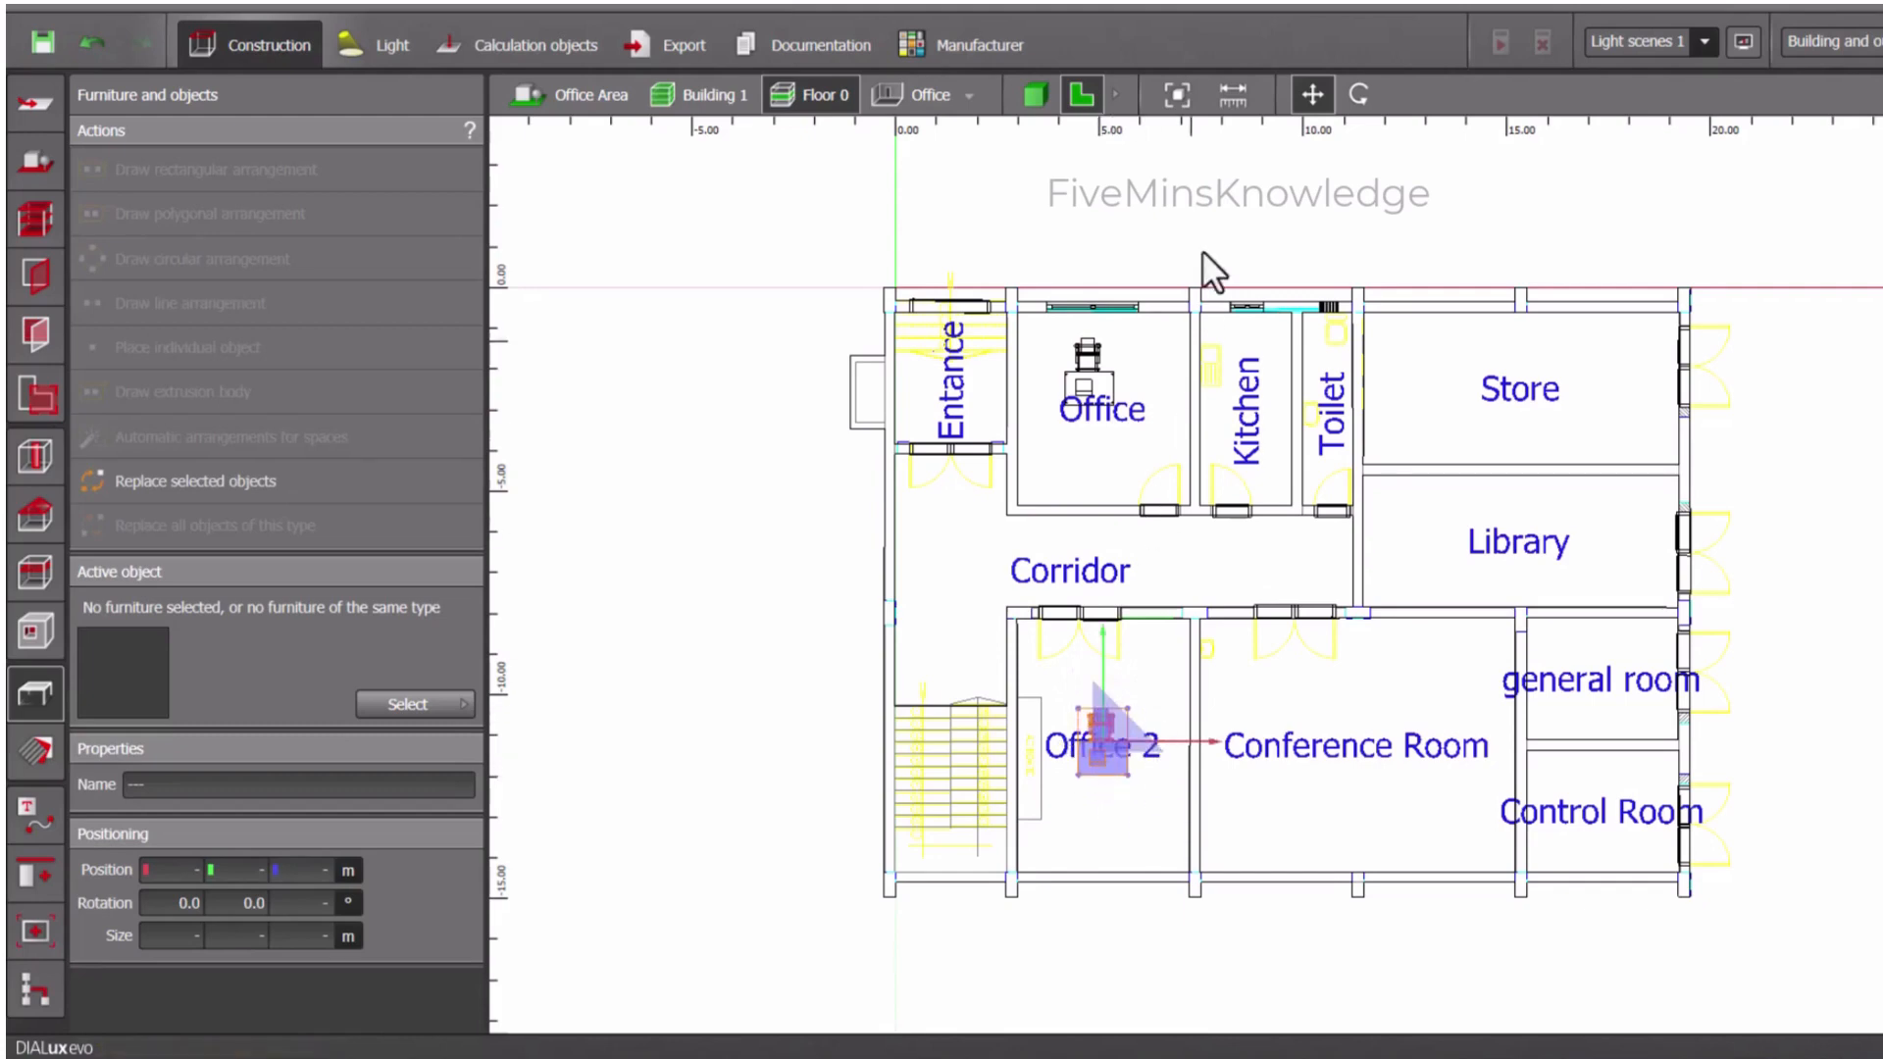
pyautogui.click(1358, 94)
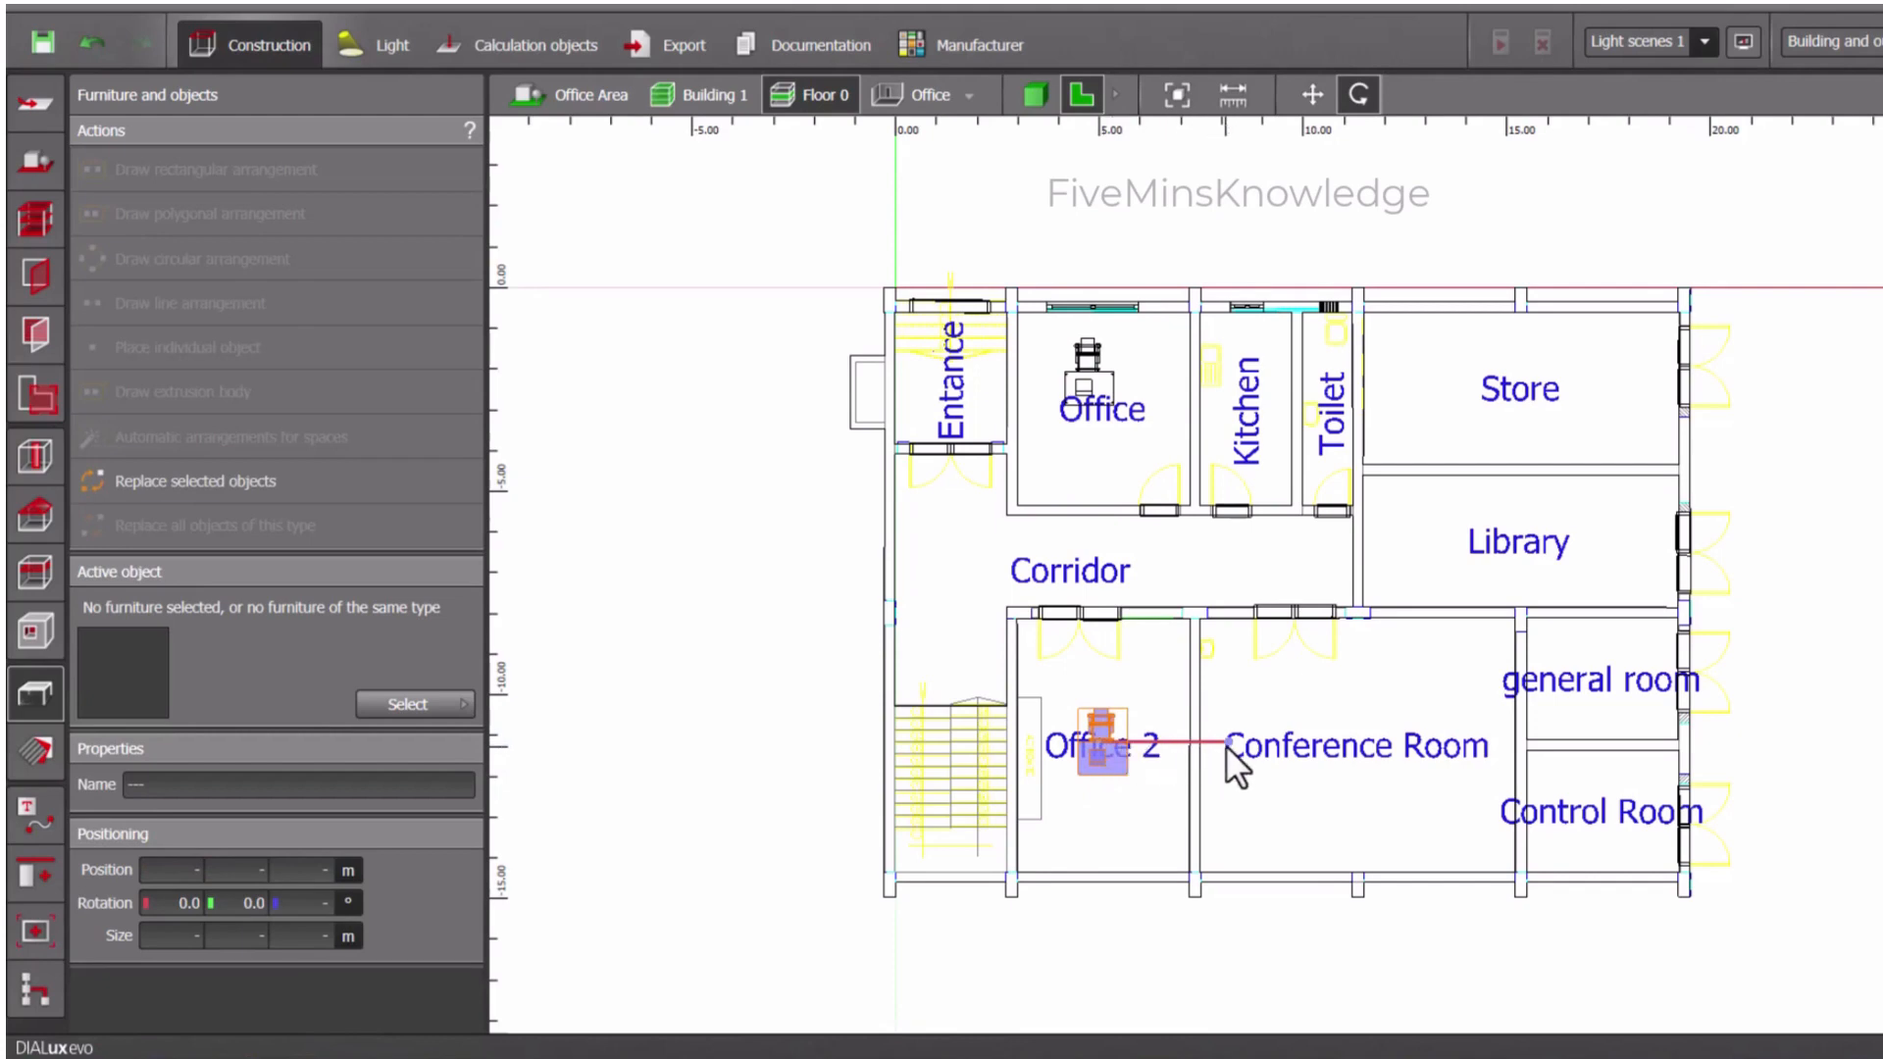
pyautogui.moveTo(1226, 745); pyautogui.dragTo(1030, 769)
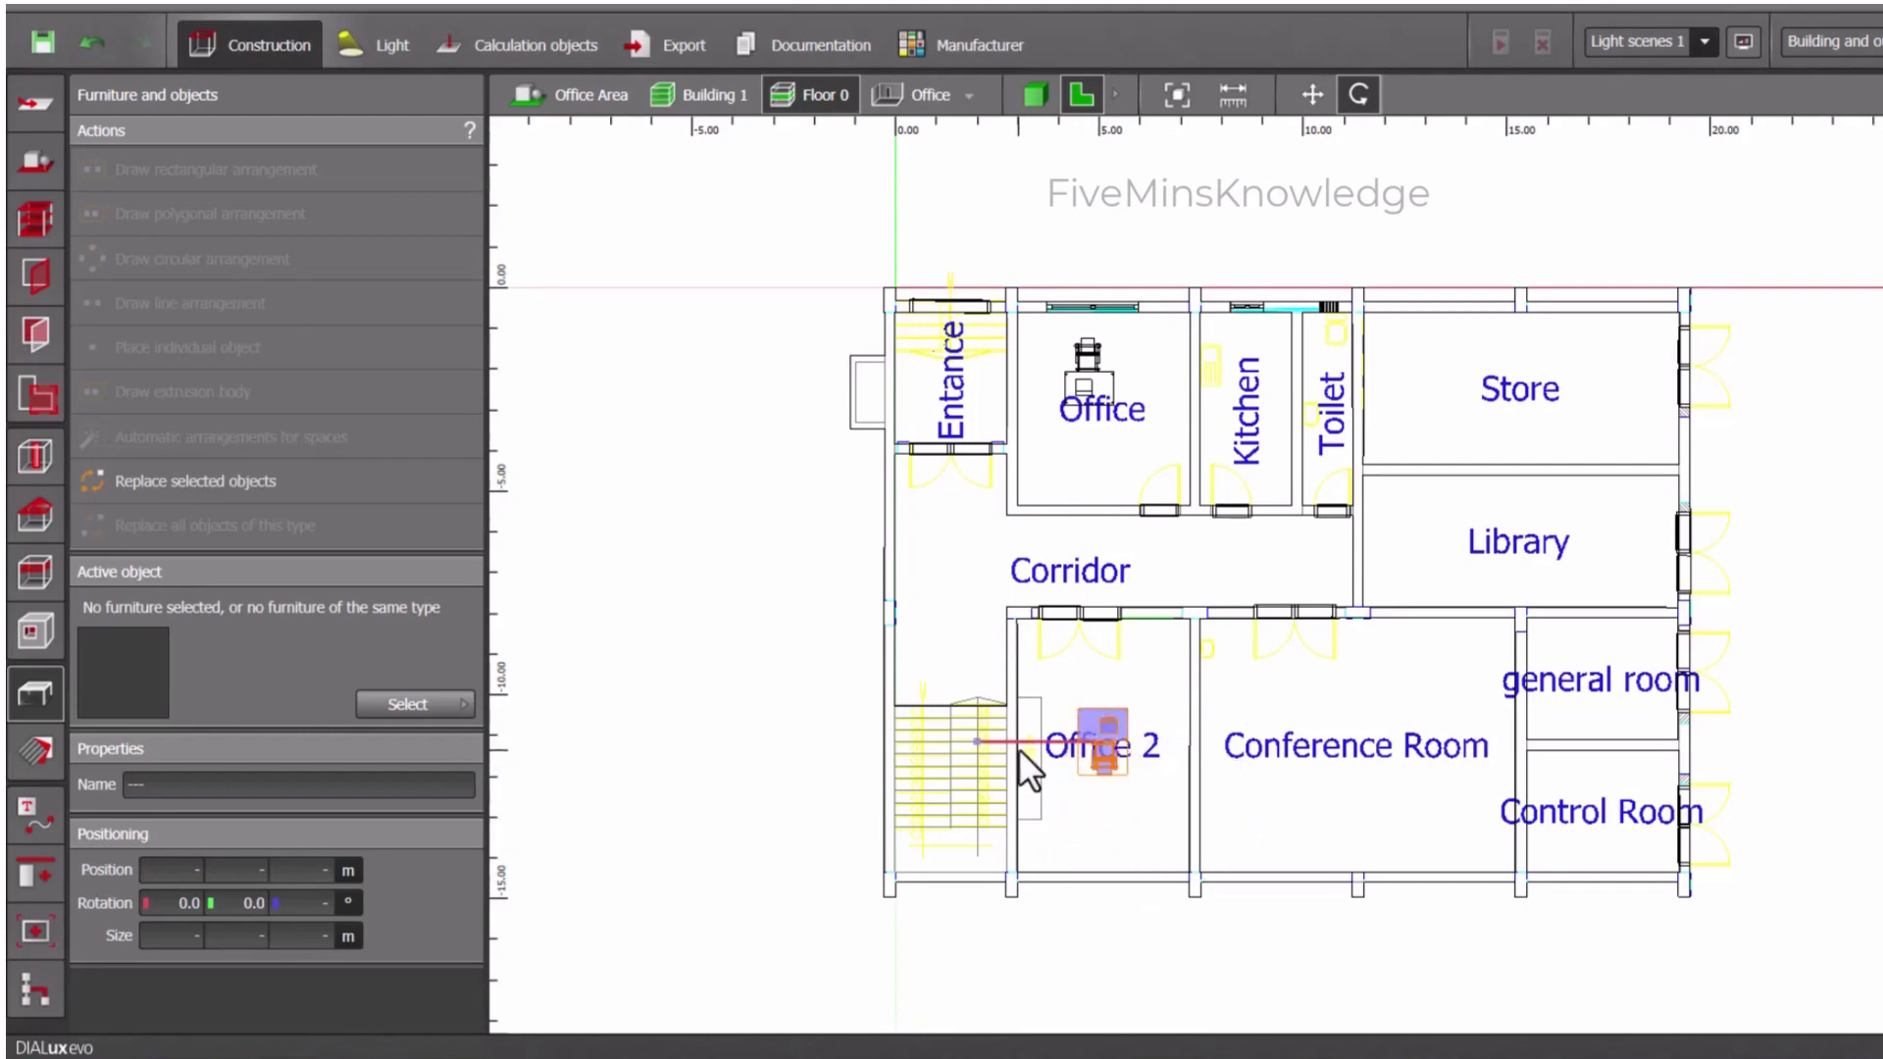
# - Move the copied table, chair and laptop set slightly within Office 2 and deselect it
pyautogui.click(1313, 94)
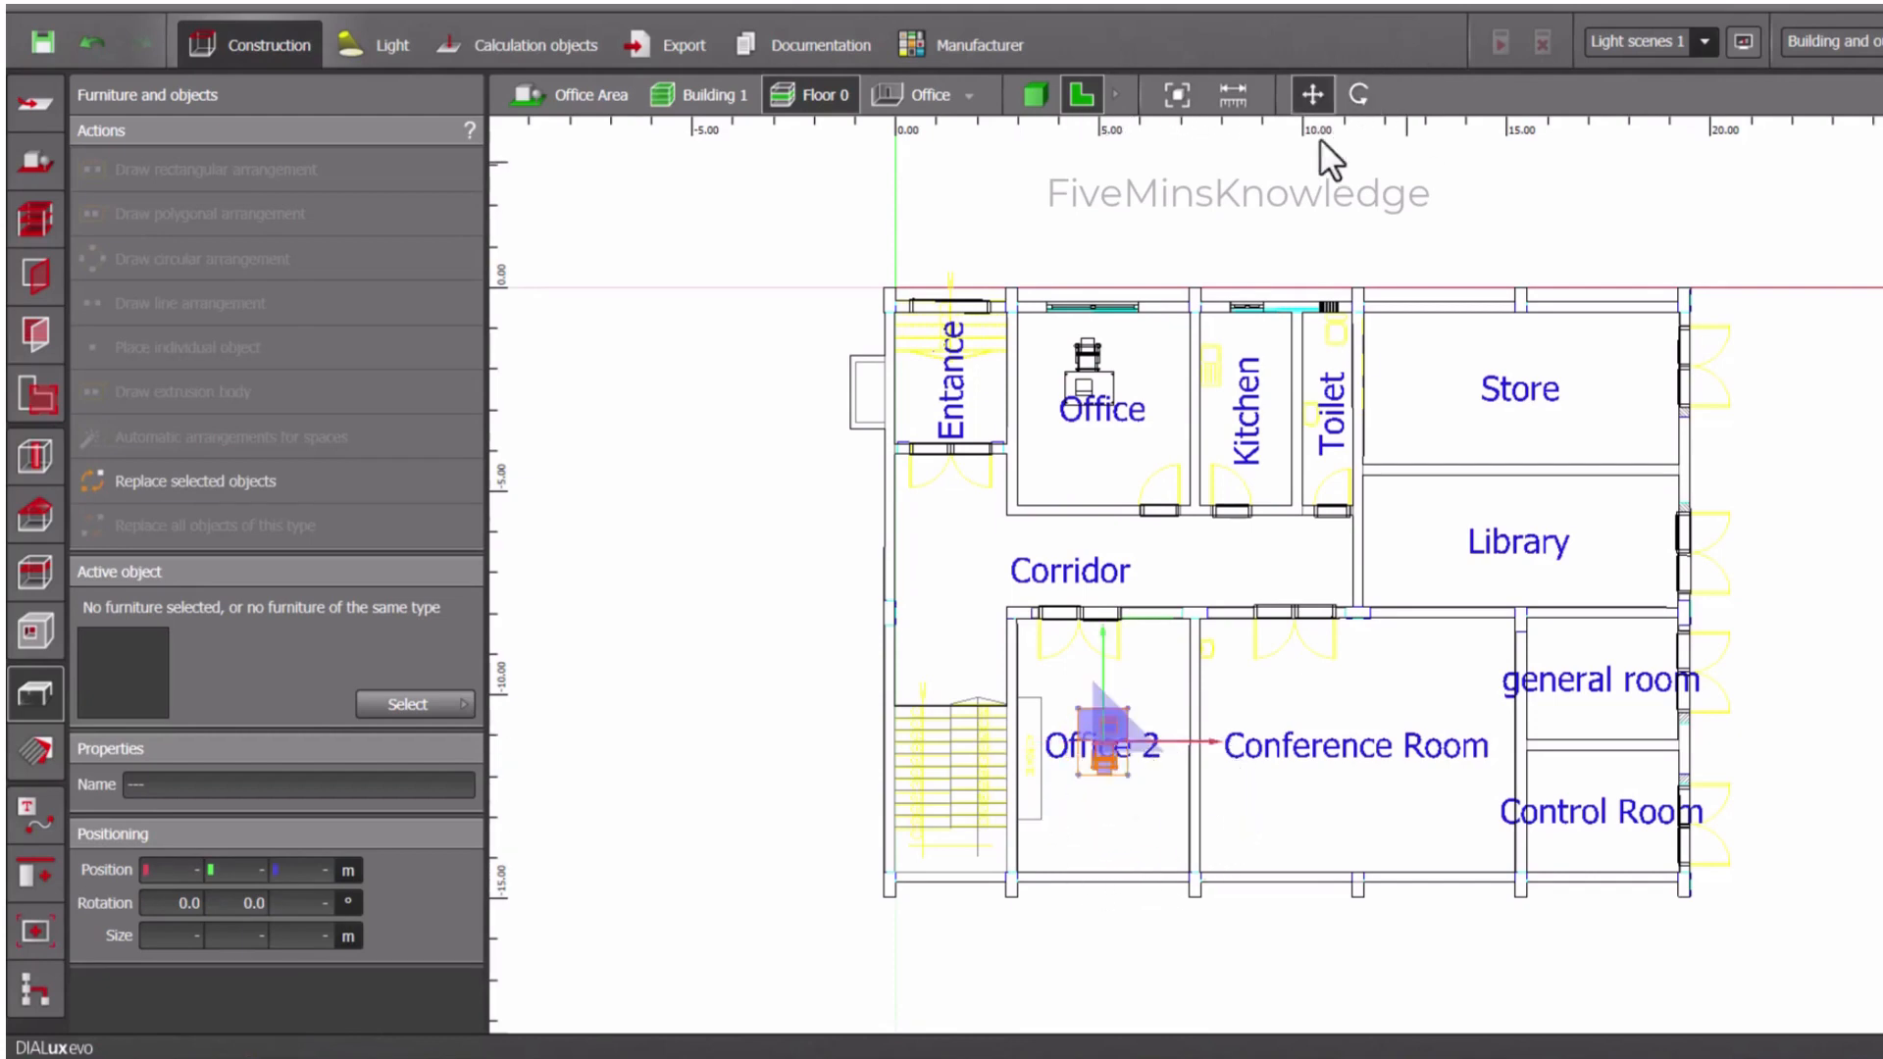
pyautogui.moveTo(1098, 771); pyautogui.dragTo(1145, 797)
pyautogui.click(1146, 797)
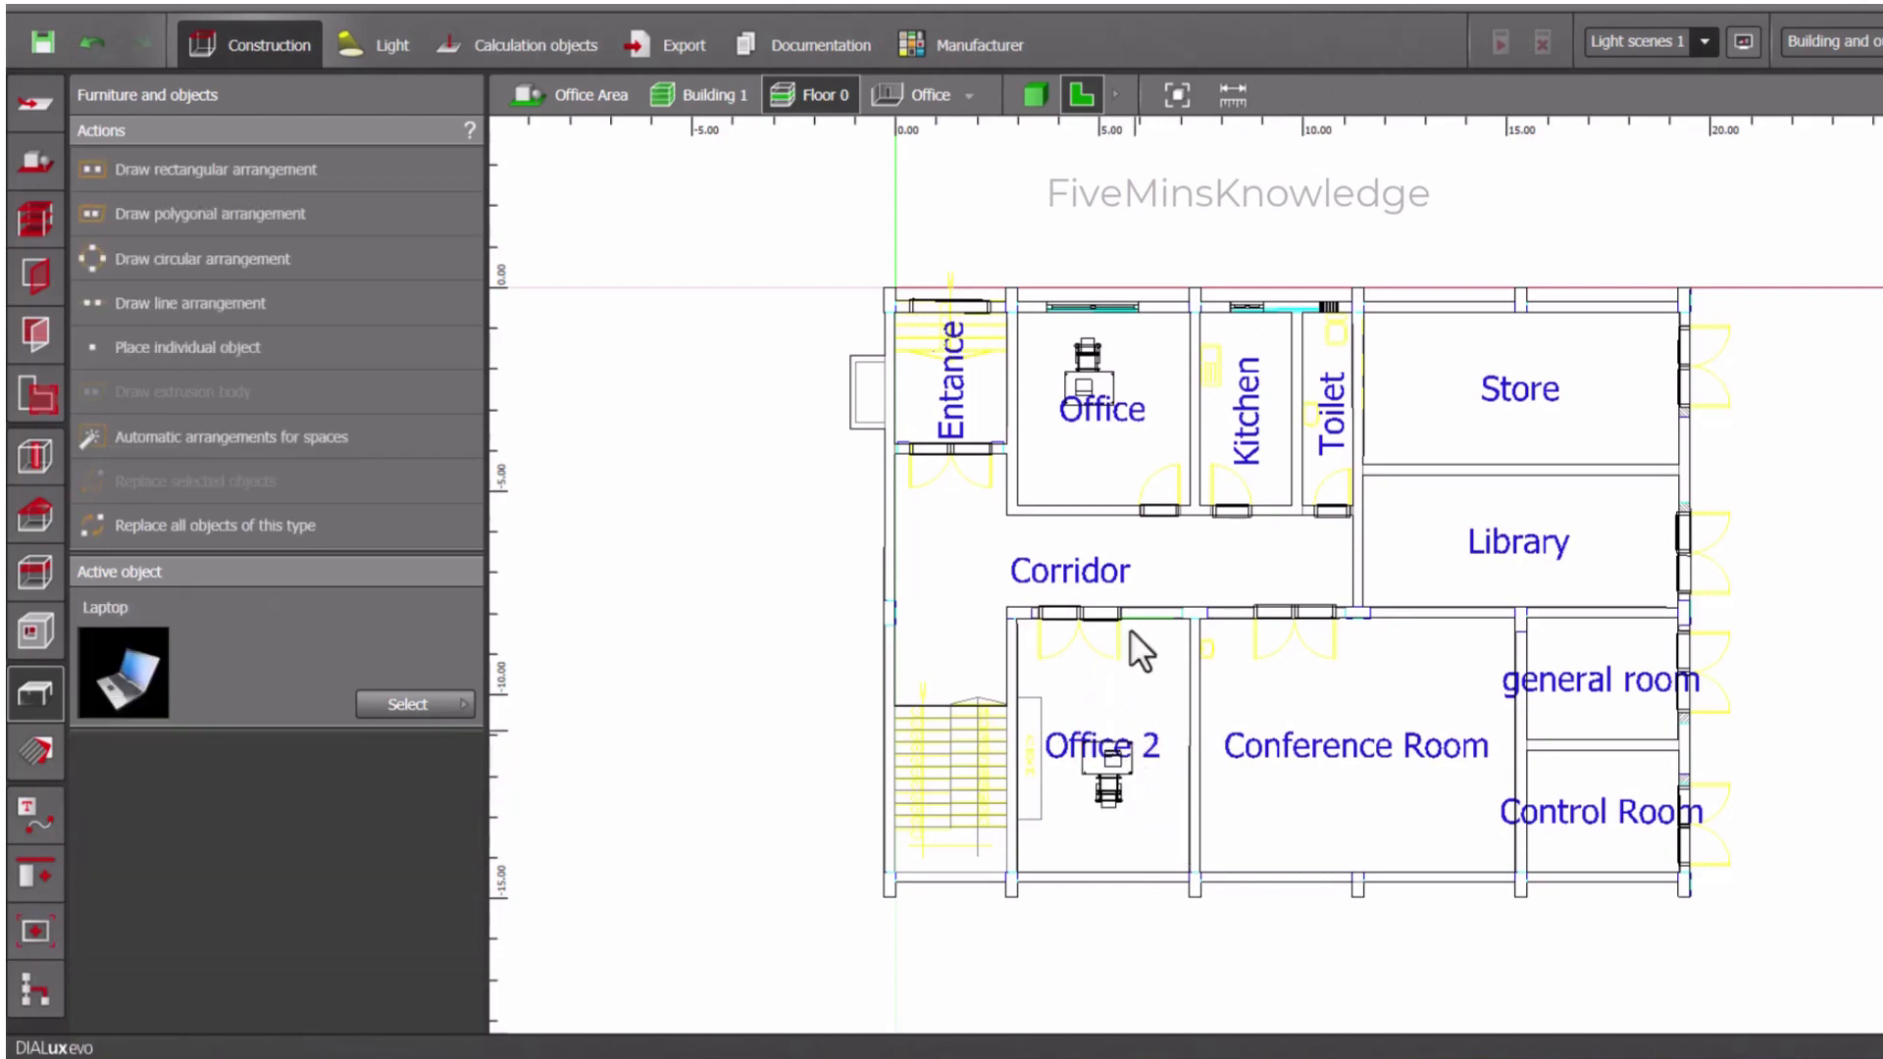
# - Examine the furniture sets of Office 2 and Office in the 3D view of Floor 0
pyautogui.click(1037, 94)
pyautogui.scroll(8, 1398, 579)
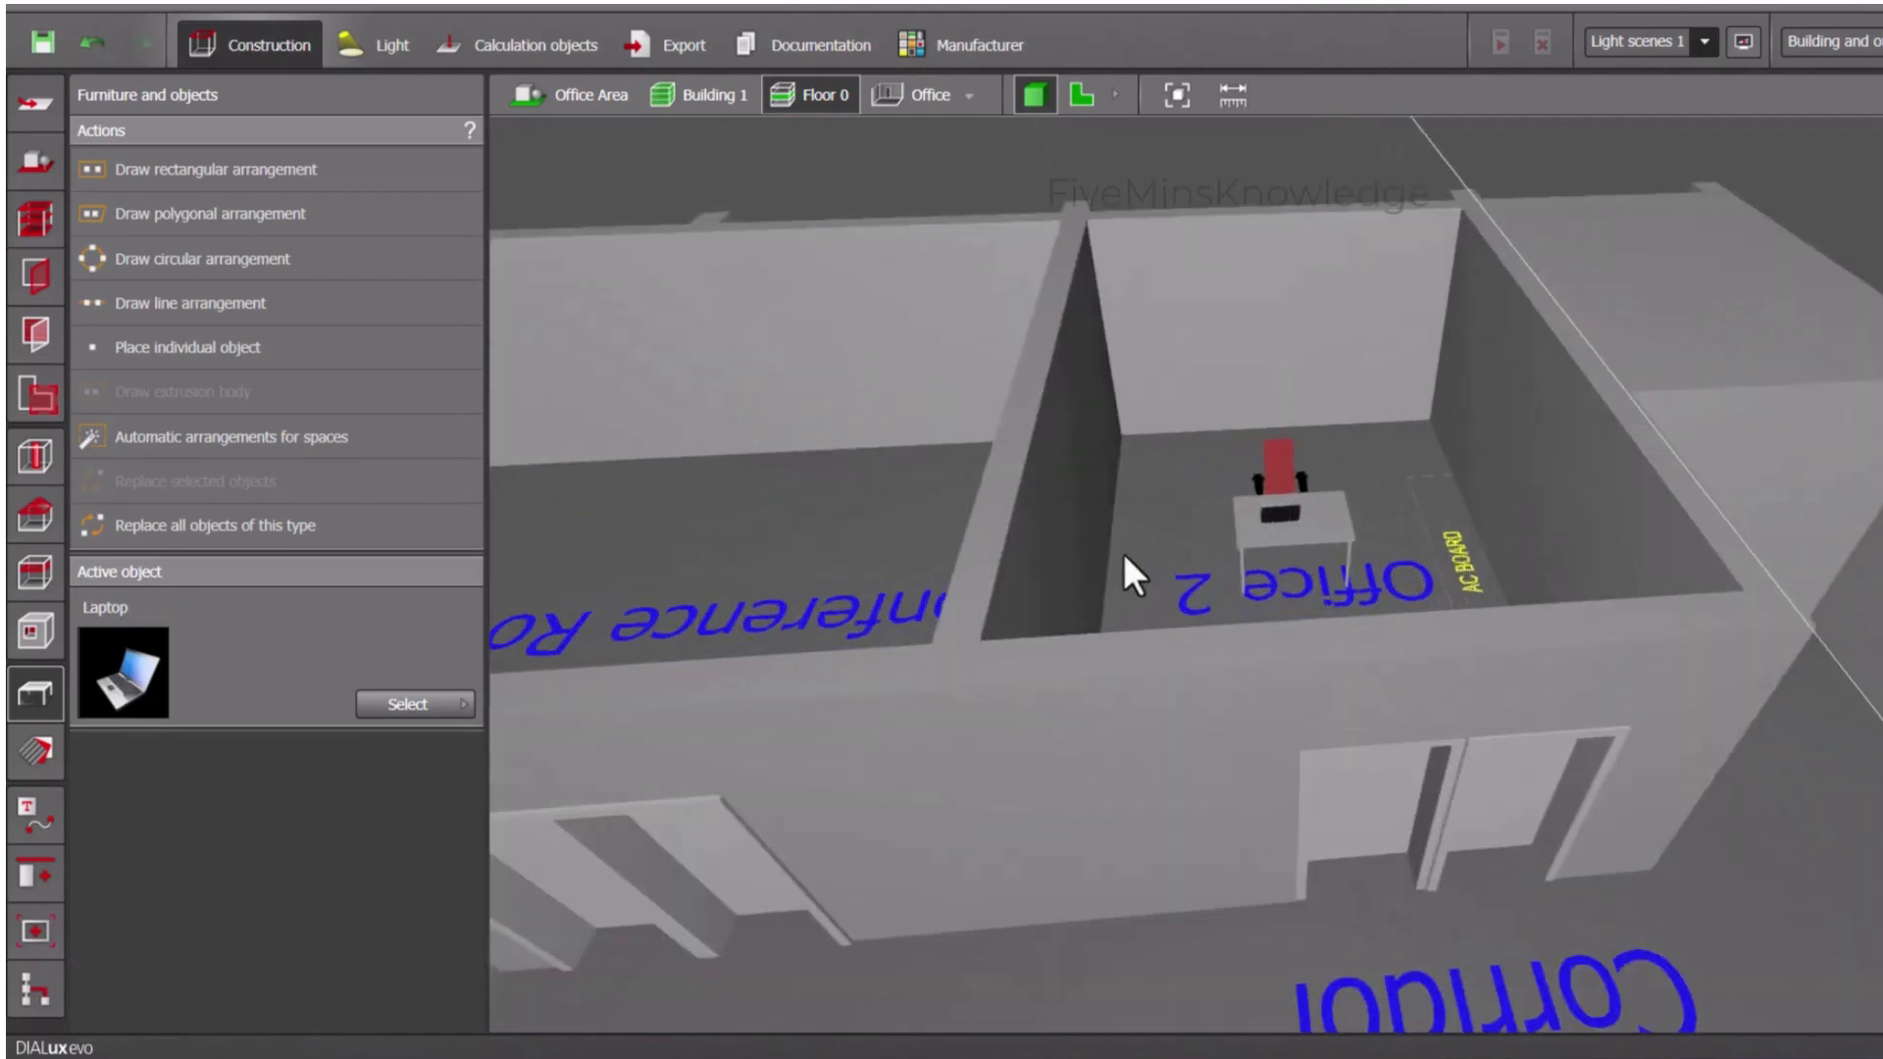
pyautogui.moveTo(1122, 553); pyautogui.dragTo(1218, 782)
pyautogui.moveTo(1179, 869); pyautogui.dragTo(1138, 763, button='right')
pyautogui.scroll(5, 1153, 781)
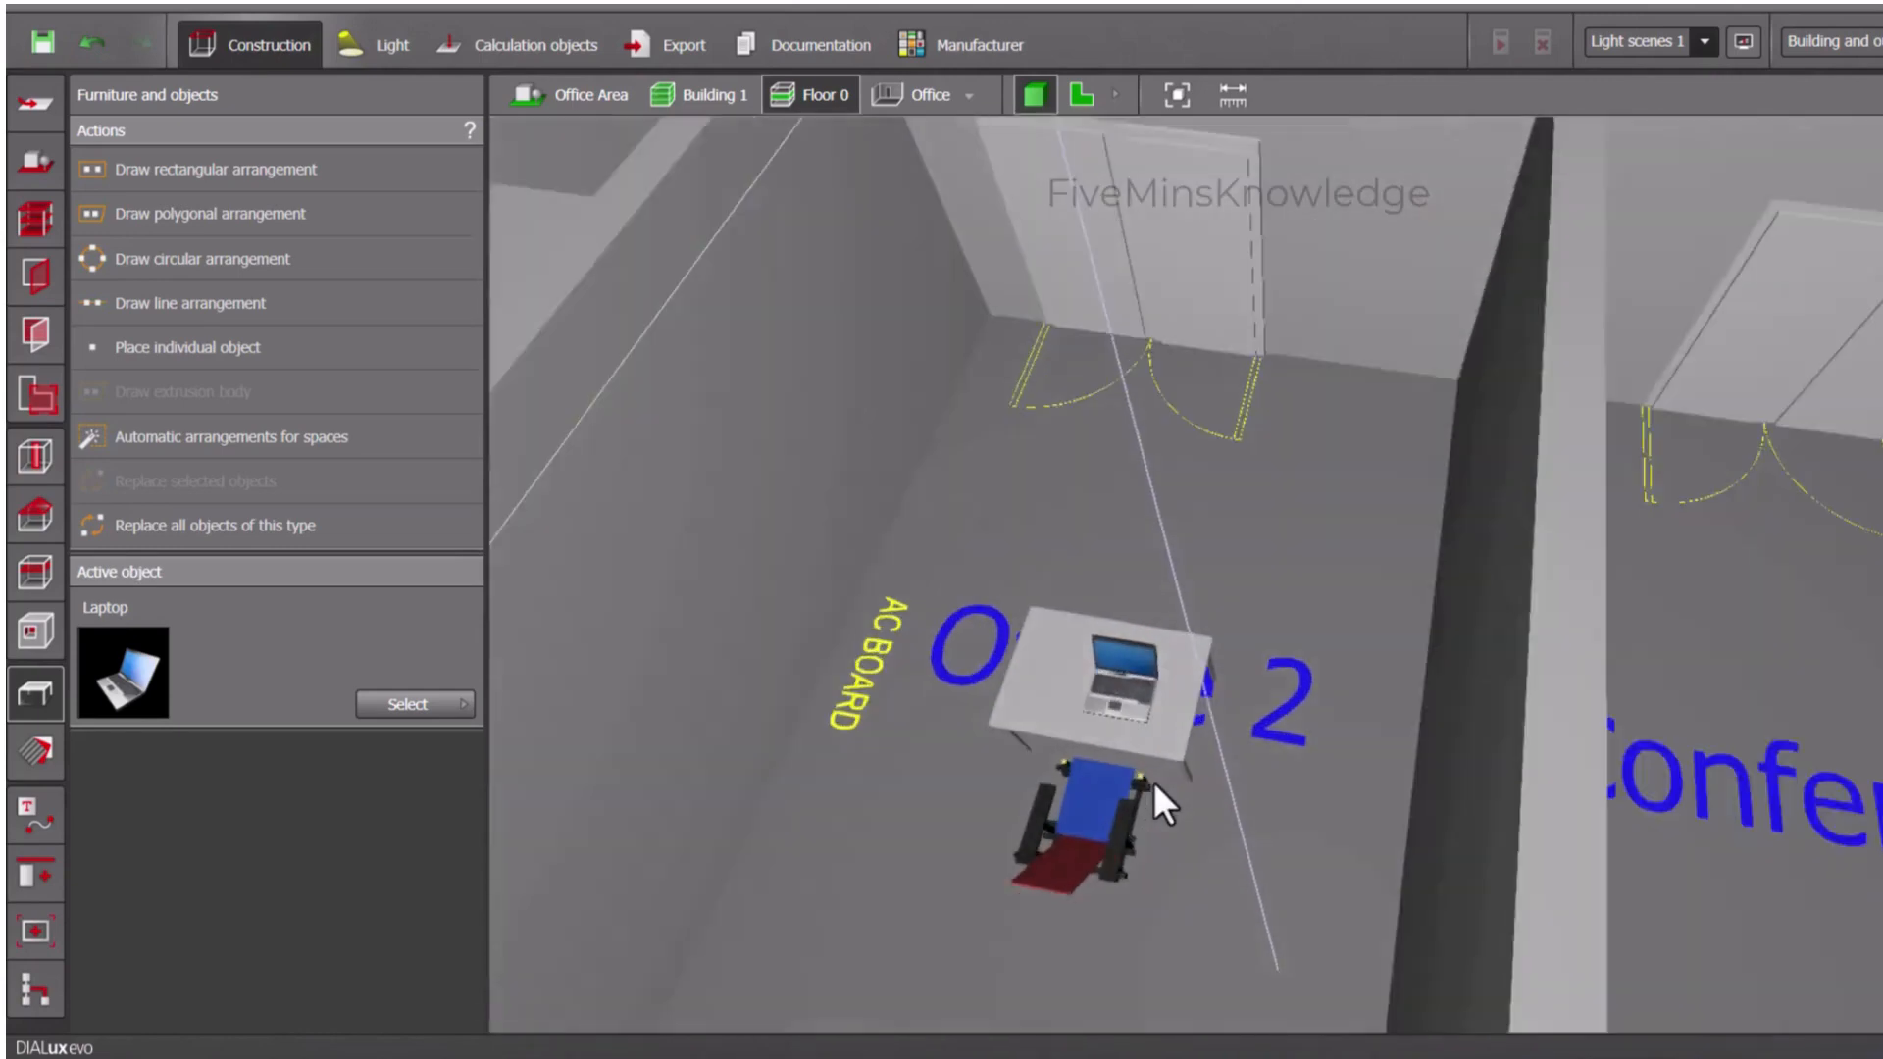
pyautogui.scroll(-5, 1154, 782)
pyautogui.scroll(3, 1261, 361)
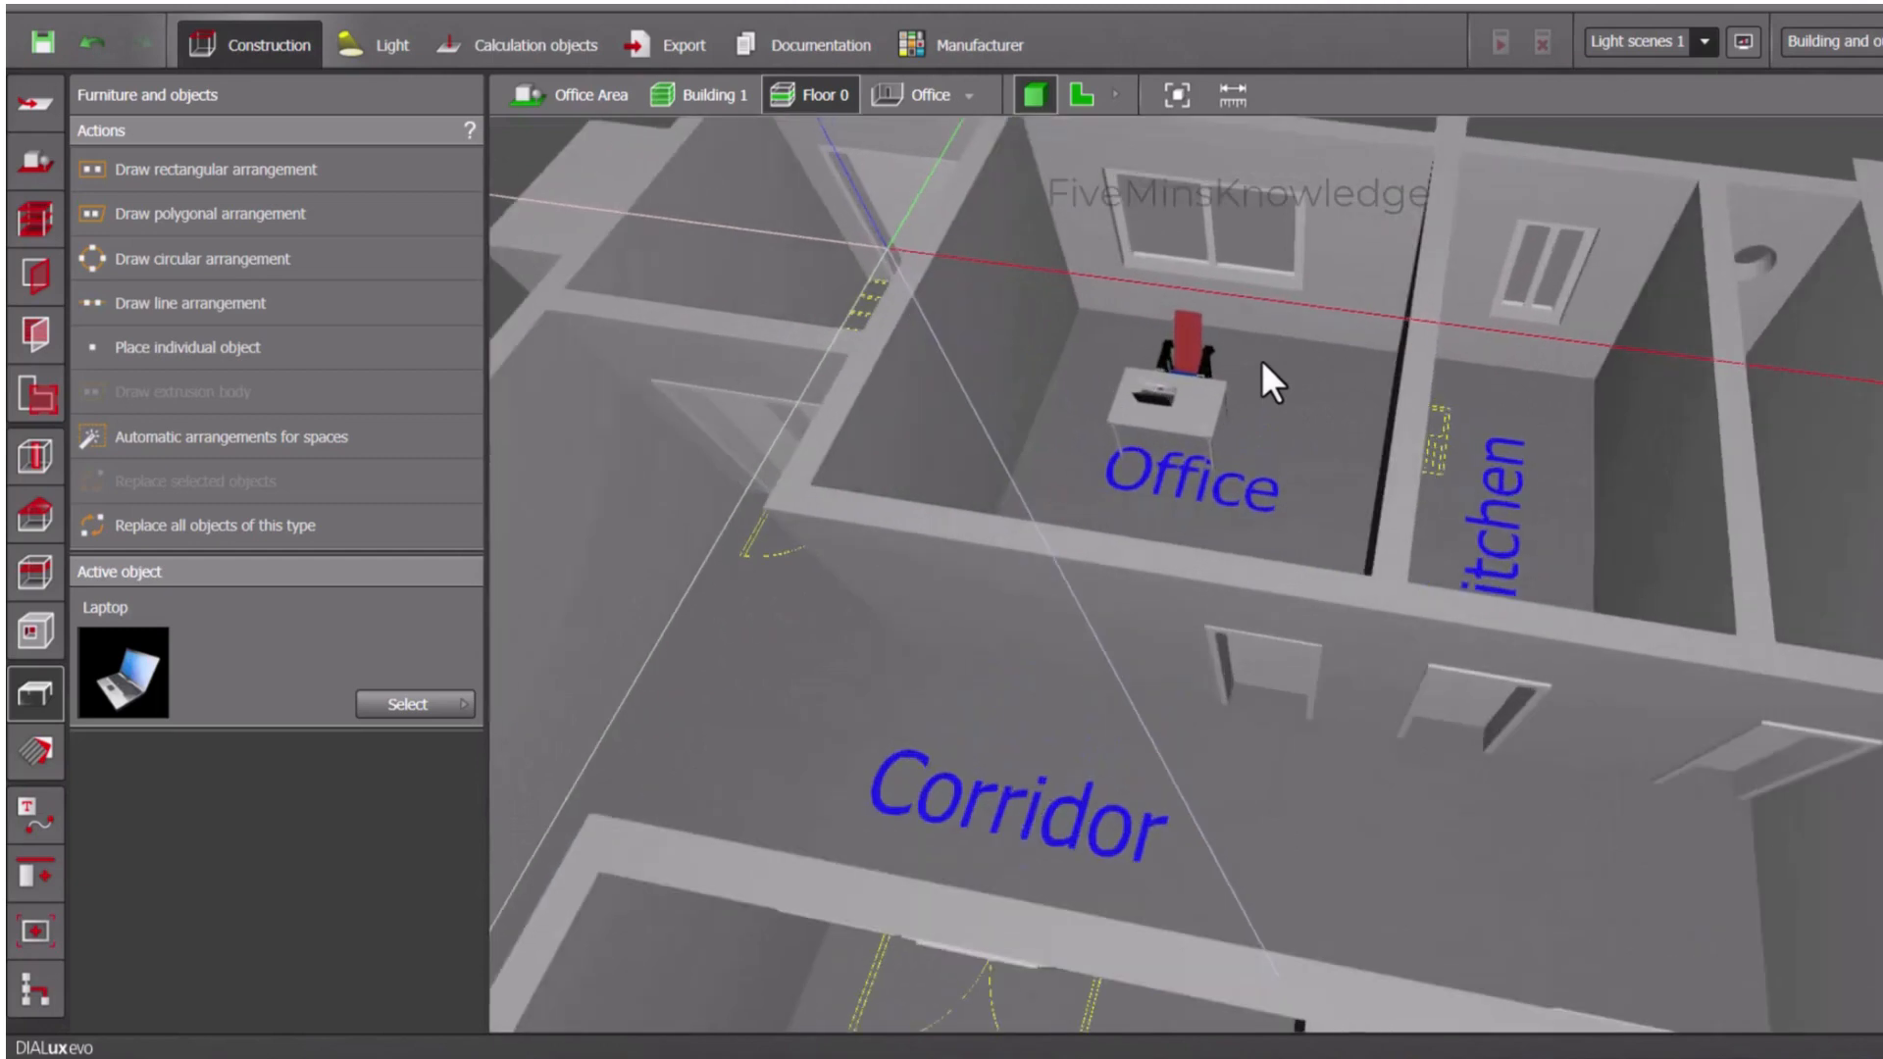
pyautogui.scroll(-3, 1261, 361)
# - Place a Tisch_P15 table from the object catalogue in the Conference Room on the plan of Floor 0
pyautogui.click(1083, 94)
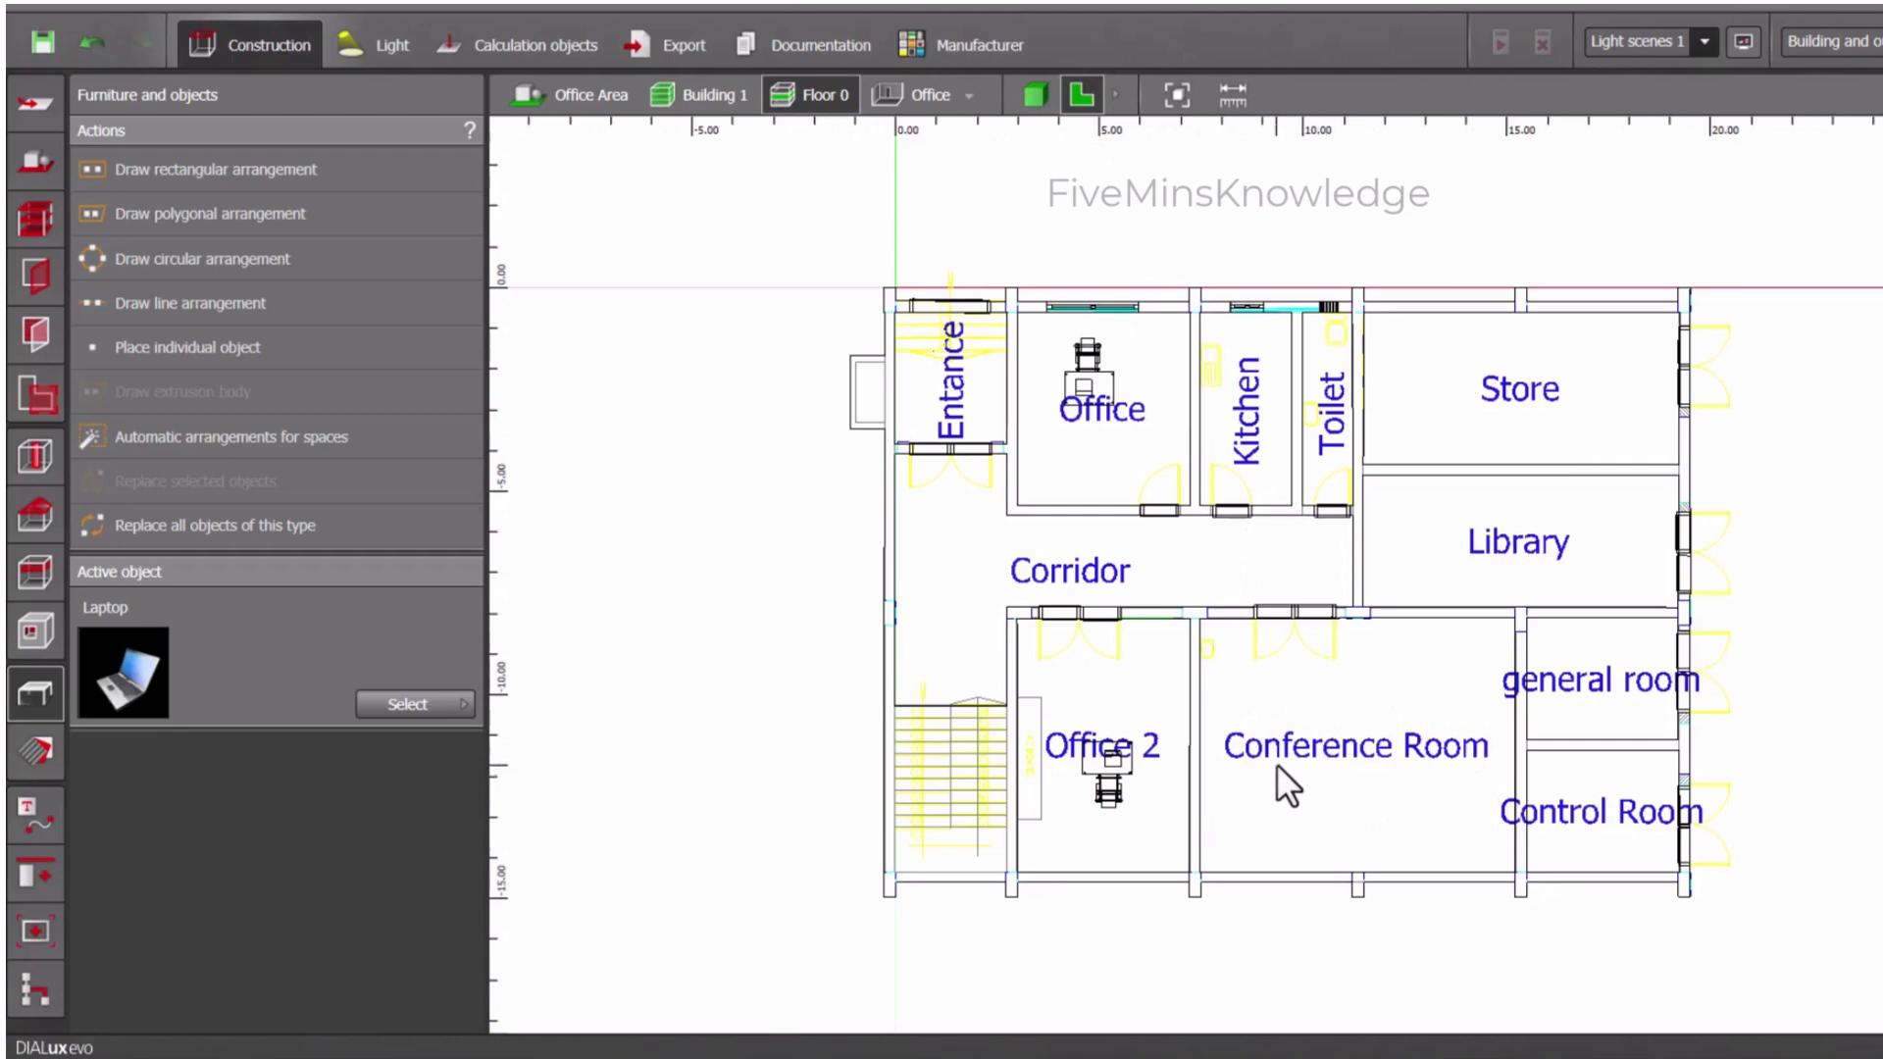
pyautogui.click(394, 711)
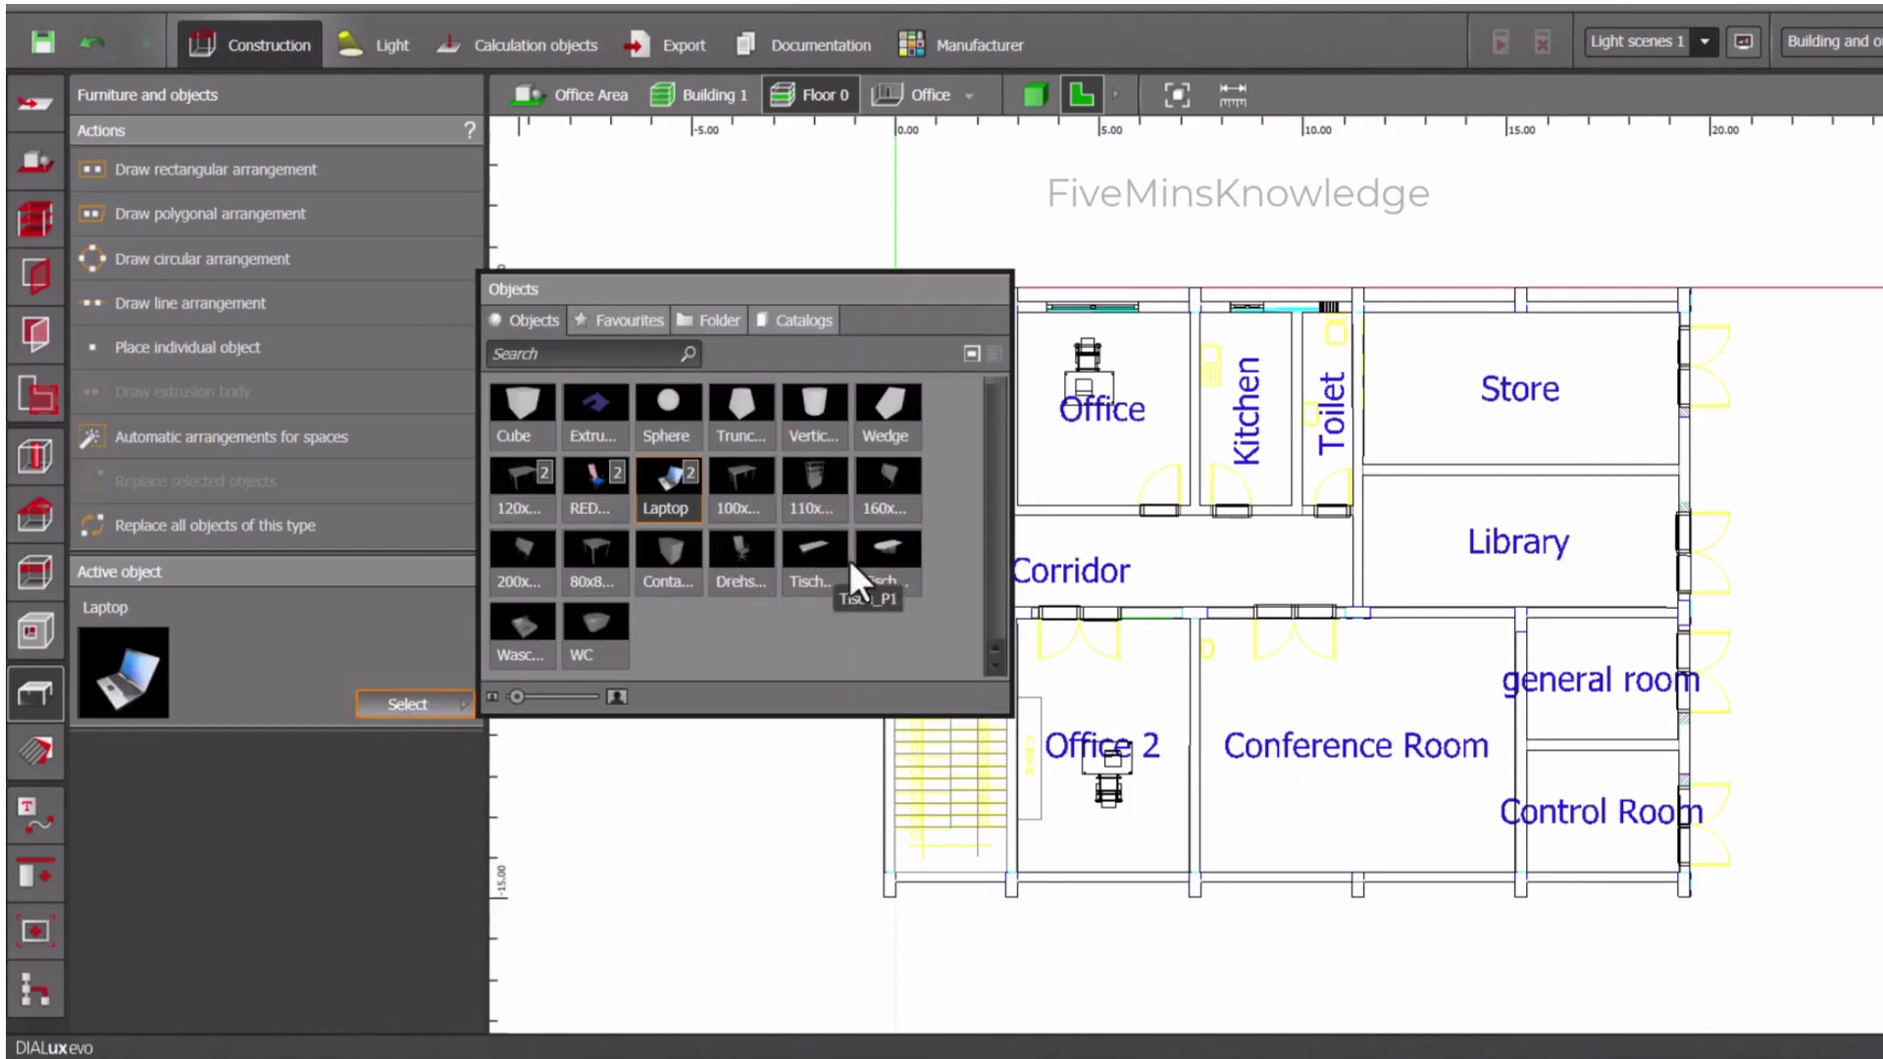
pyautogui.click(876, 569)
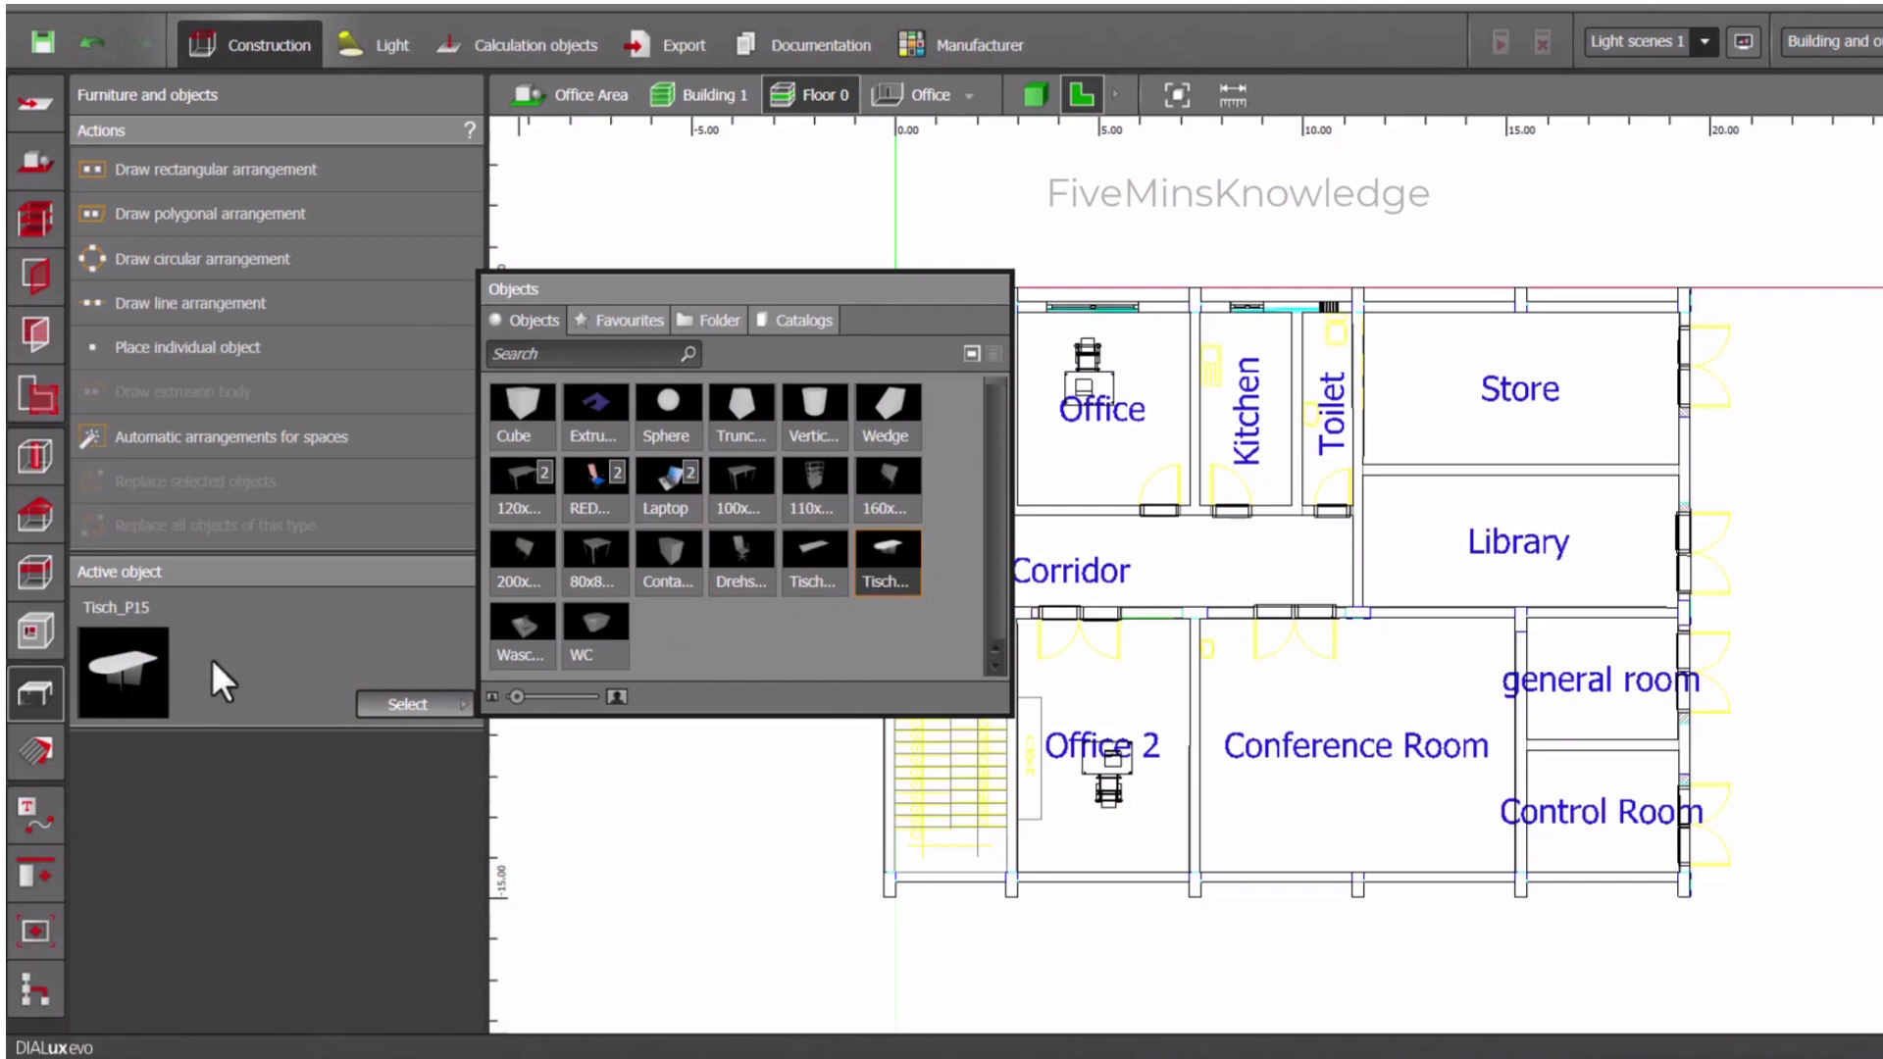
pyautogui.click(1335, 721)
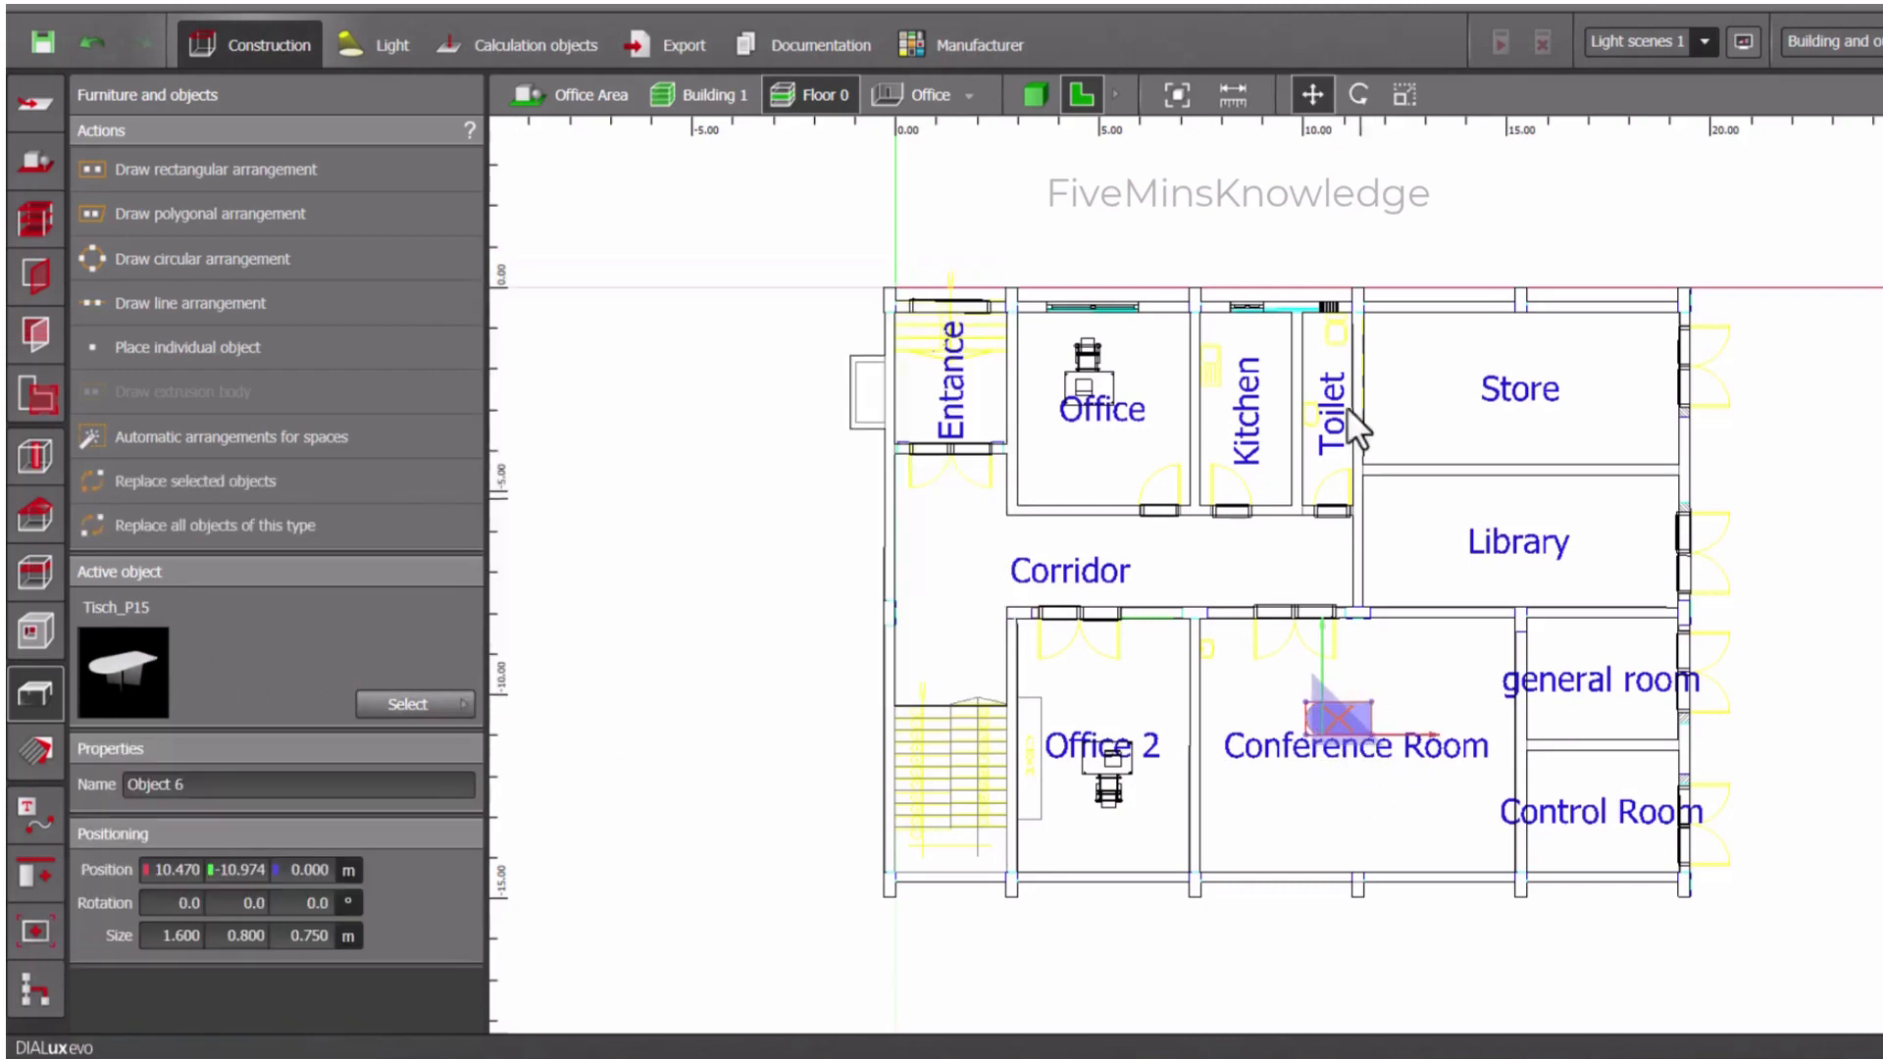
# - Enlarge the Tisch_P15 table to about 3.98 by 1.55 m and move it to the middle of the Conference Room
pyautogui.click(1405, 95)
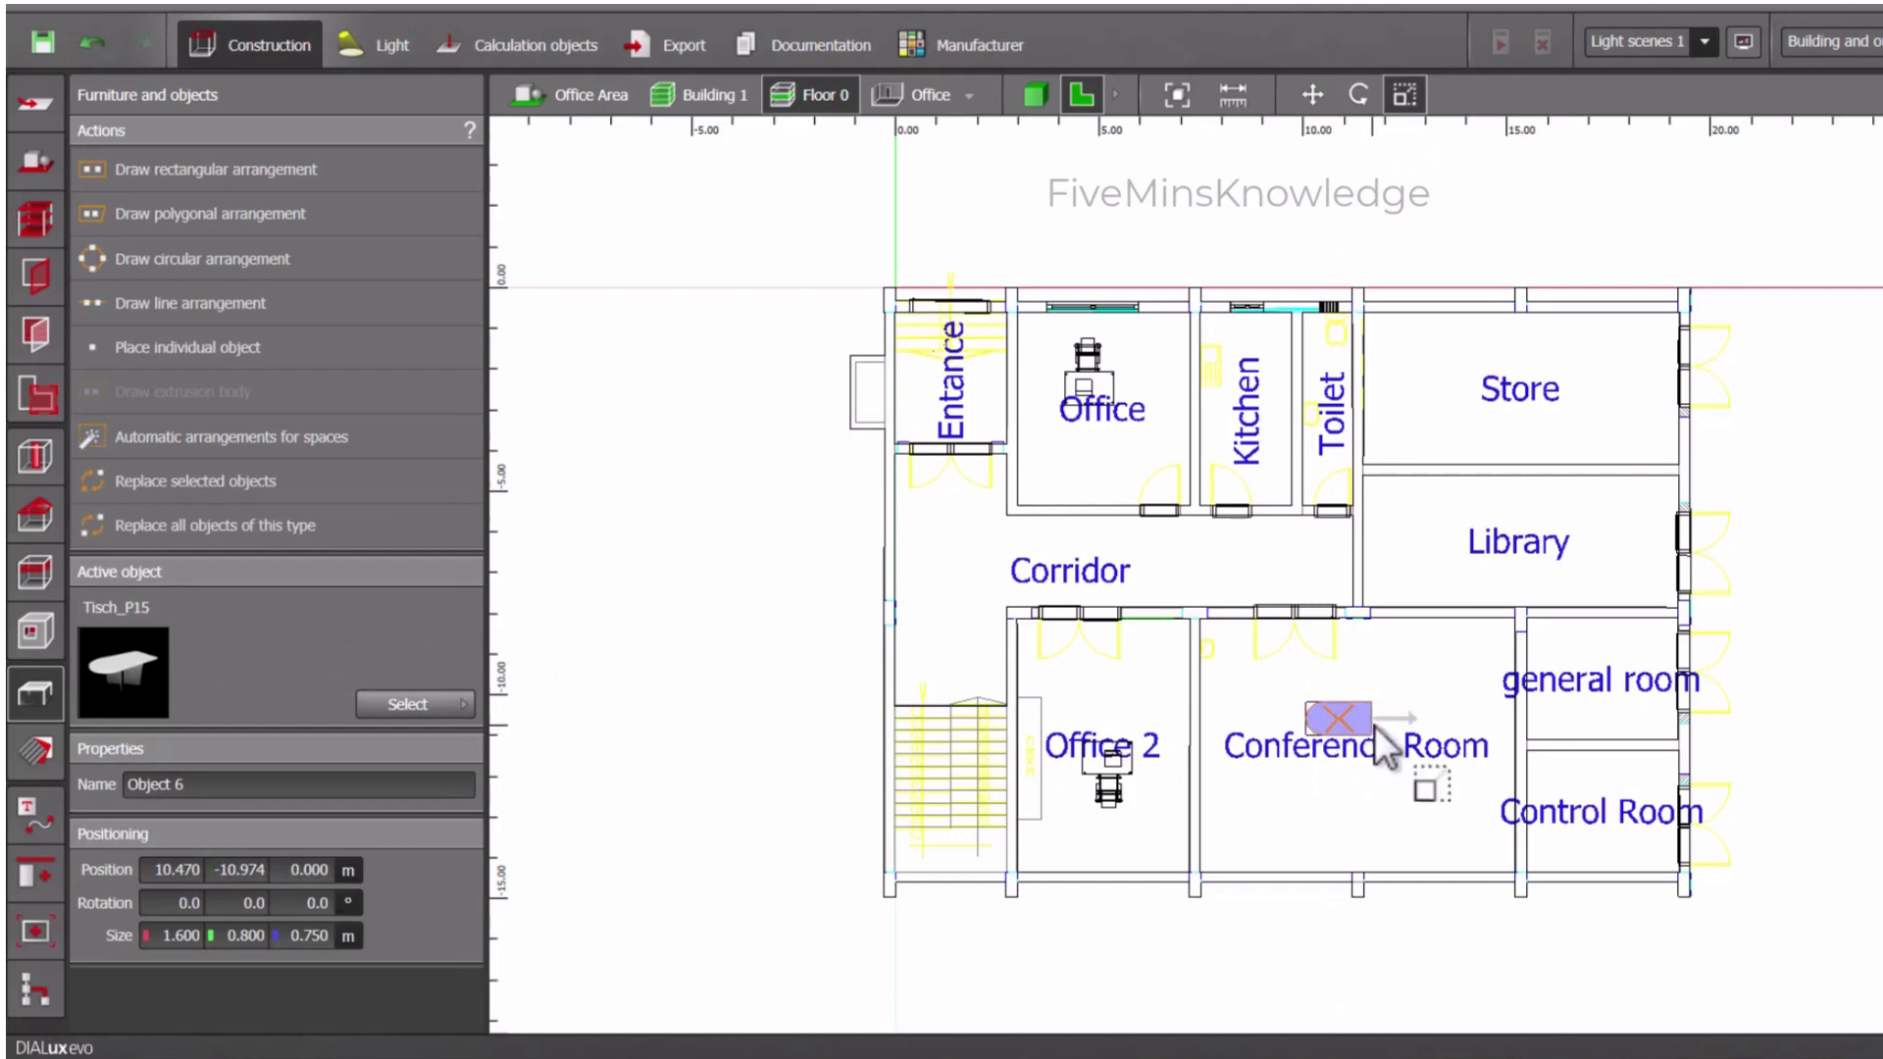
pyautogui.moveTo(1370, 731); pyautogui.dragTo(1456, 730)
pyautogui.moveTo(1314, 726); pyautogui.dragTo(1369, 767)
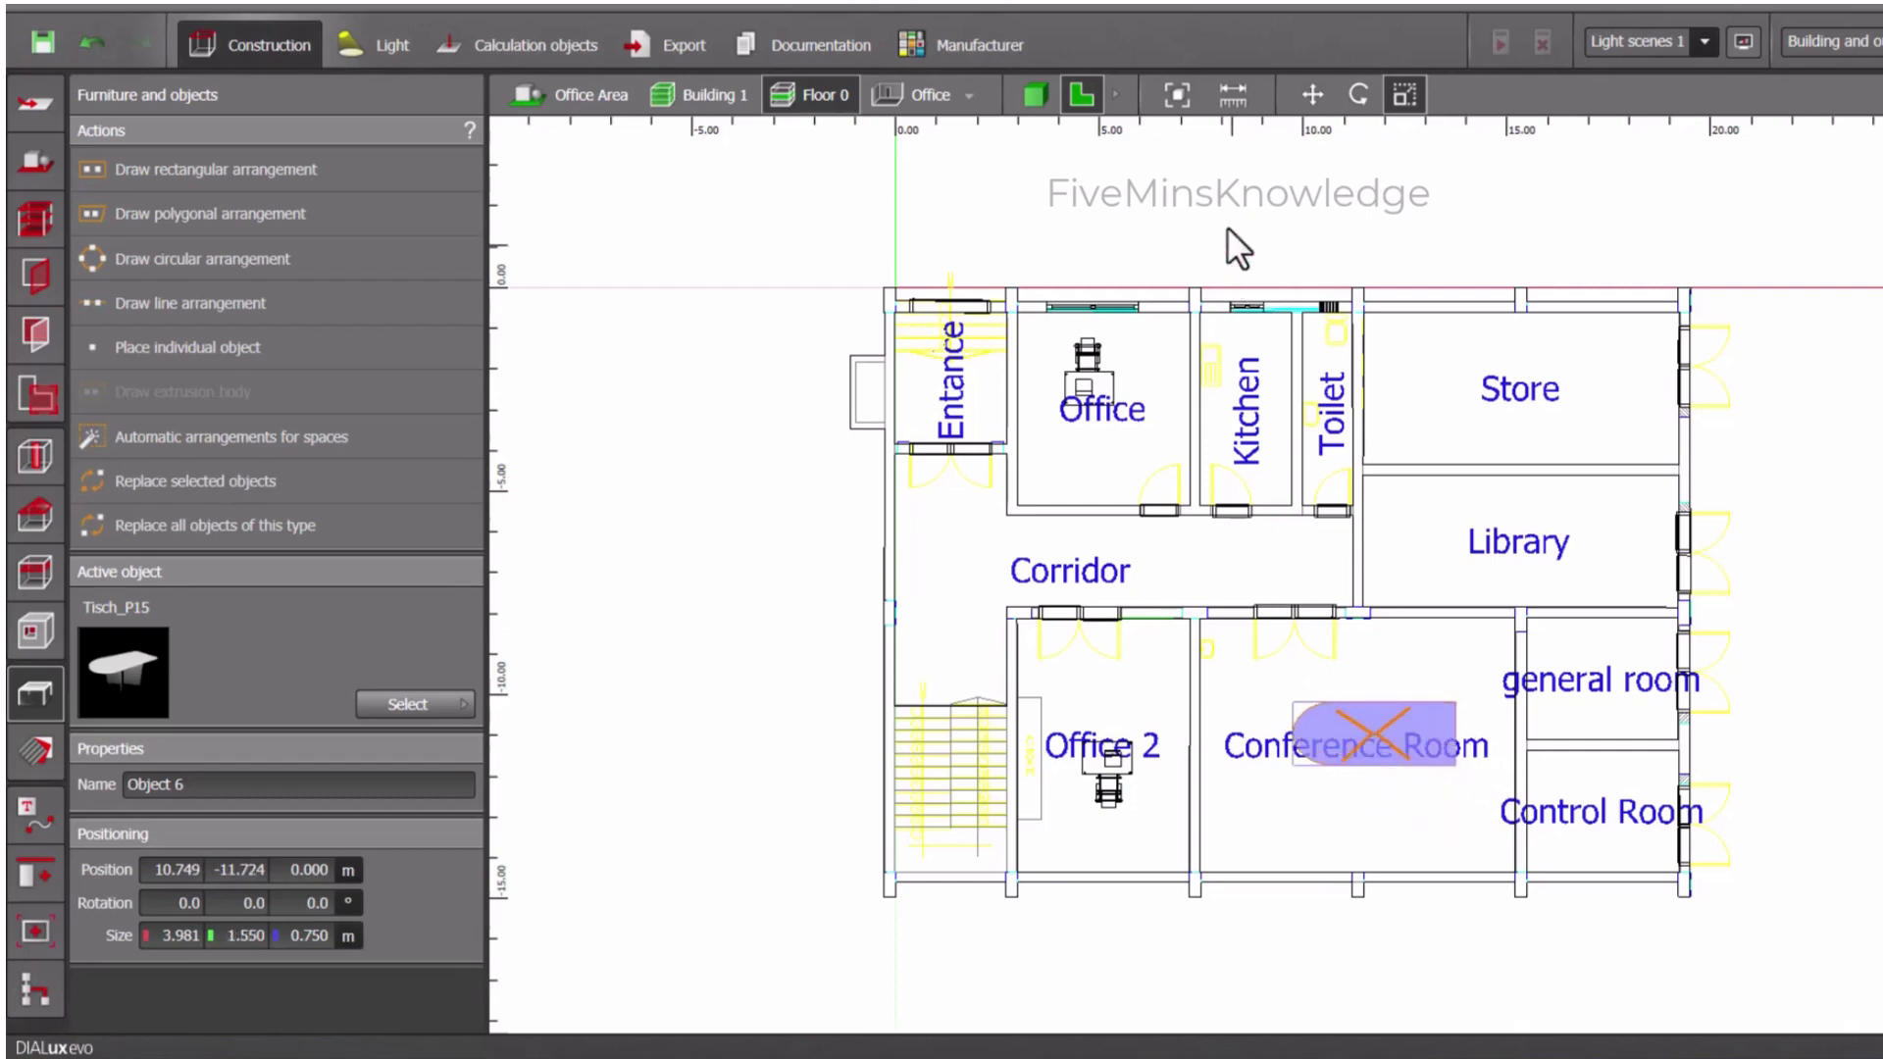
pyautogui.click(1312, 94)
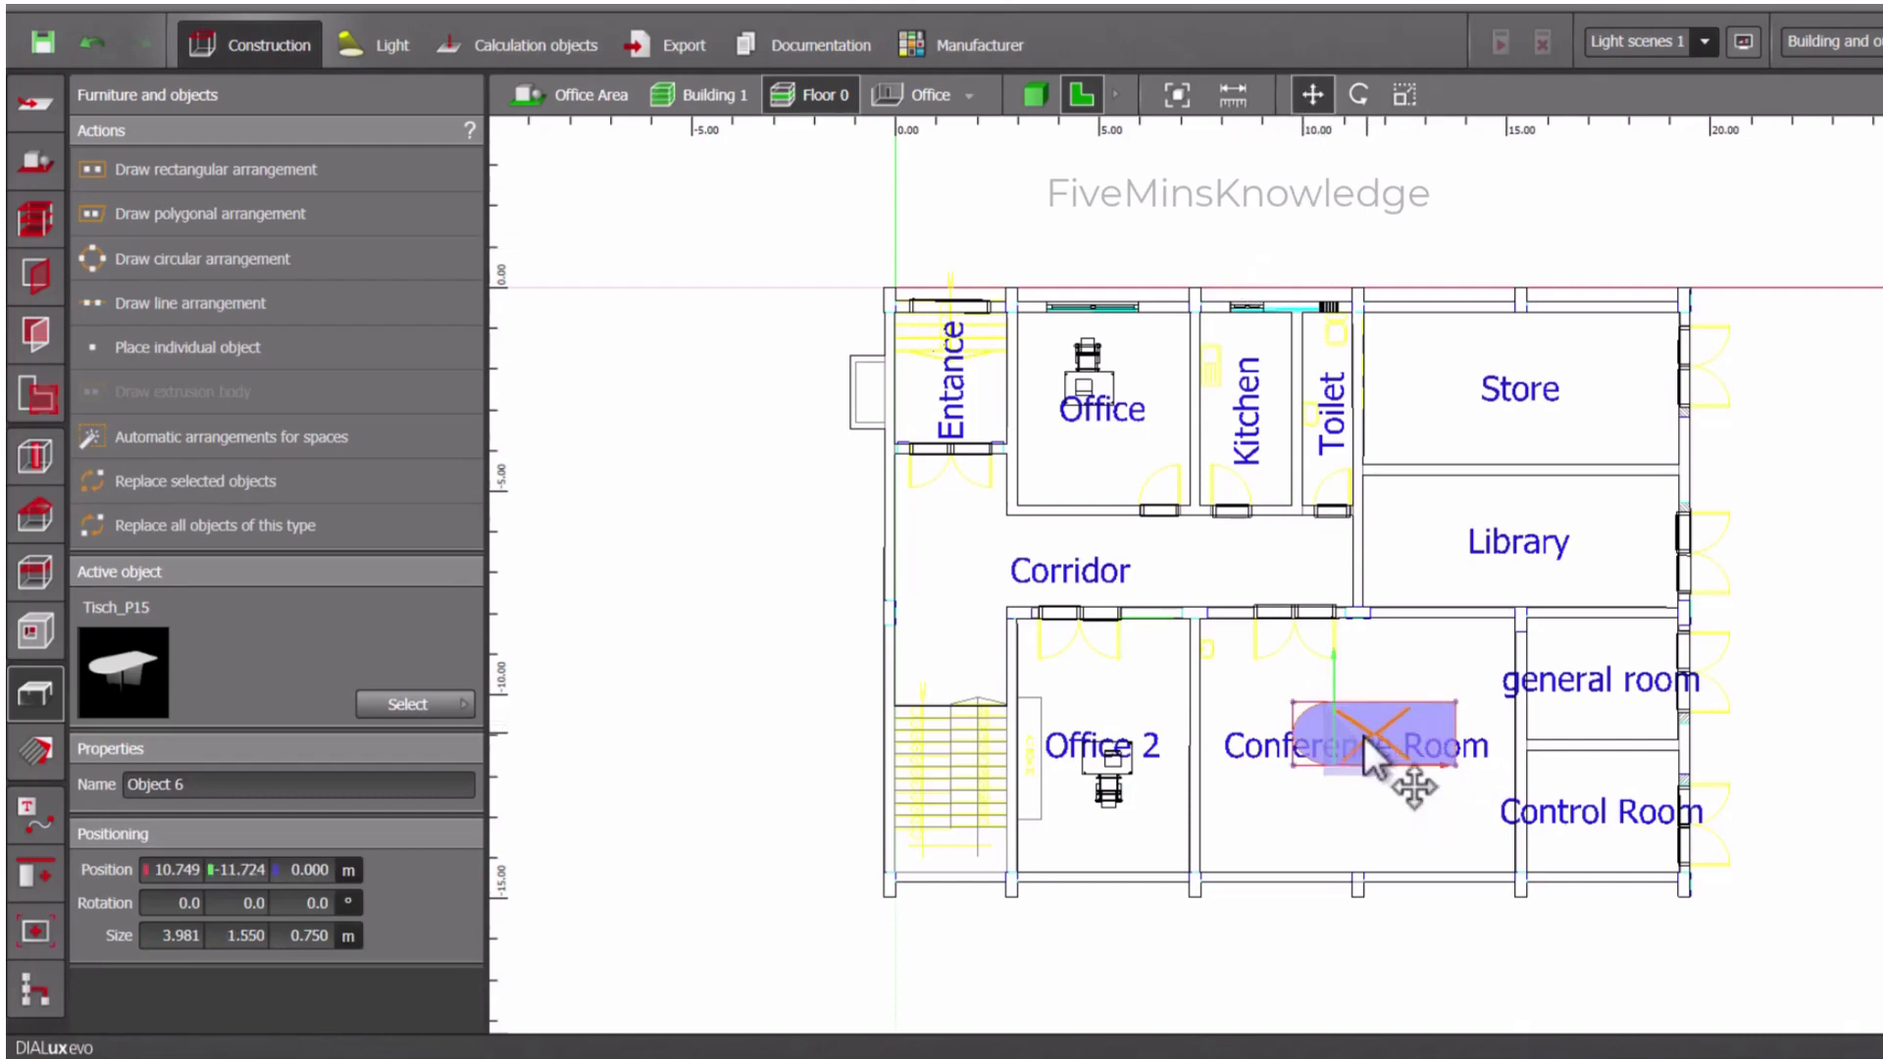
pyautogui.moveTo(1361, 730)
pyautogui.mouseDown()
pyautogui.moveTo(1345, 751)
pyautogui.moveTo(1339, 731)
pyautogui.mouseUp()
pyautogui.click(1343, 792)
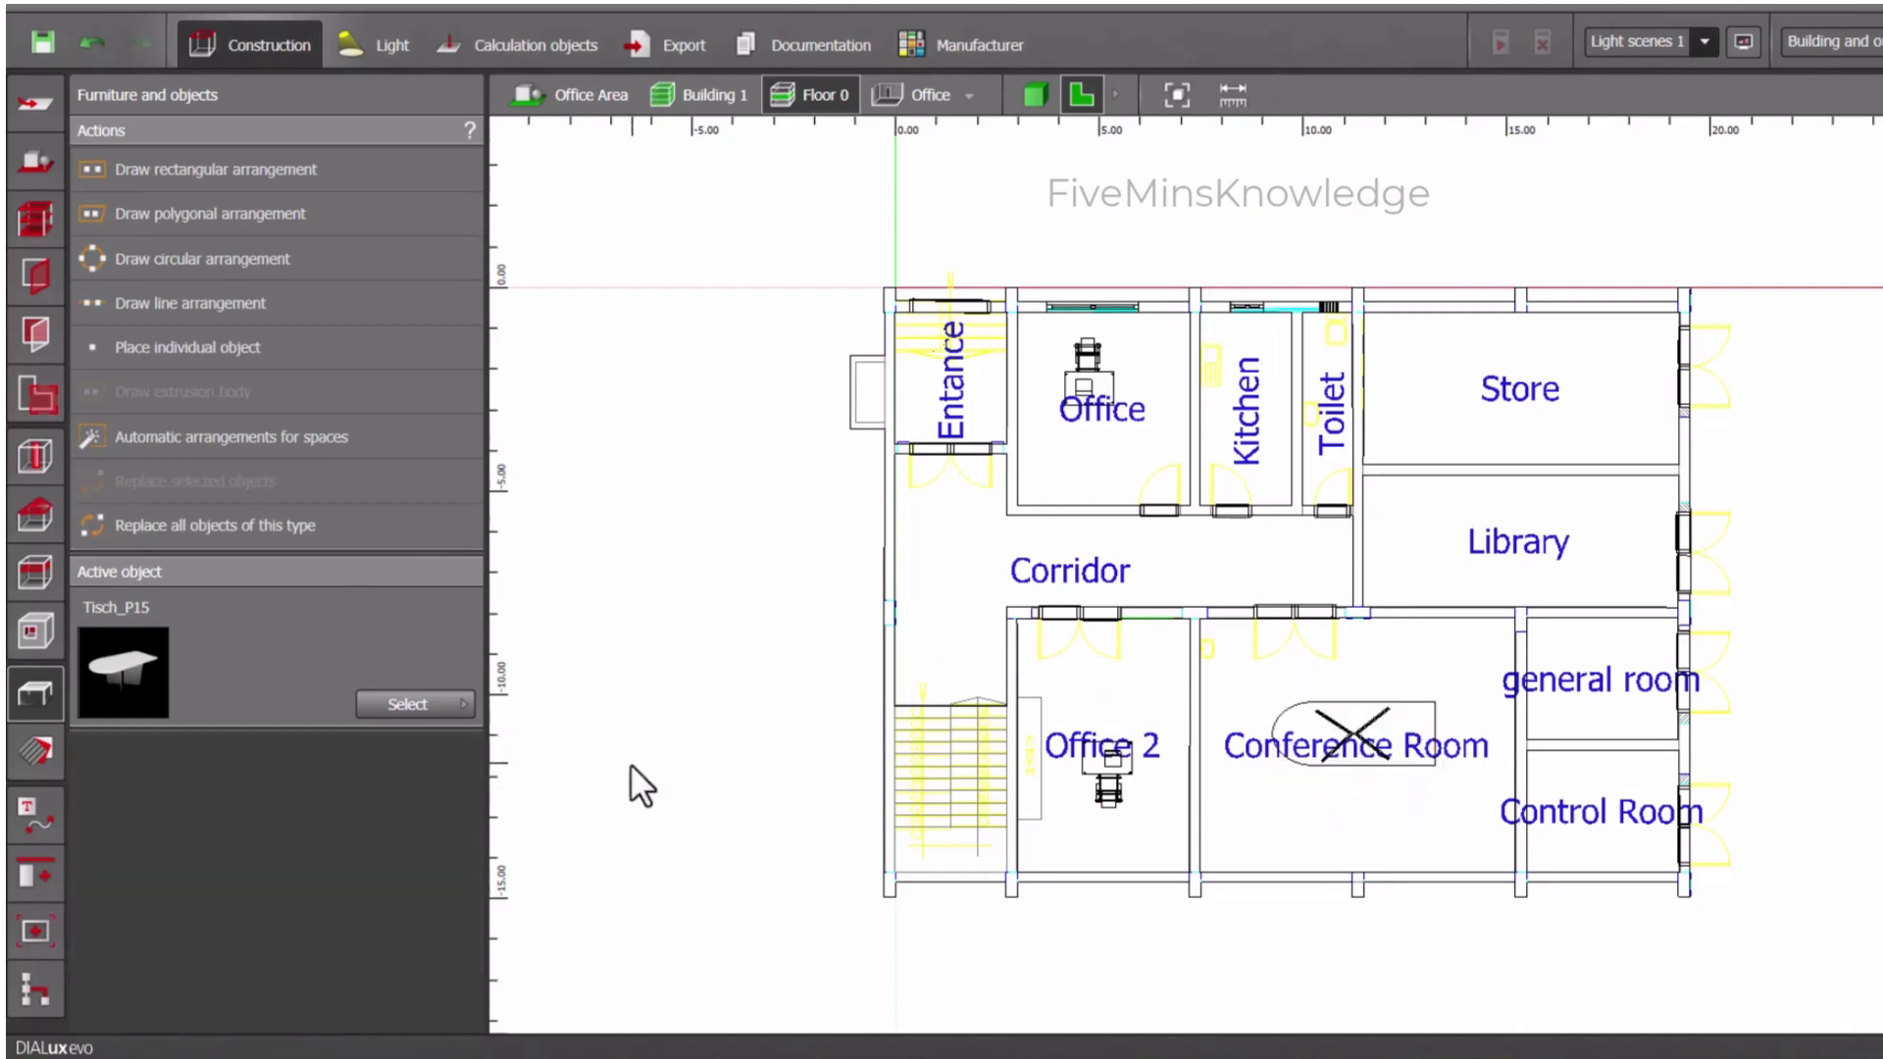
# - Draw a rectangular arrangement of Drehstuhl3 chairs, about 0.6 m deep, between the Conference Room door and the table
pyautogui.click(453, 704)
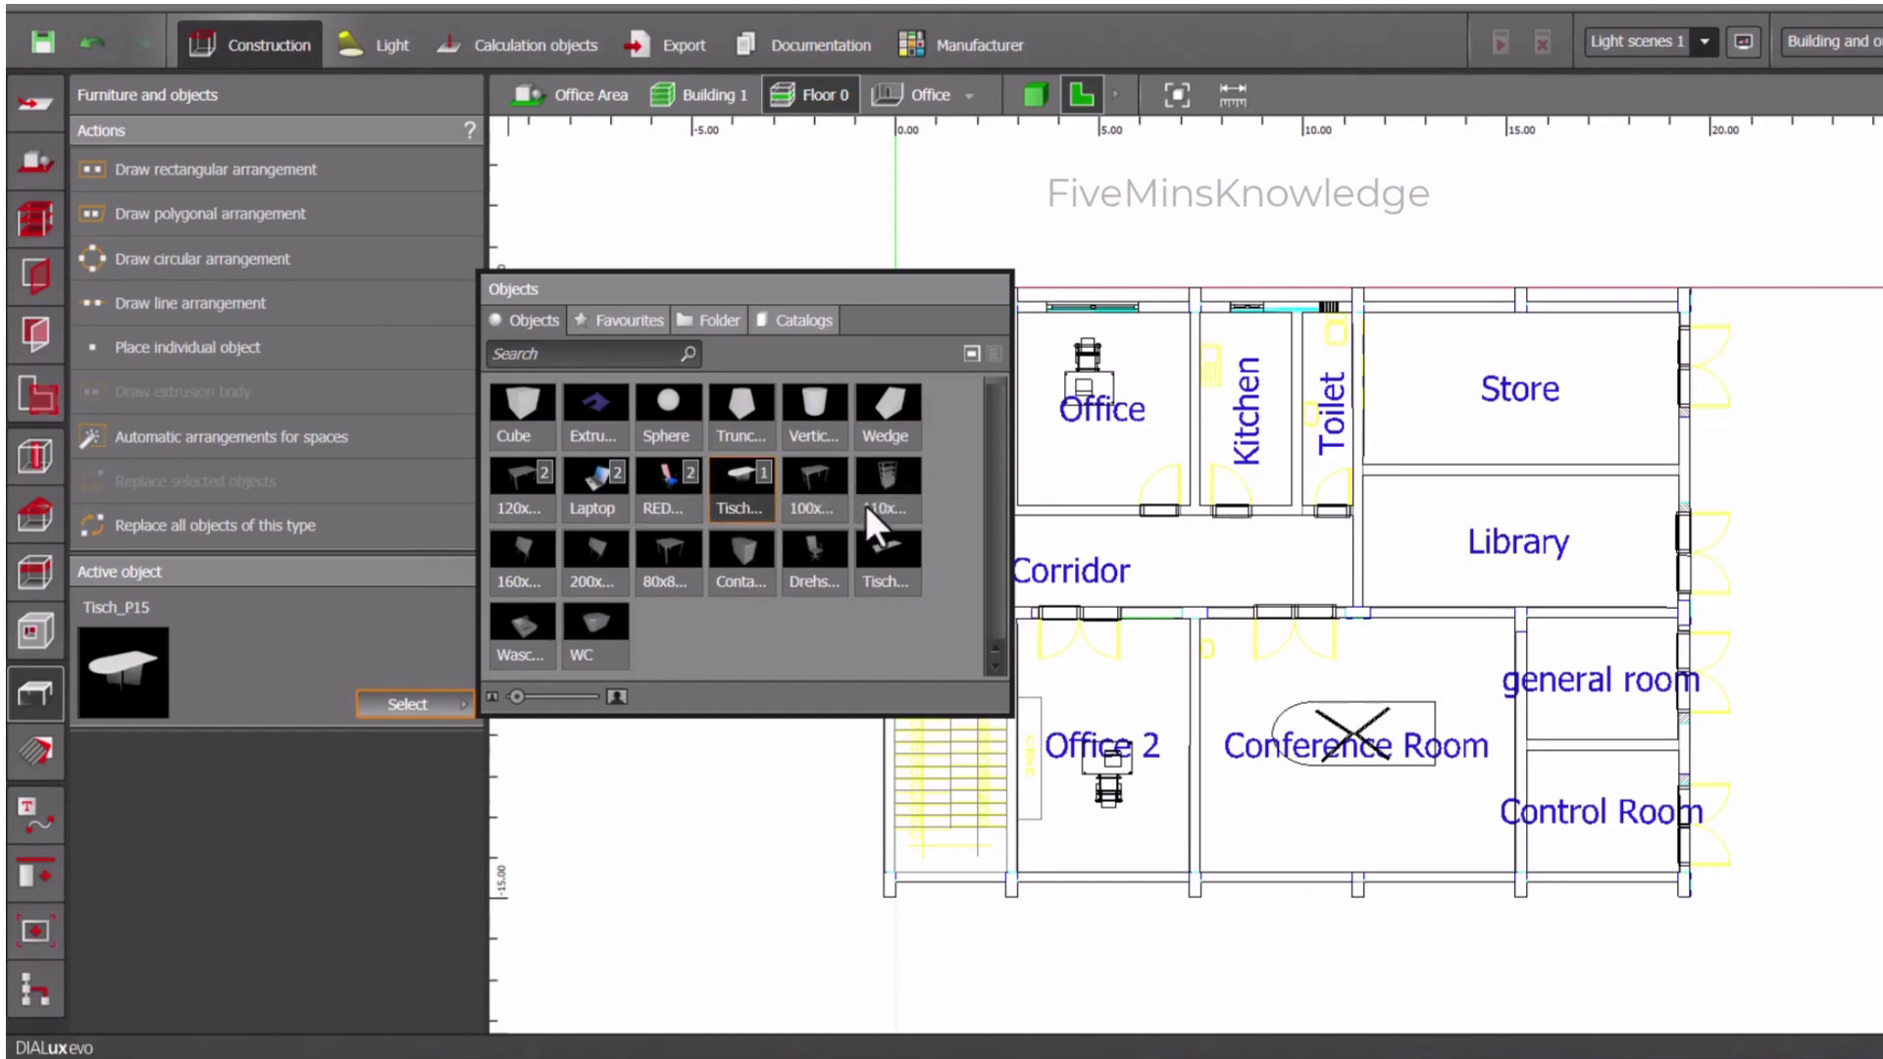
pyautogui.click(810, 545)
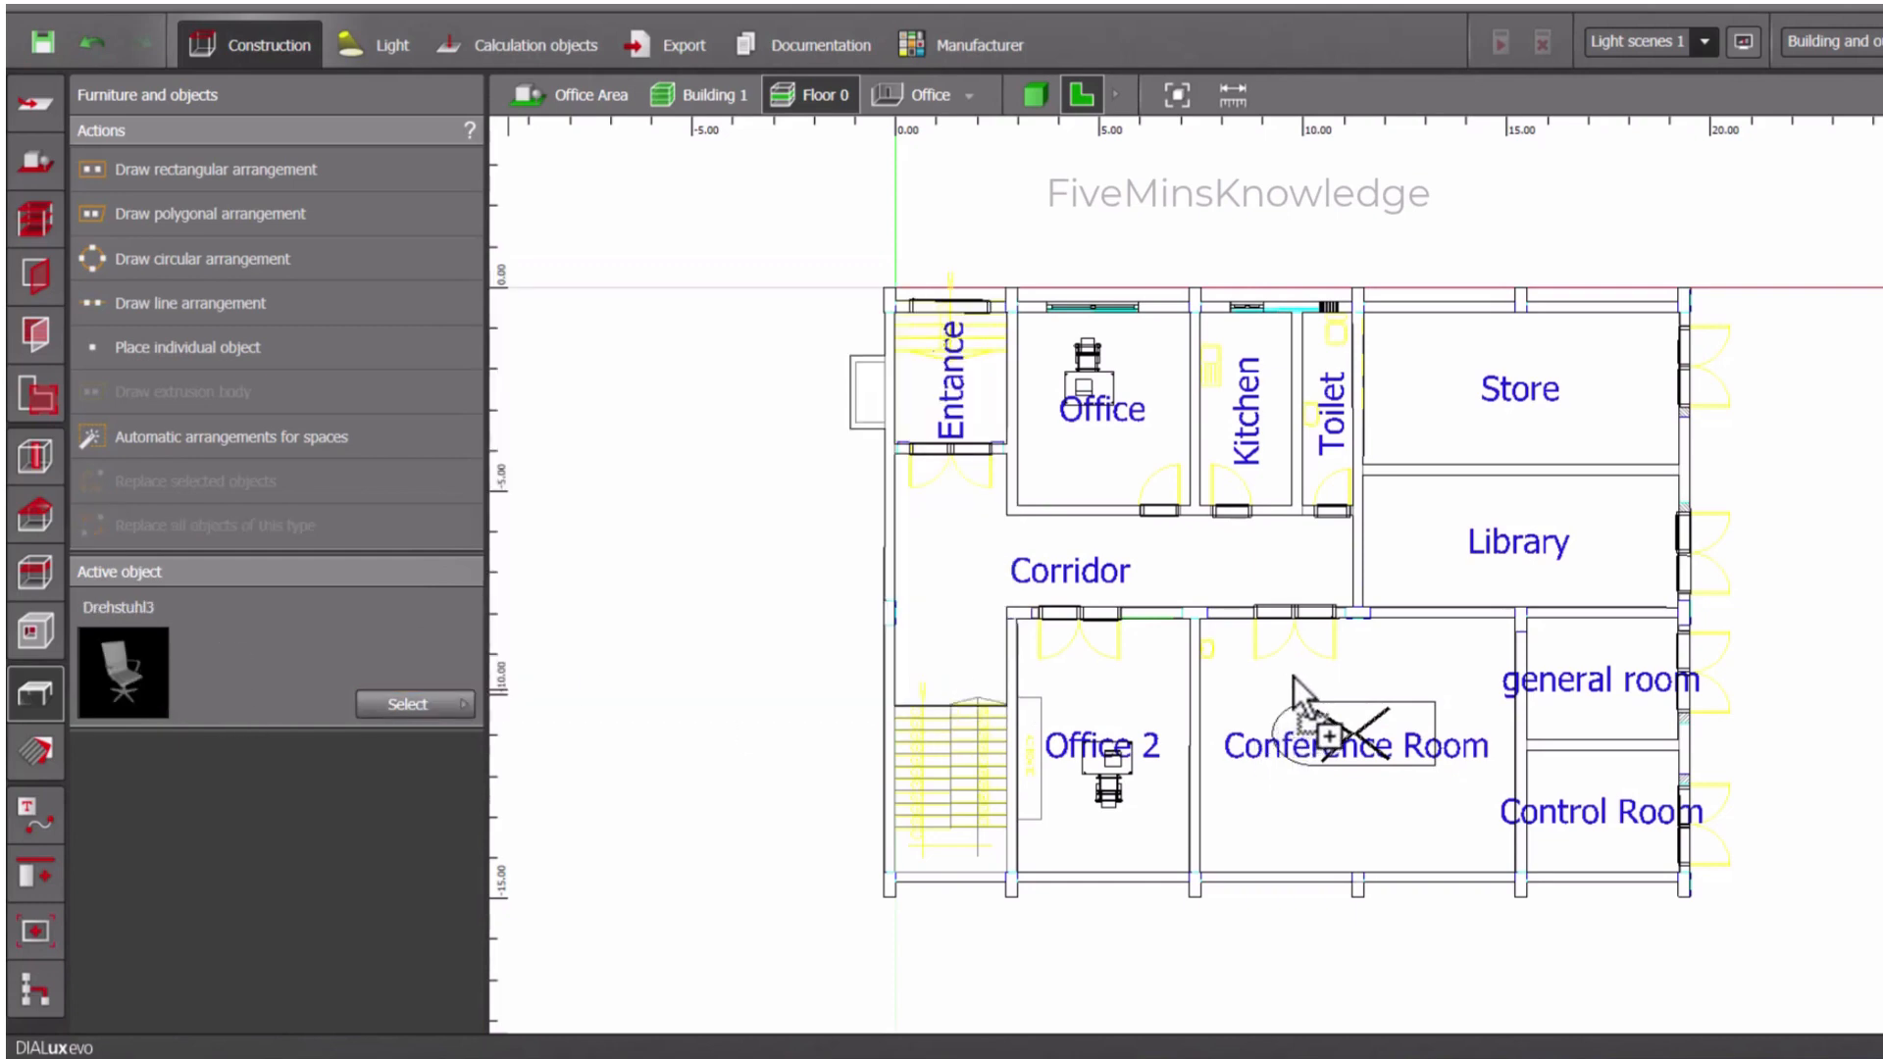
pyautogui.click(218, 164)
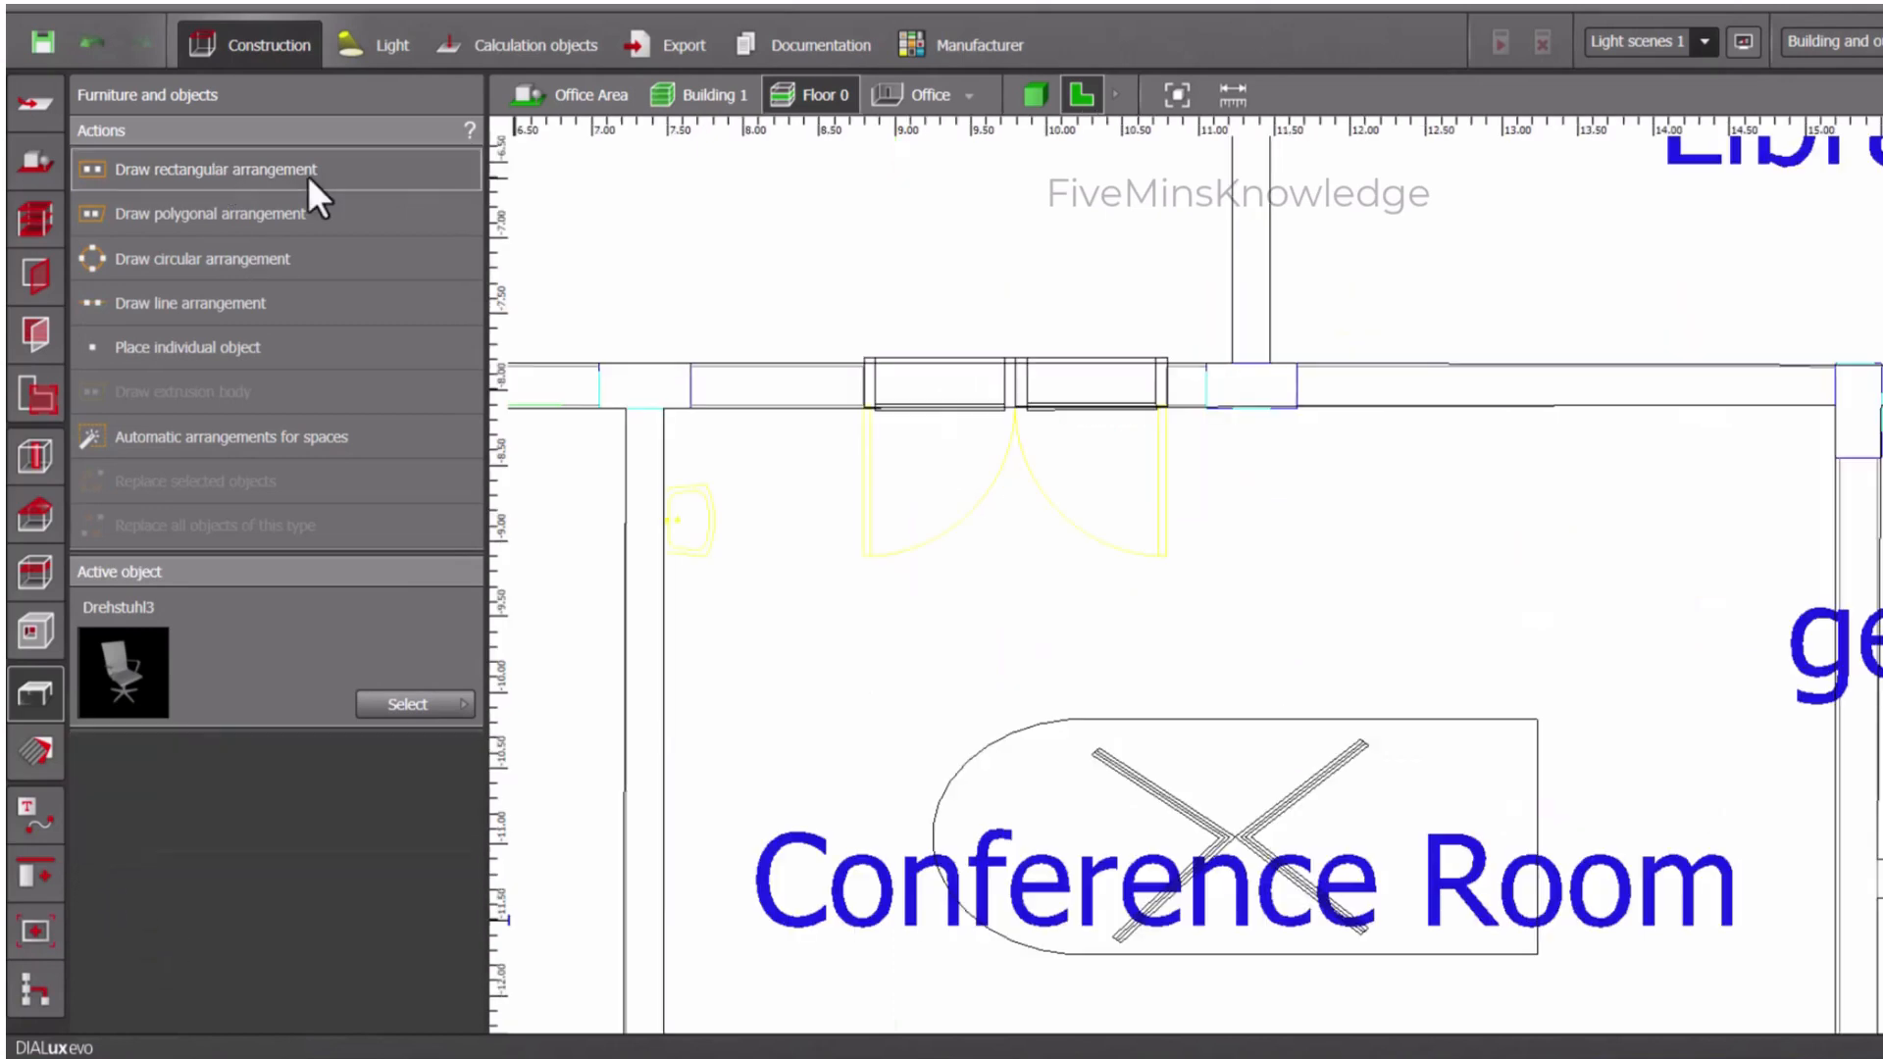
pyautogui.click(308, 175)
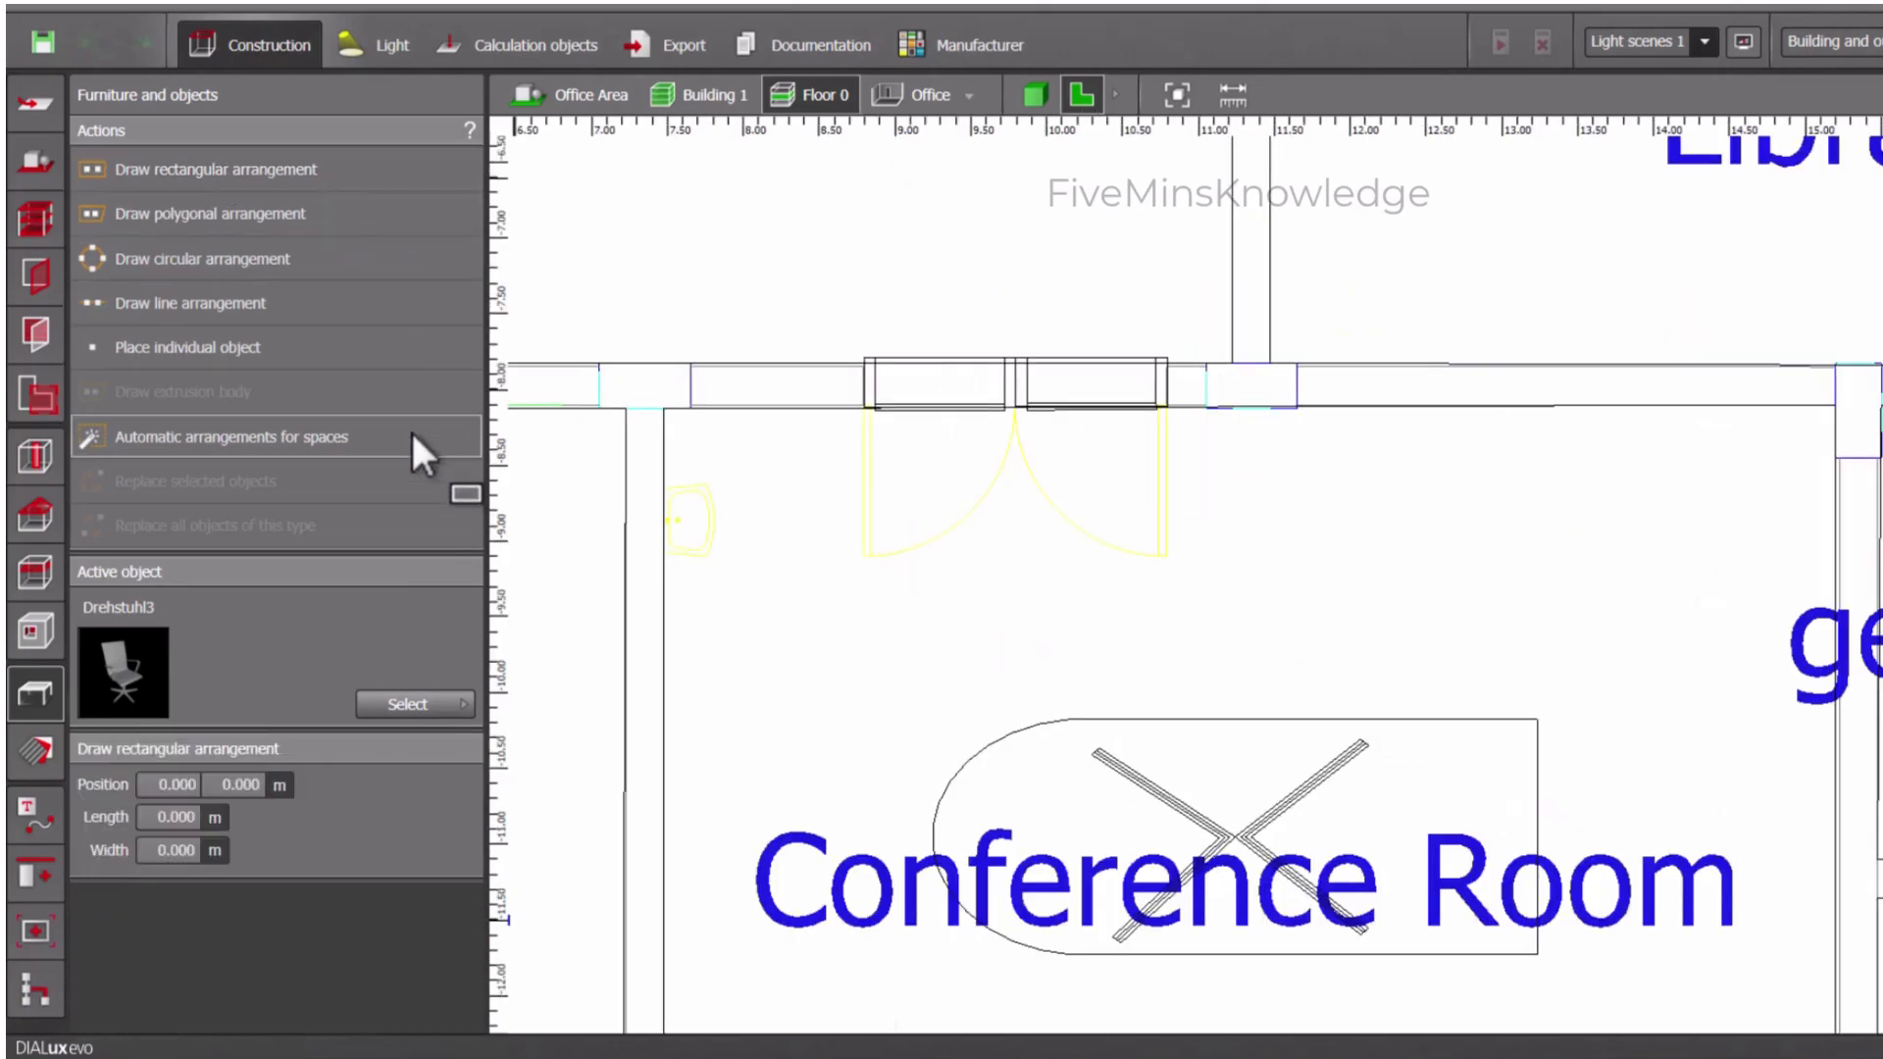
pyautogui.click(1015, 602)
pyautogui.click(1016, 695)
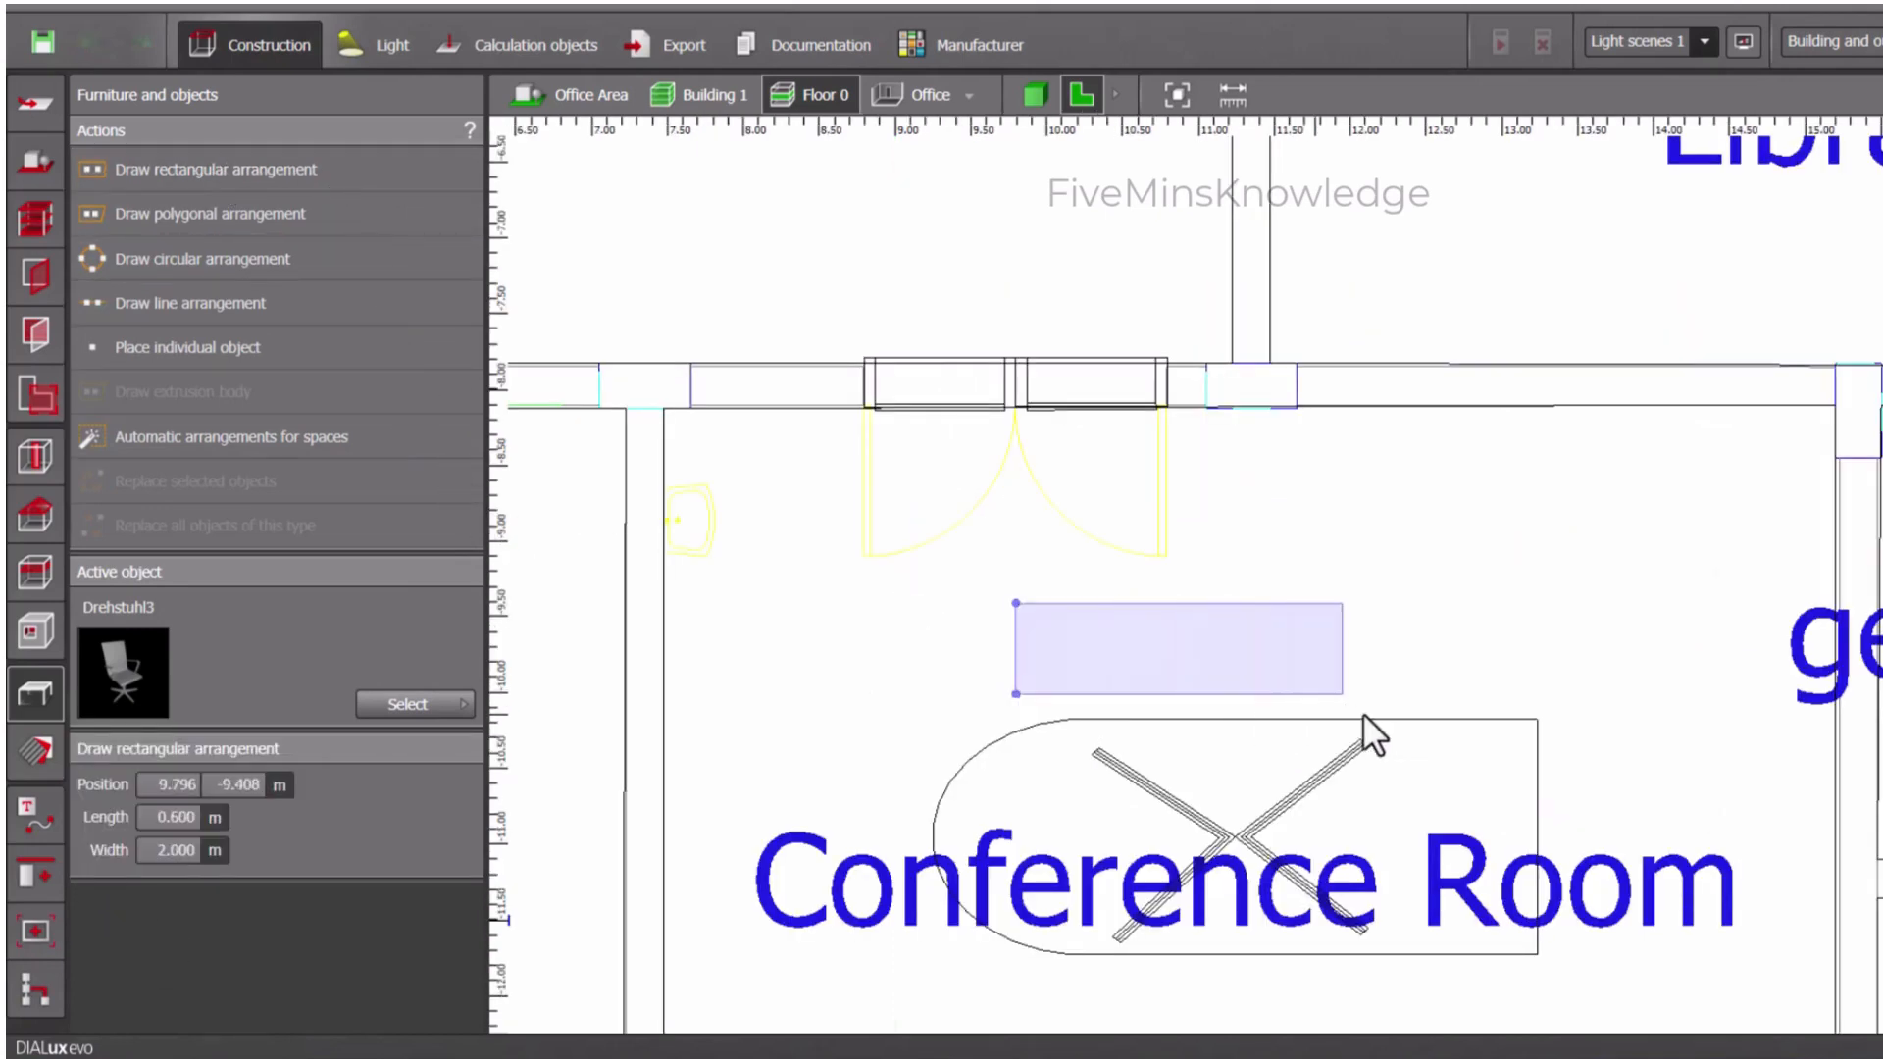
pyautogui.click(1491, 710)
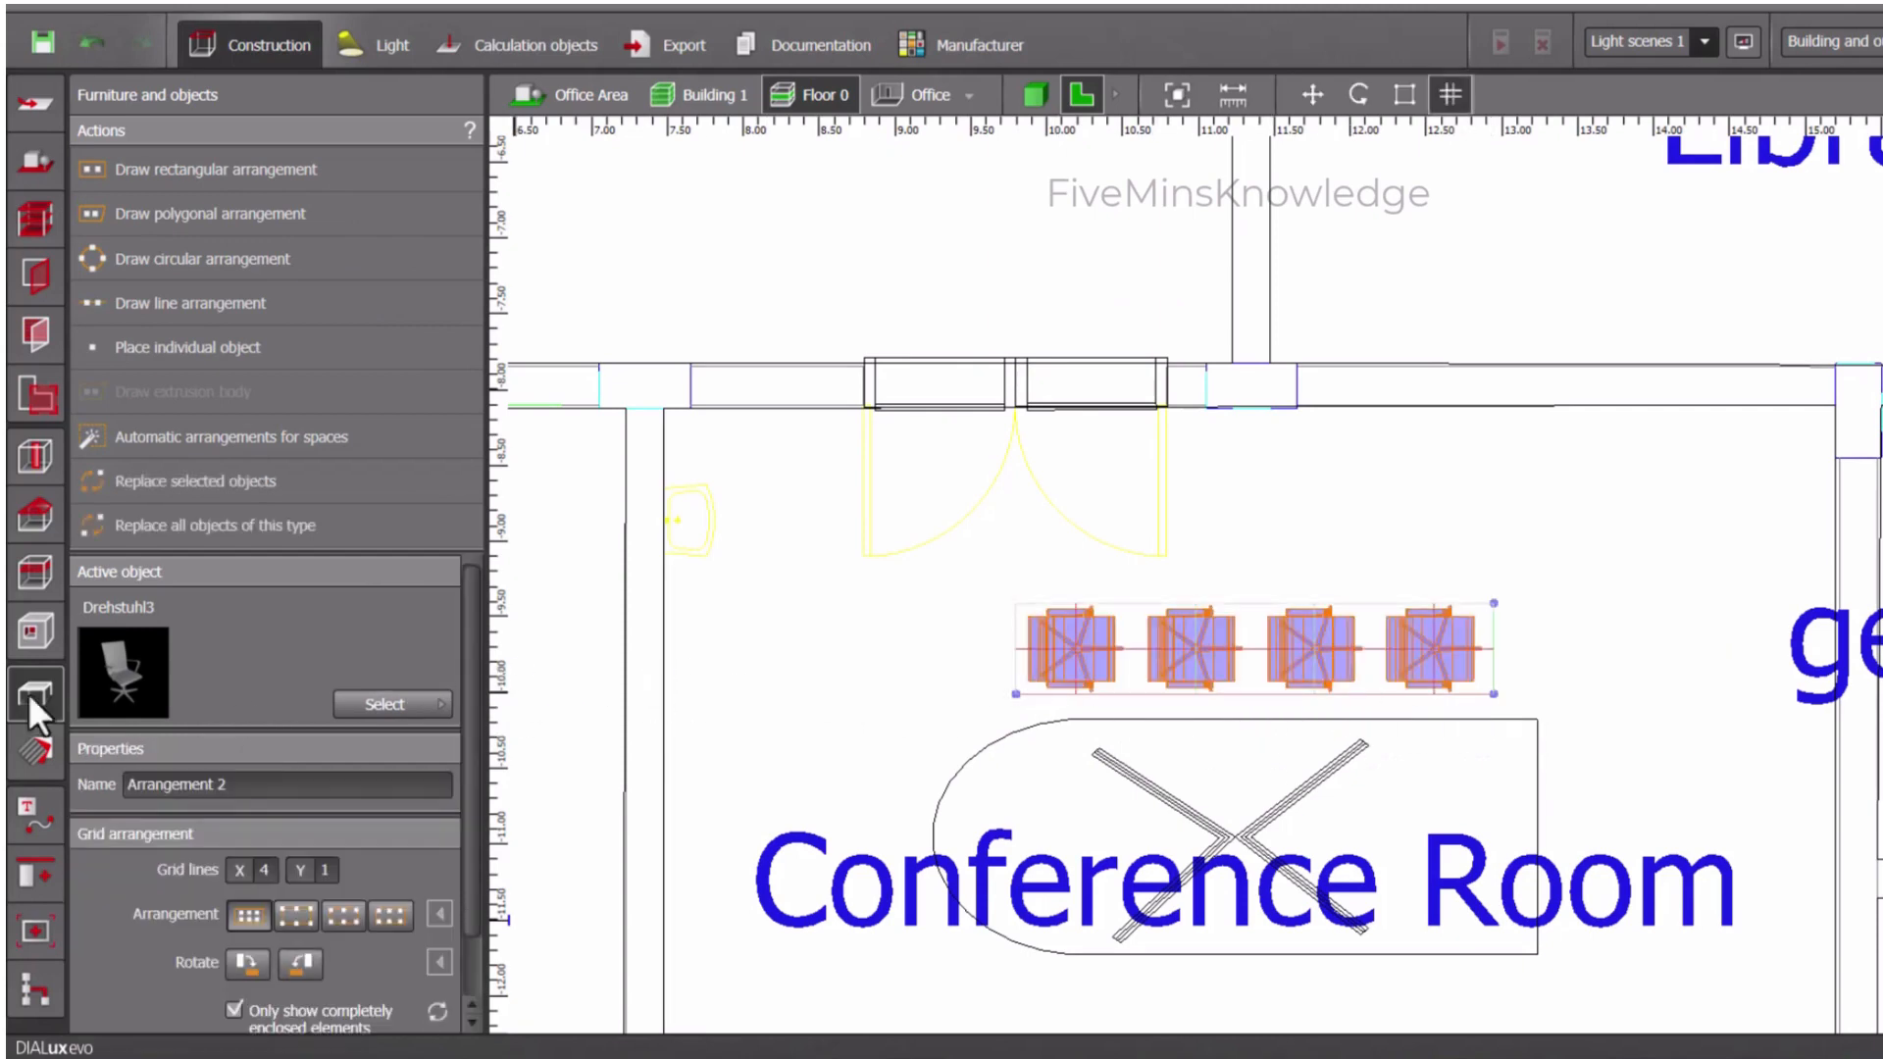
# - Show the Conference Room in 3D and select the row of four chairs beside the table
pyautogui.click(1041, 92)
pyautogui.click(1197, 741)
pyautogui.scroll(2, 1572, 781)
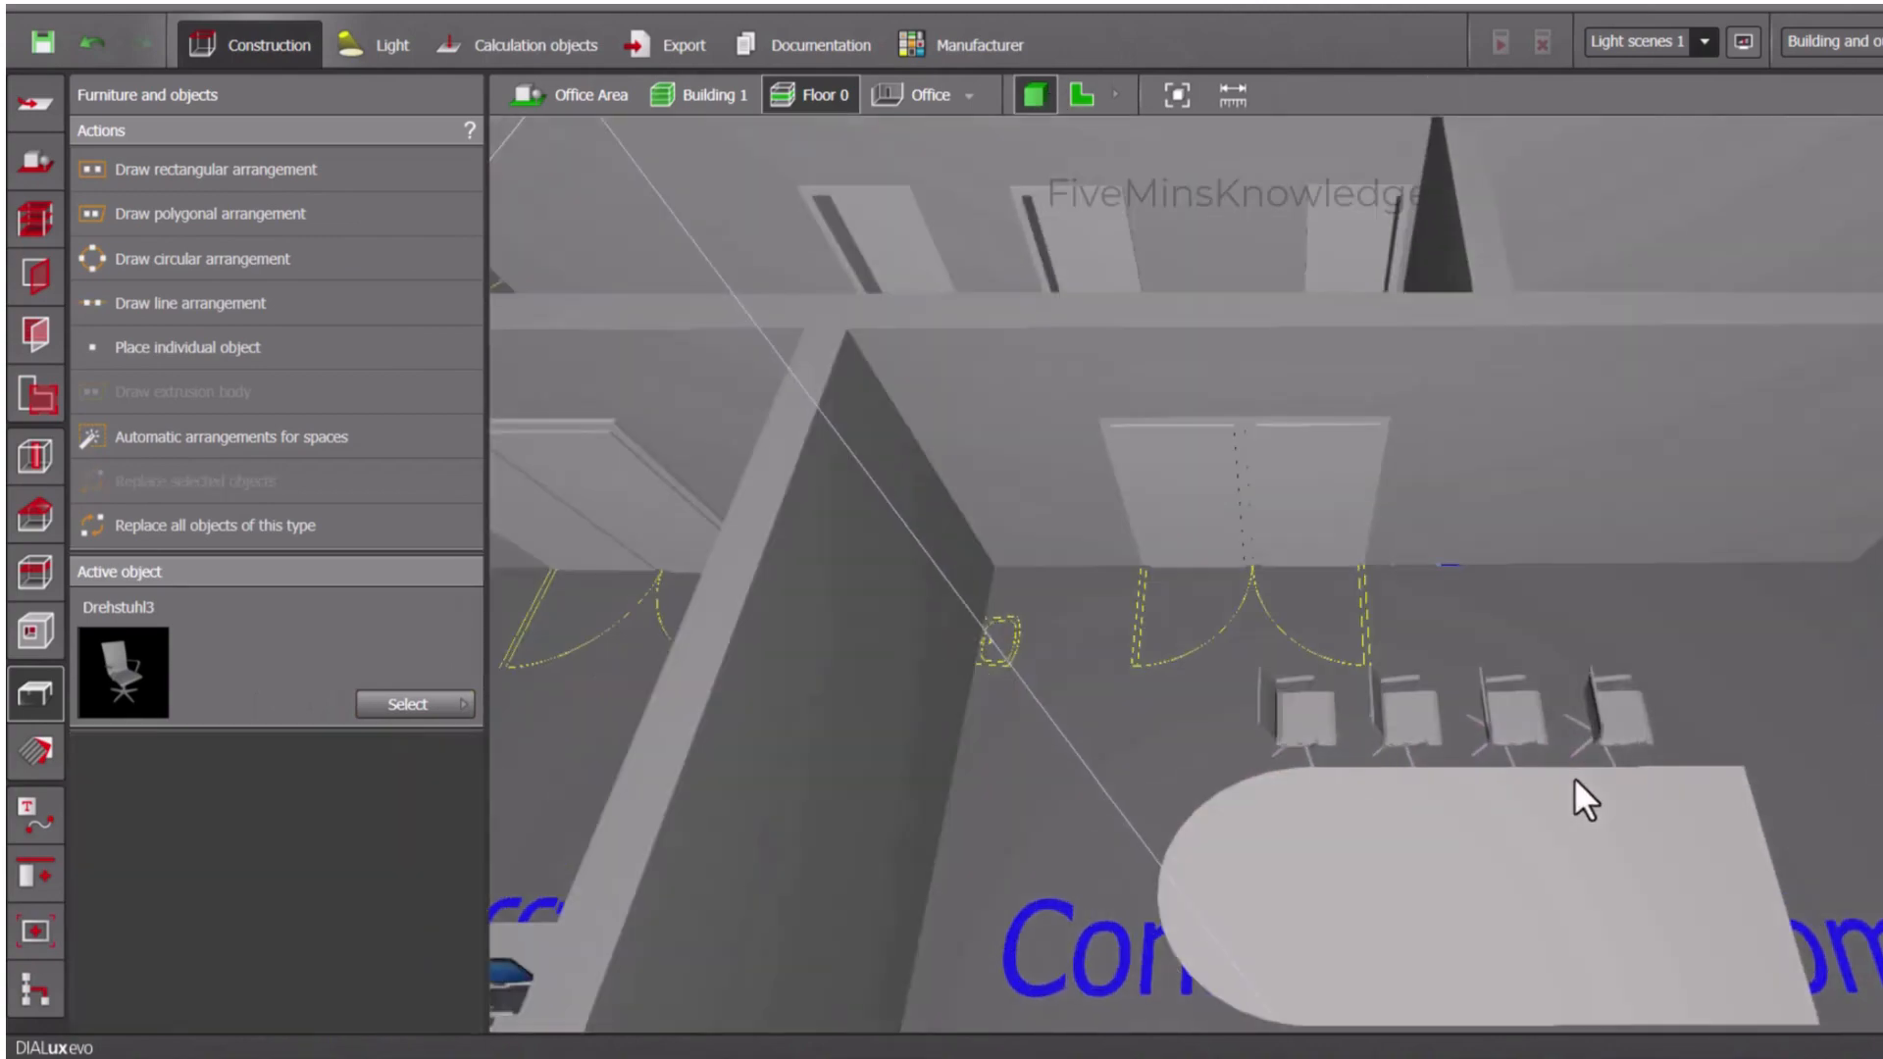
pyautogui.moveTo(1586, 792); pyautogui.dragTo(1541, 784, button='right')
pyautogui.click(1517, 702)
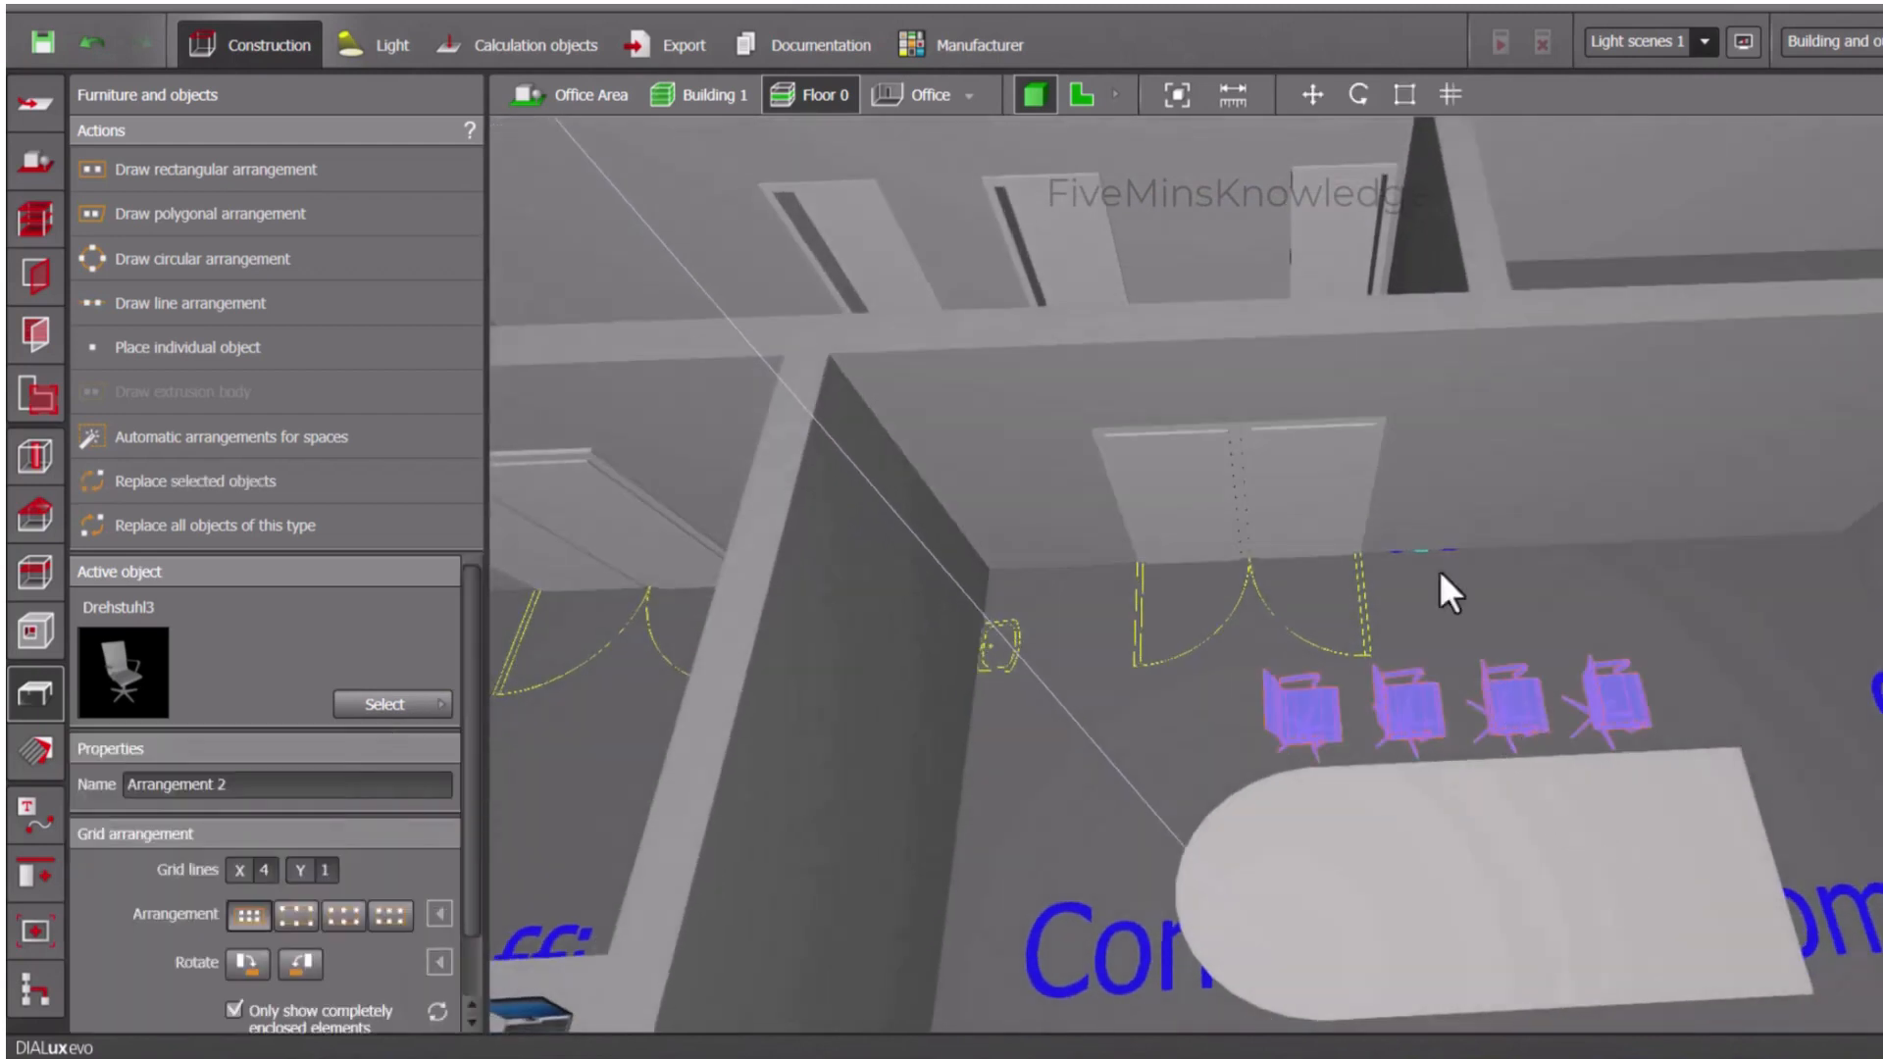
# - Try to turn the row of chairs with the Rotate tool, including selecting its first chair individually
pyautogui.click(1312, 94)
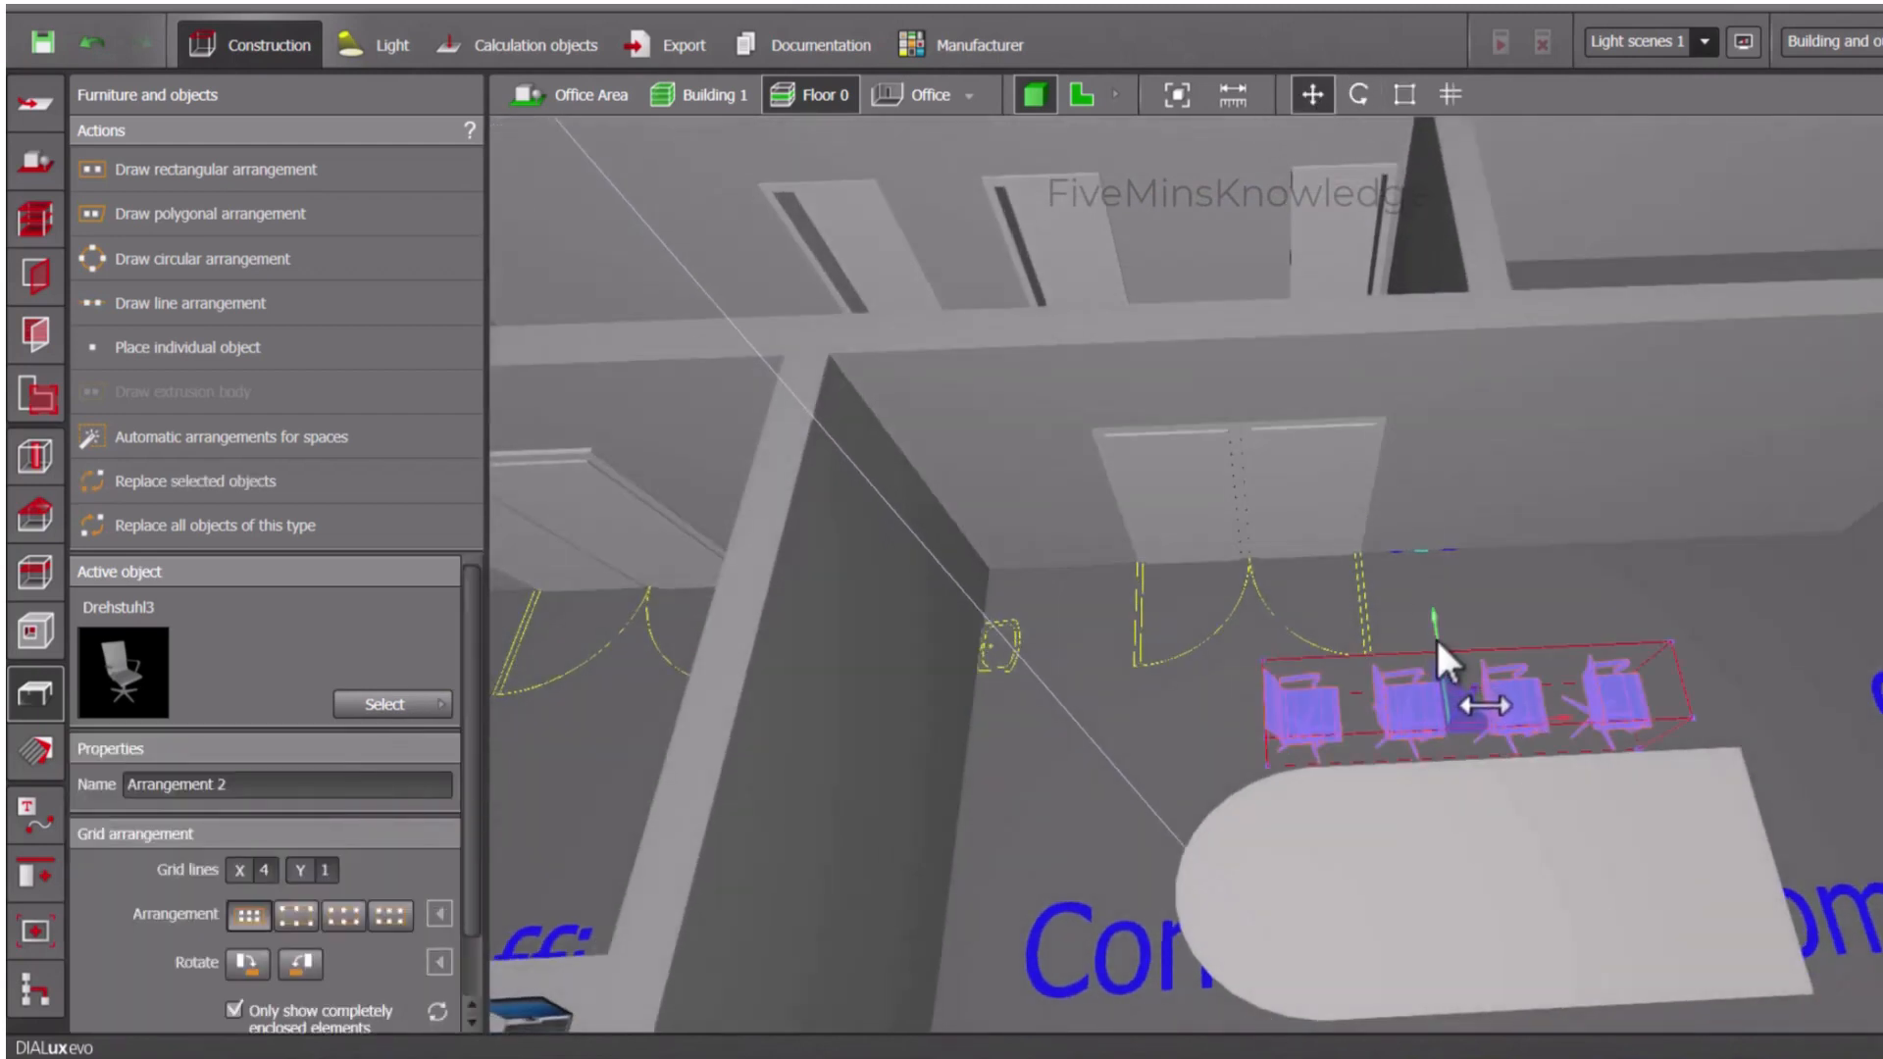
pyautogui.scroll(3, 1469, 703)
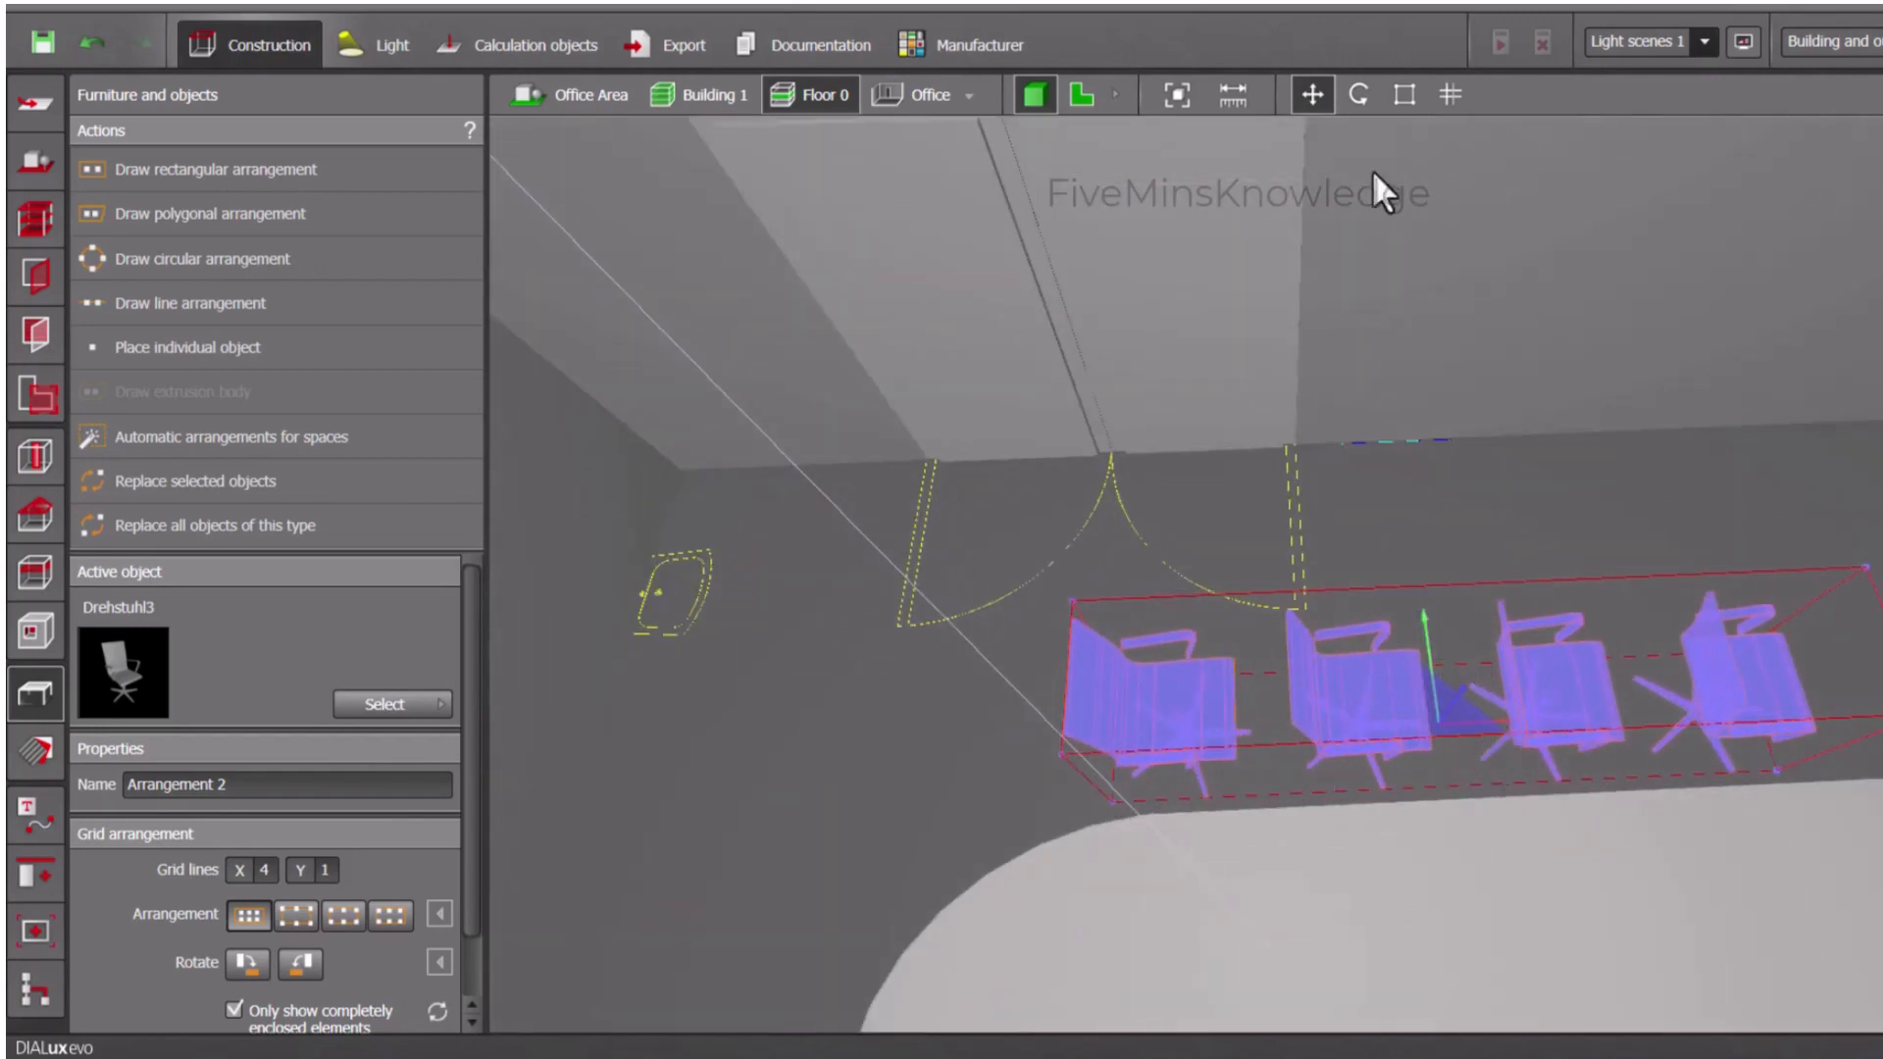
pyautogui.click(1360, 95)
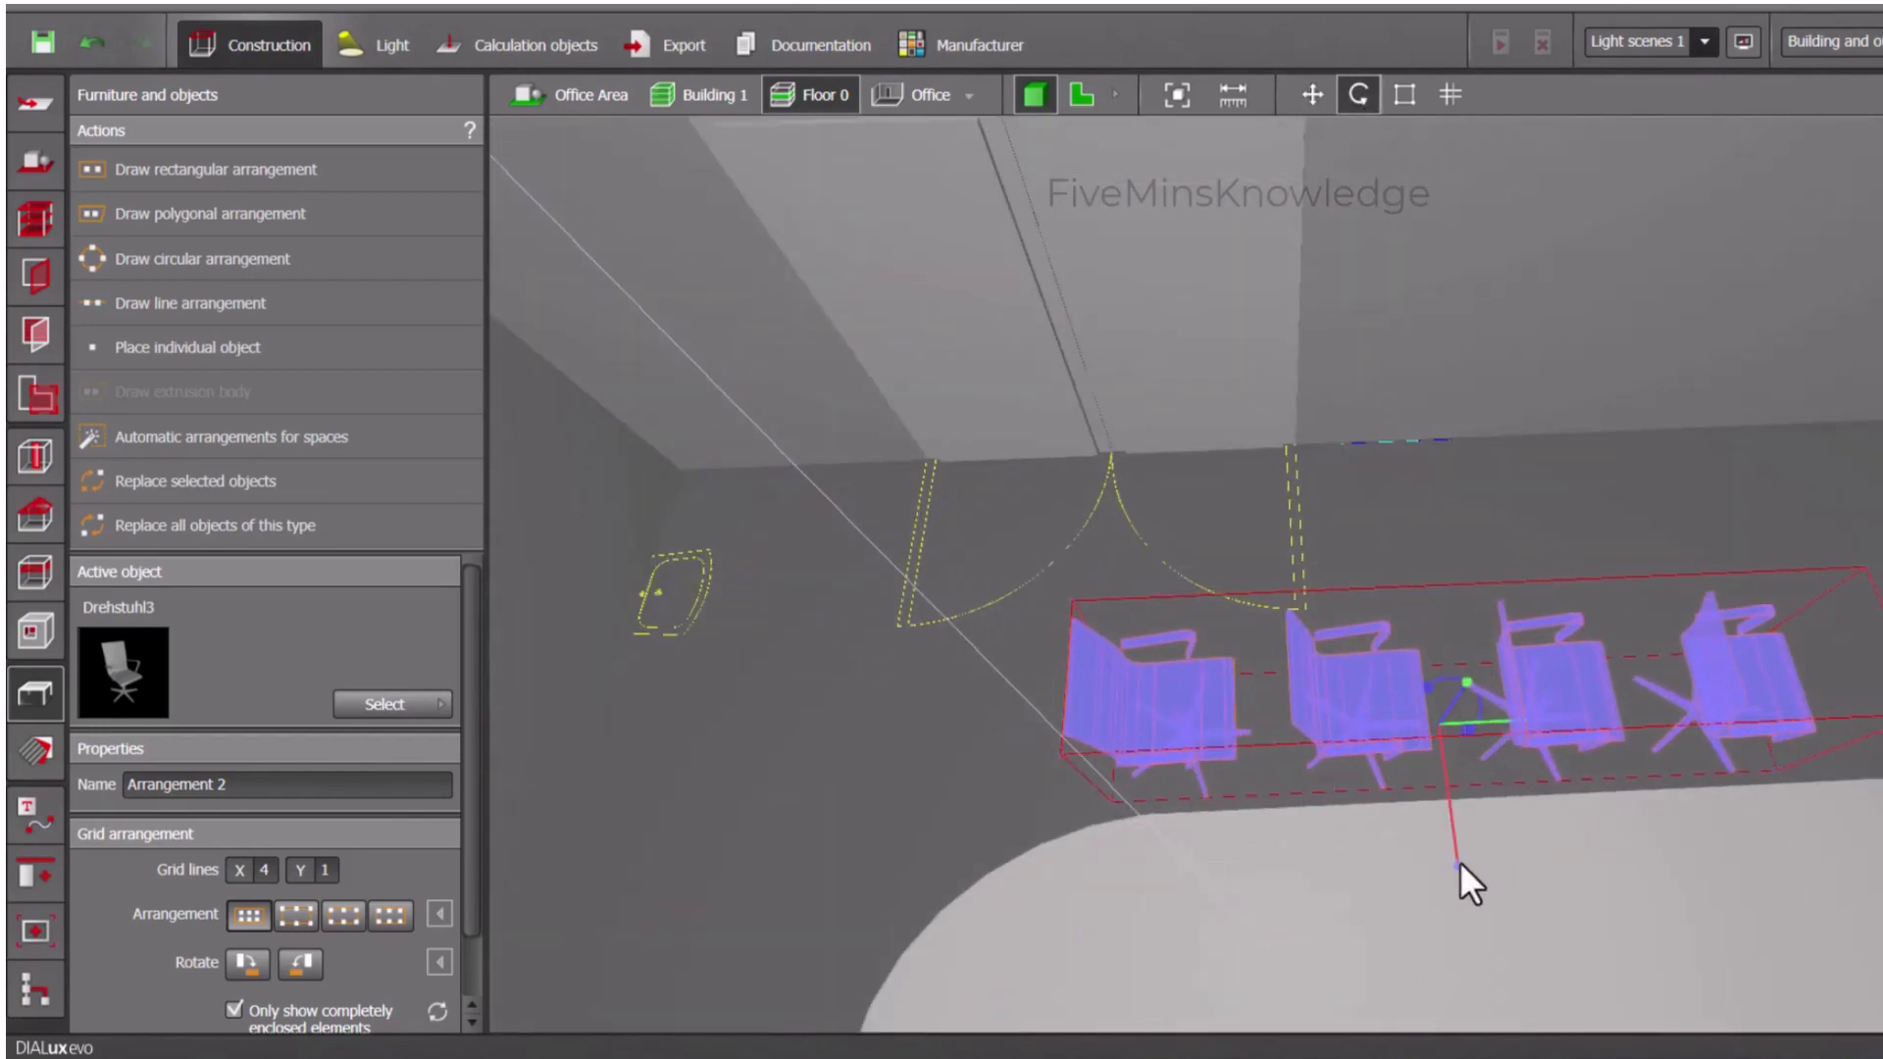
pyautogui.moveTo(1459, 861)
pyautogui.mouseDown()
pyautogui.moveTo(1383, 862)
pyautogui.moveTo(1475, 836)
pyautogui.mouseUp()
pyautogui.doubleClick(1141, 677)
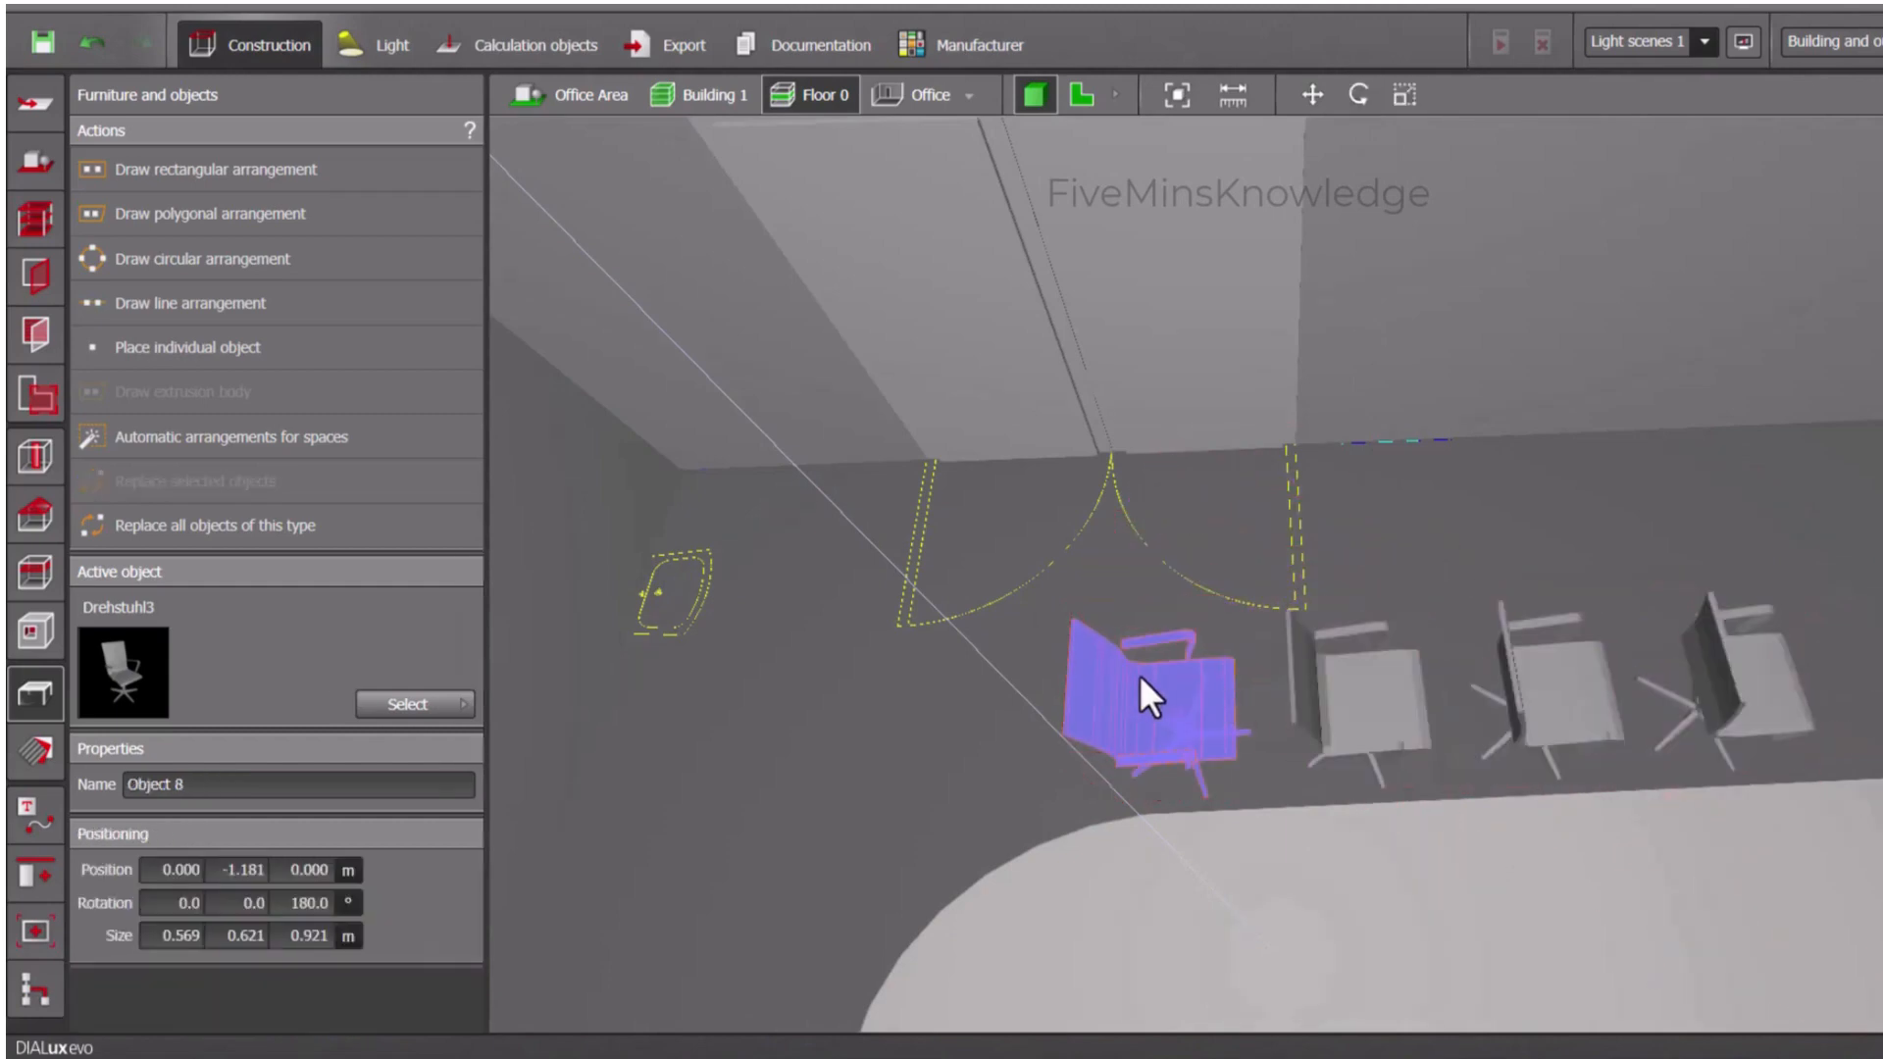
pyautogui.click(1383, 520)
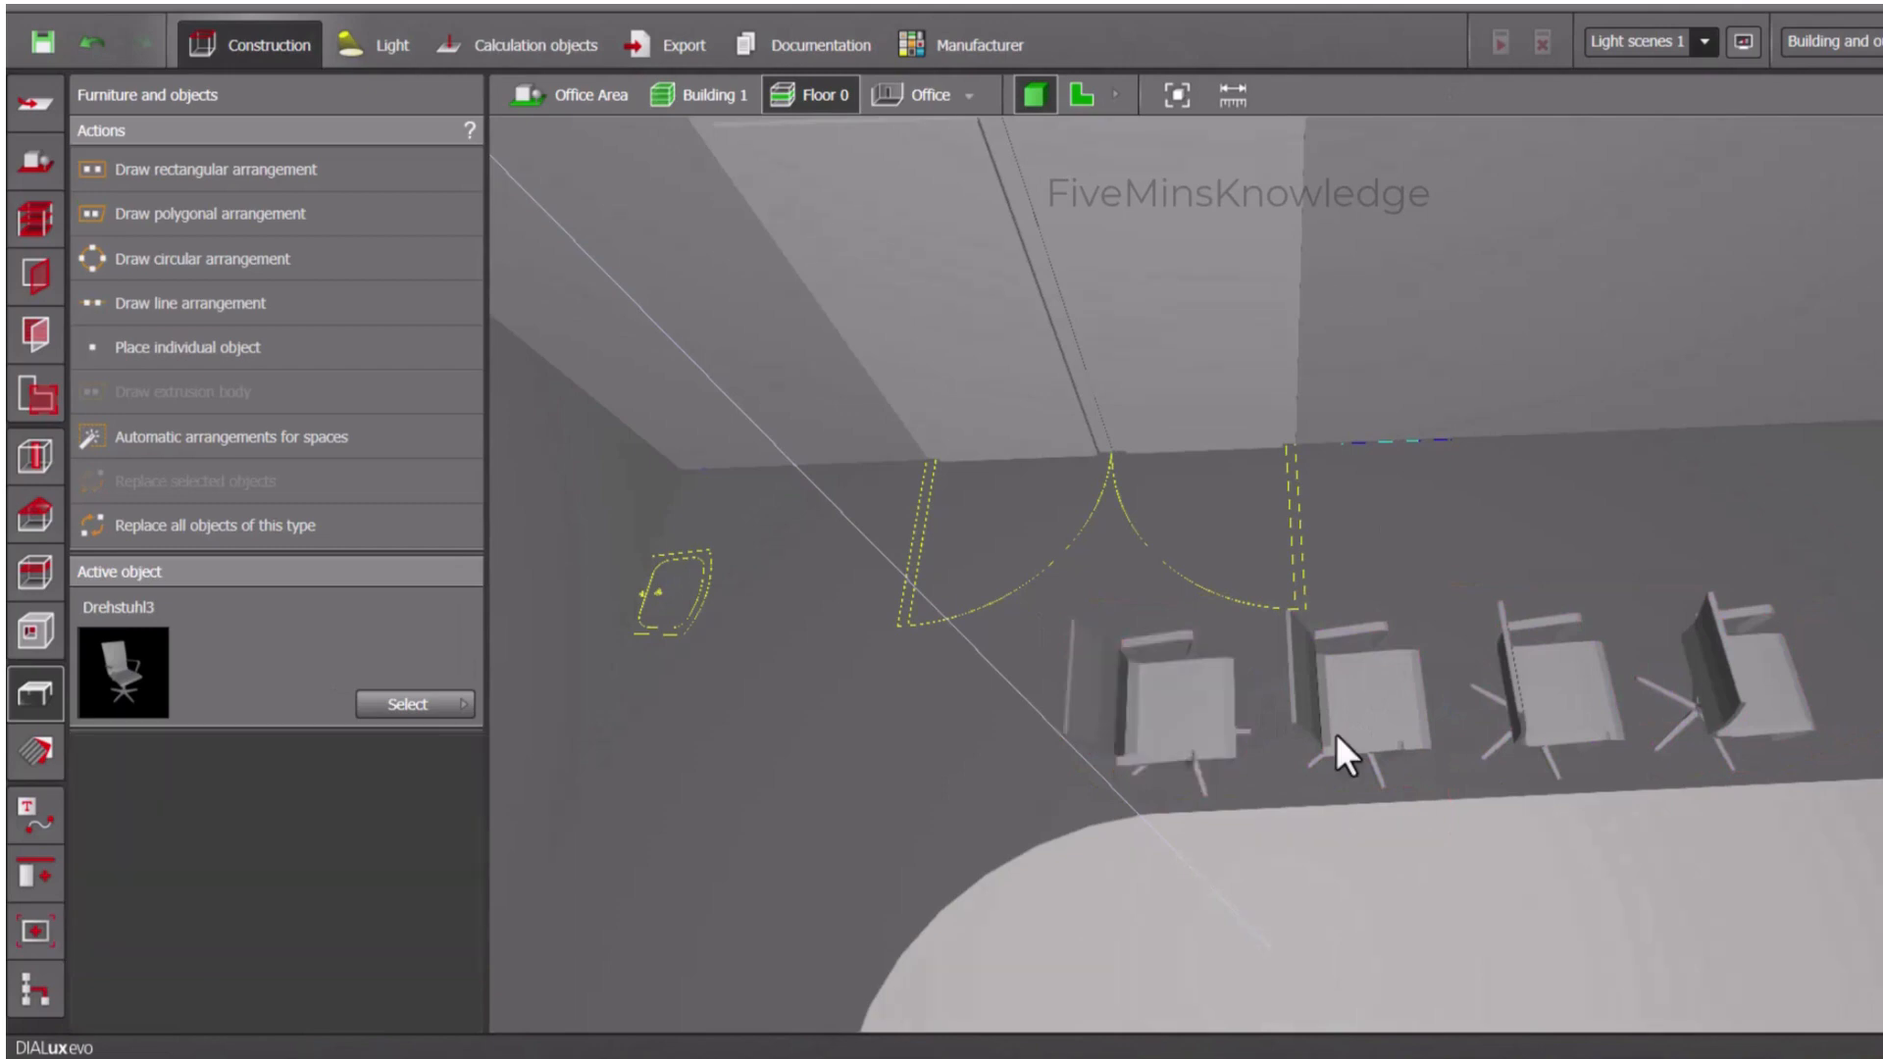
# - Rotate the chairs within the grid arrangement by two quarter turns so they face the conference table
pyautogui.click(1335, 733)
pyautogui.scroll(-1, 348, 839)
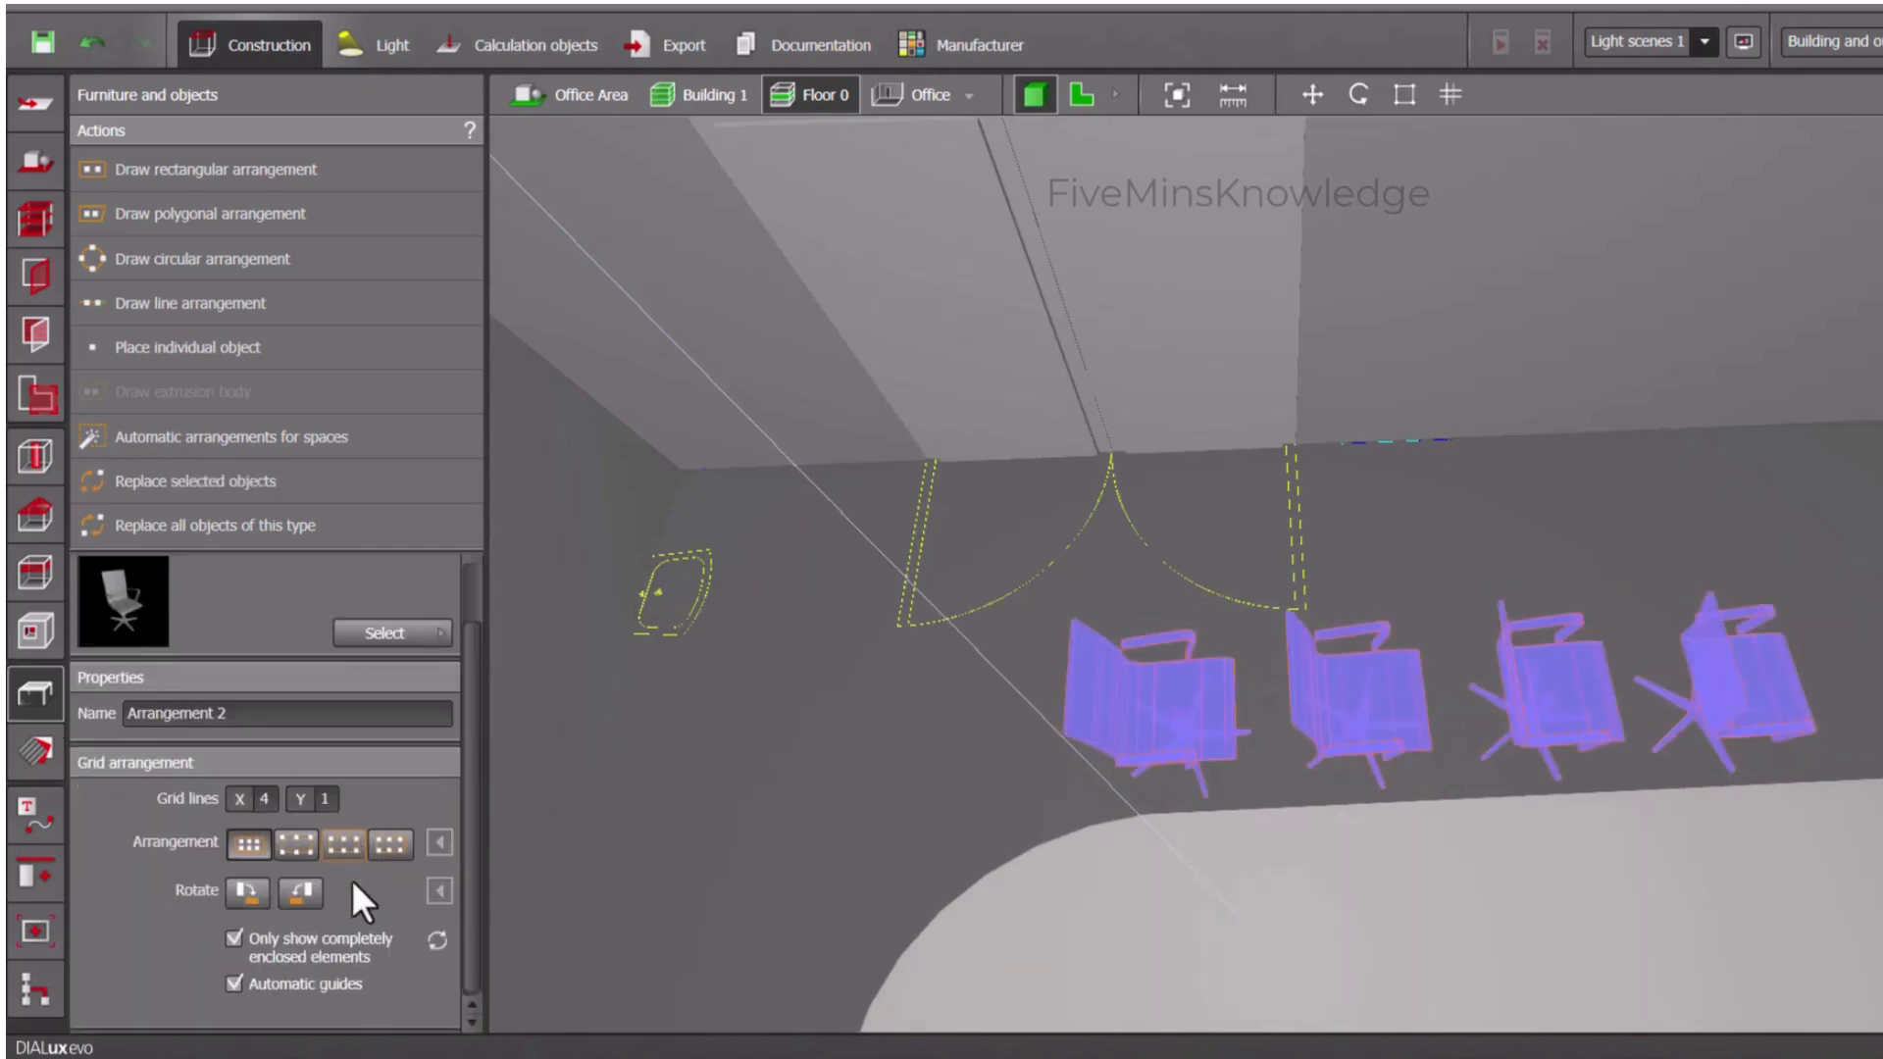
pyautogui.click(310, 892)
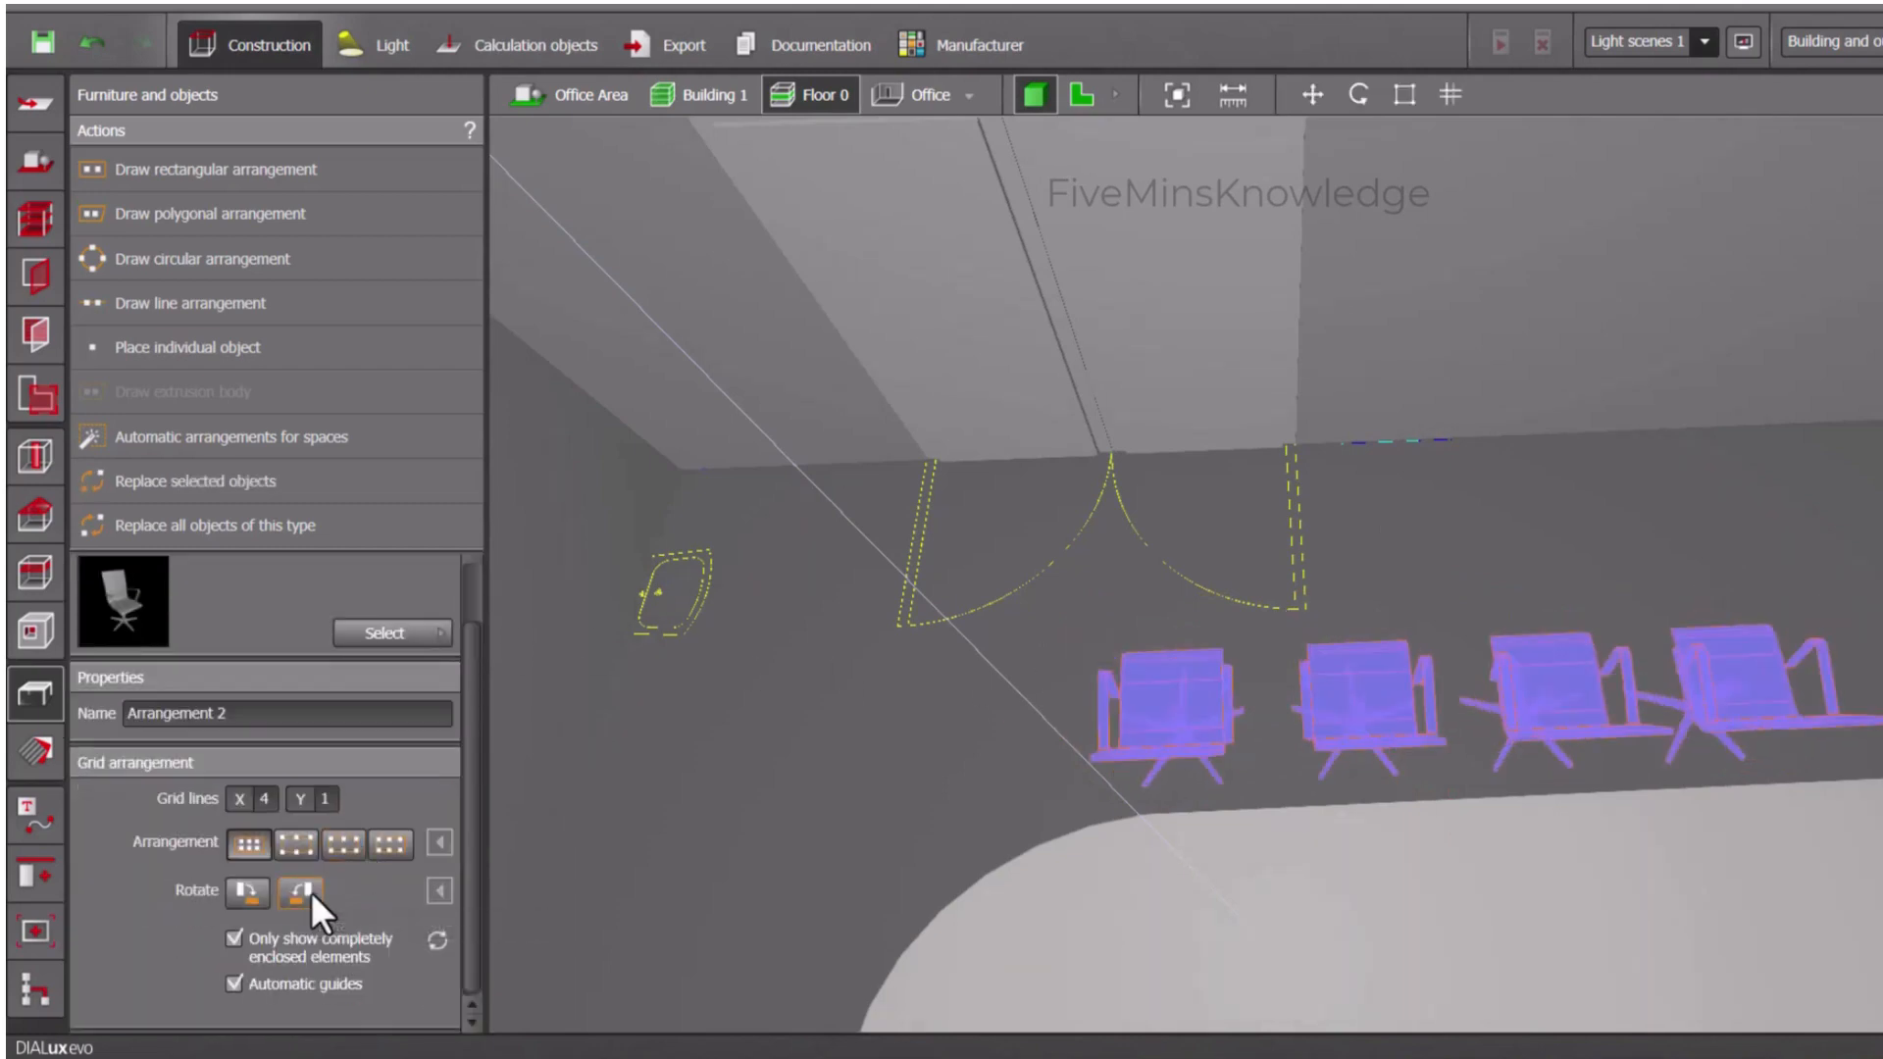
pyautogui.click(310, 892)
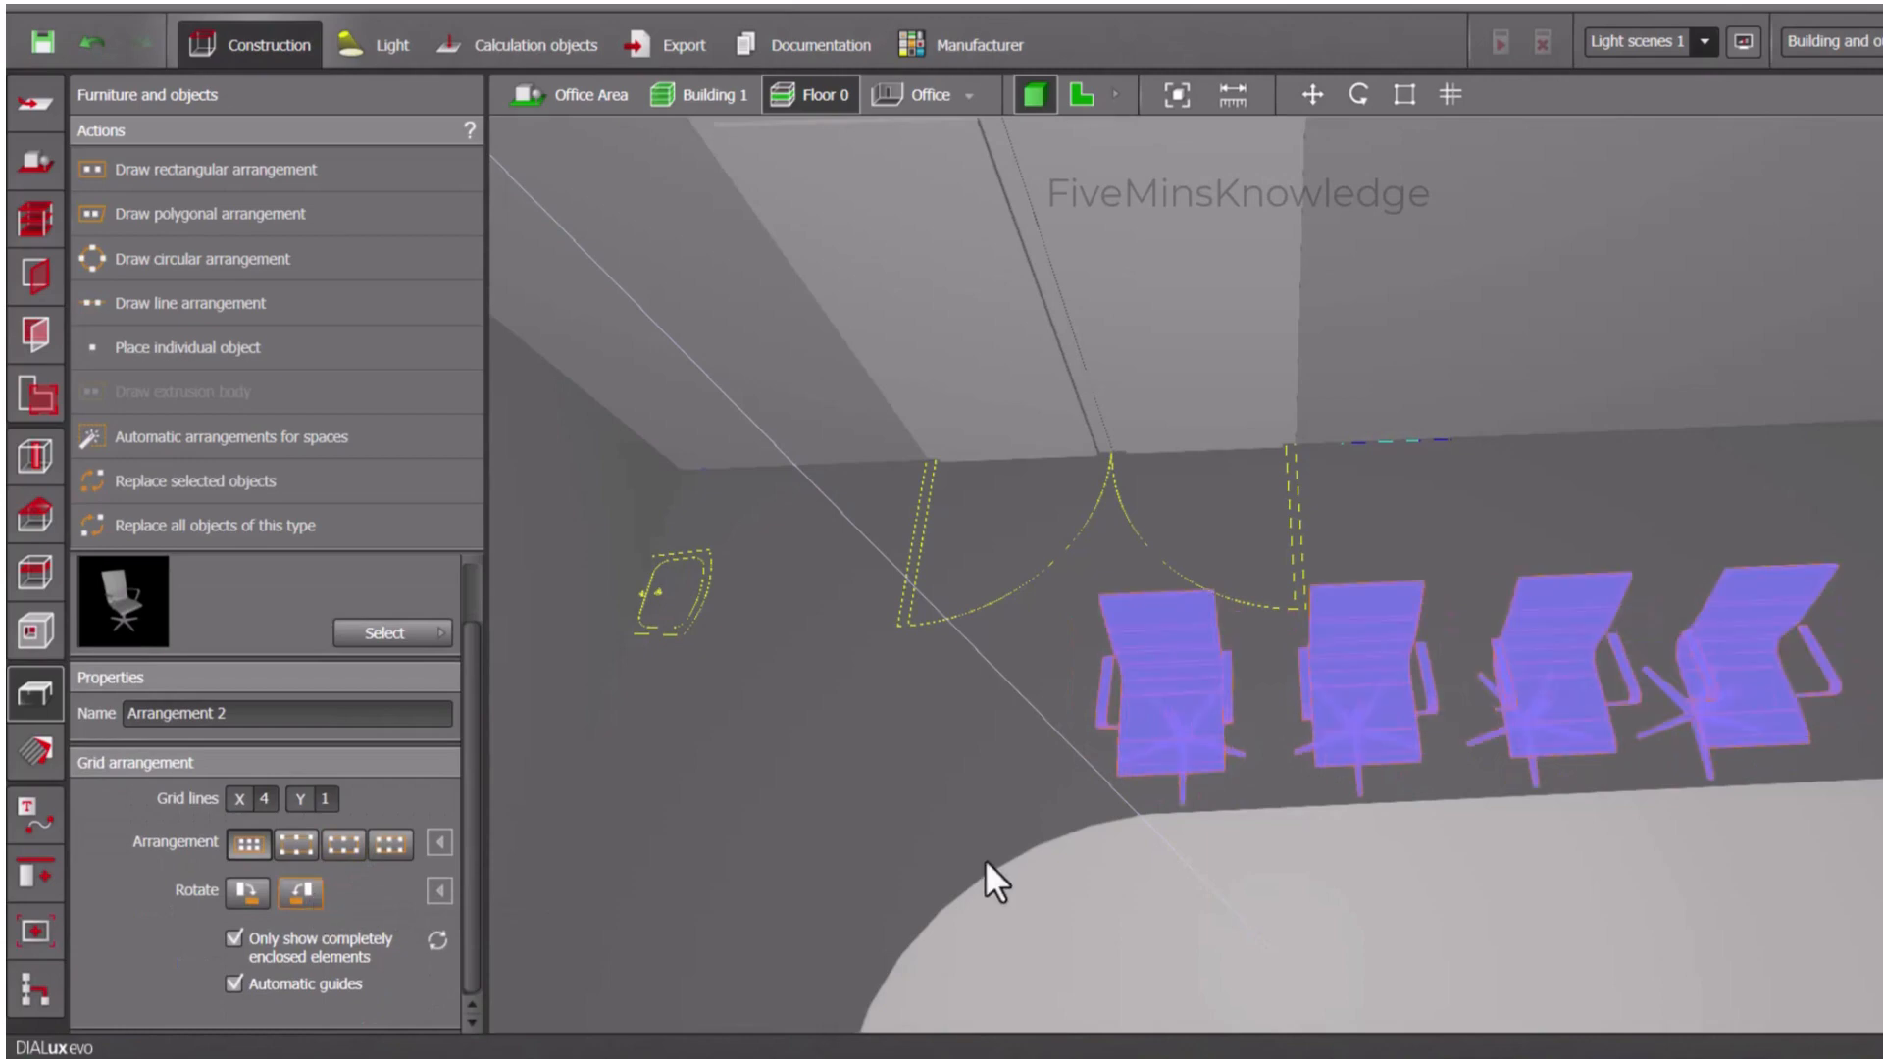
pyautogui.click(877, 802)
pyautogui.scroll(-5, 1196, 848)
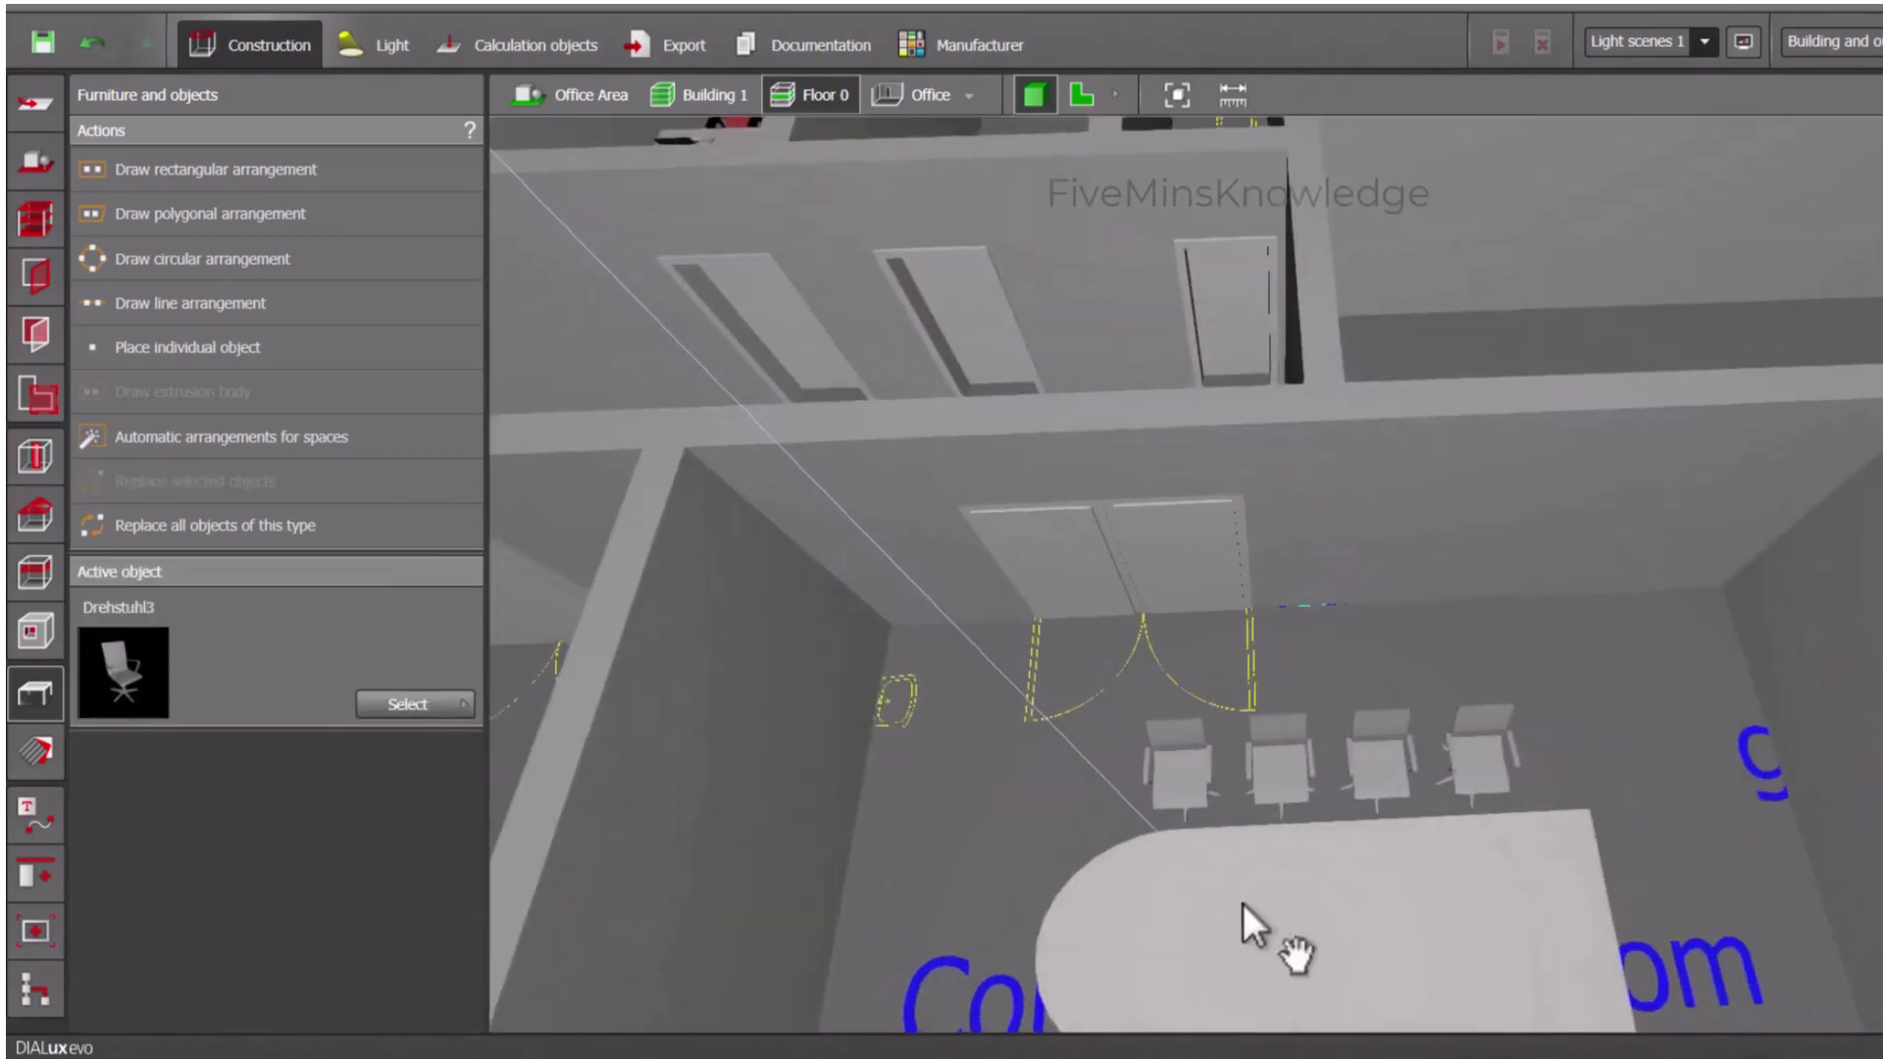
pyautogui.scroll(1, 1169, 645)
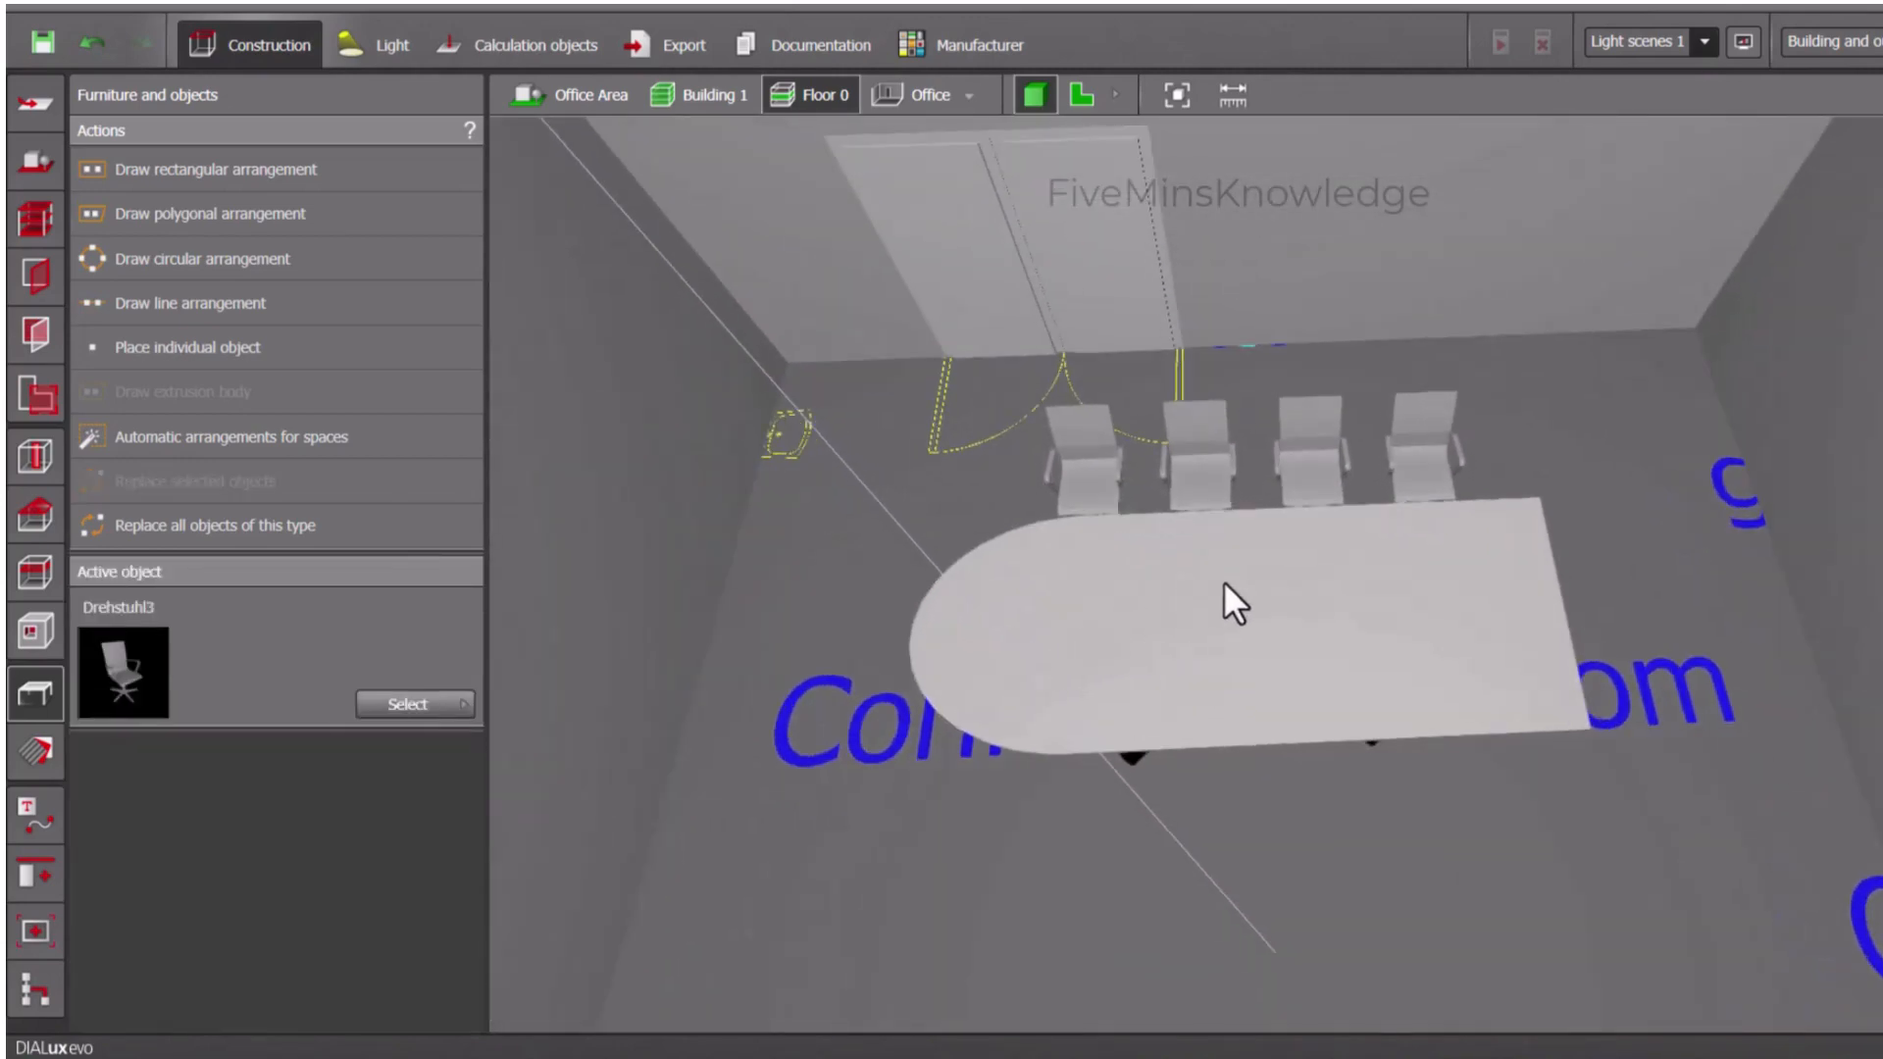
# - In plan view, draw a rectangular arrangement of Drehstuhl3 chairs, about 0.7 by 3.3 m, along the table's long side away from the door
pyautogui.click(167, 171)
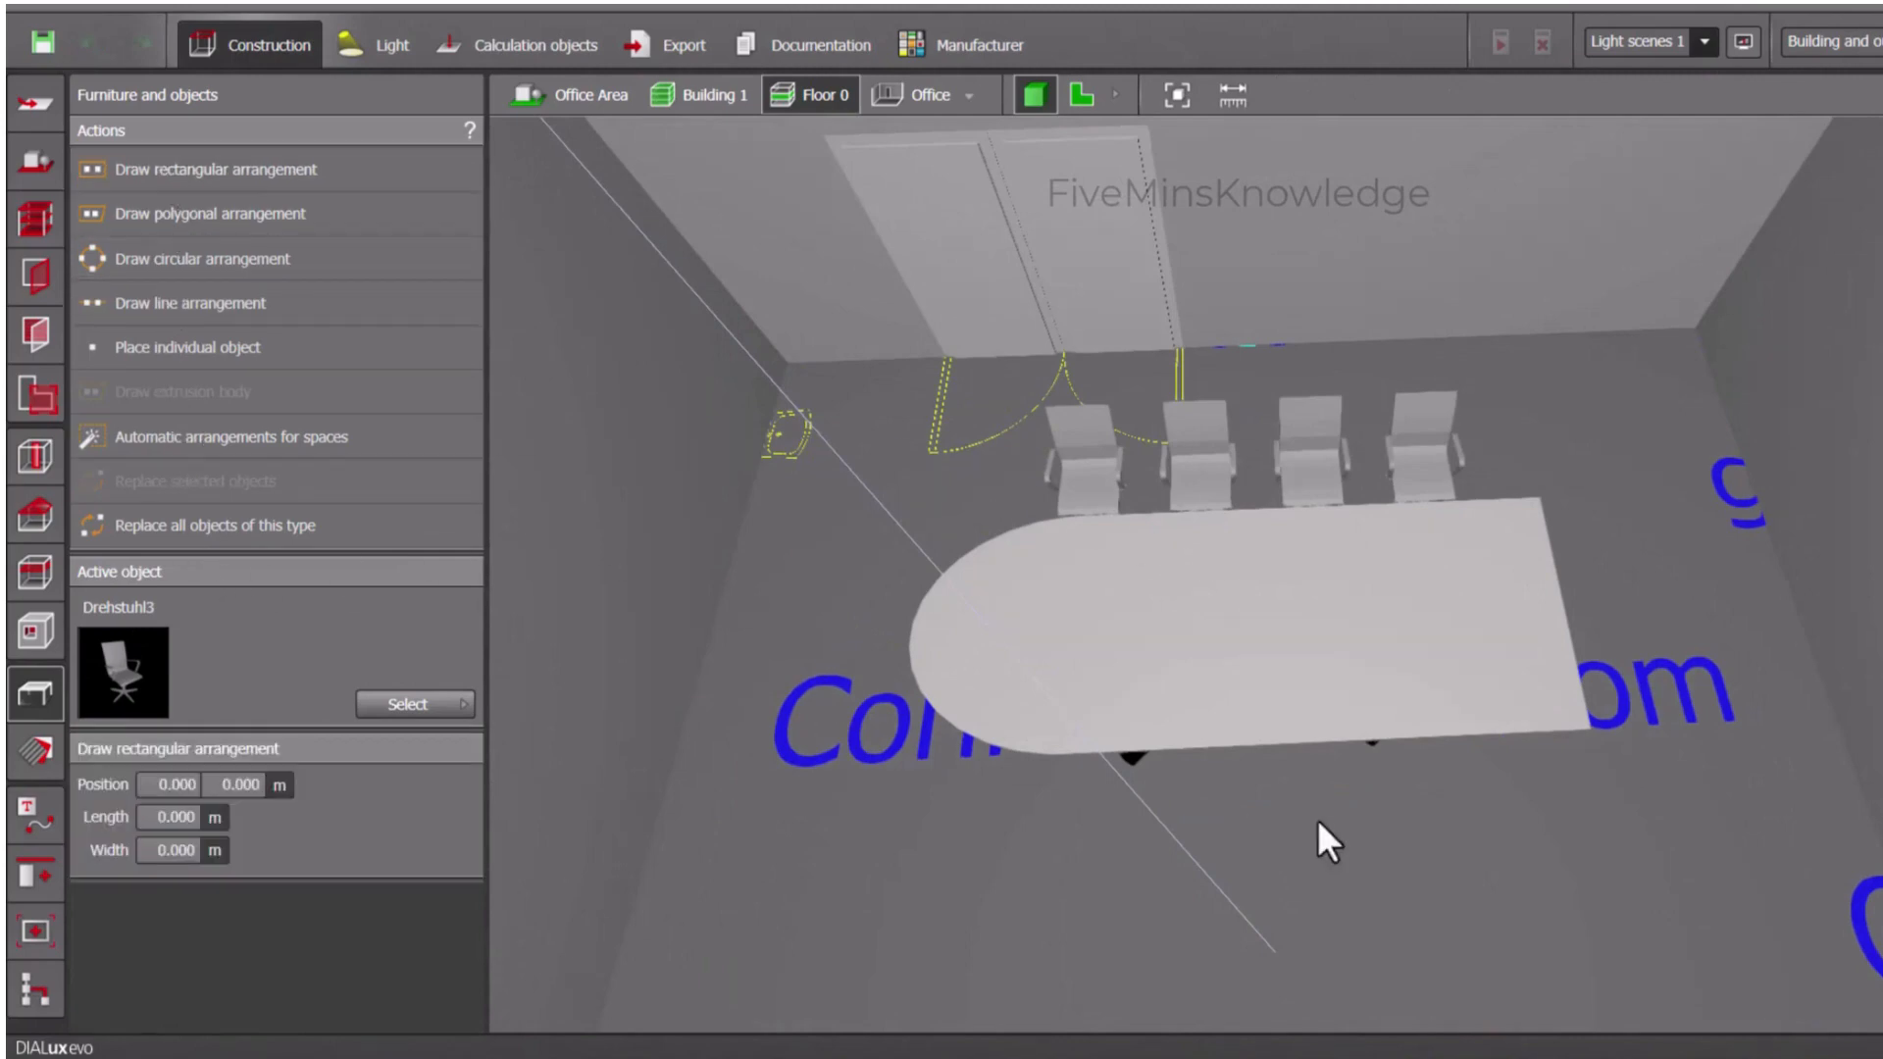
pyautogui.click(1085, 93)
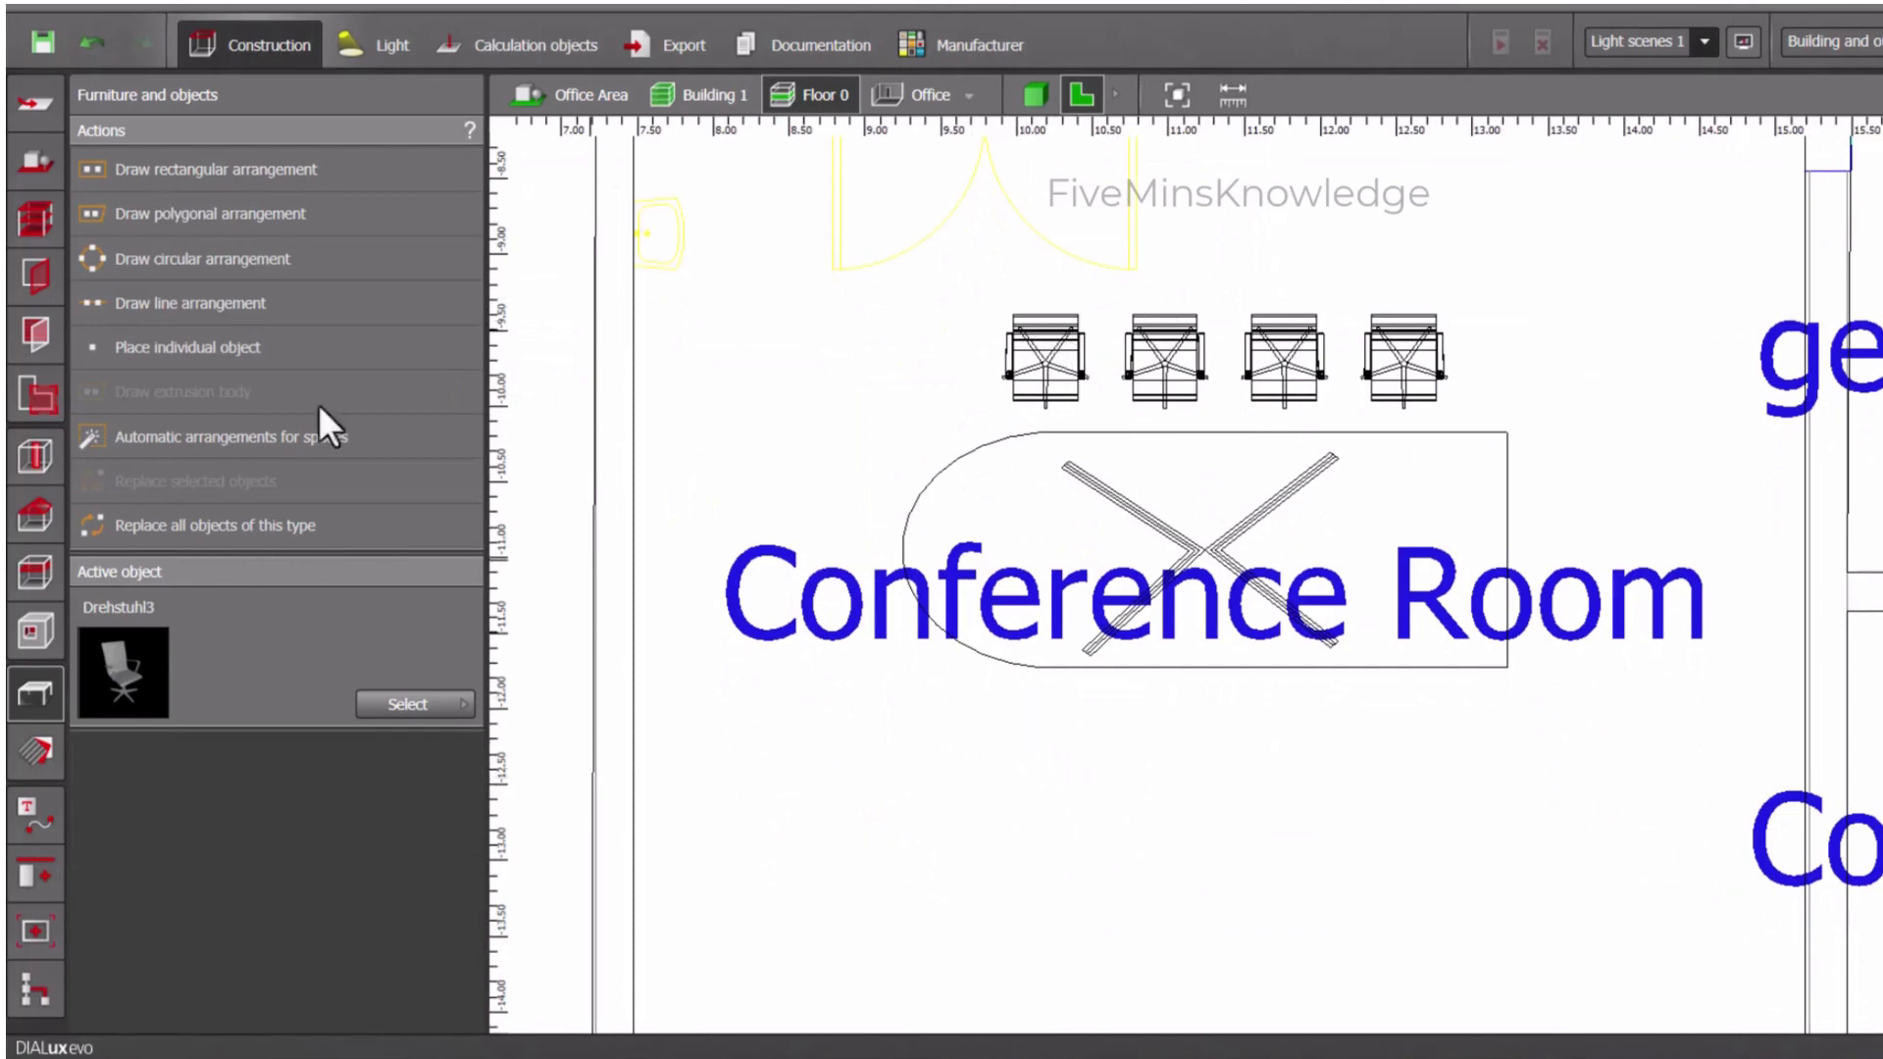
pyautogui.click(240, 166)
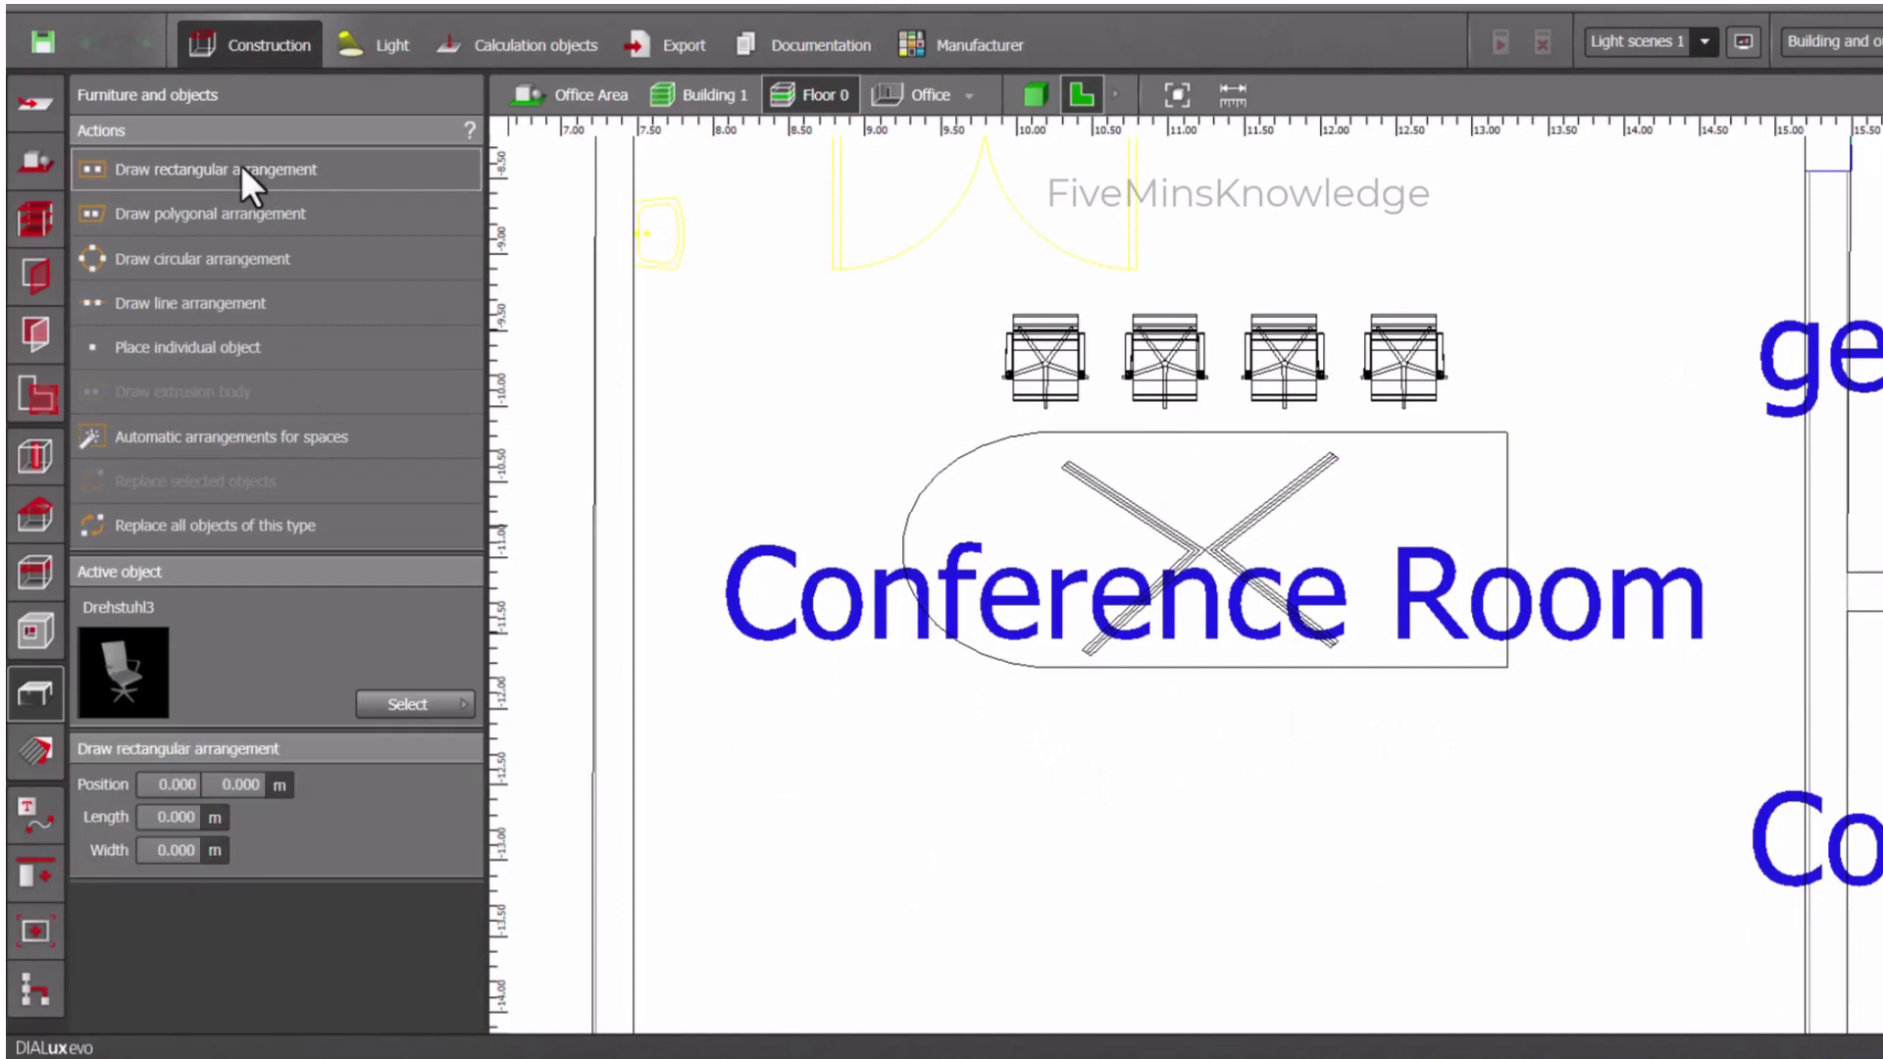
pyautogui.click(993, 703)
pyautogui.click(995, 809)
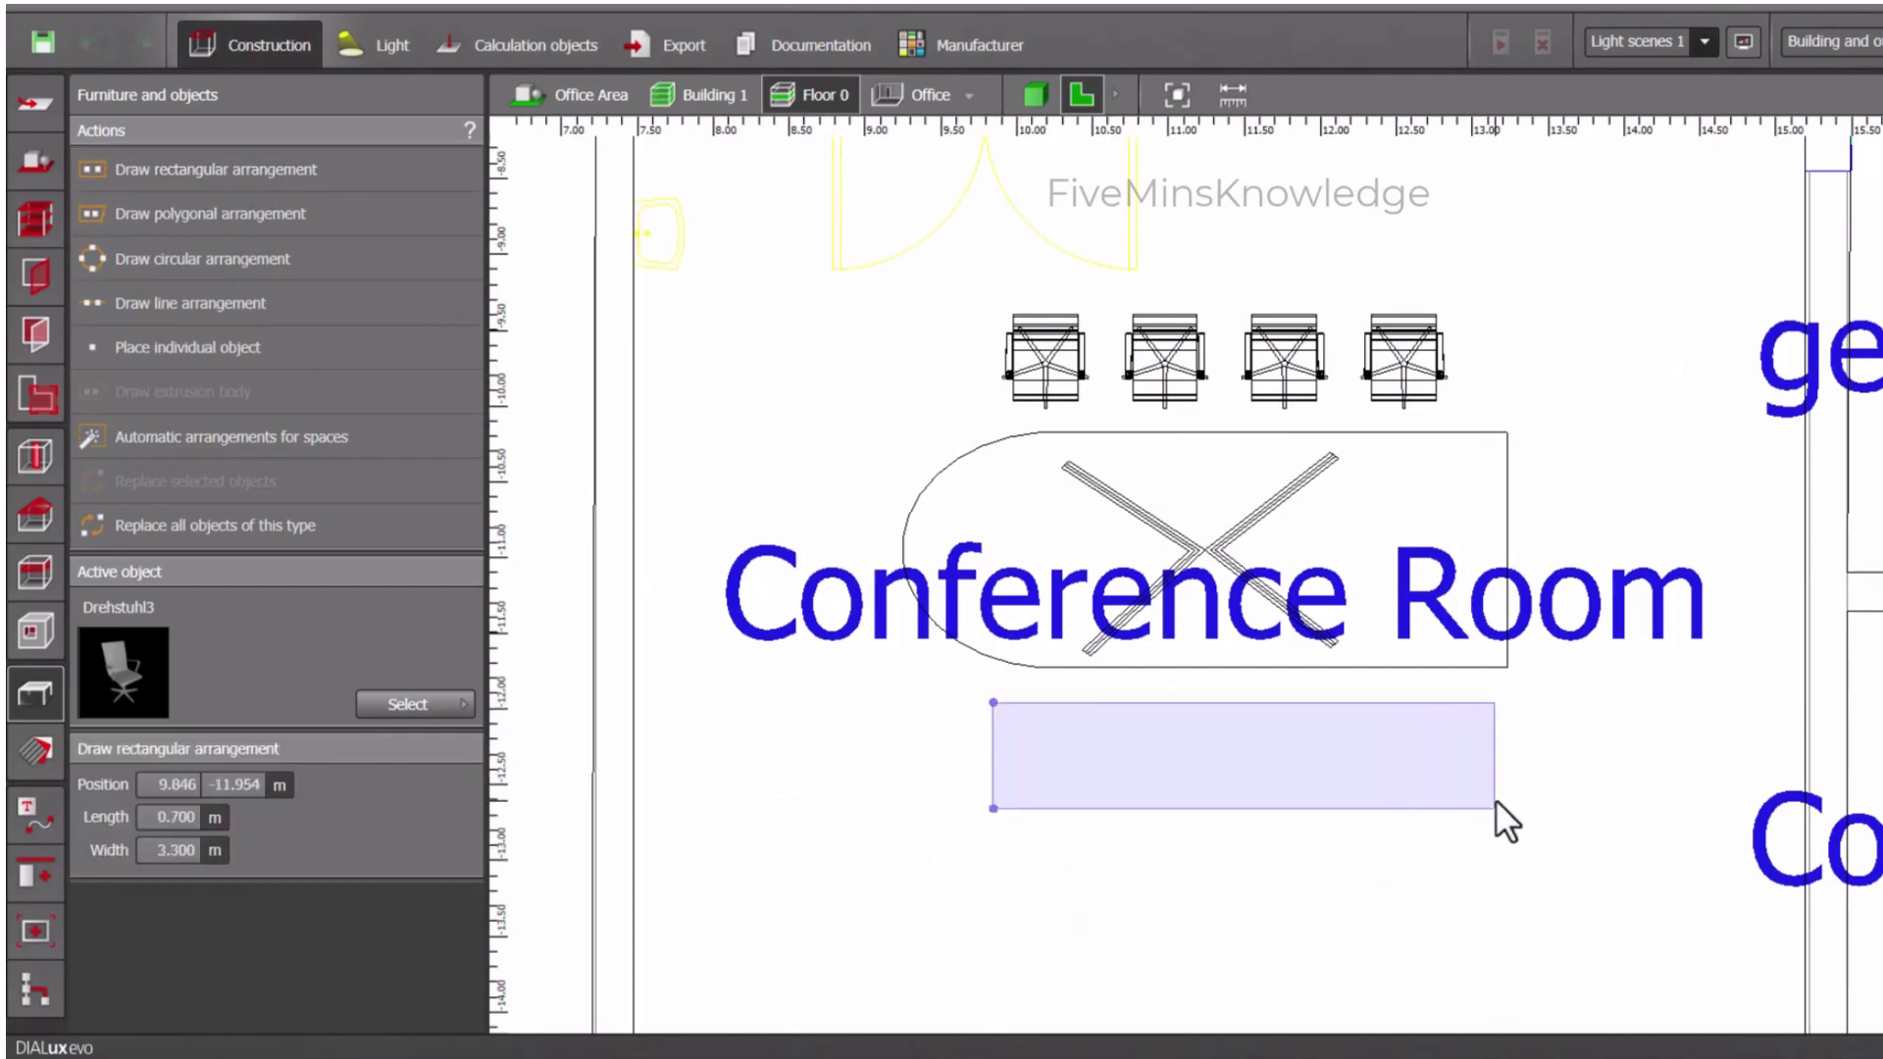
pyautogui.click(1495, 809)
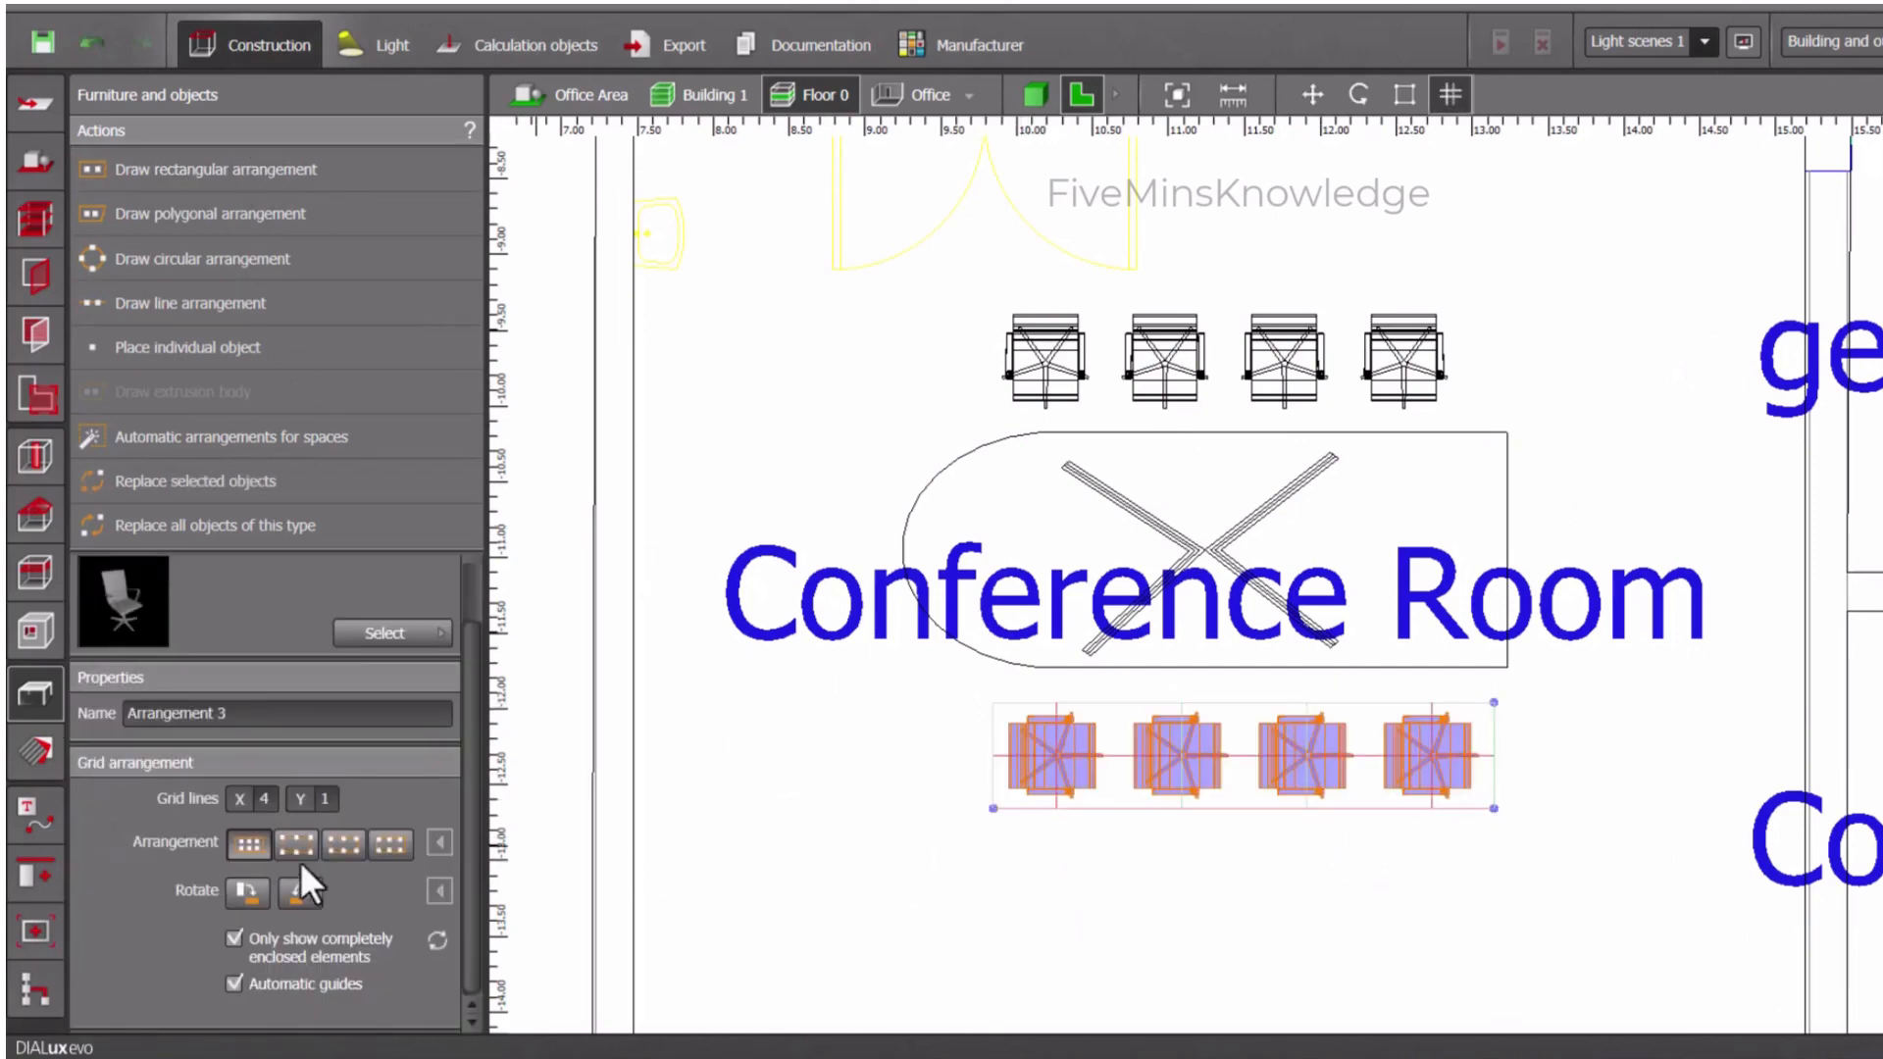
# - Show the room in 3D and rotate the chairs within the new arrangement by a quarter turn to face the table
pyautogui.click(1028, 98)
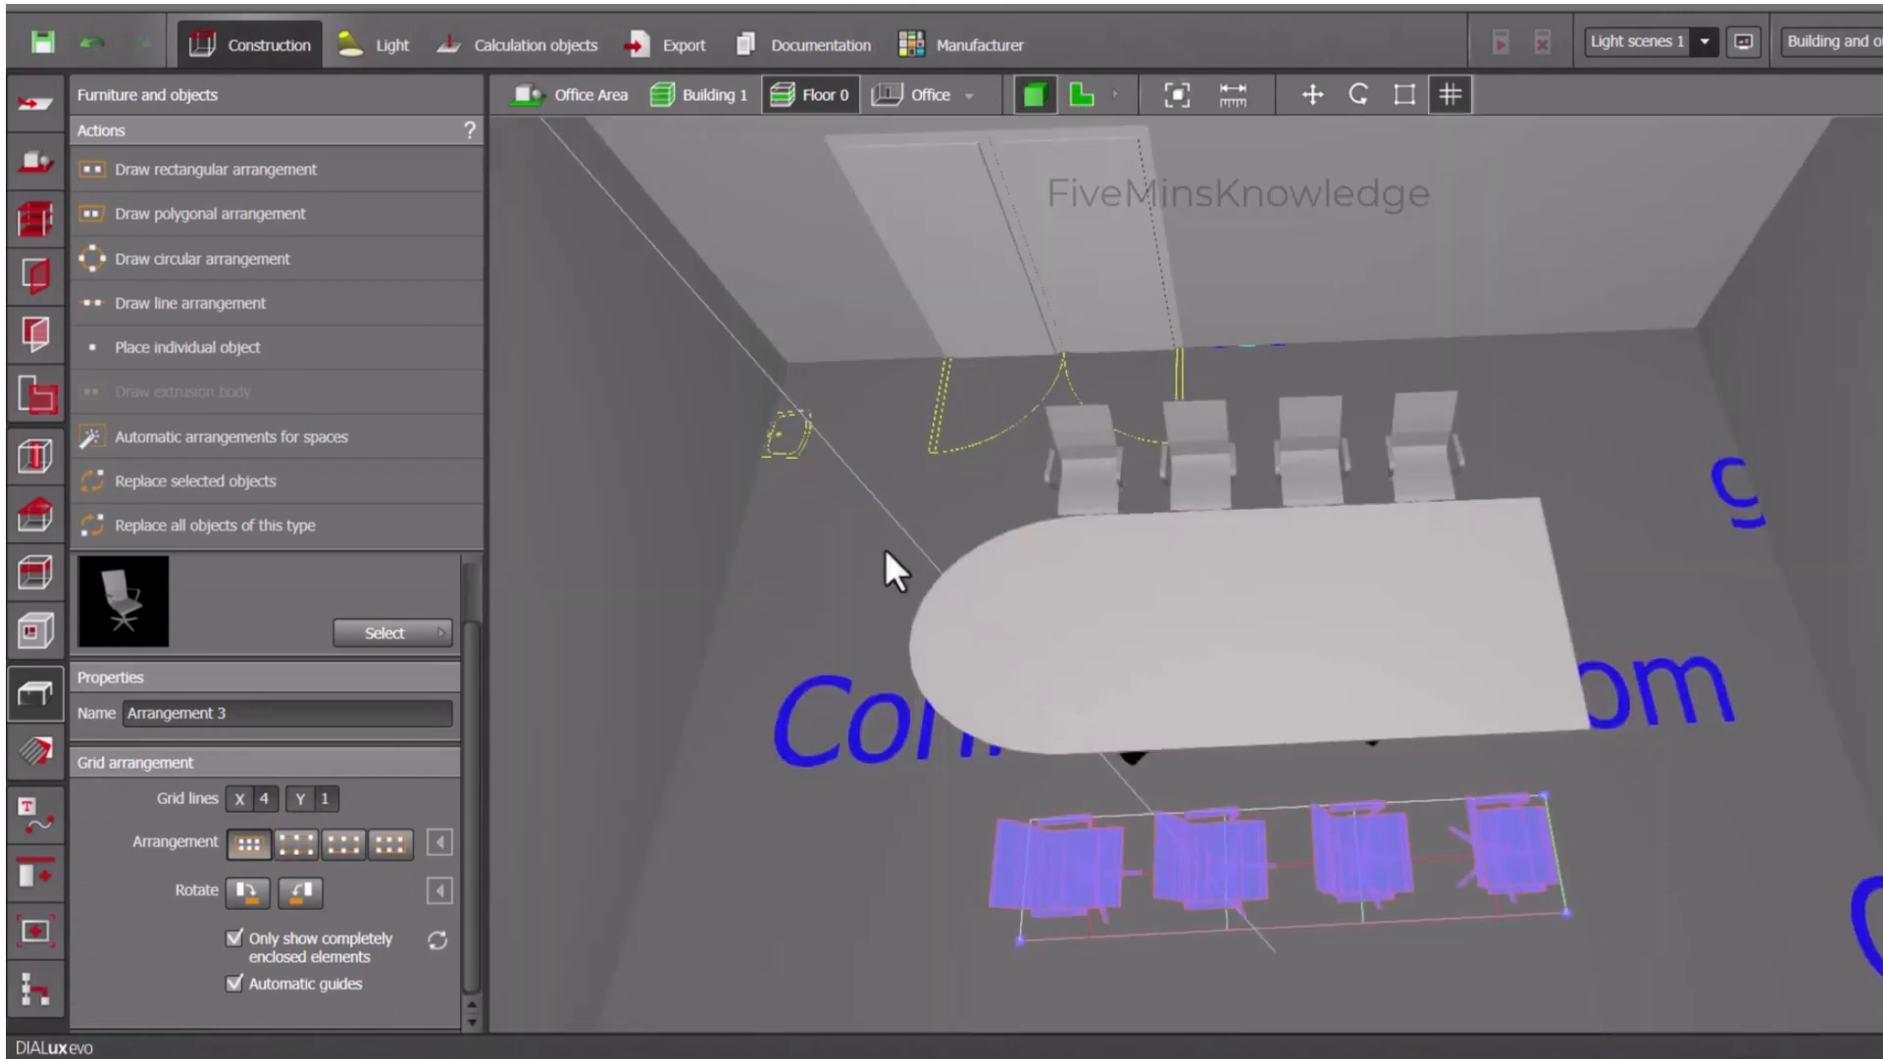
pyautogui.click(296, 879)
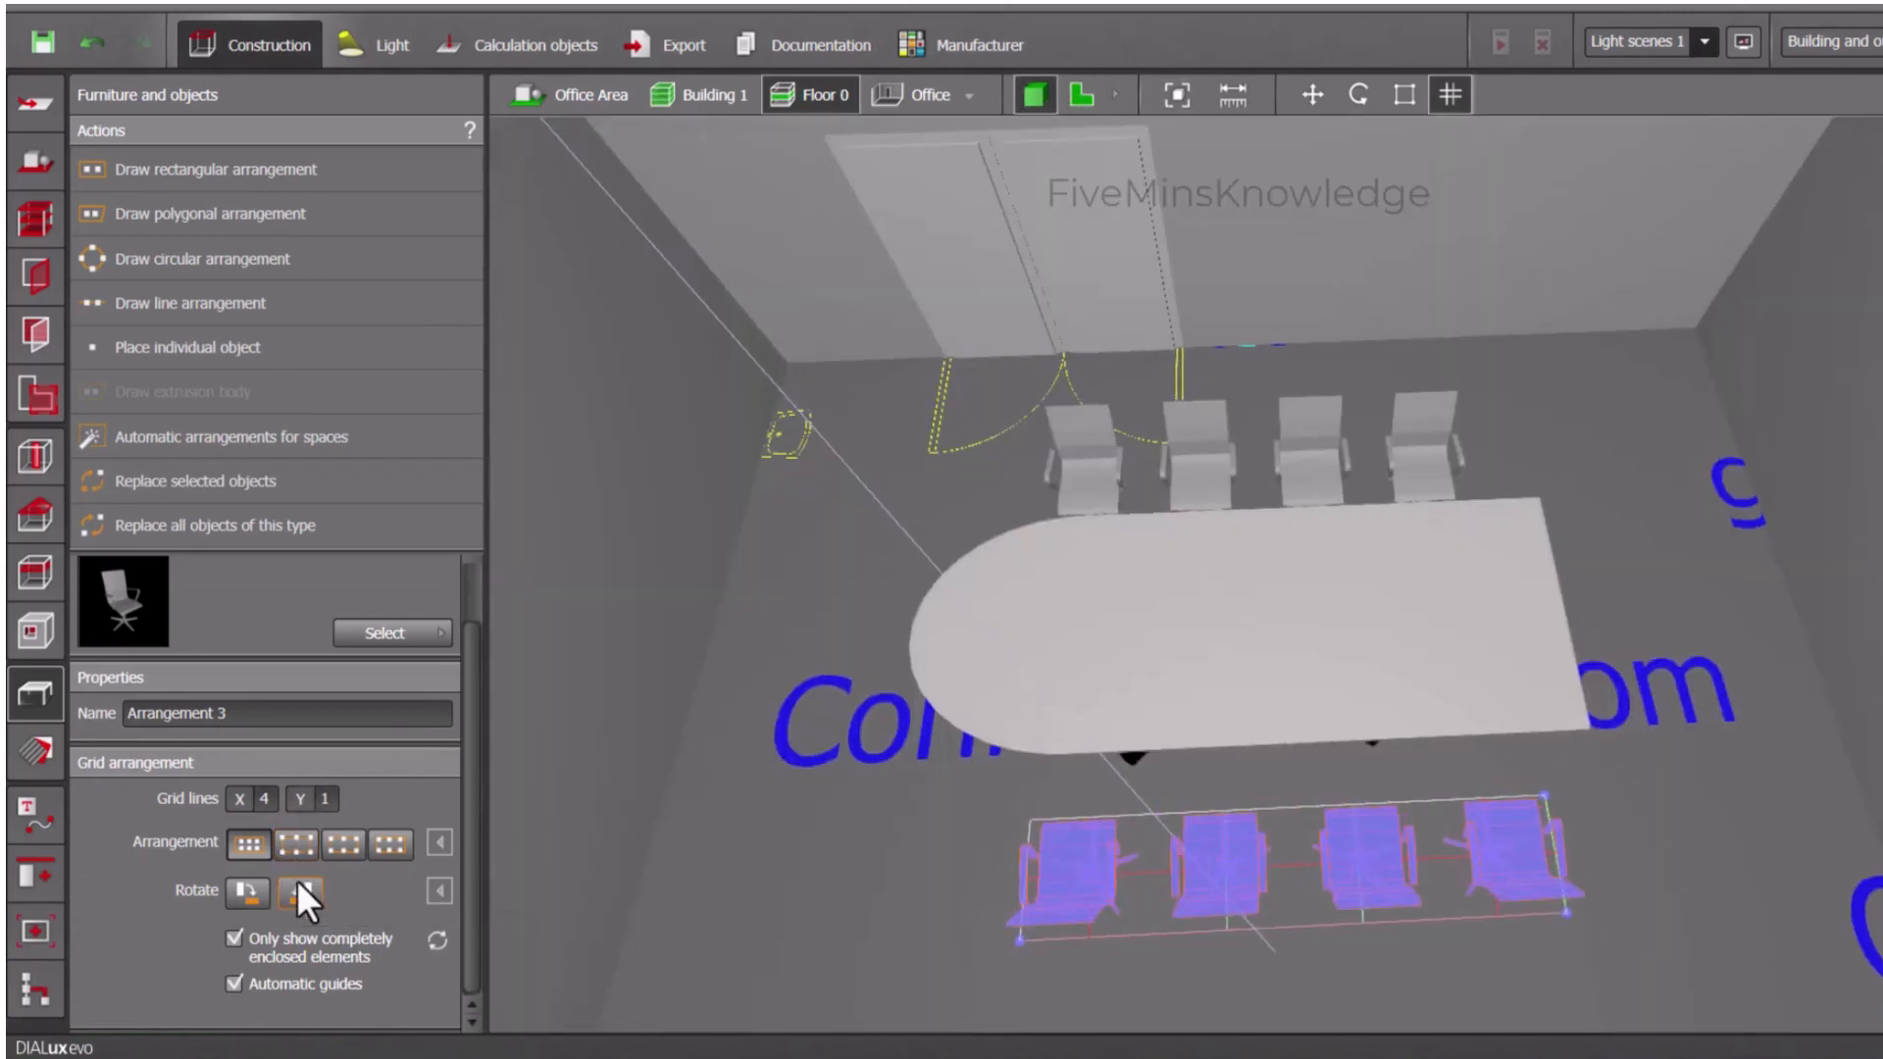
pyautogui.click(965, 839)
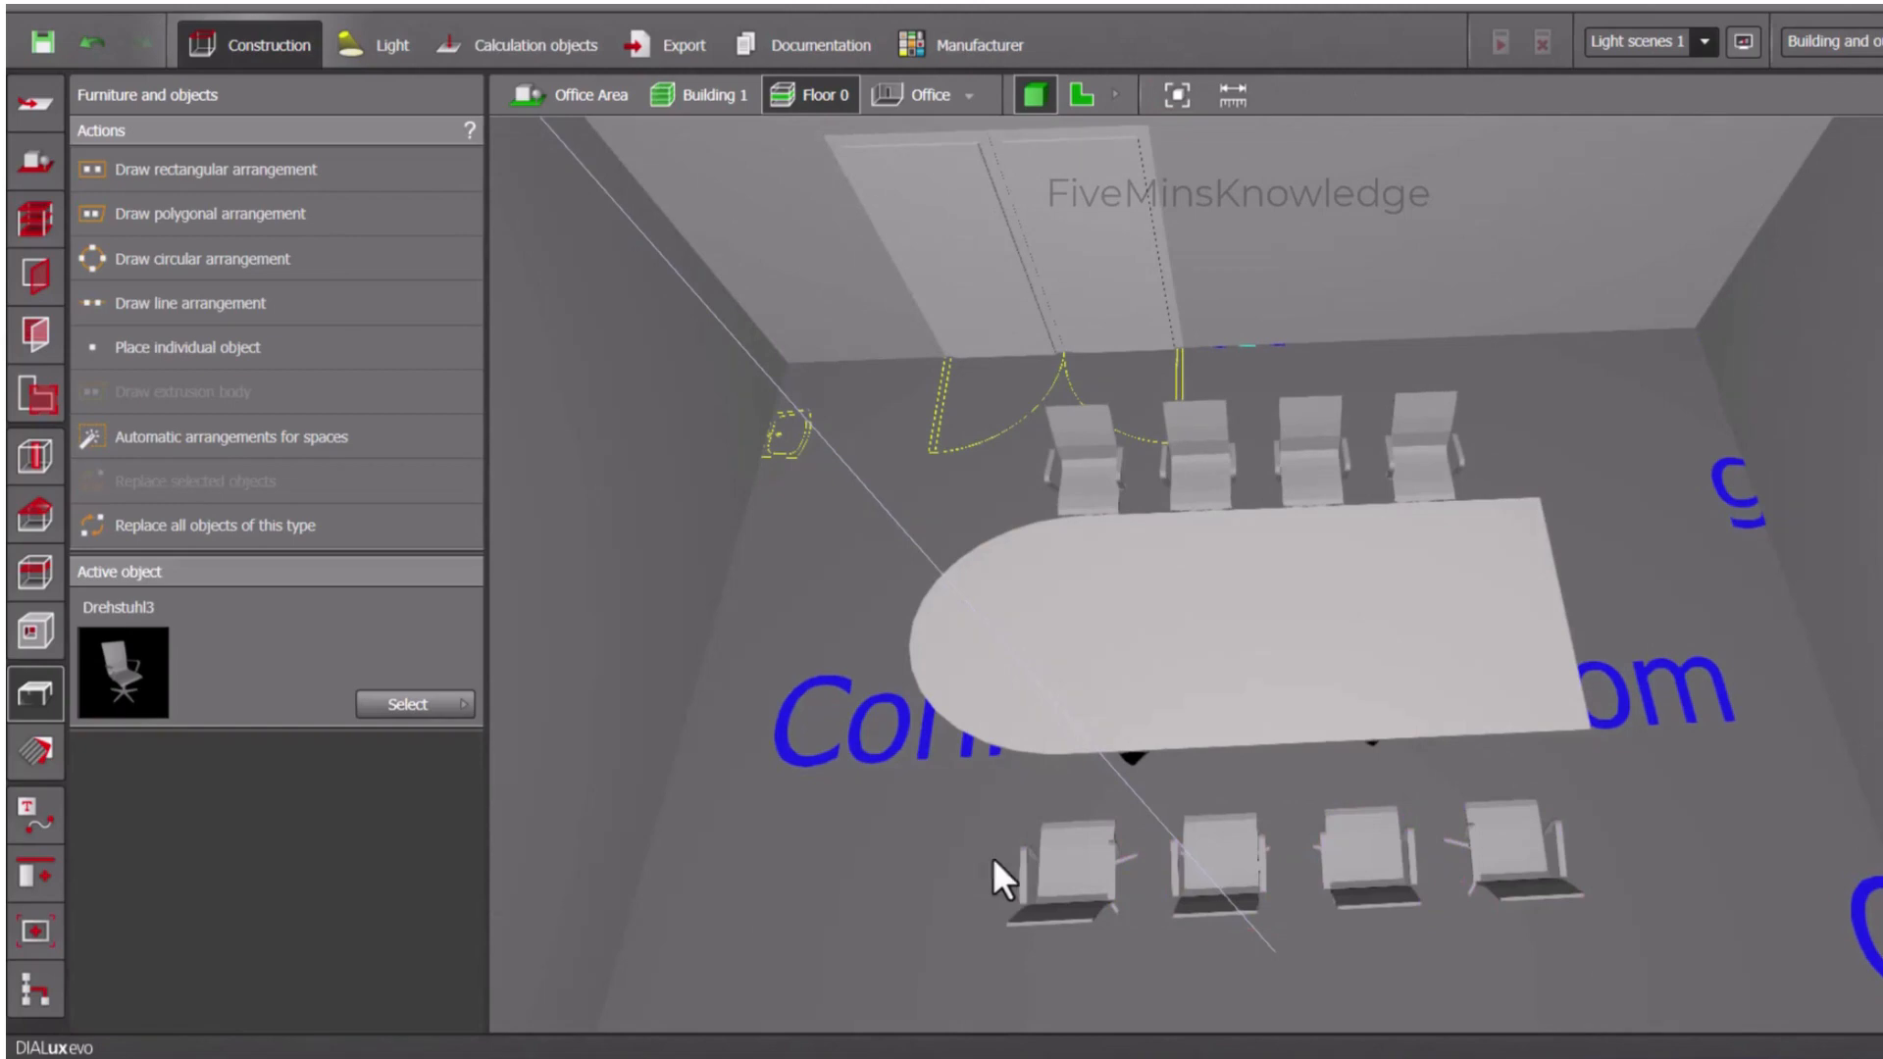
# - Place a single Drehstuhl3 chair at the table's straight end and rotate it by -90° about the vertical axis to face the table
pyautogui.moveTo(1669, 808); pyautogui.dragTo(1511, 811, button='middle')
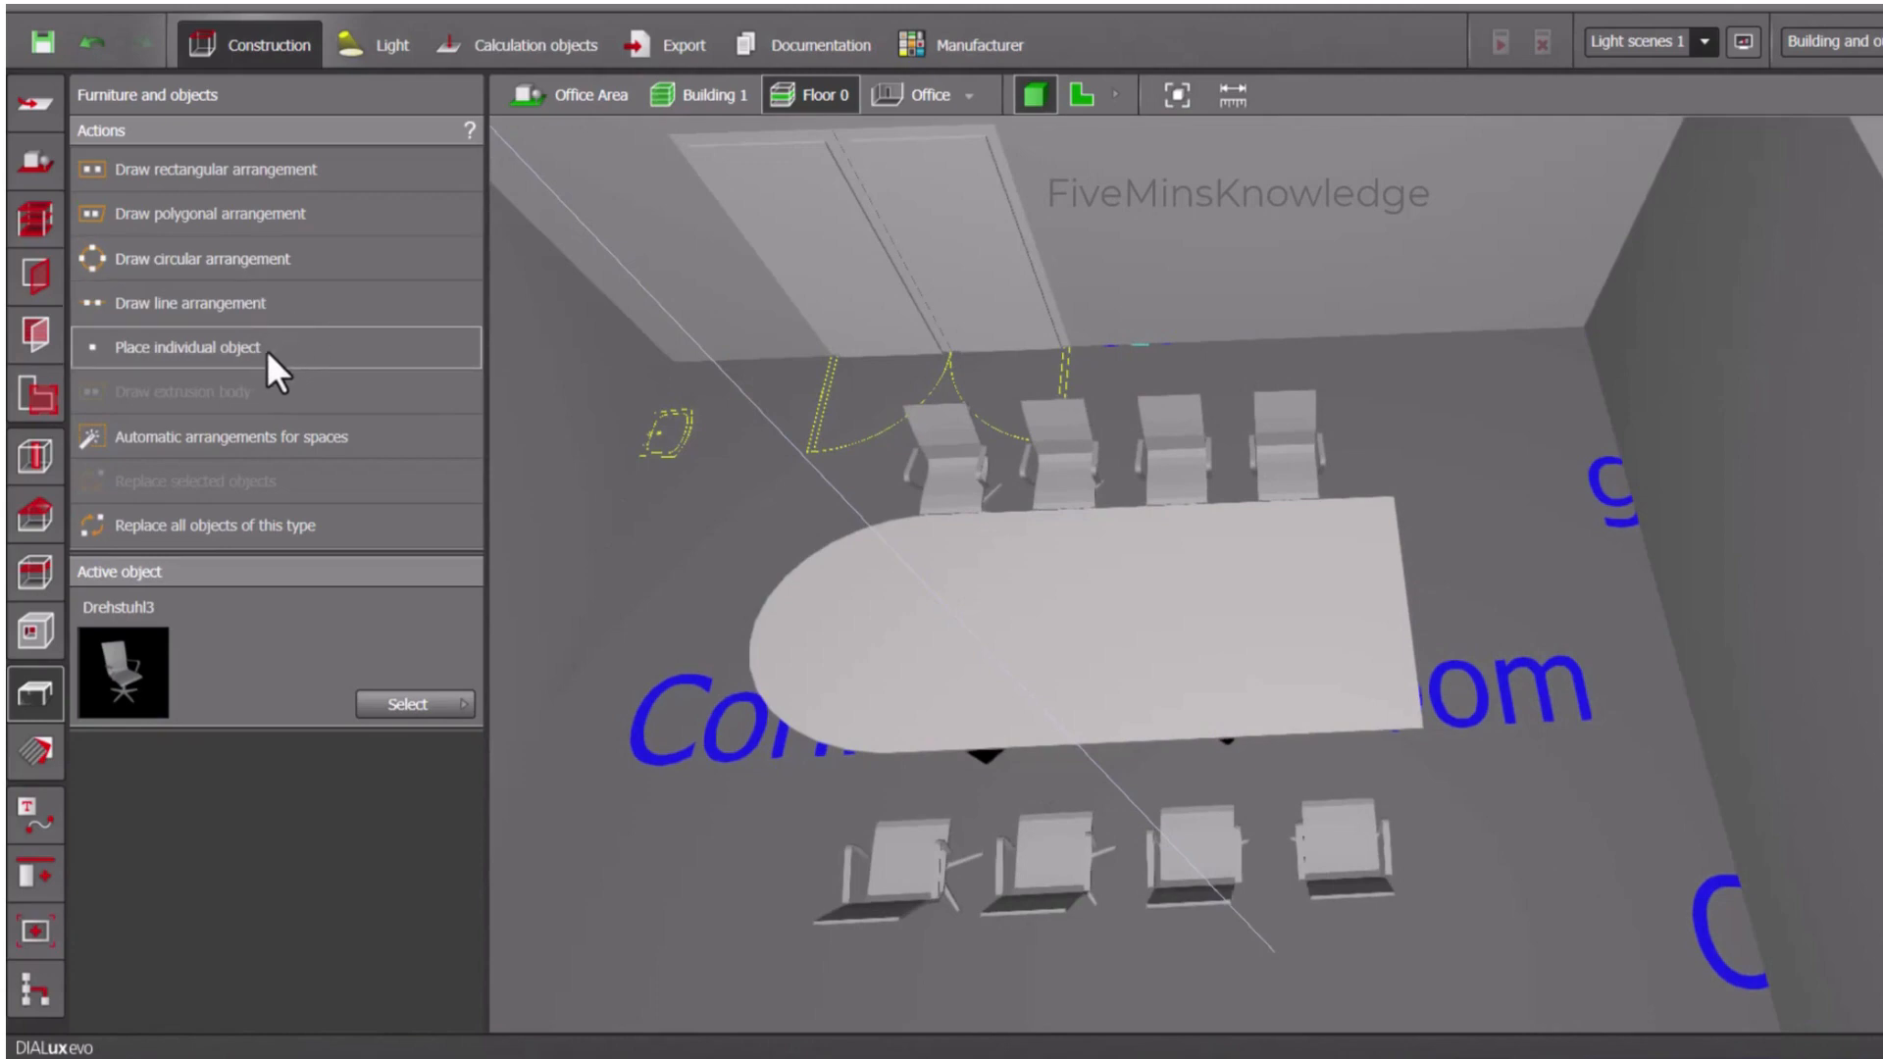
pyautogui.click(228, 350)
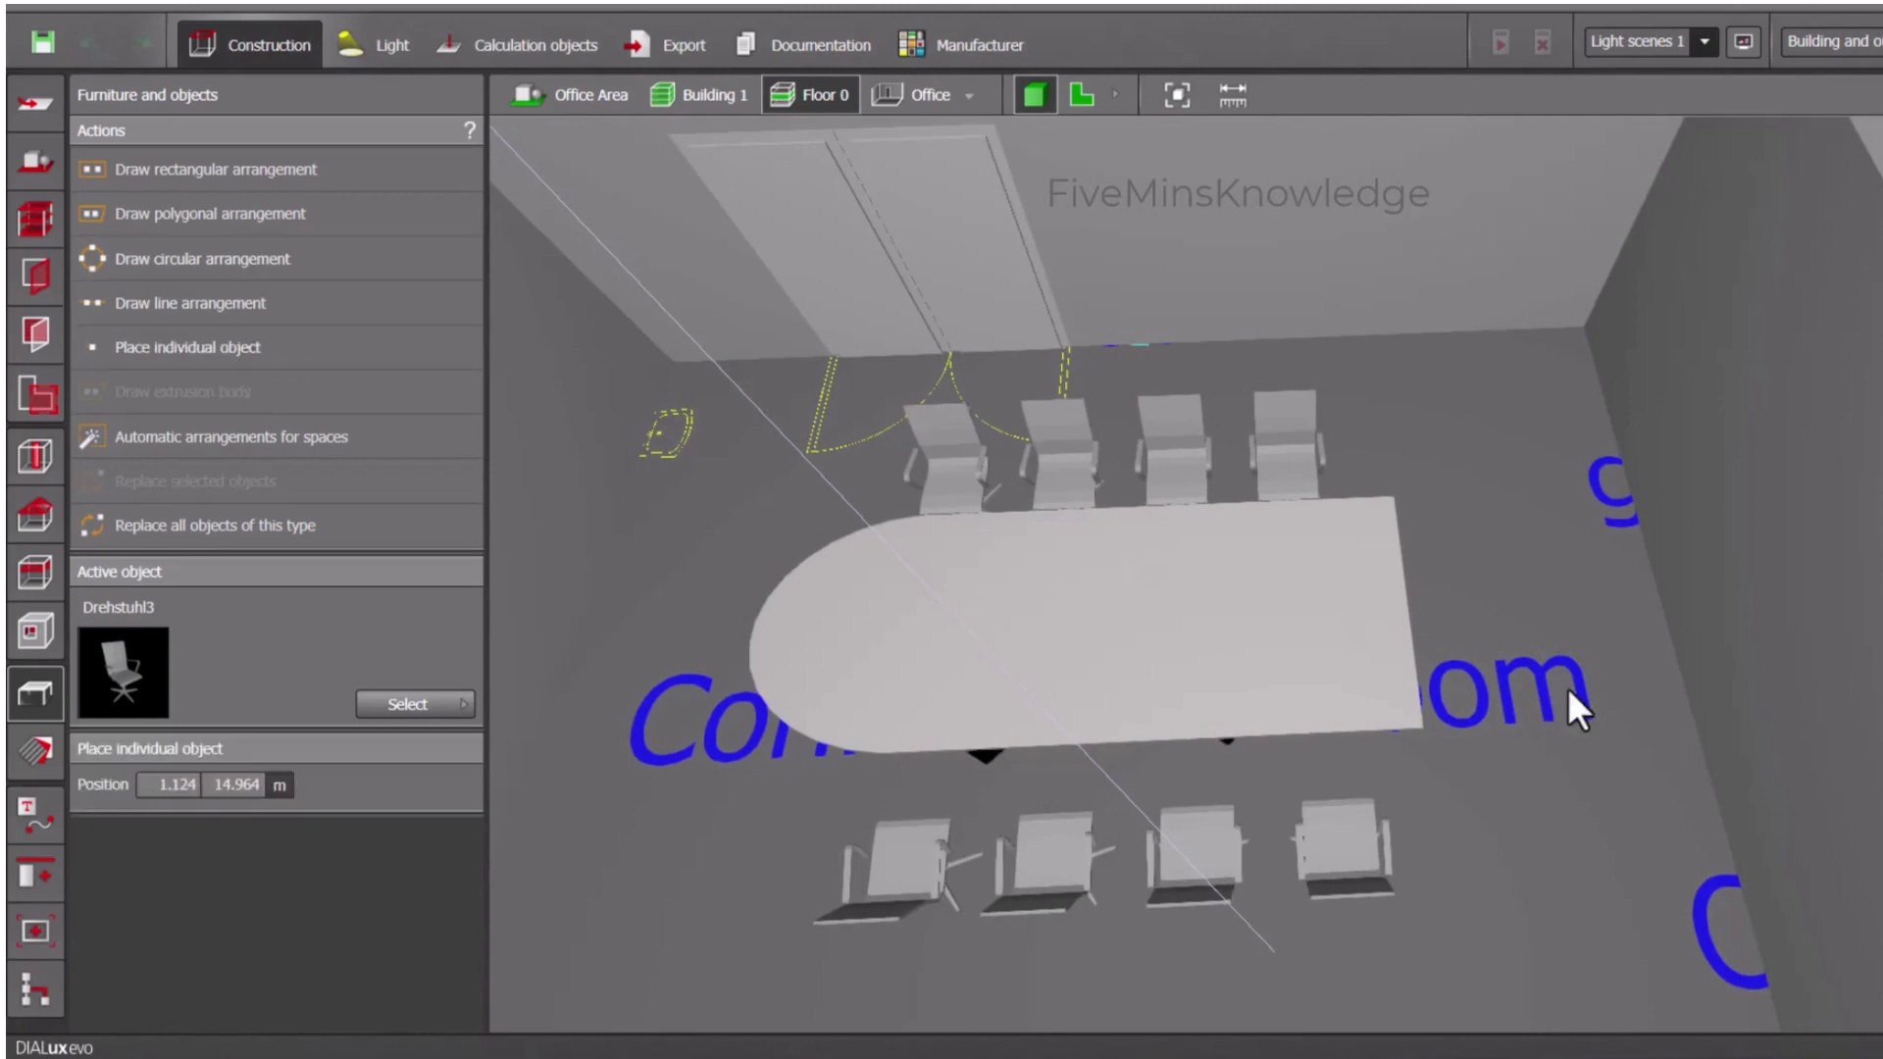
pyautogui.moveTo(127, 694); pyautogui.dragTo(1456, 591)
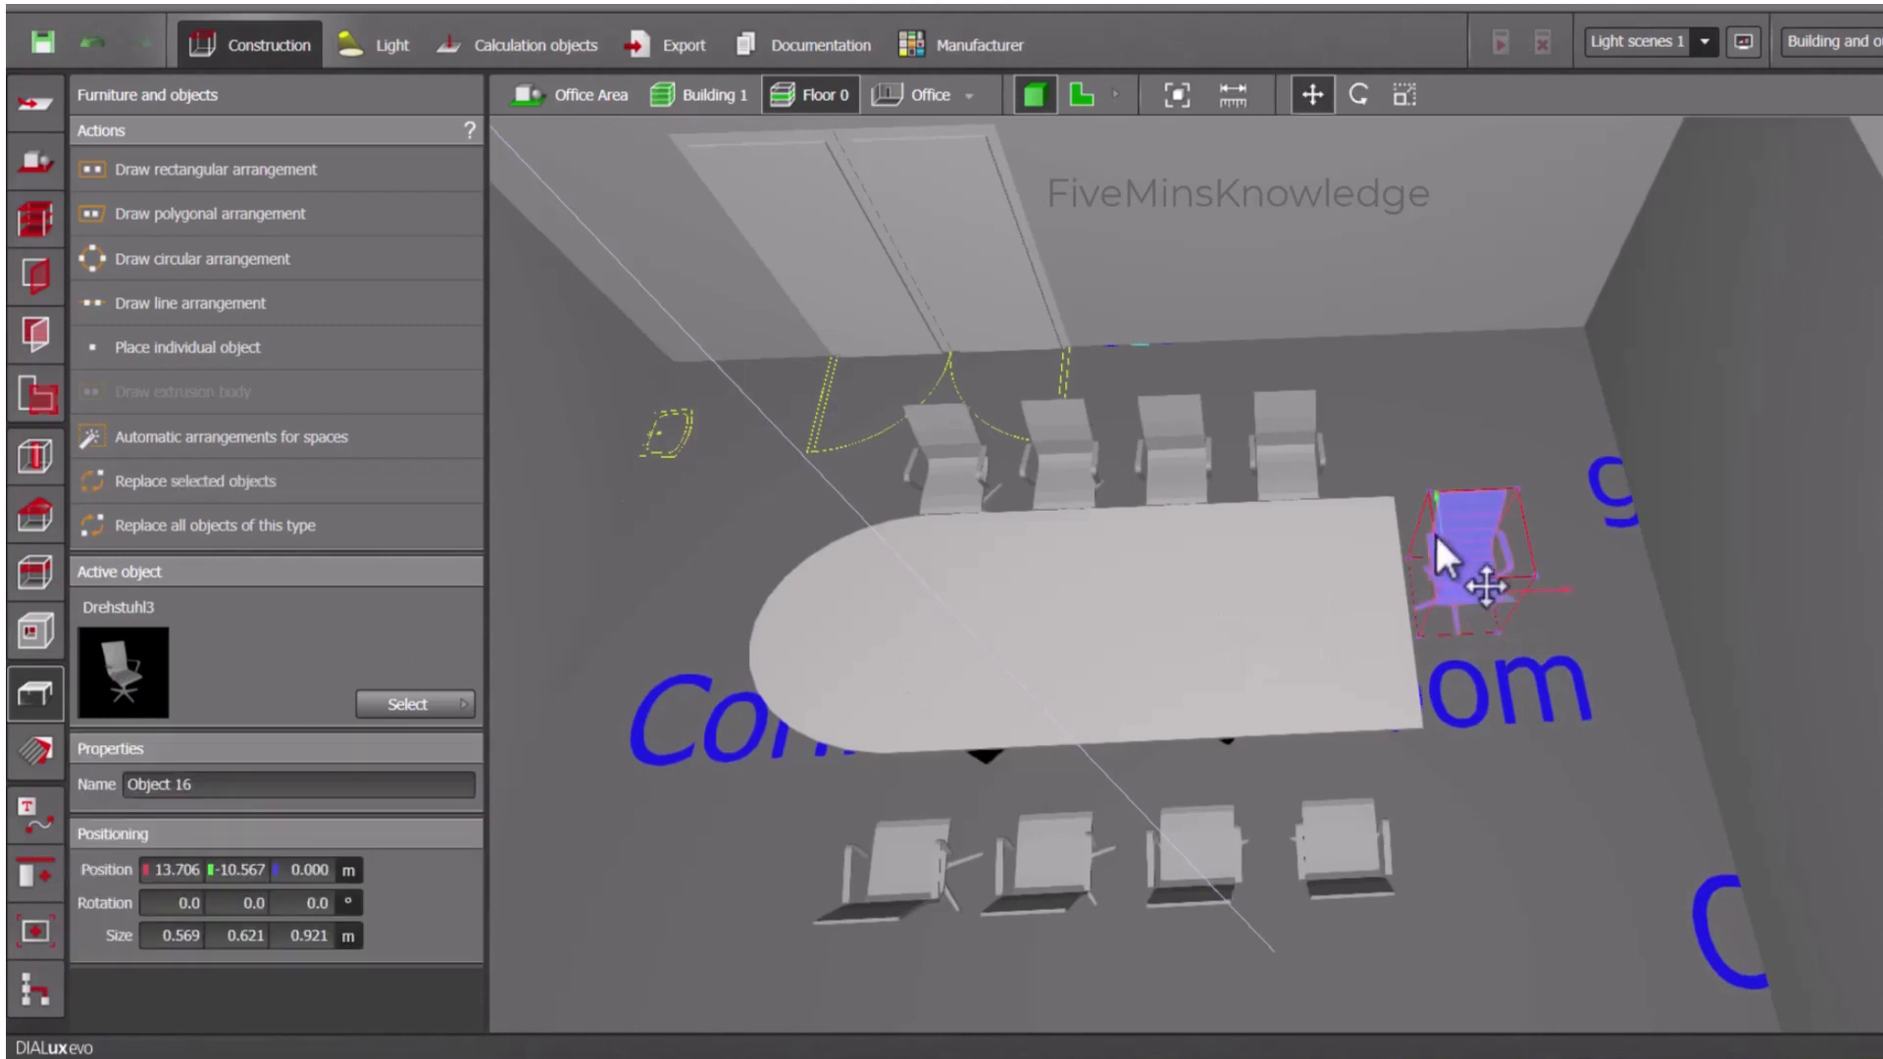
pyautogui.click(1357, 94)
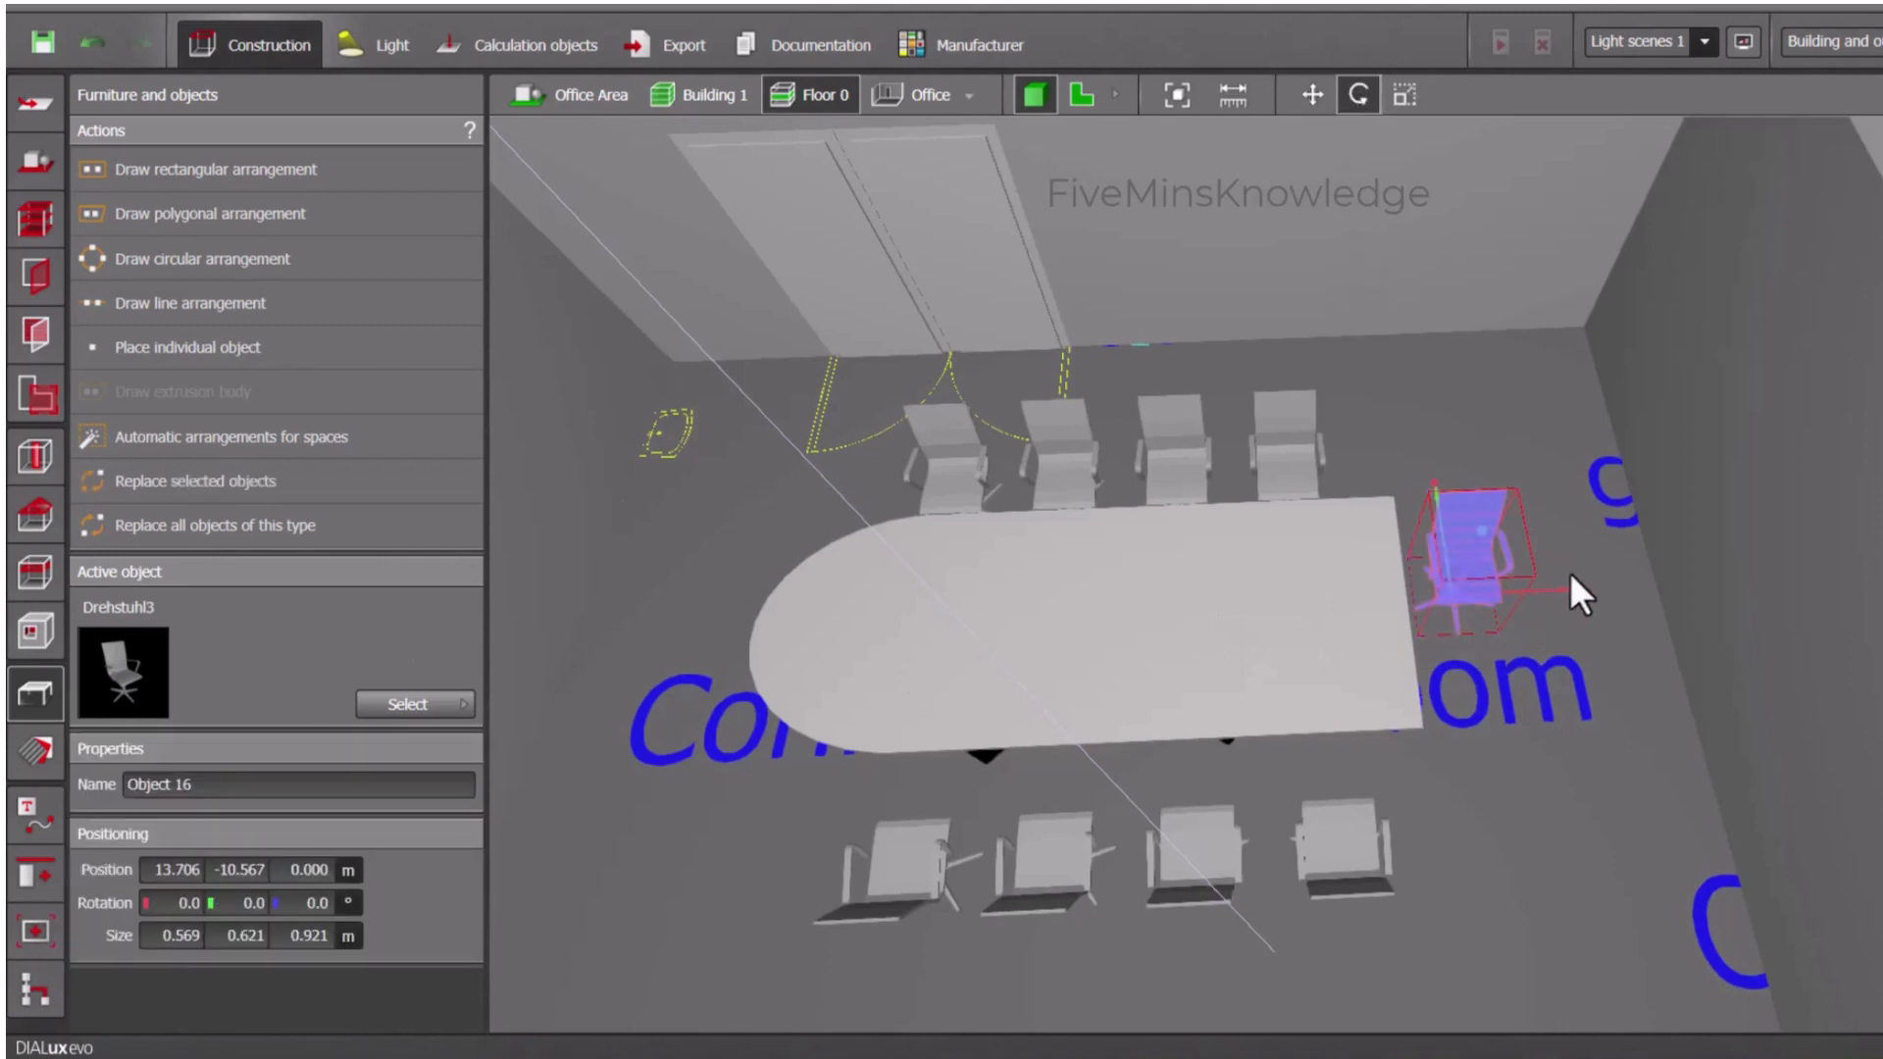
pyautogui.moveTo(1586, 592); pyautogui.dragTo(1467, 753)
pyautogui.click(1467, 753)
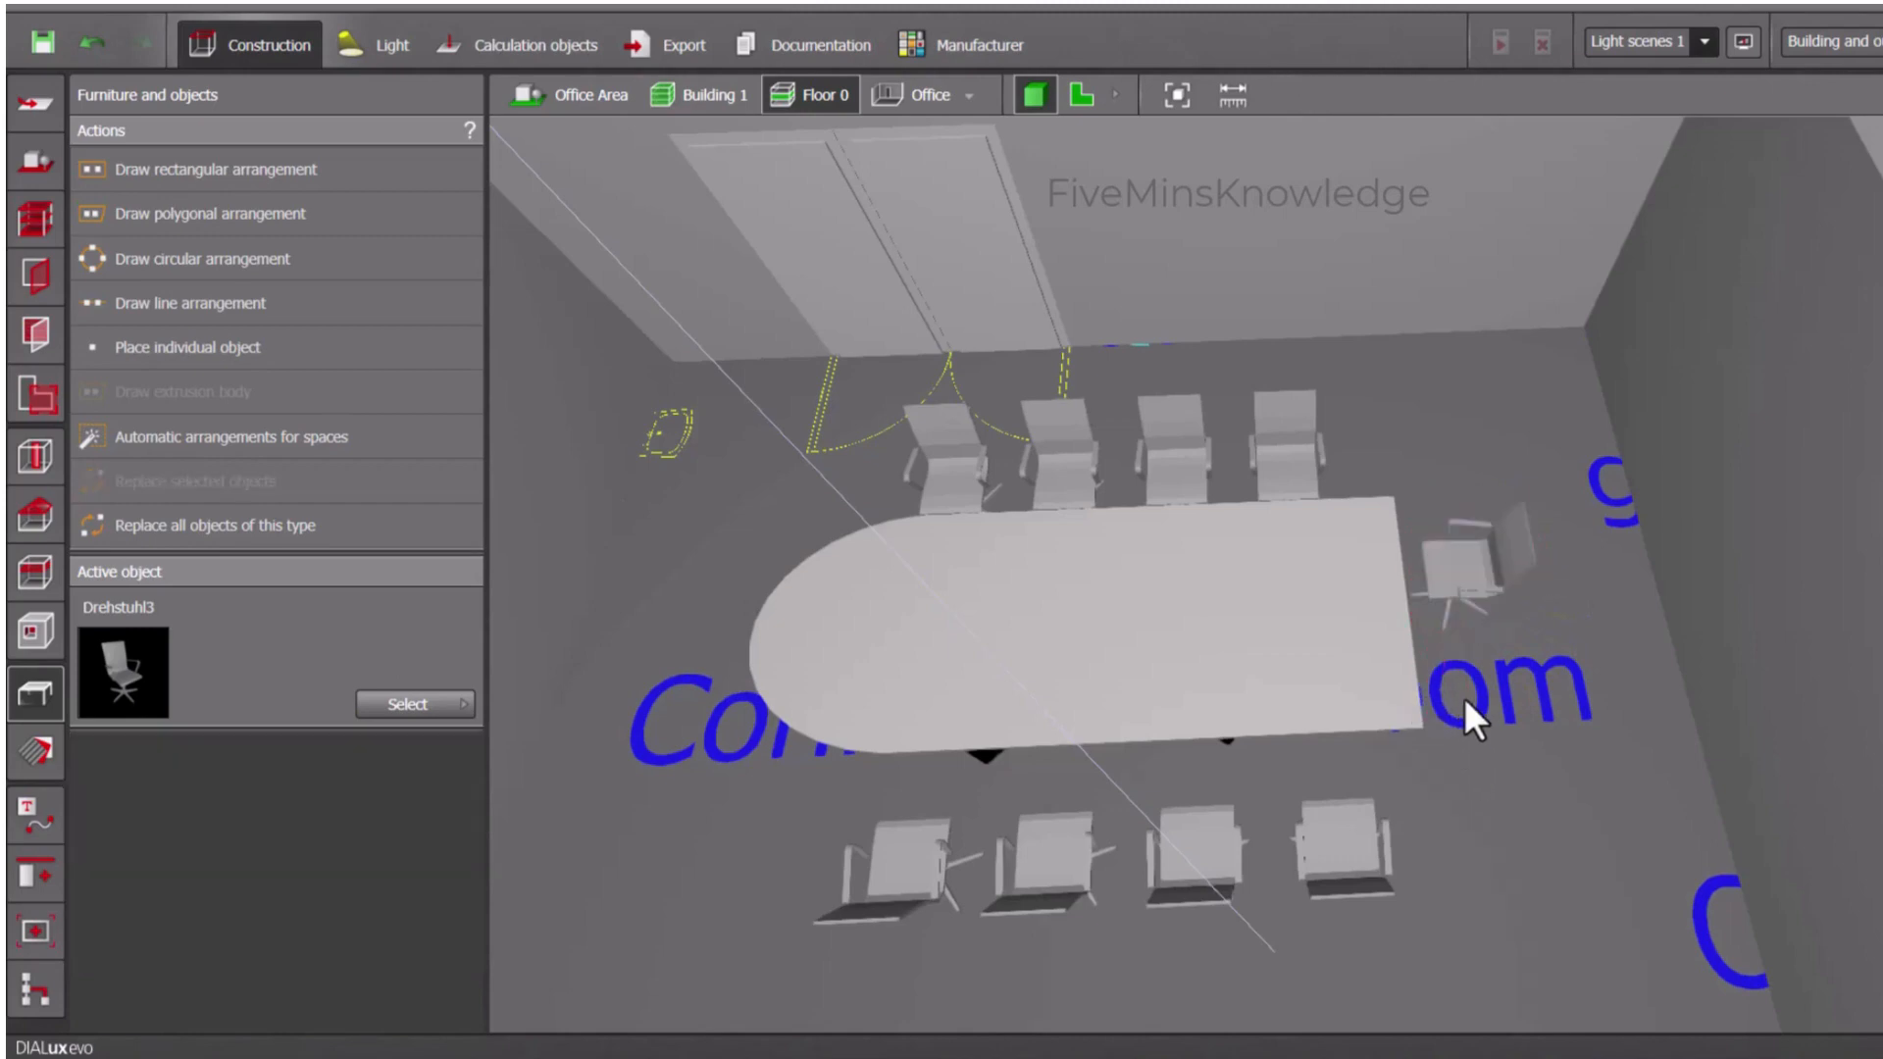
# - Move the single chair sideways so it sits centrally at the straight end of the conference table
pyautogui.click(1004, 563)
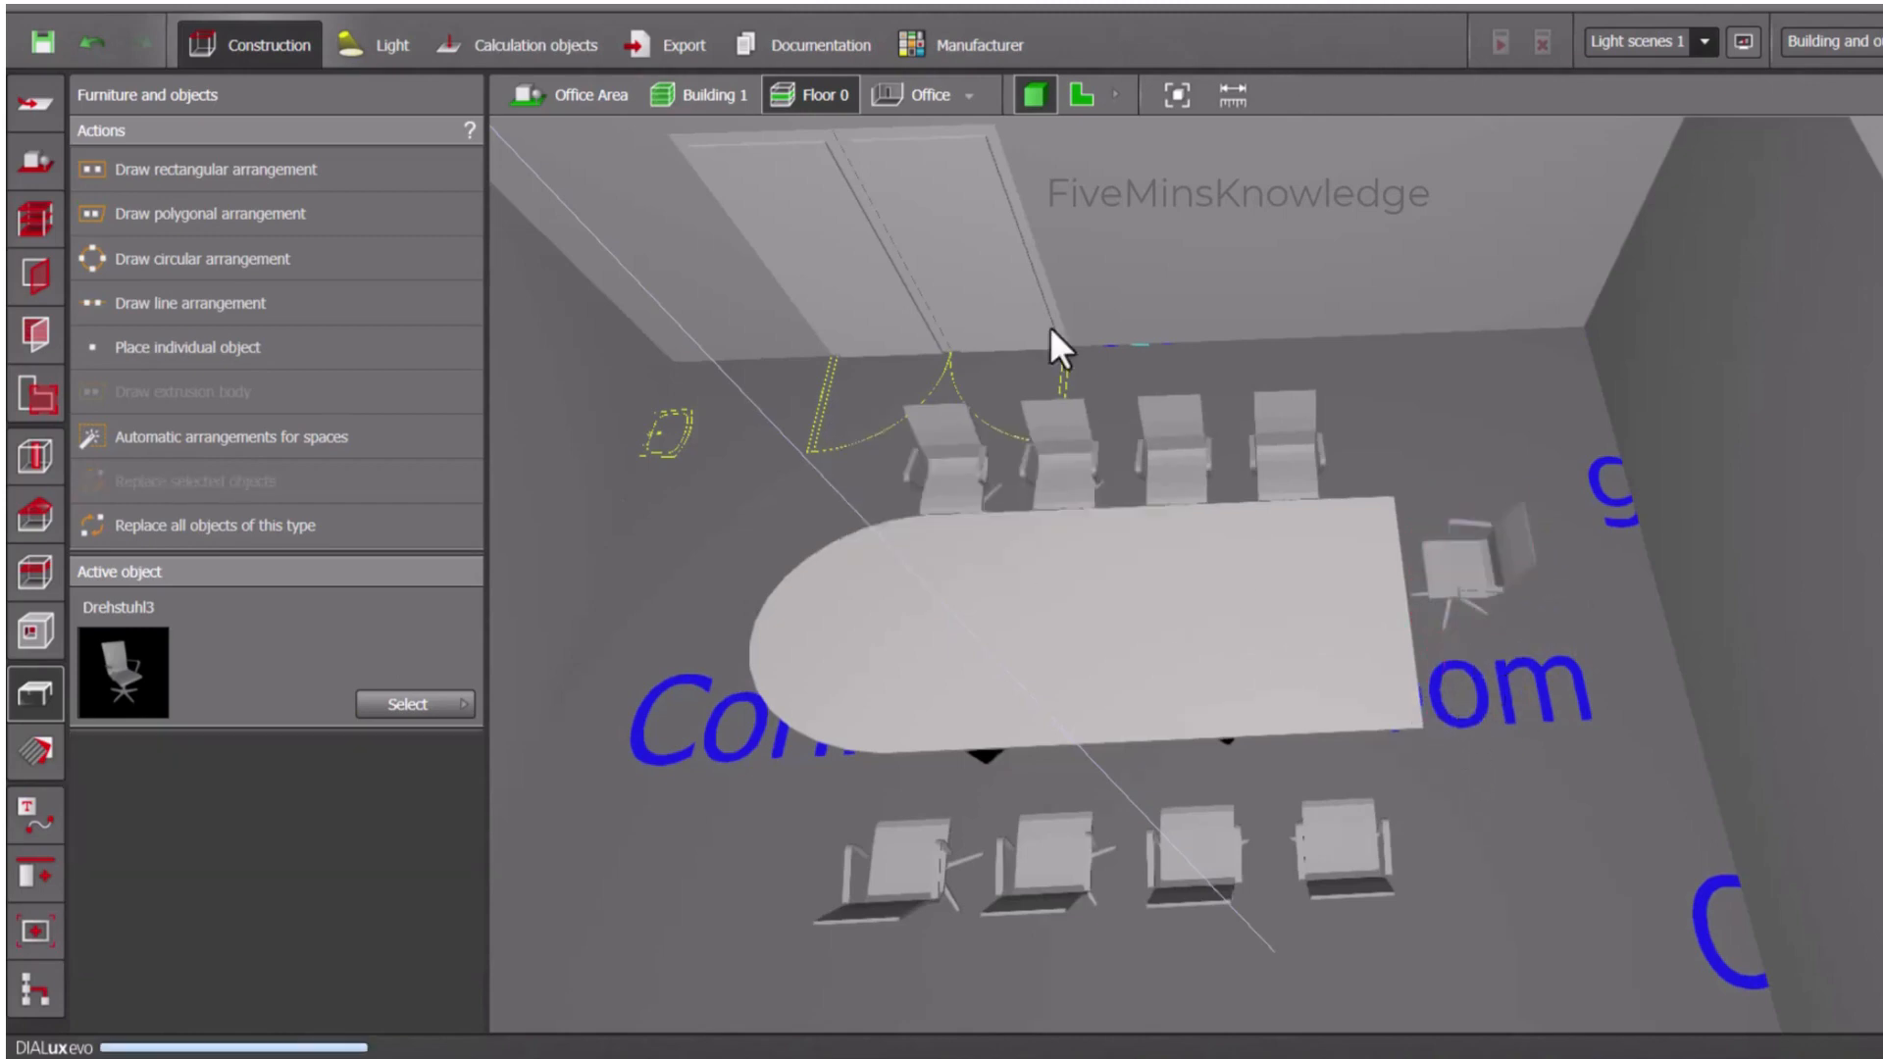
pyautogui.click(1395, 622)
pyautogui.click(1487, 774)
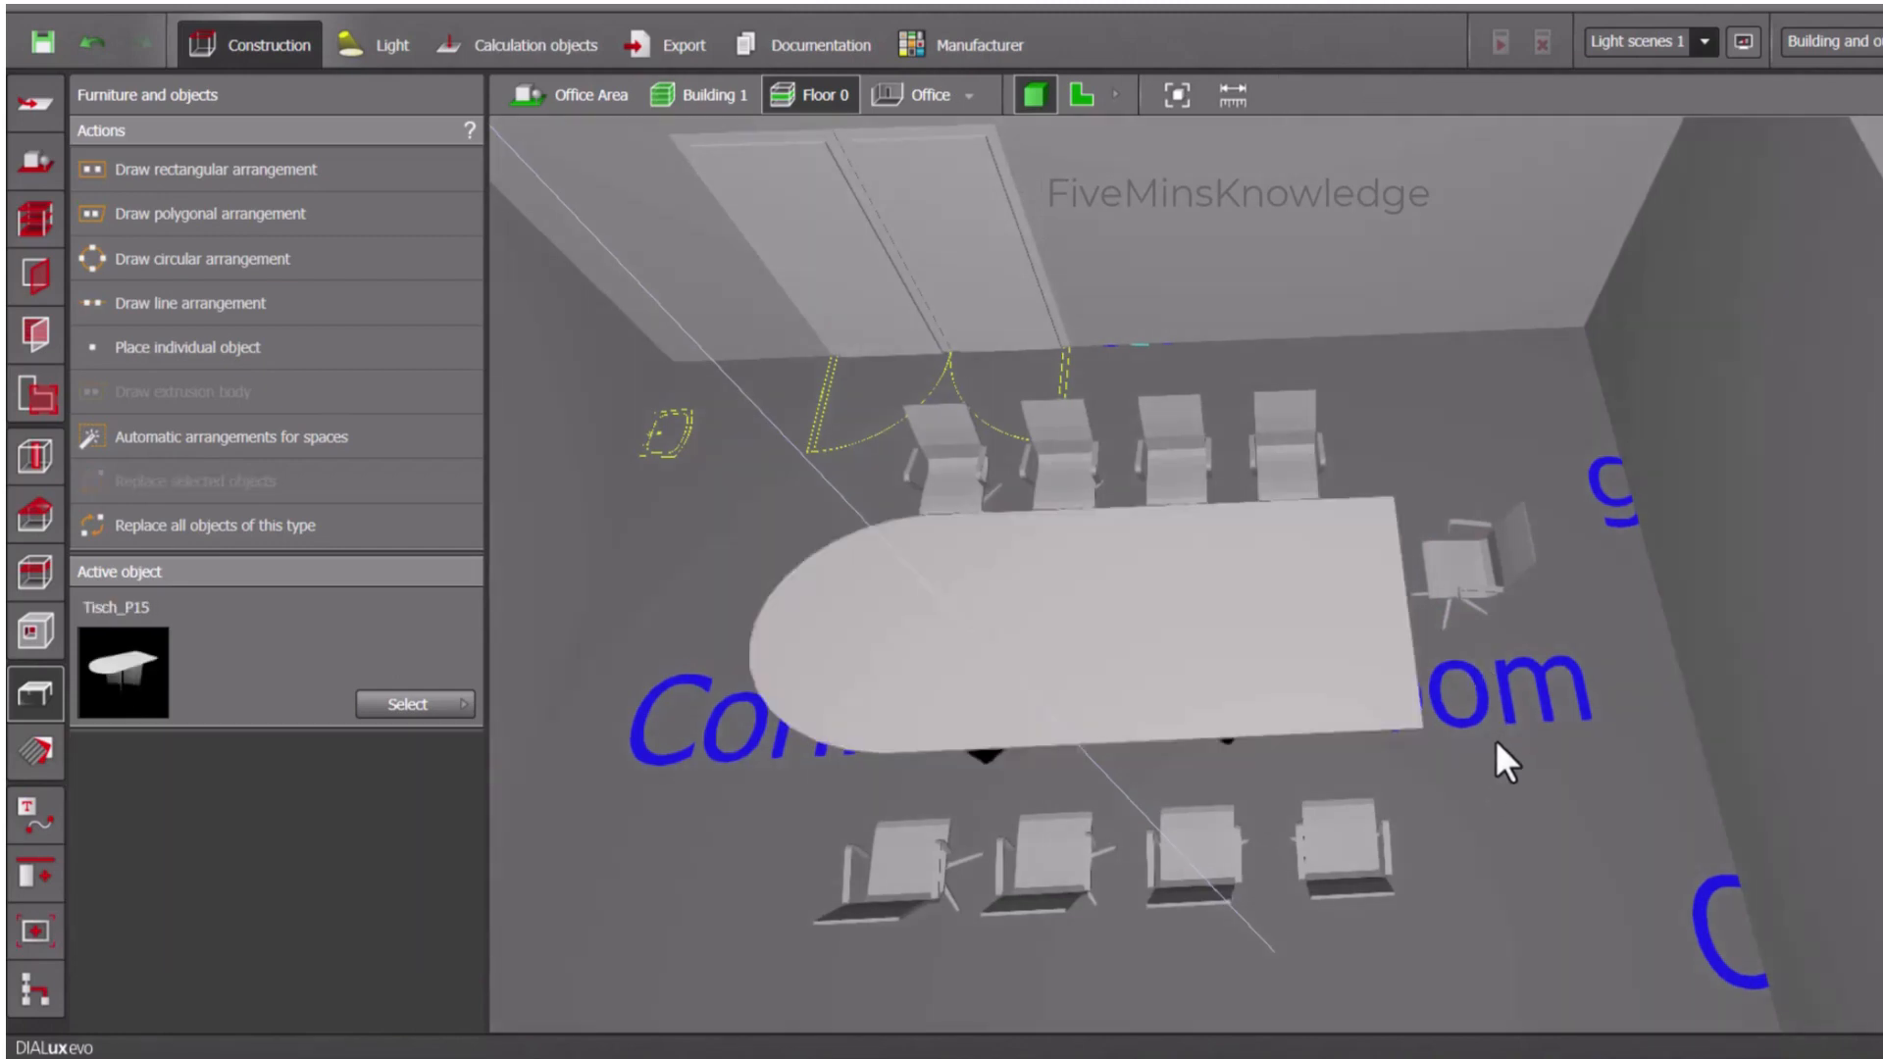
pyautogui.moveTo(1501, 756); pyautogui.dragTo(1670, 771)
pyautogui.click(1357, 537)
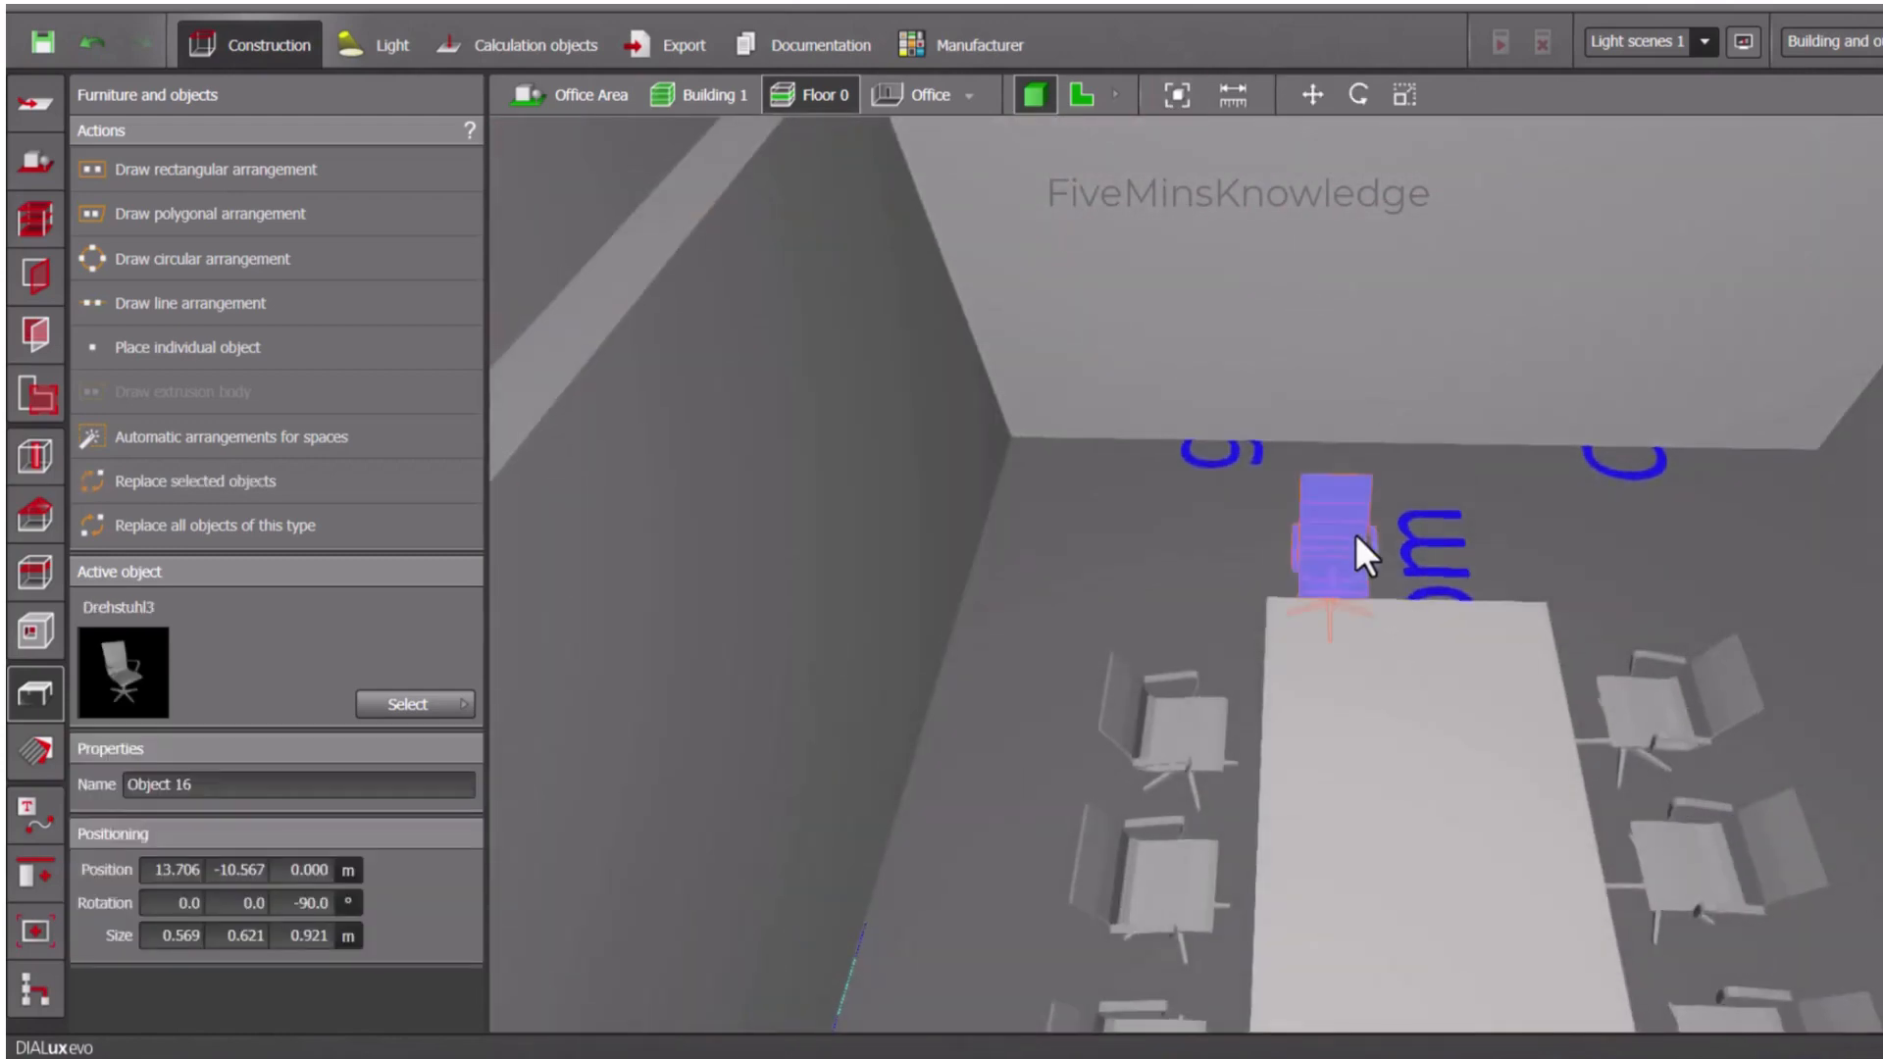
pyautogui.click(1312, 94)
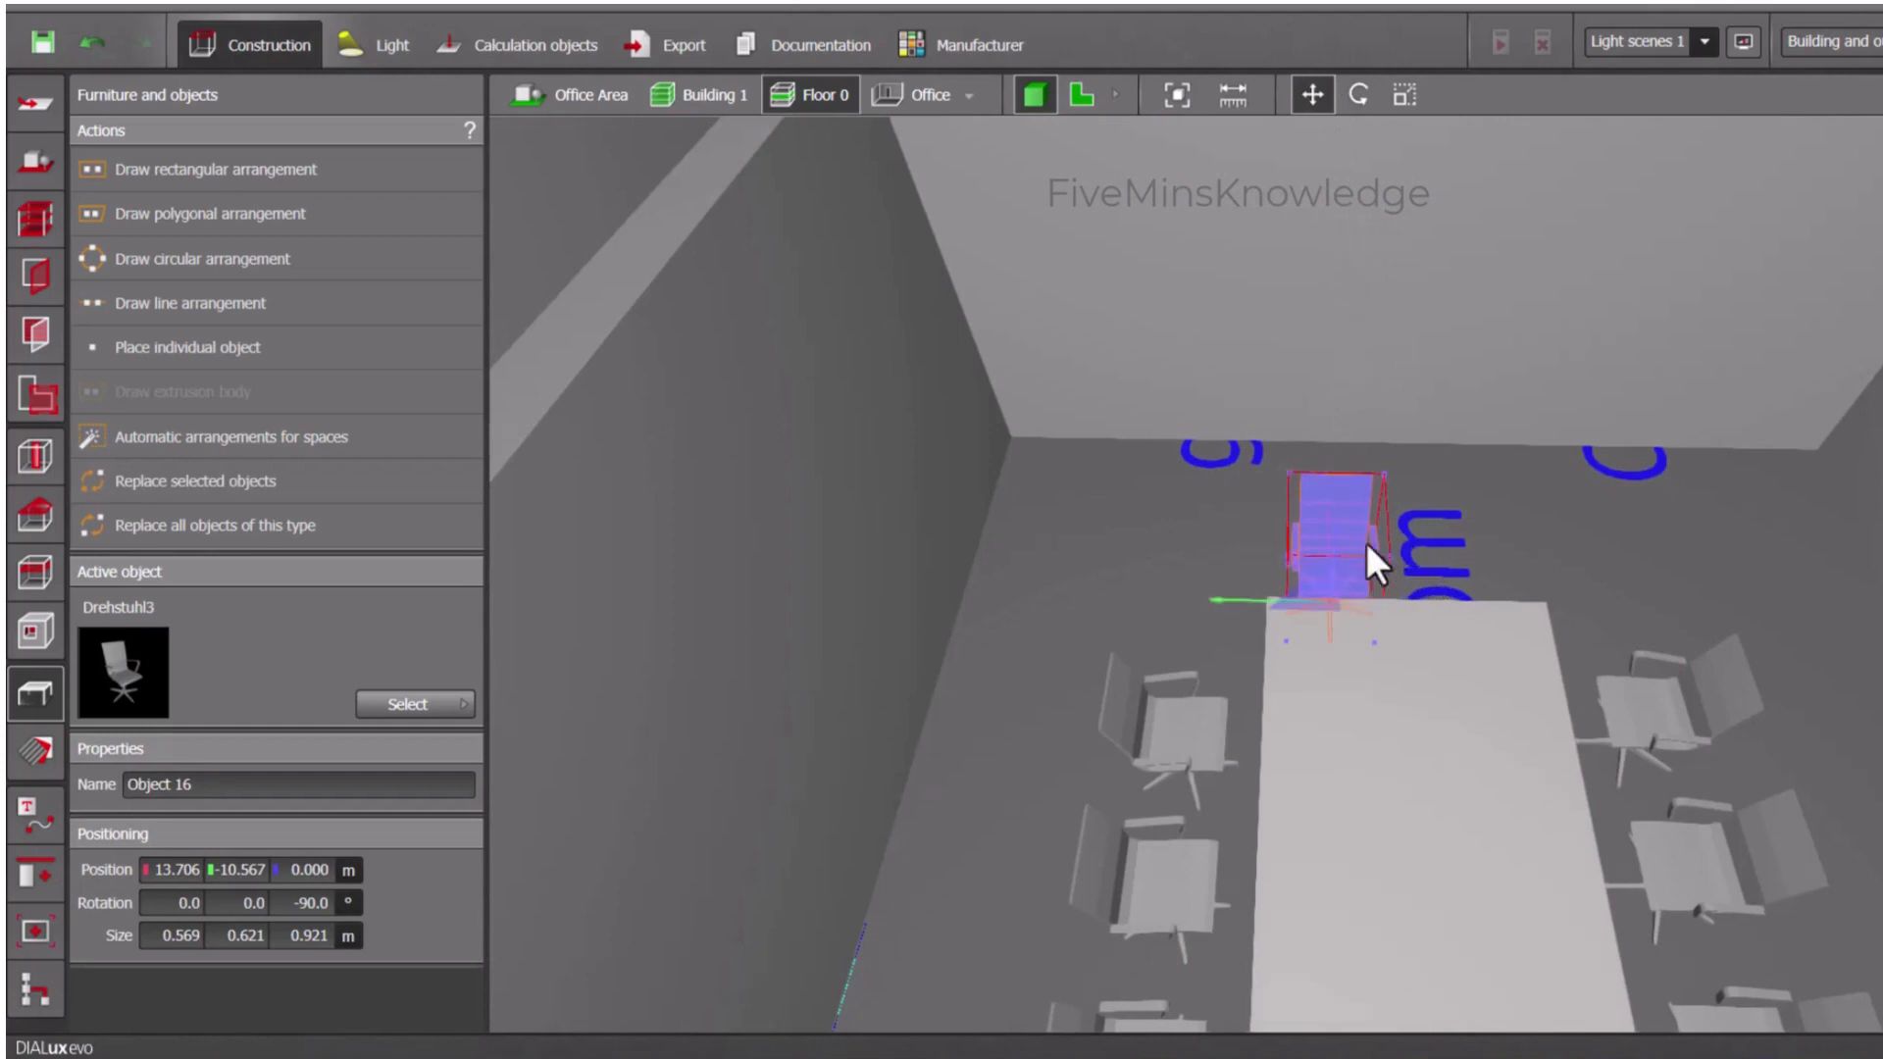
pyautogui.moveTo(1252, 598); pyautogui.dragTo(1304, 598)
pyautogui.click(1517, 515)
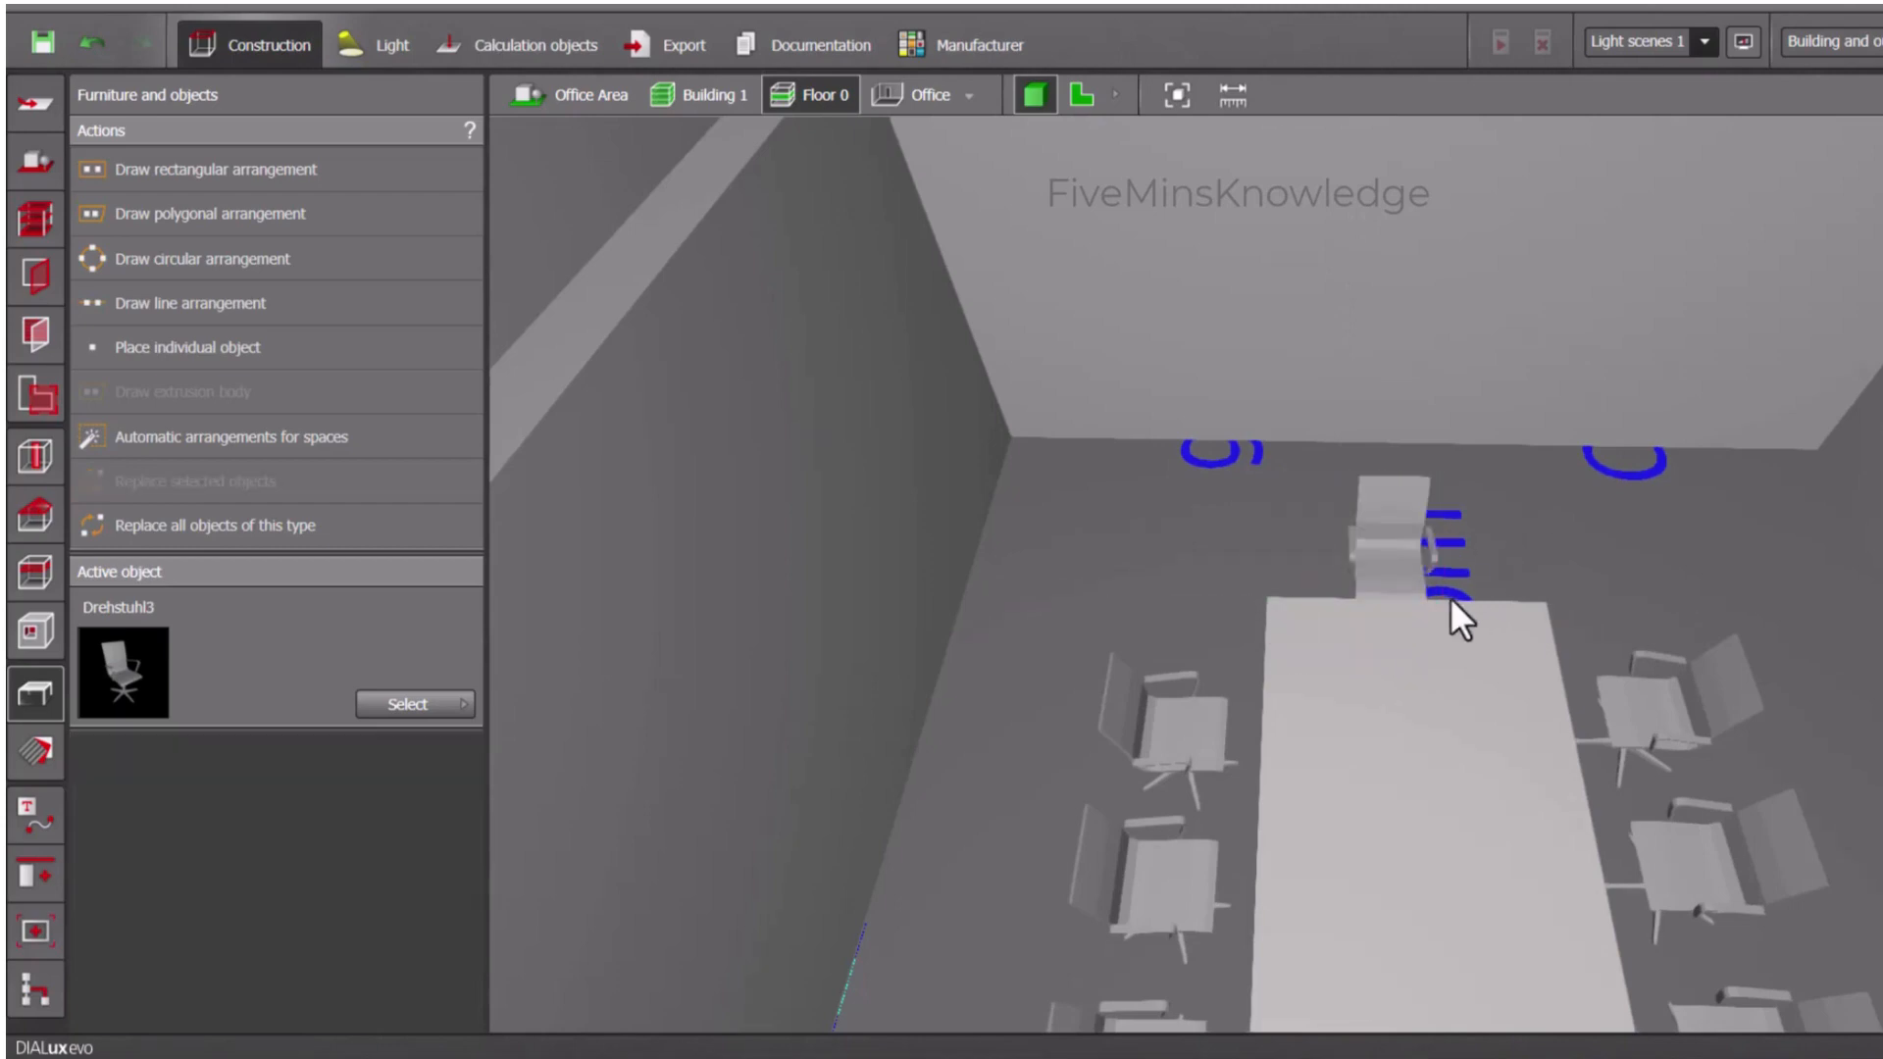
# - Choose the RED AND BLUE Chair from the project's objects and place one in the Conference Room near the table's rounded end
pyautogui.scroll(-5, 1447, 628)
pyautogui.moveTo(1433, 714); pyautogui.dragTo(1198, 669, button='right')
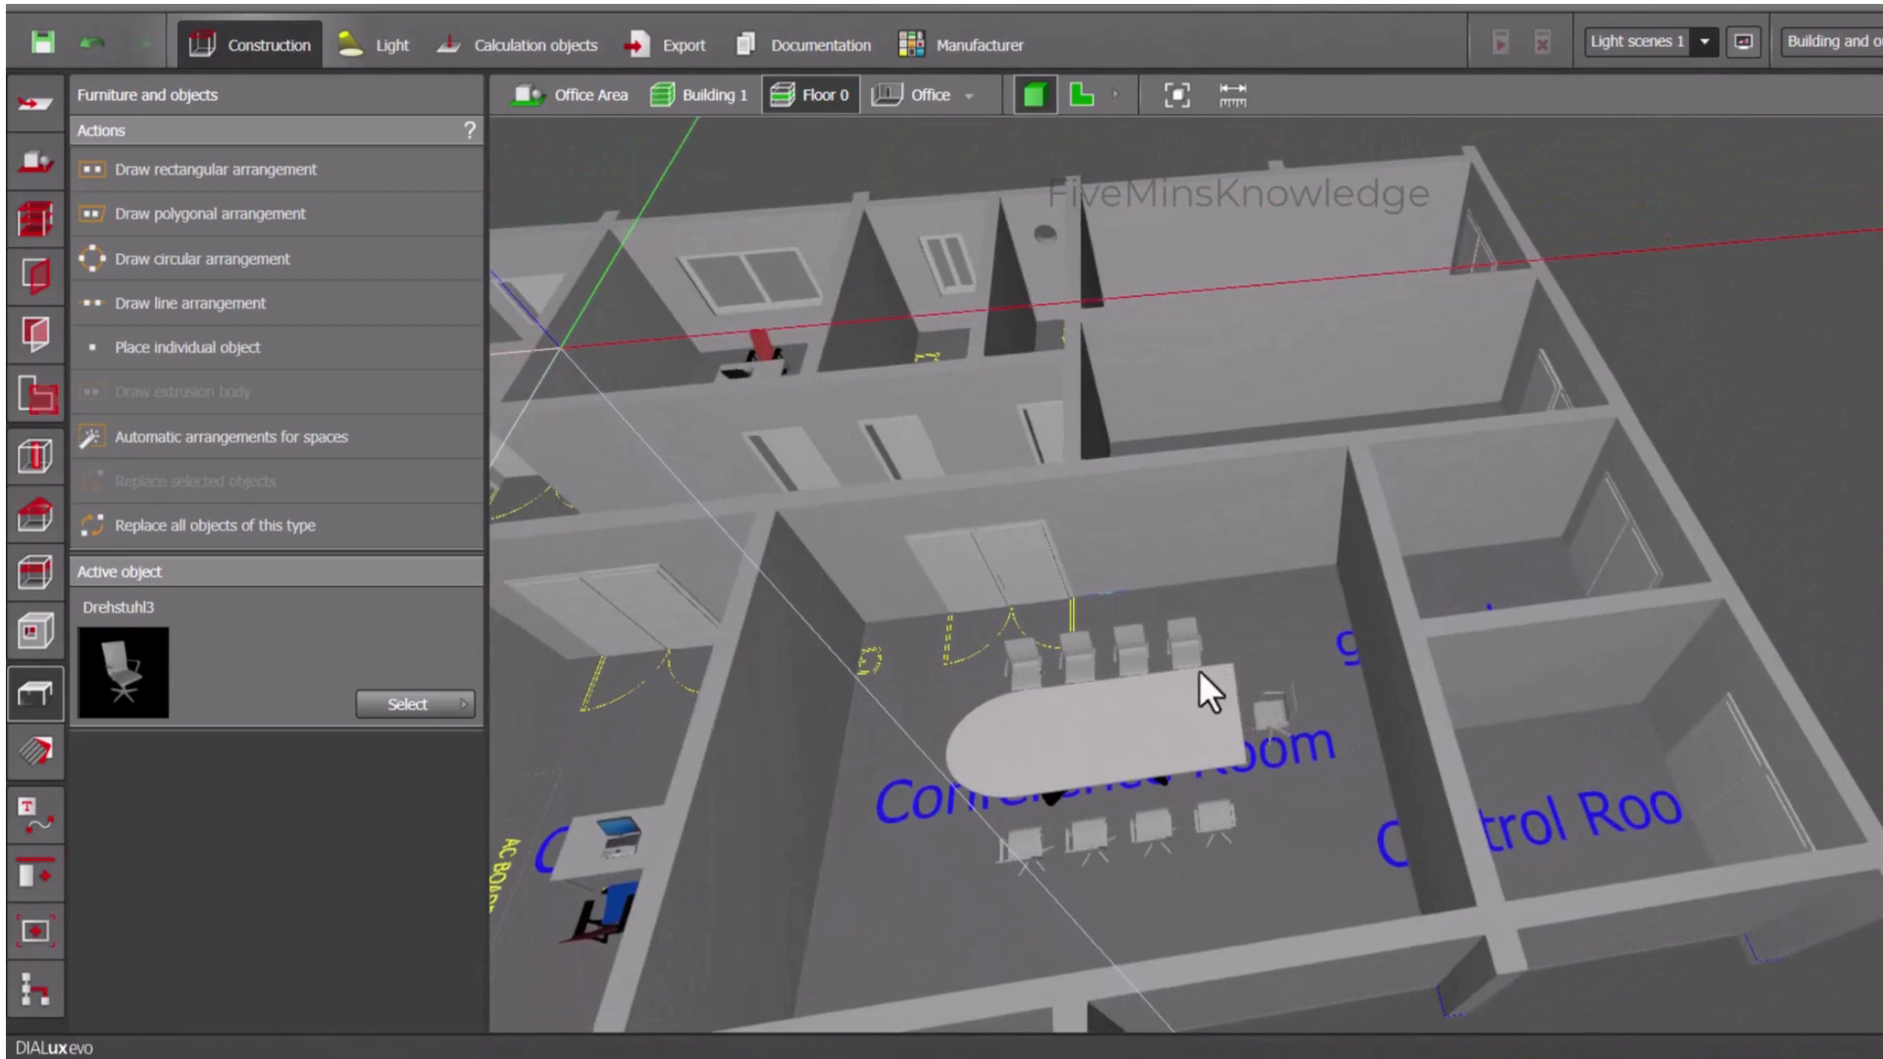
pyautogui.click(402, 706)
pyautogui.click(673, 481)
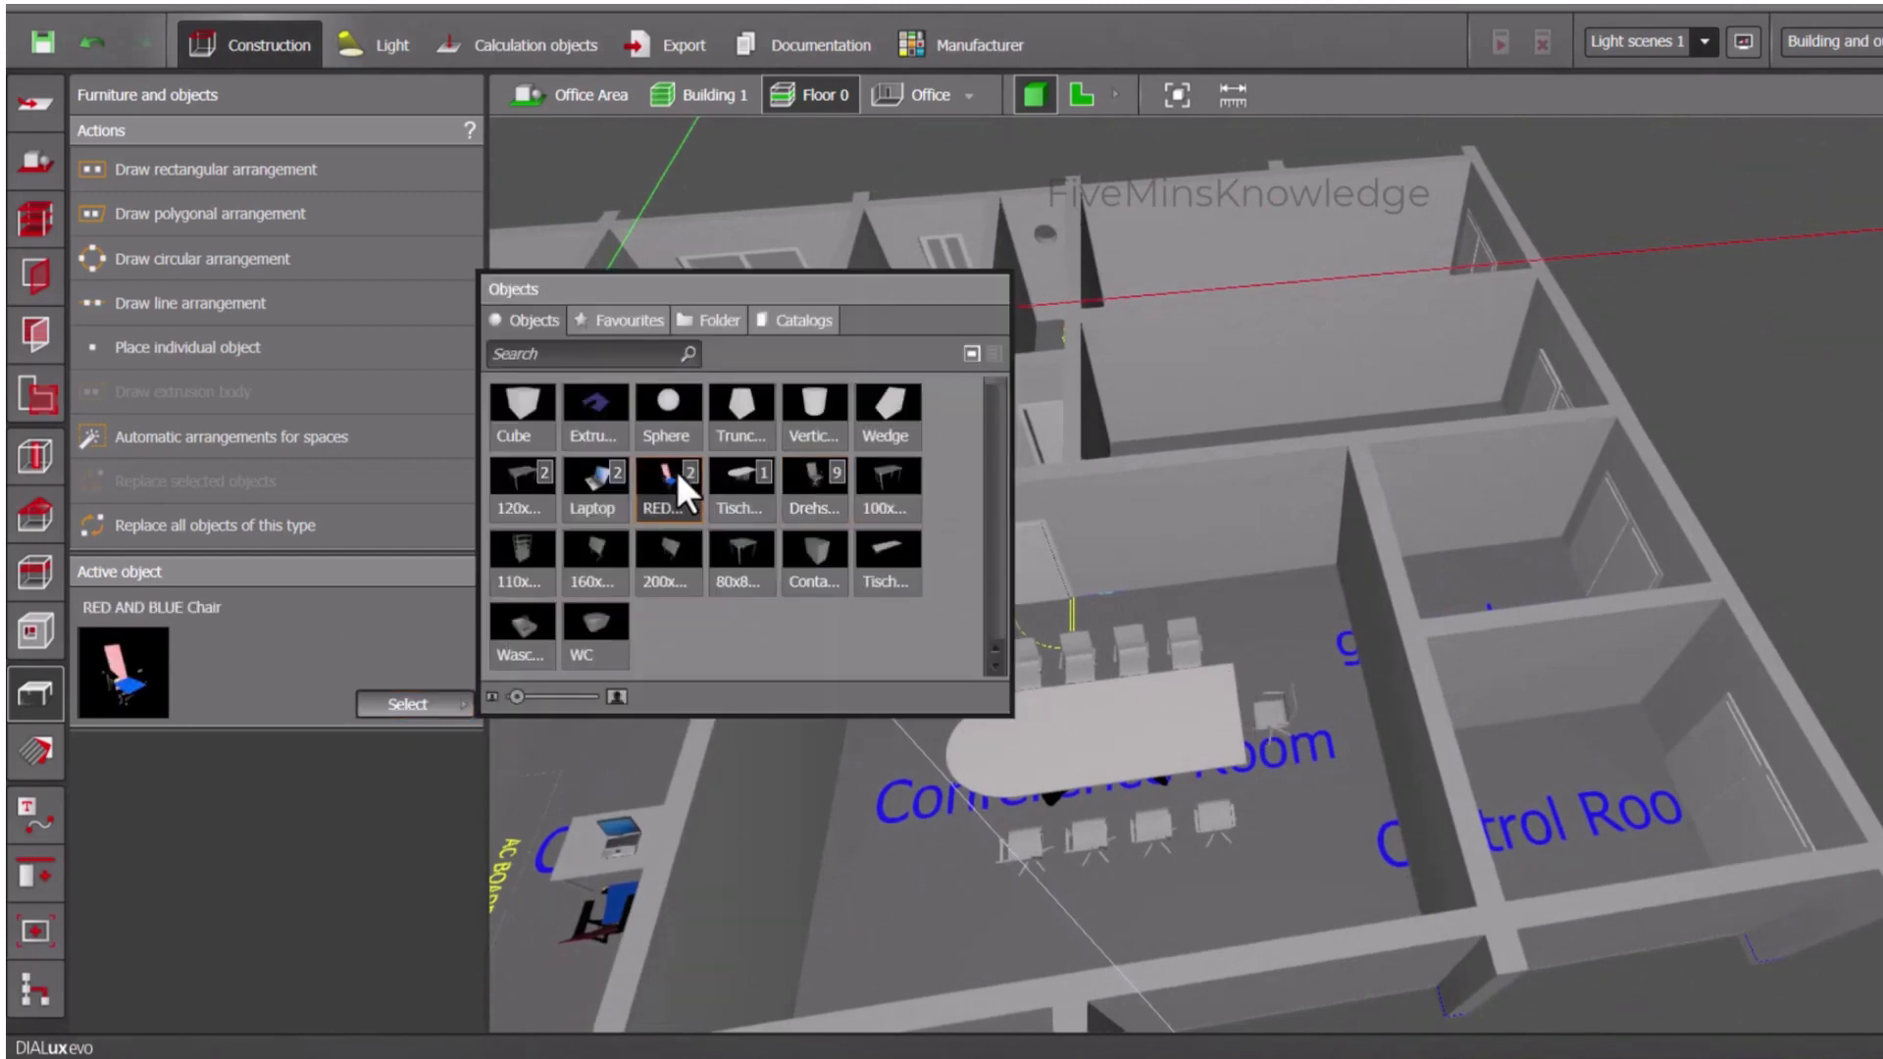
pyautogui.click(909, 731)
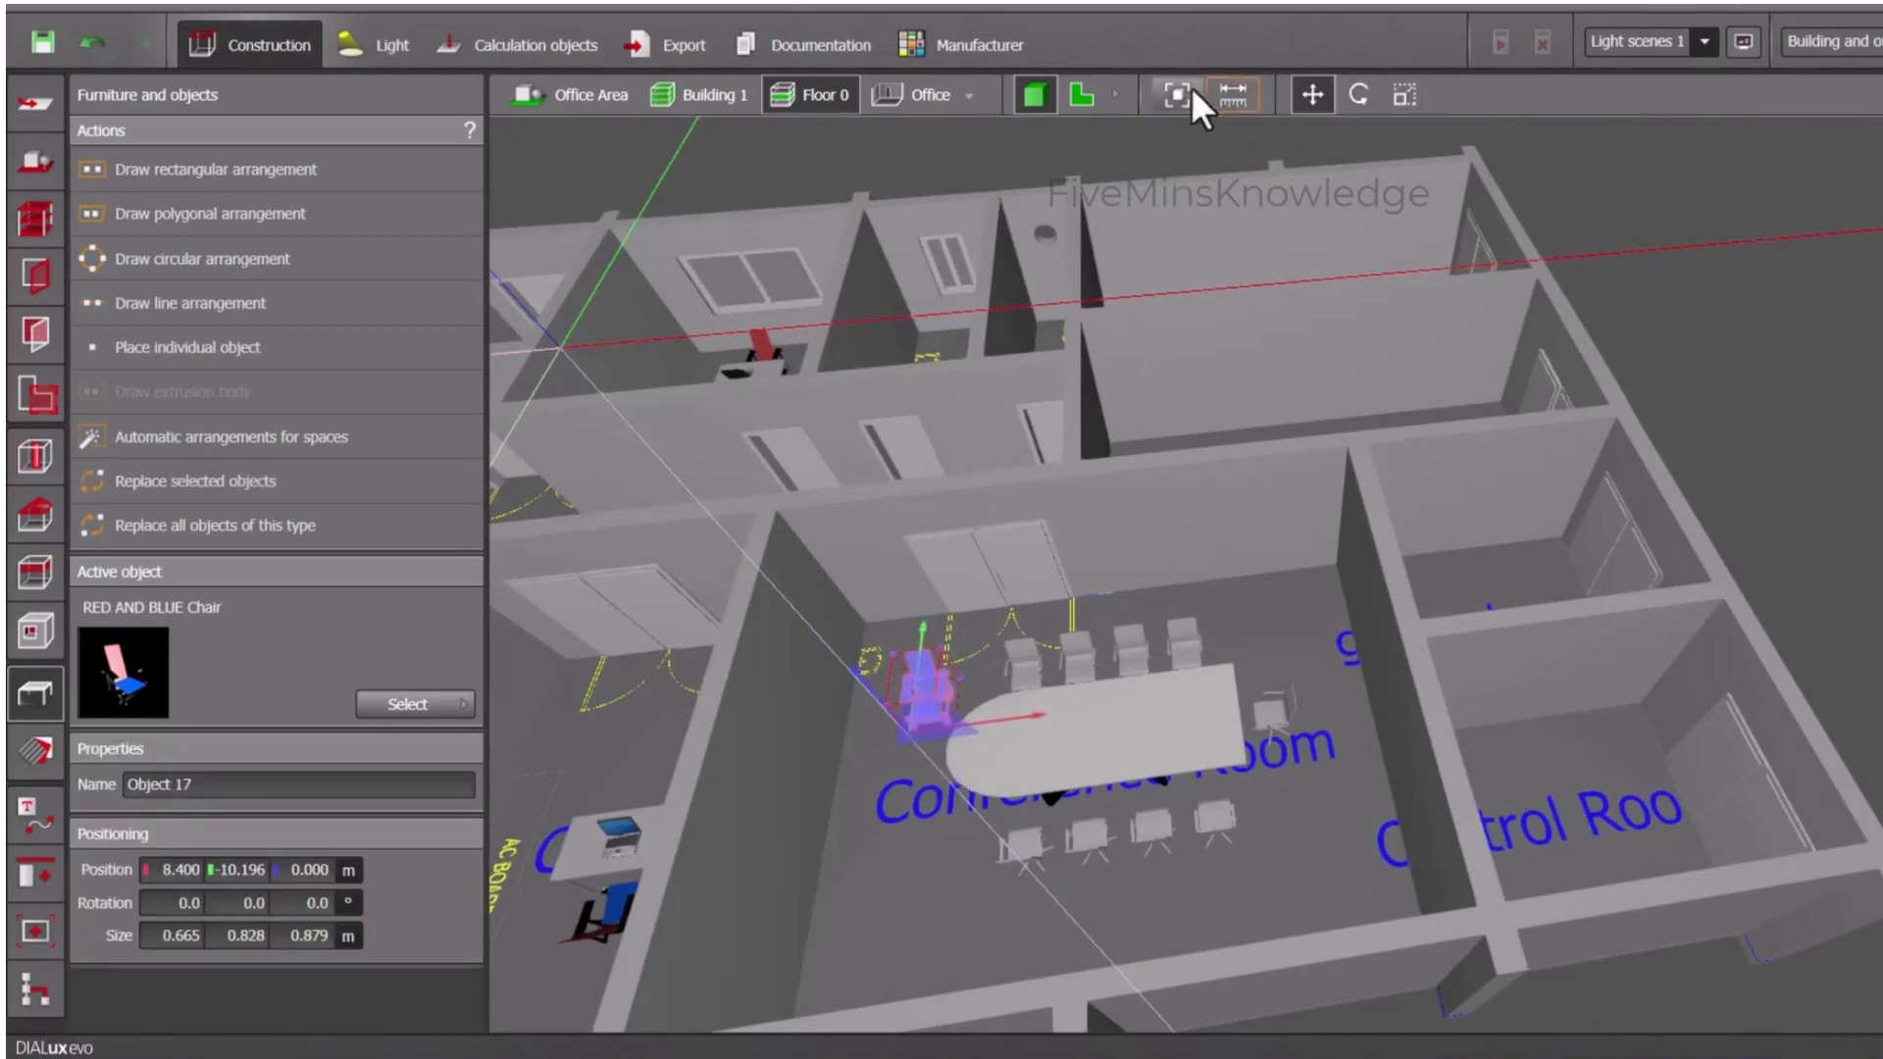
# - In plan view, rotate the RED AND BLUE Chair to 90° and move it against the middle of the table's rounded end
pyautogui.click(1082, 93)
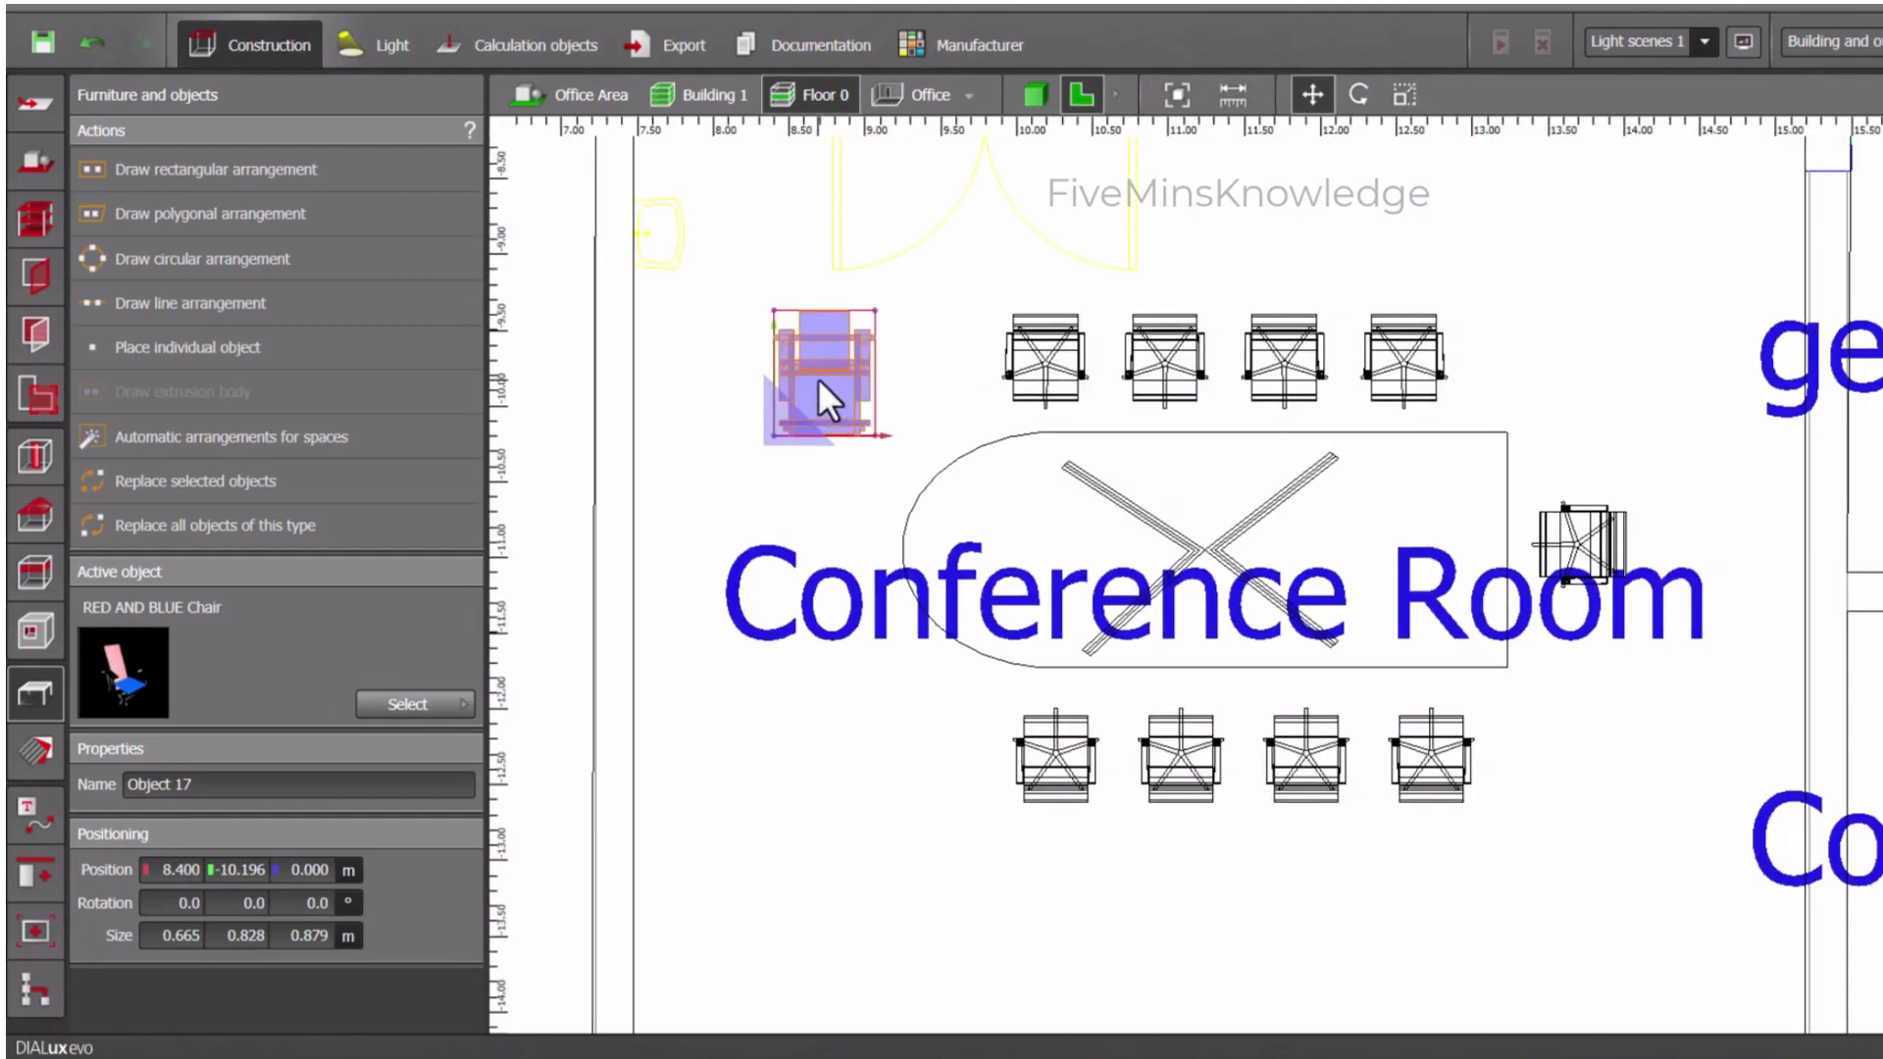
pyautogui.click(1313, 95)
pyautogui.moveTo(803, 414)
pyautogui.mouseDown()
pyautogui.moveTo(802, 608)
pyautogui.moveTo(991, 521)
pyautogui.moveTo(916, 431)
pyautogui.moveTo(792, 388)
pyautogui.mouseUp()
pyautogui.click(1358, 94)
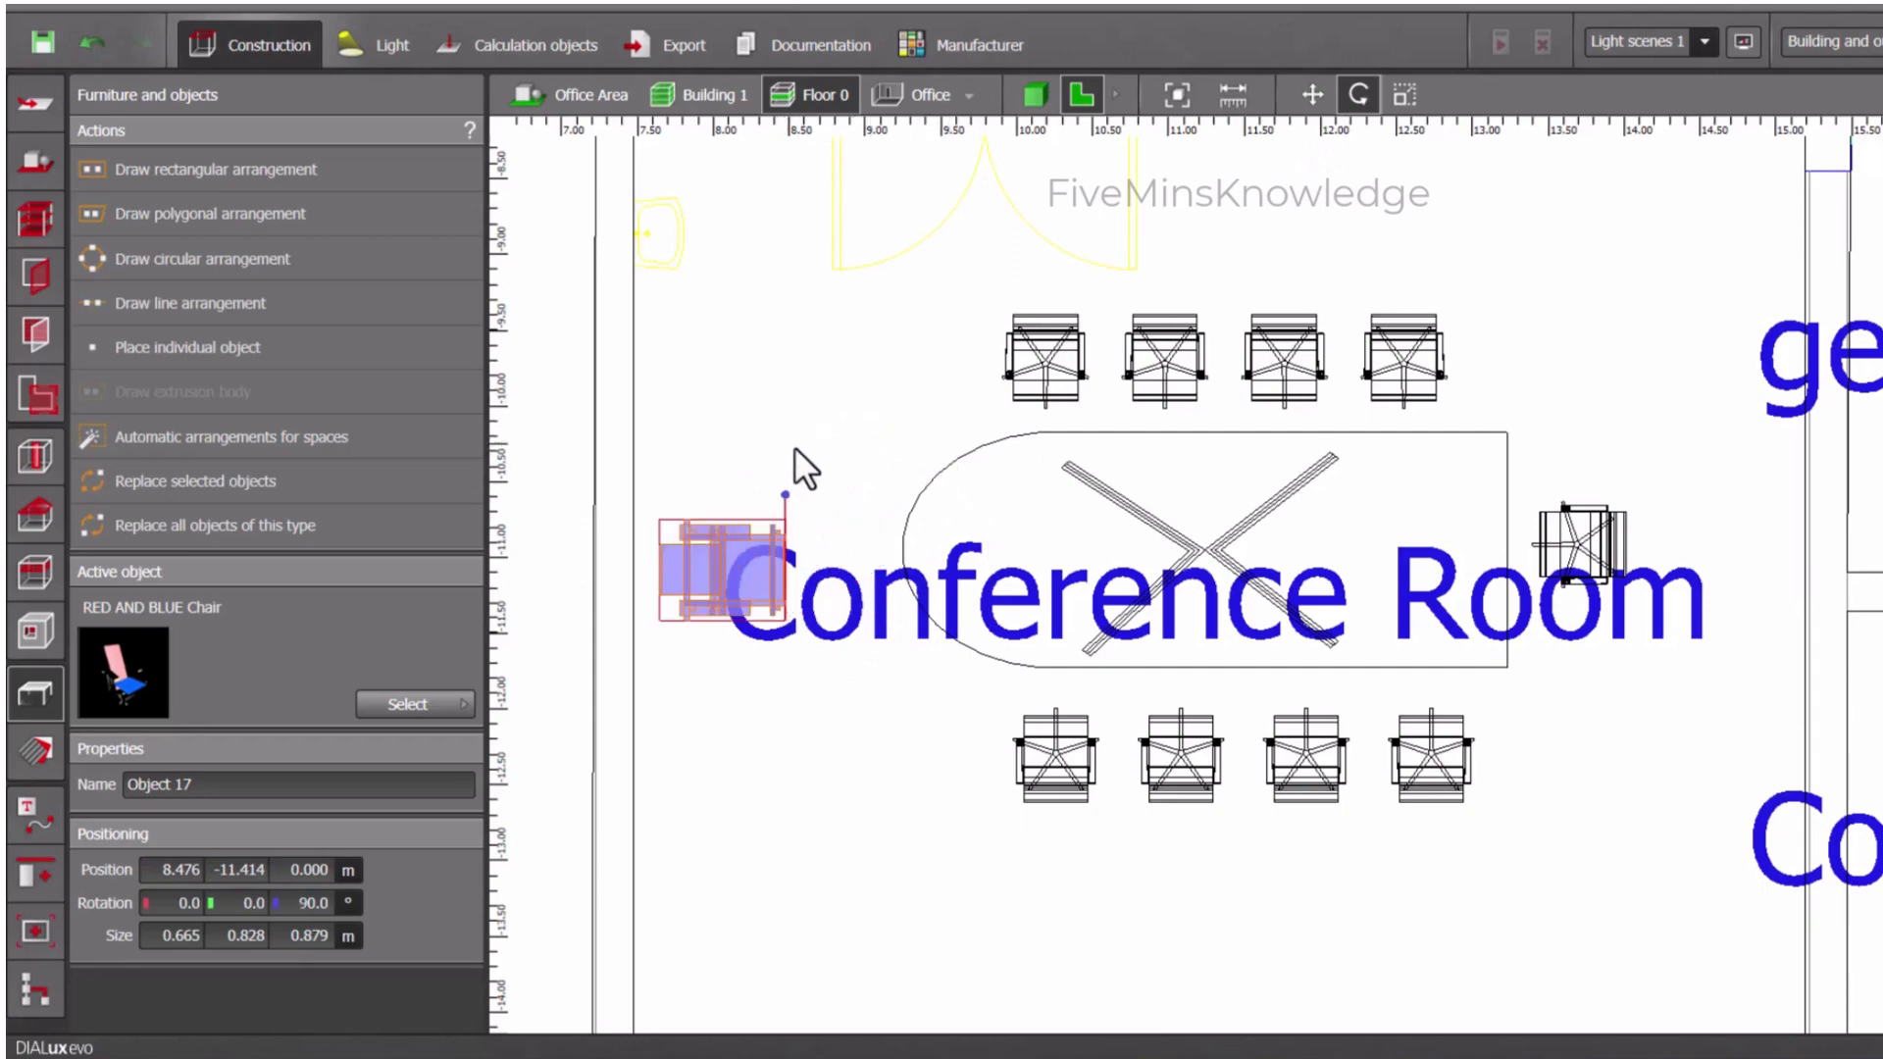
pyautogui.click(1305, 95)
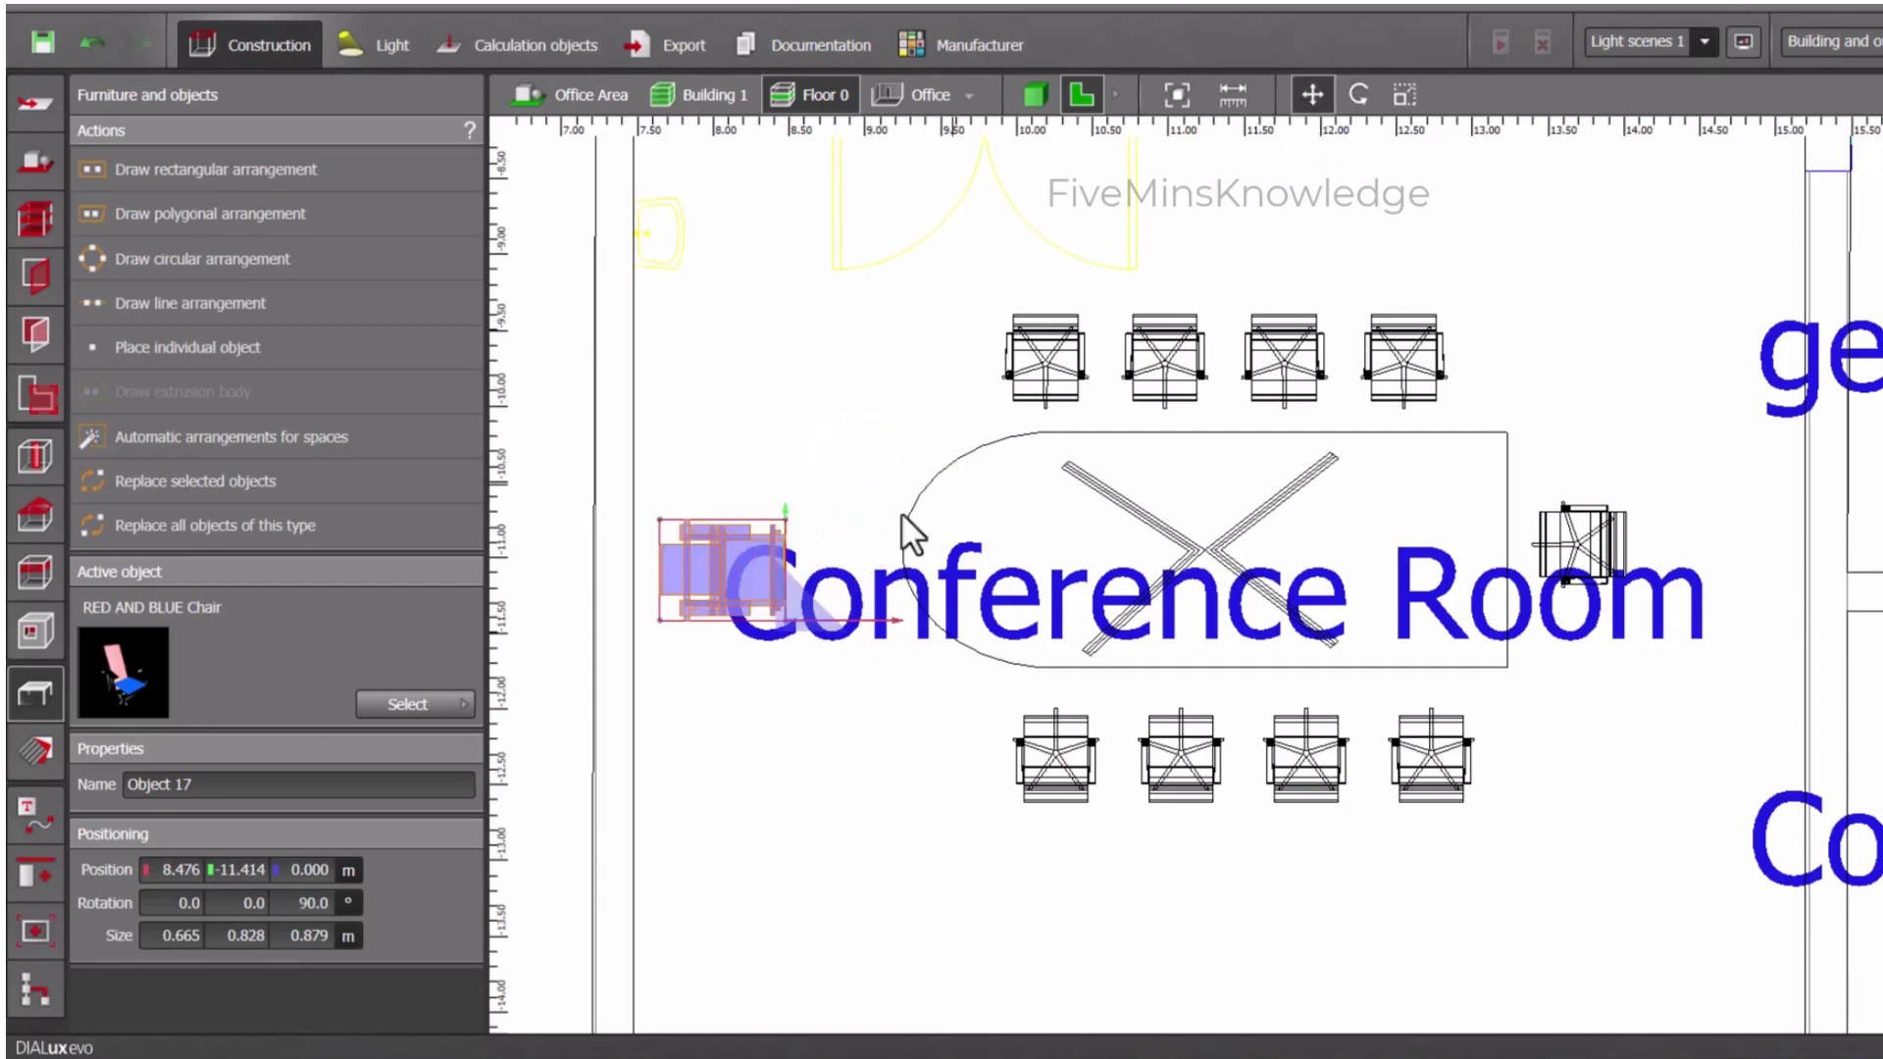
pyautogui.moveTo(780, 608); pyautogui.dragTo(900, 595)
pyautogui.click(862, 731)
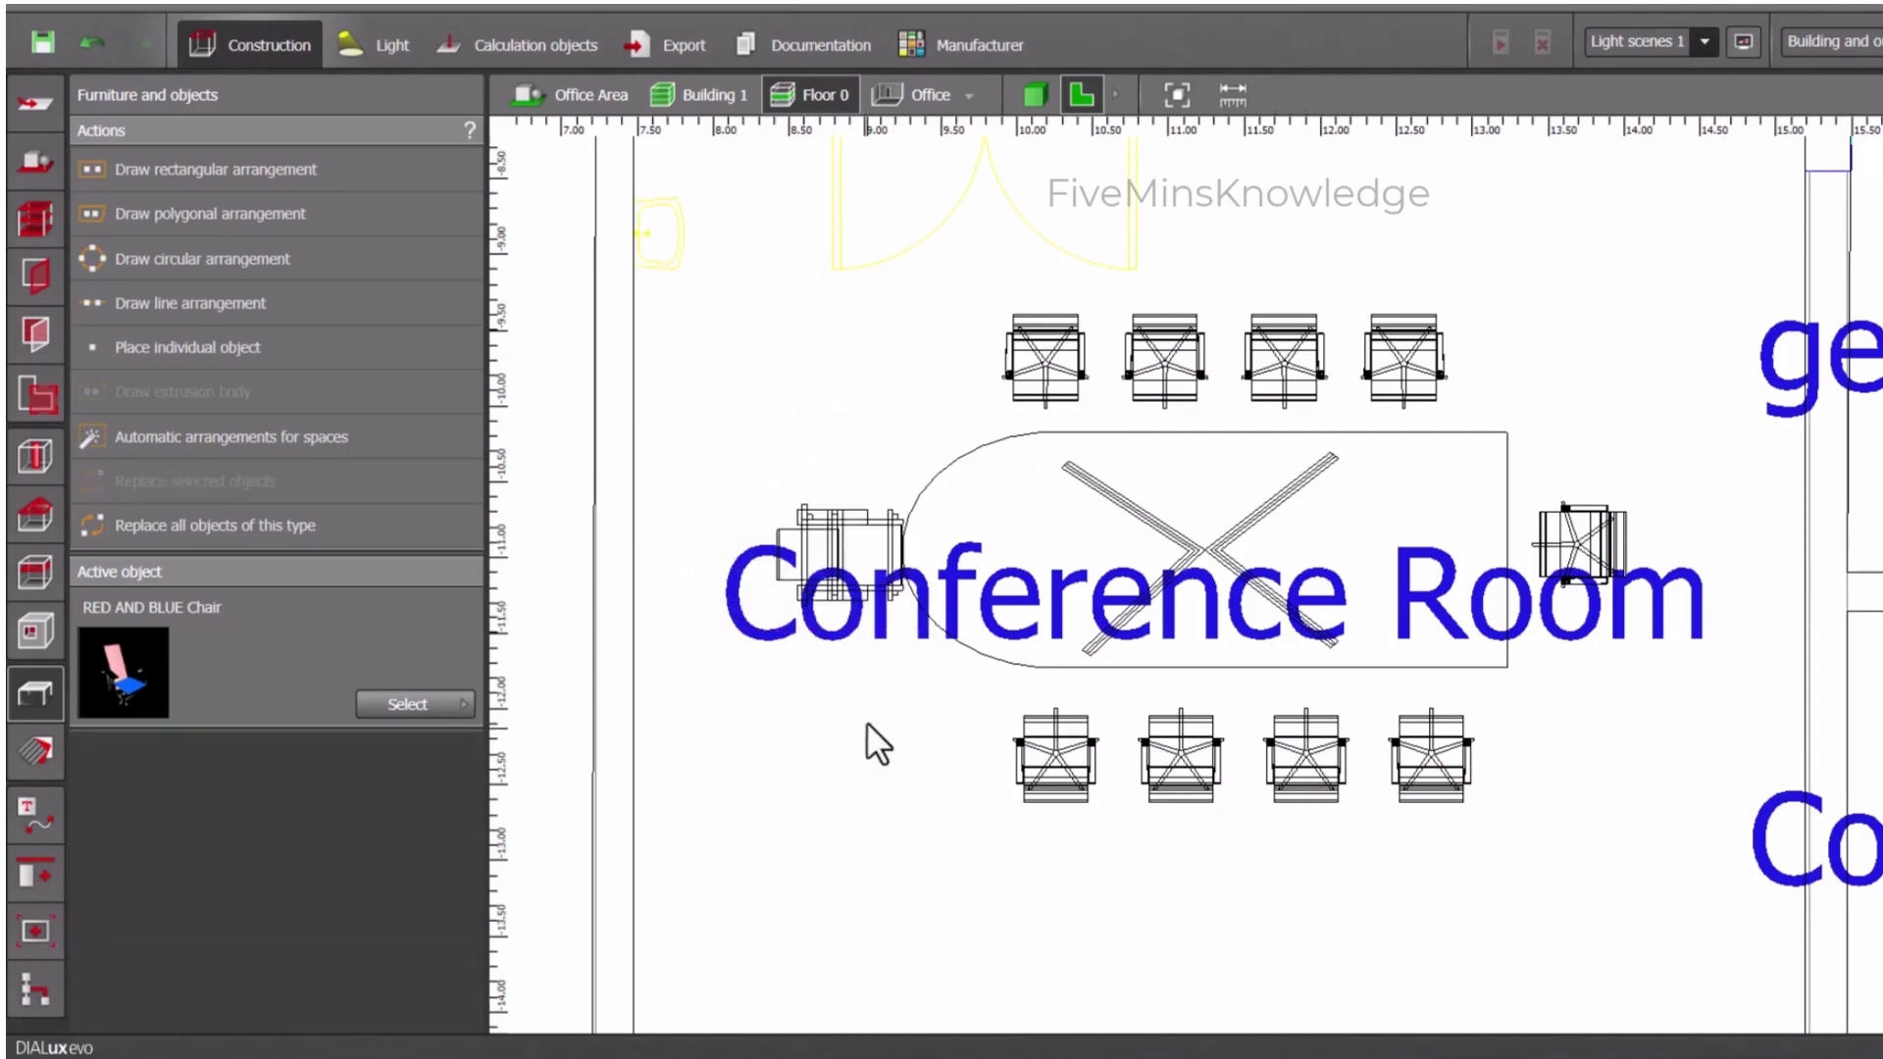
# - Choose the 200x80 technical board from the Office furniture category of the object catalogue as the active object
pyautogui.click(386, 703)
pyautogui.click(799, 321)
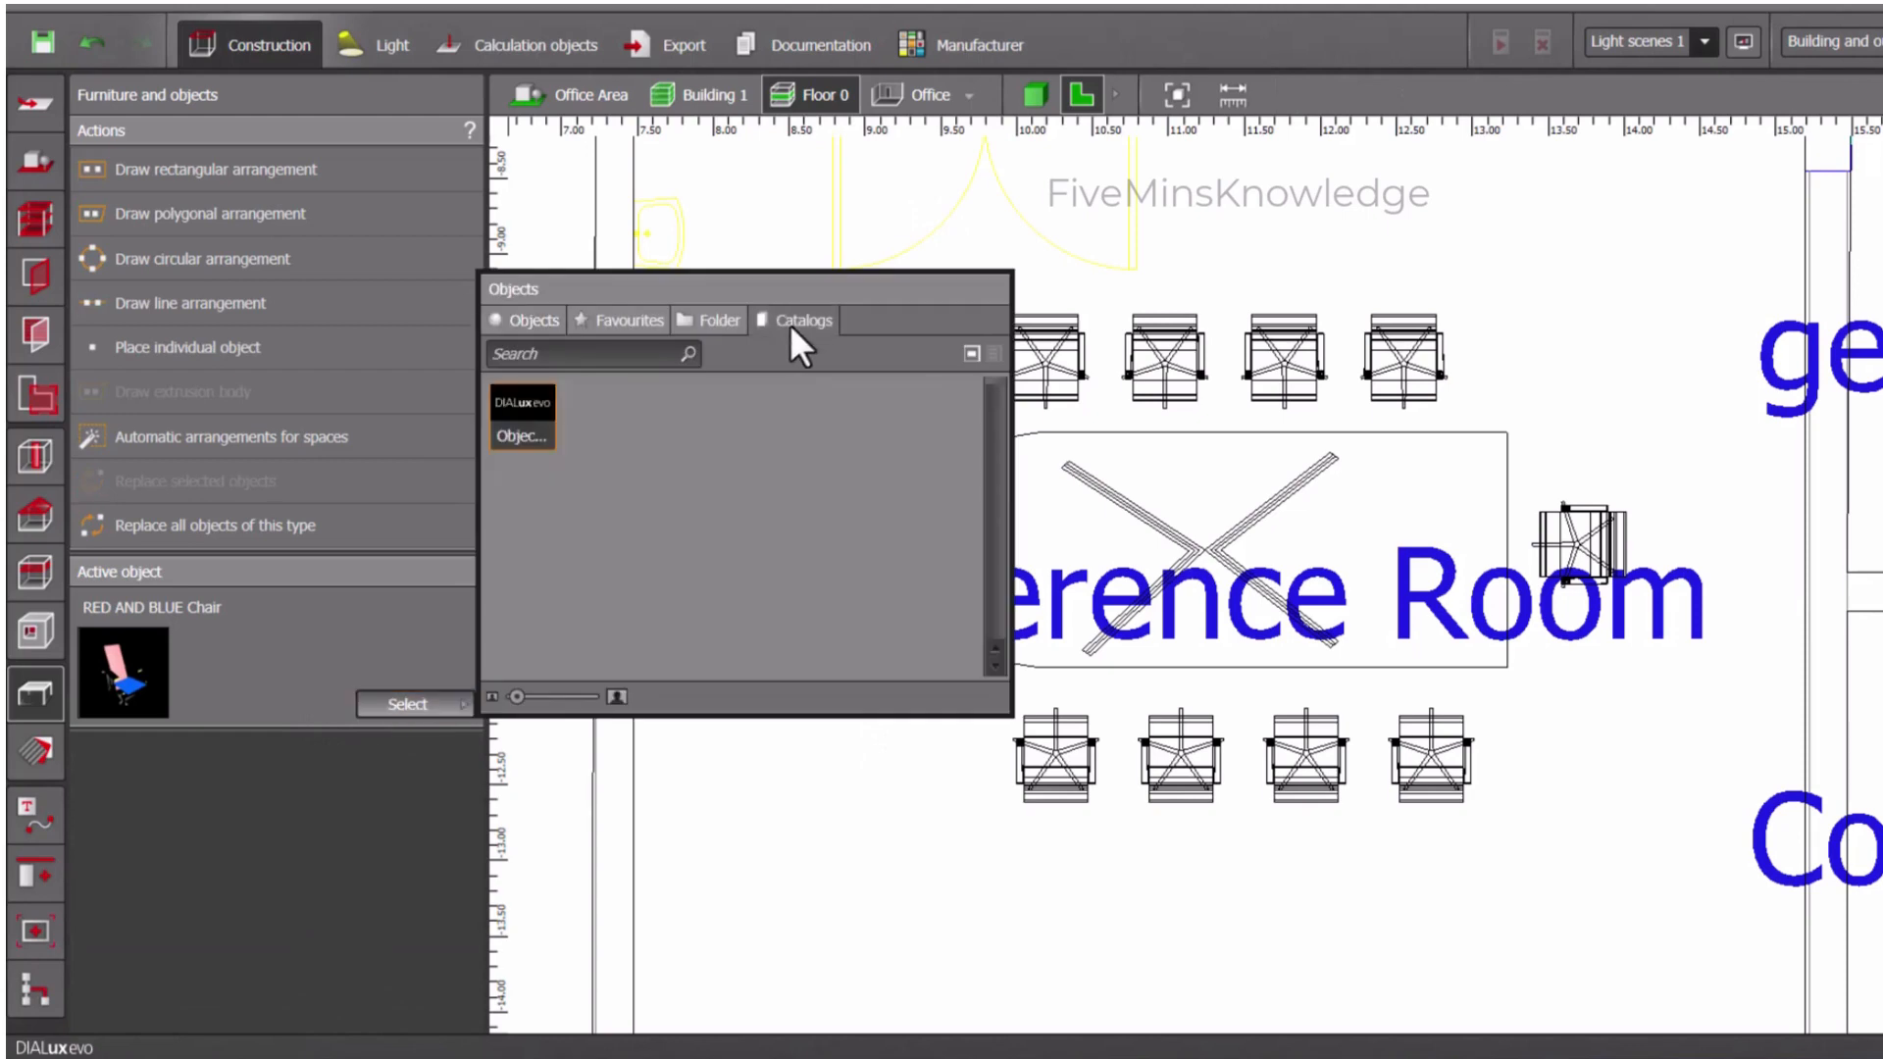
pyautogui.doubleClick(555, 403)
pyautogui.click(295, 285)
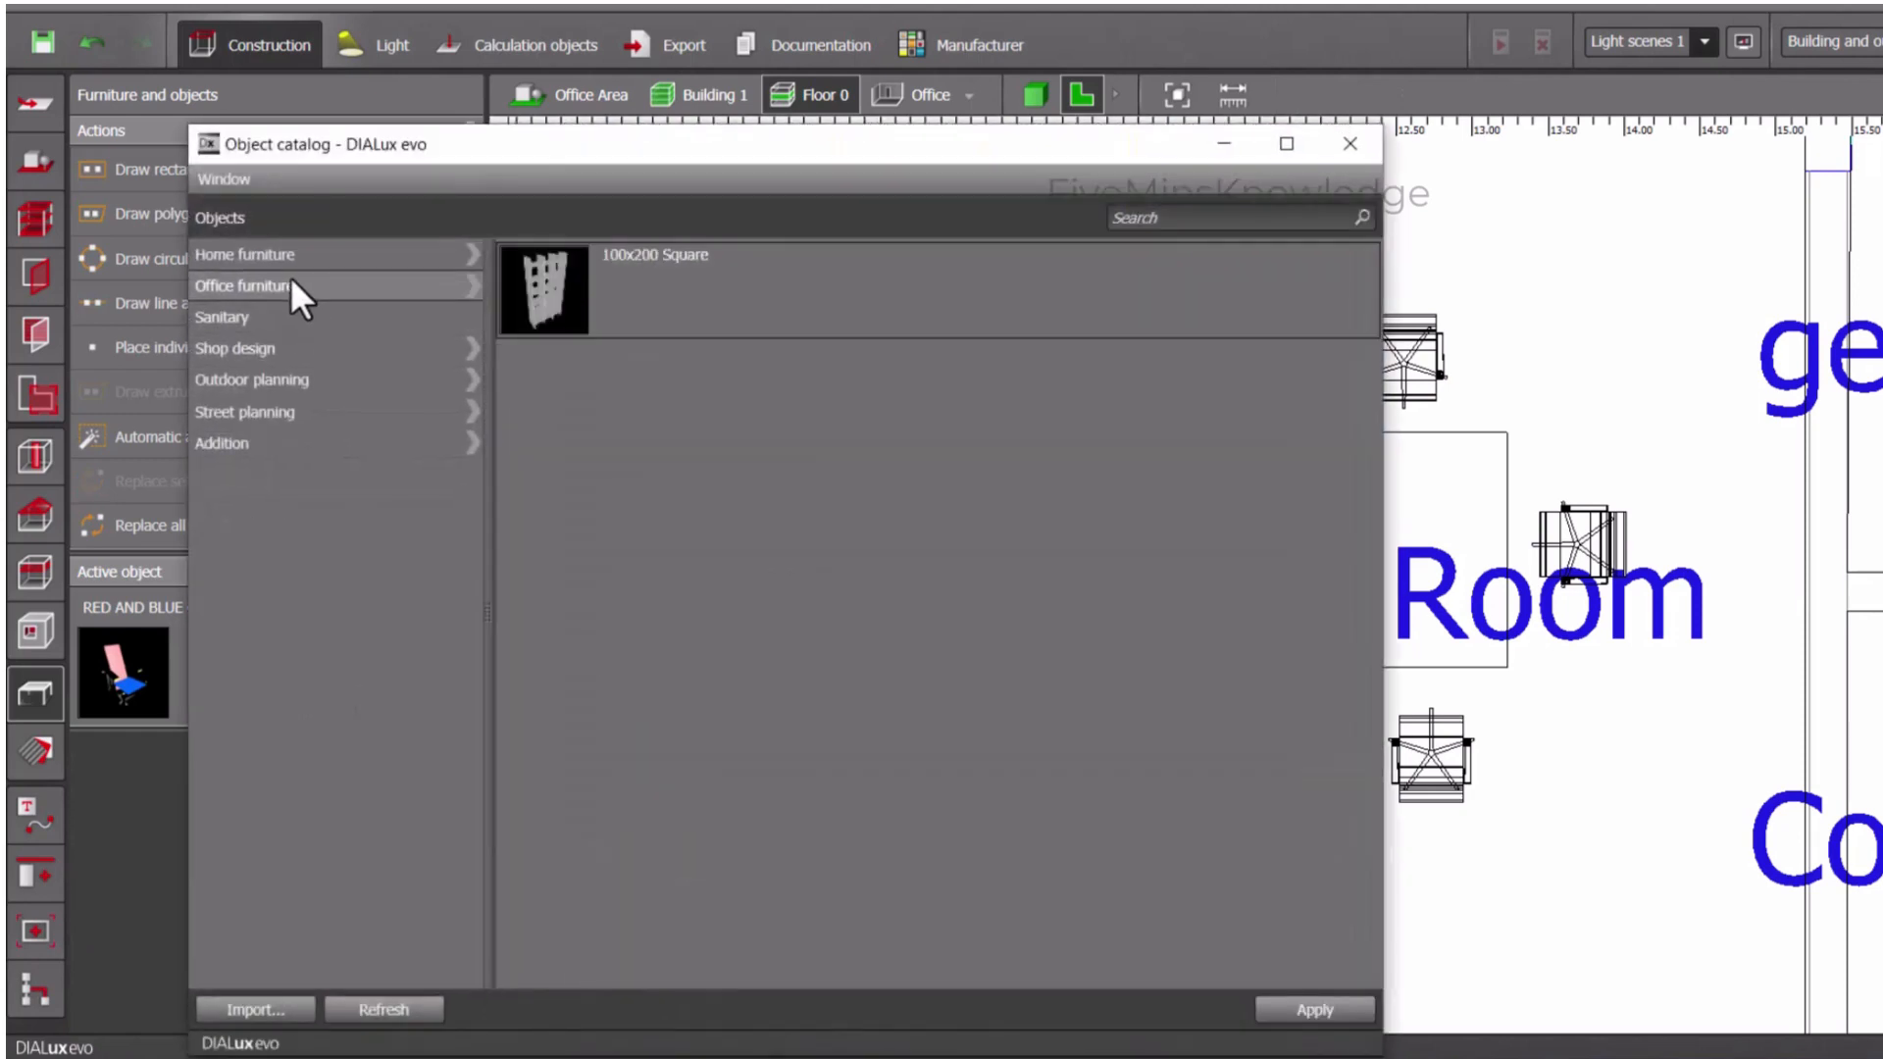
pyautogui.scroll(-10, 714, 696)
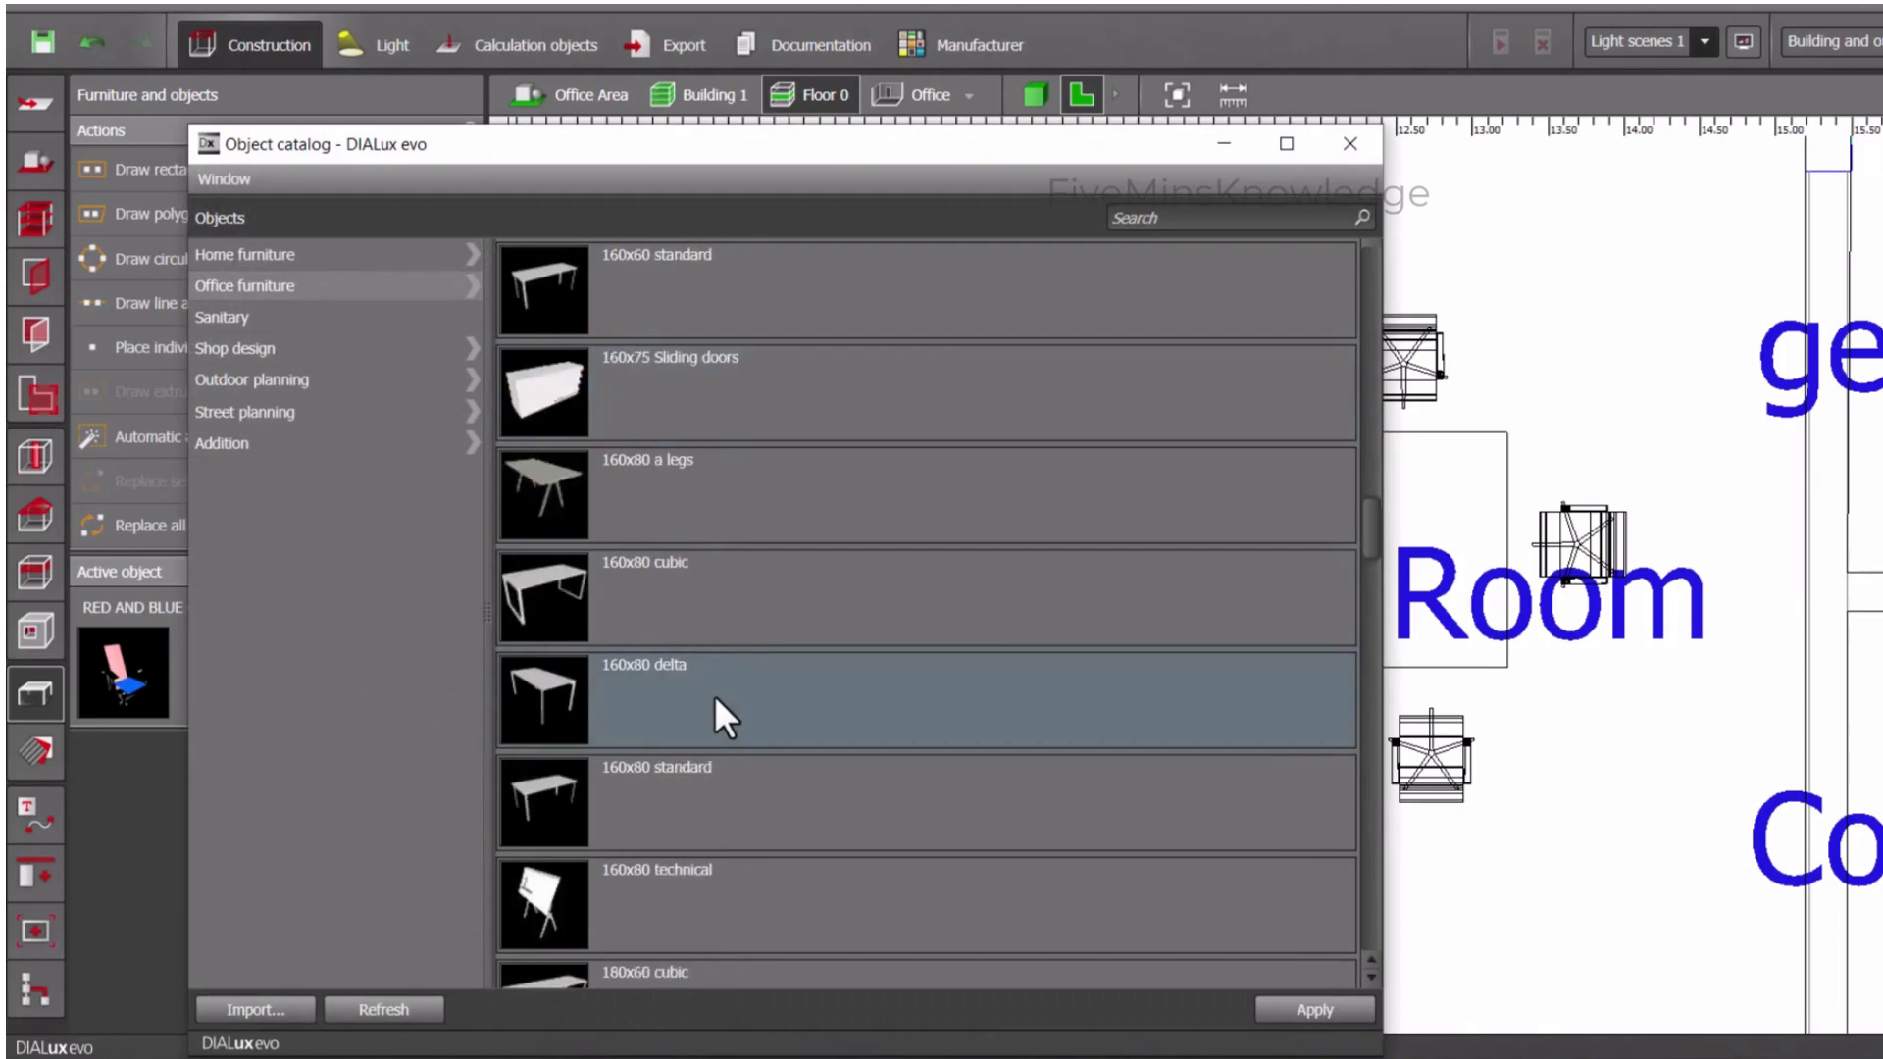
pyautogui.scroll(-10, 714, 697)
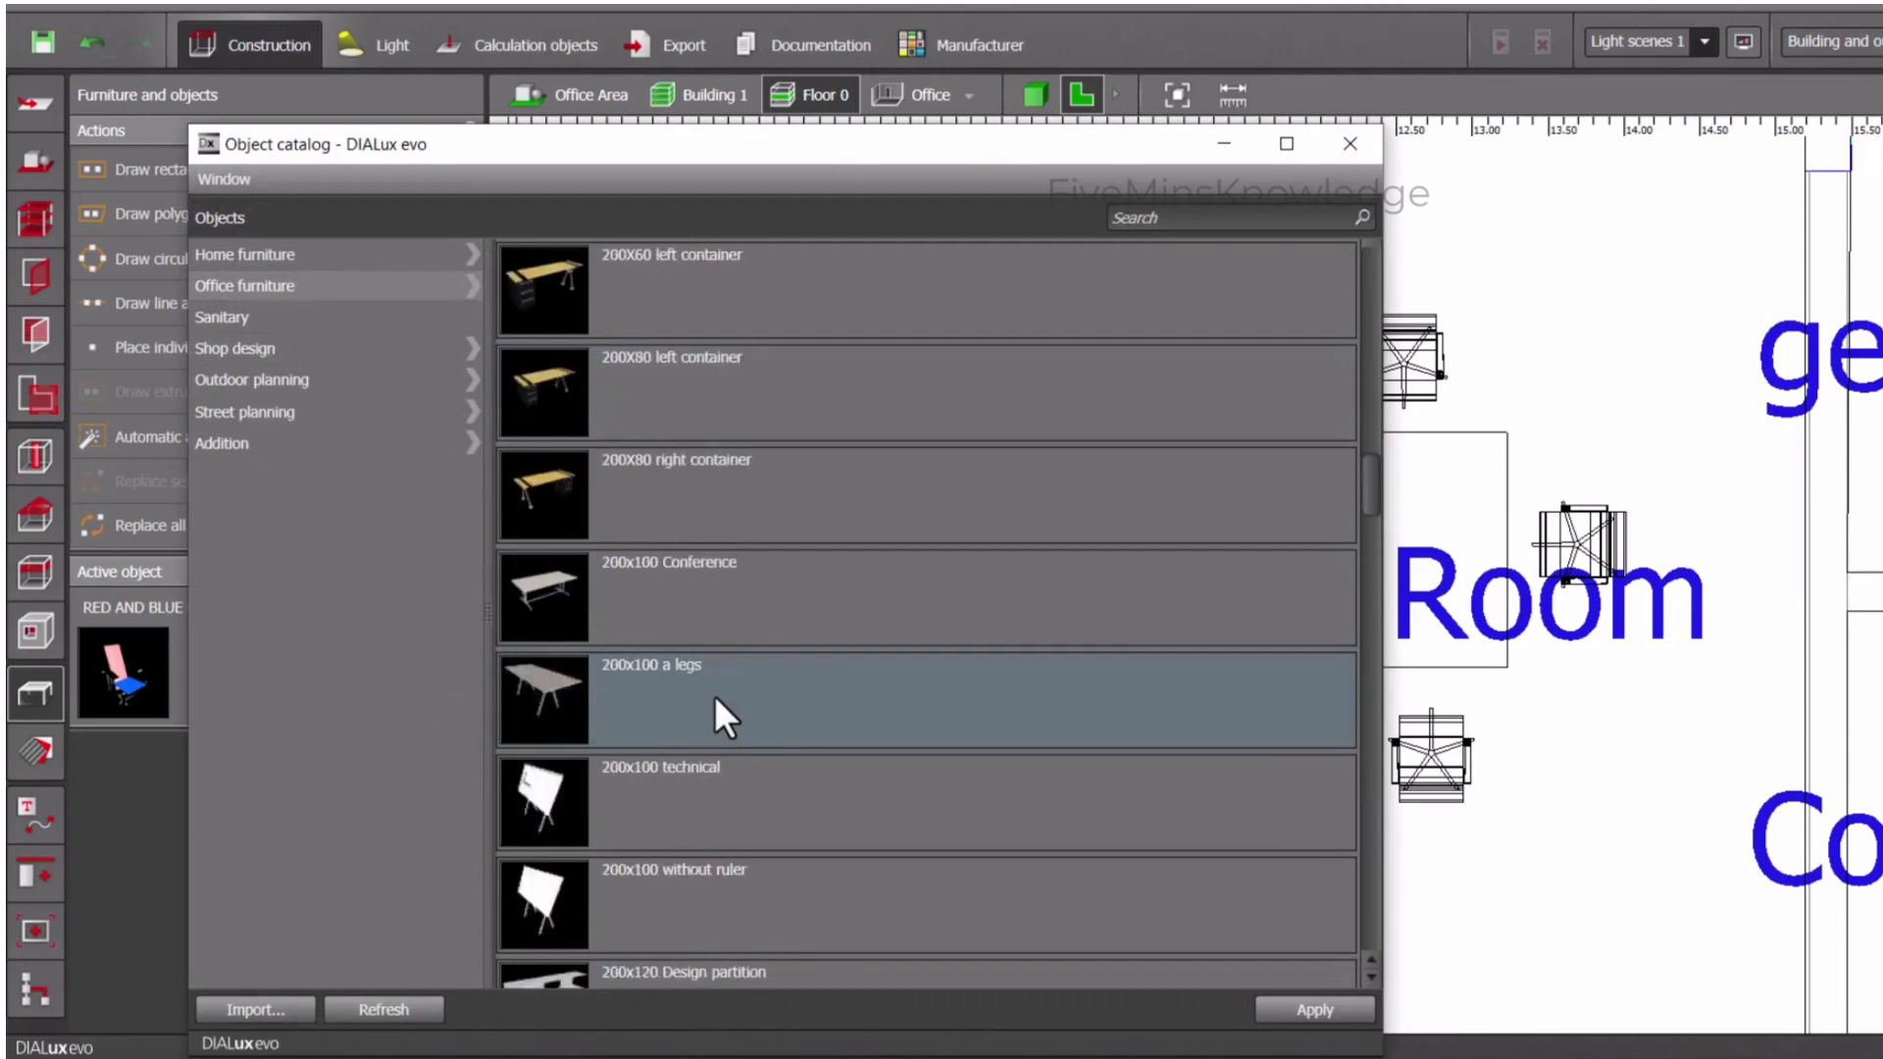
pyautogui.scroll(3, 714, 697)
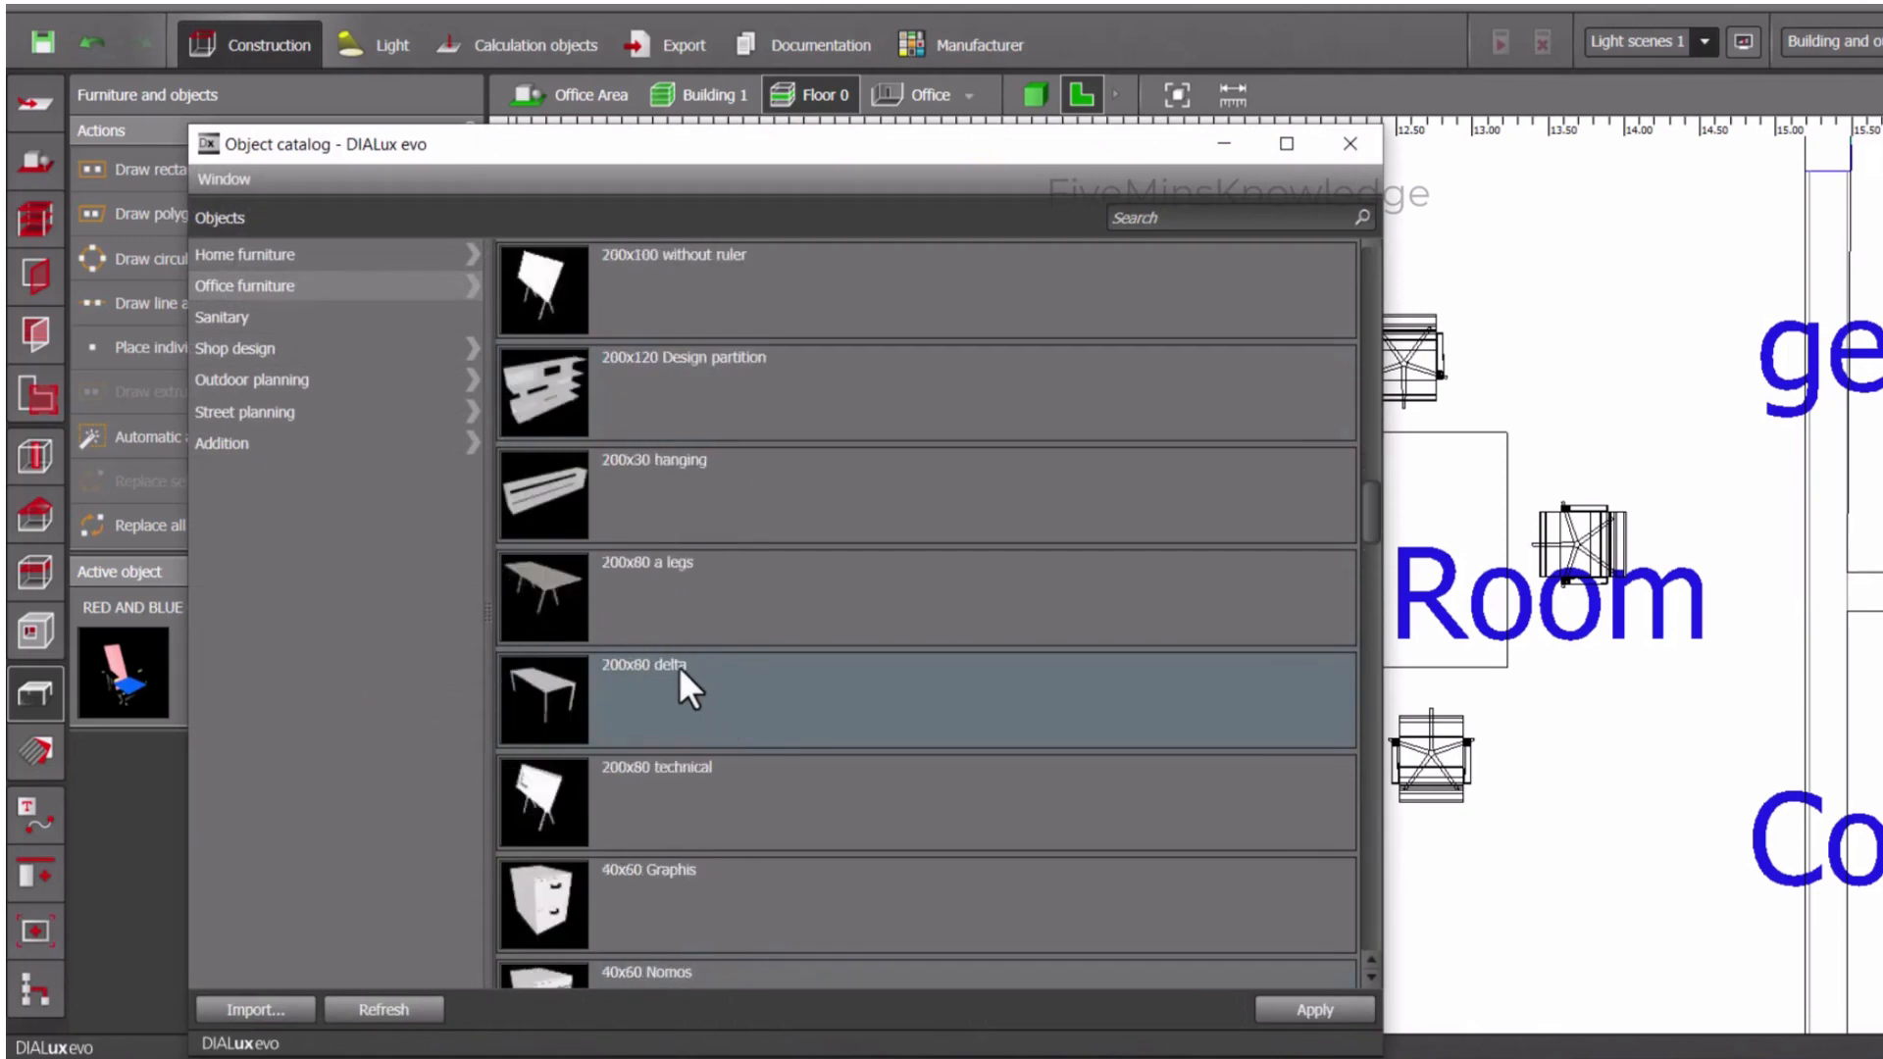
pyautogui.click(643, 790)
pyautogui.click(1315, 1009)
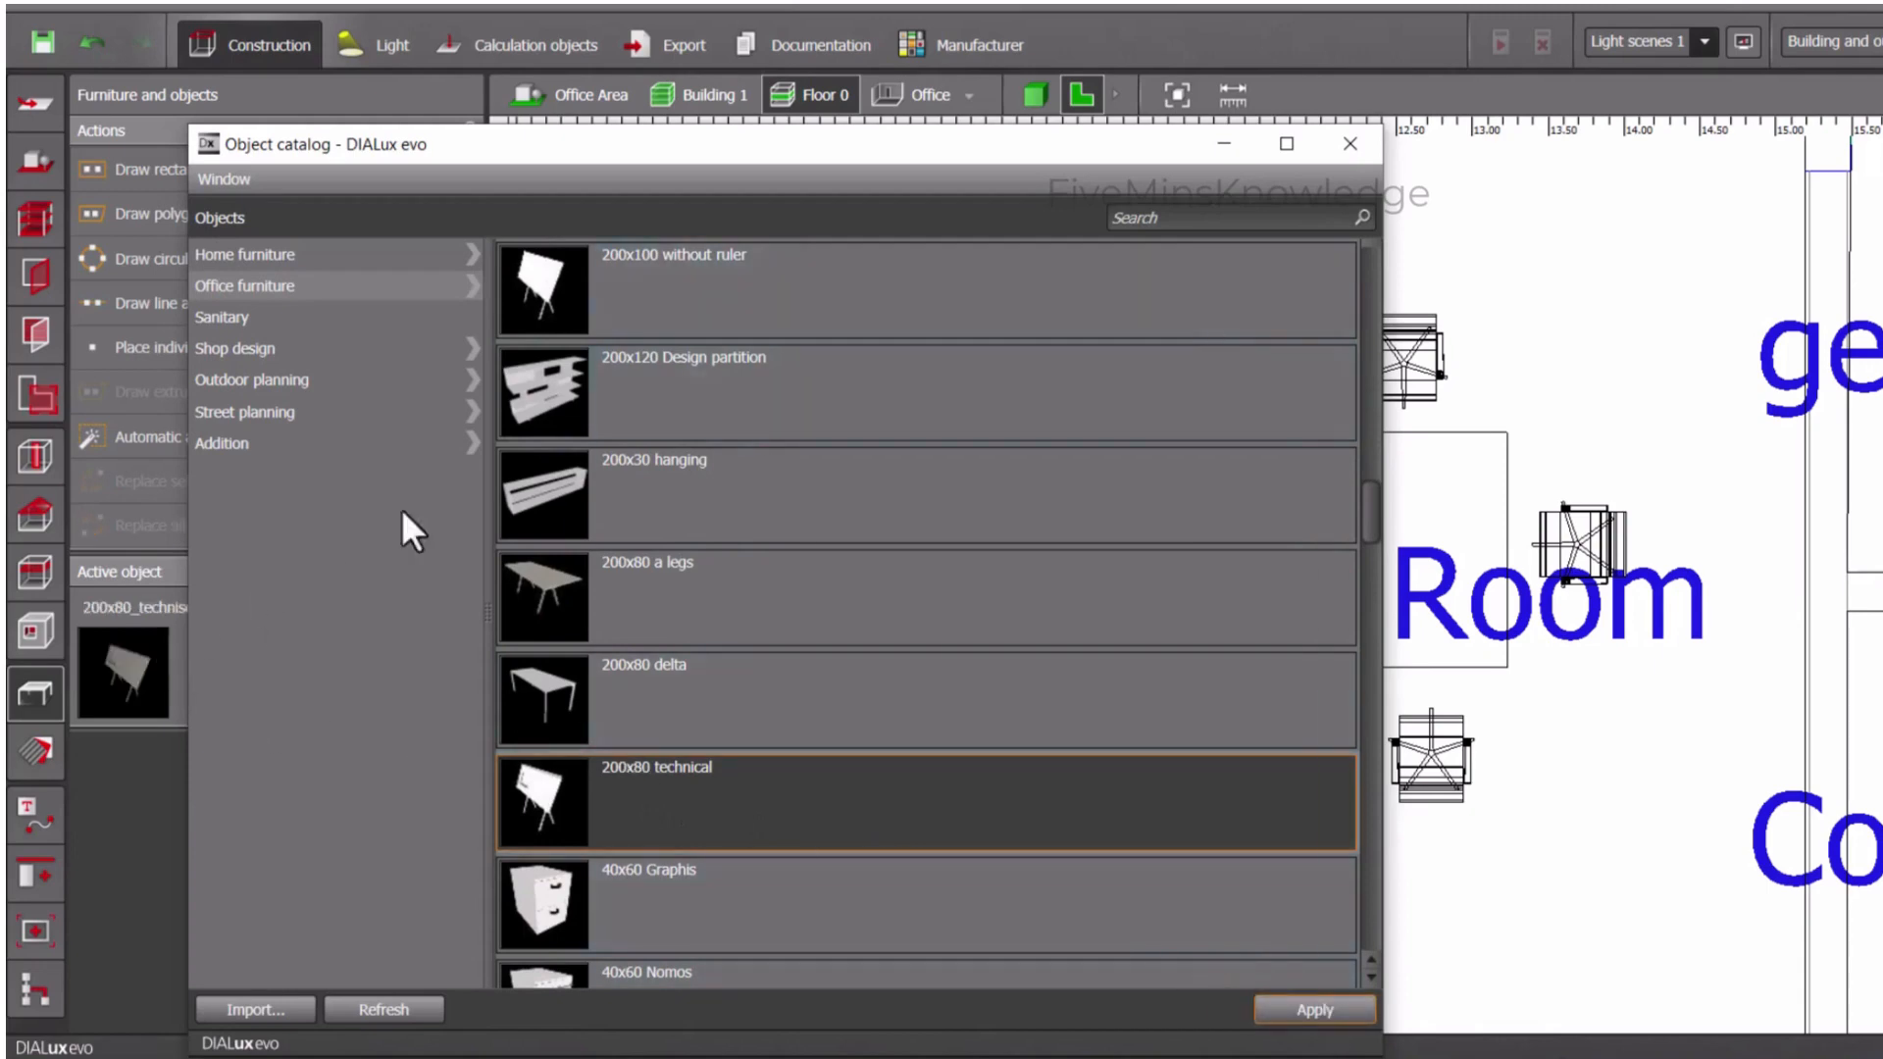
pyautogui.click(1354, 149)
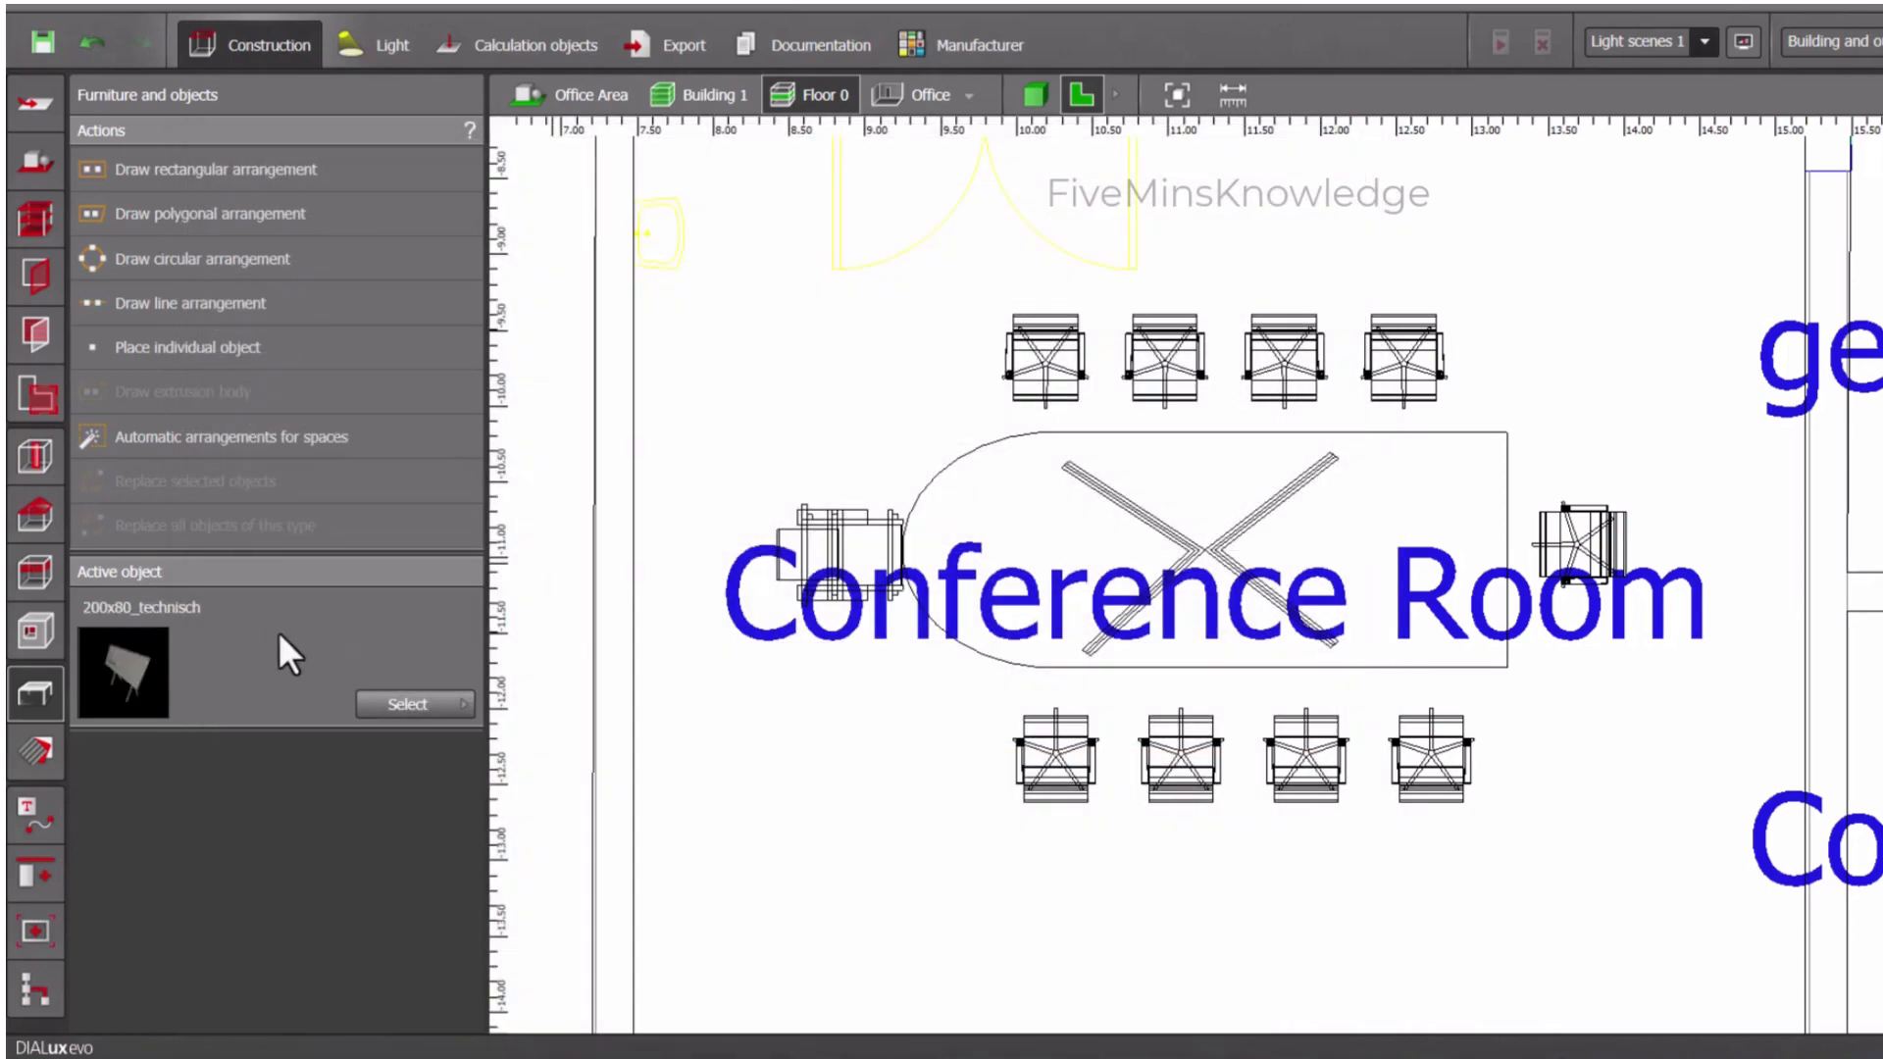
# - Place the technical board along the wall behind the RED AND BLUE Chair, check it in 3D and return to plan view
pyautogui.moveTo(144, 657); pyautogui.dragTo(666, 398)
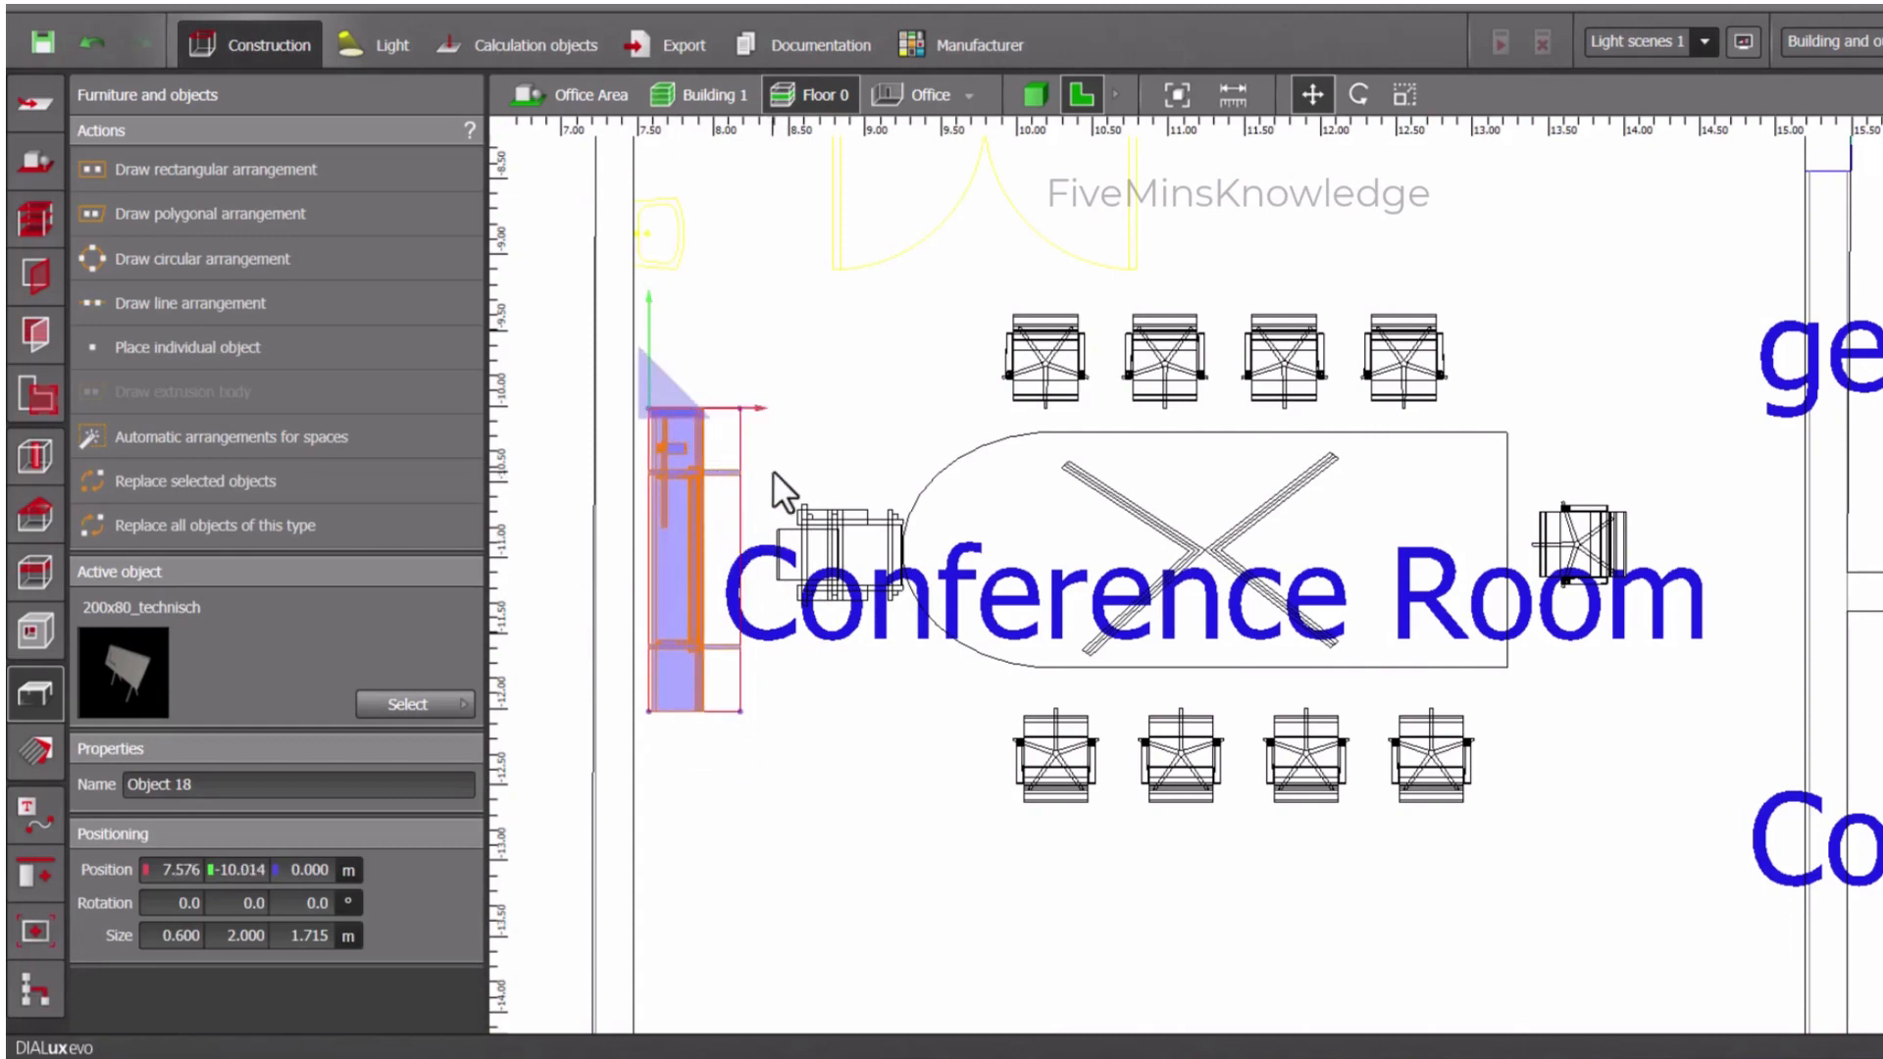
pyautogui.click(1031, 93)
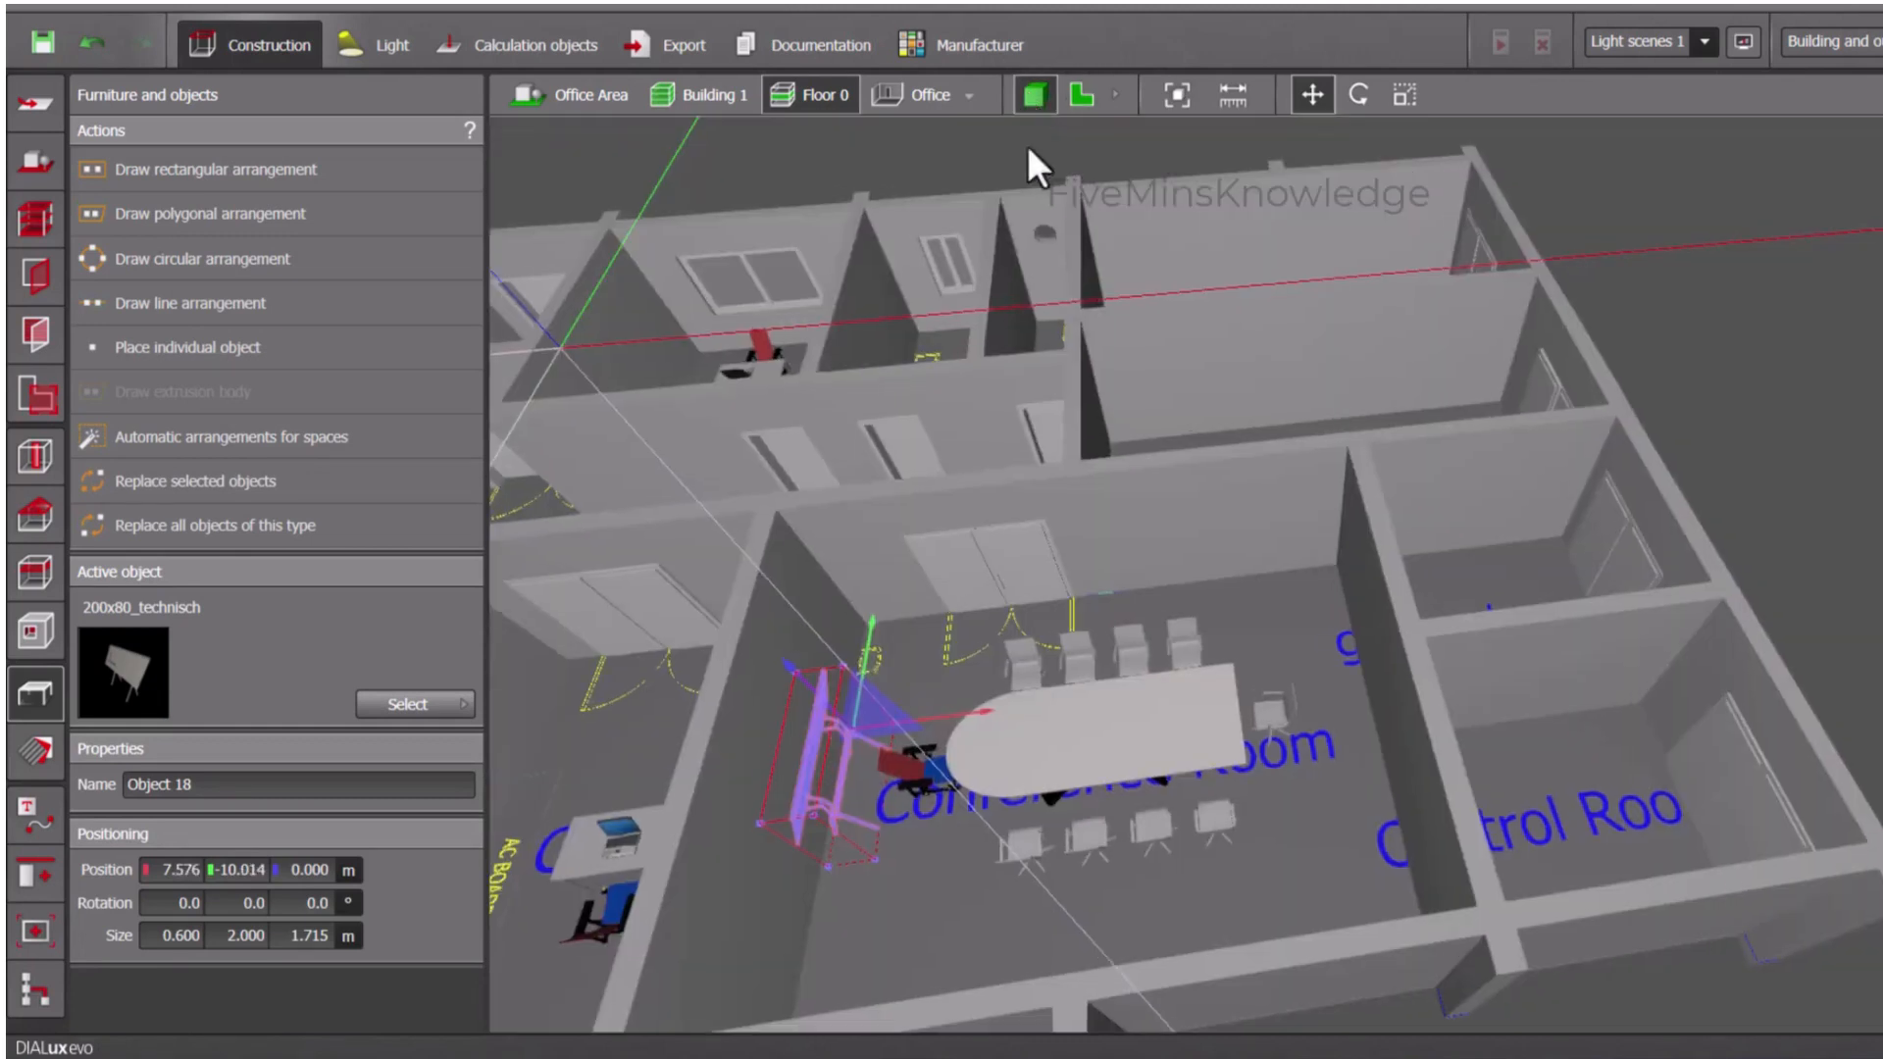
pyautogui.moveTo(867, 895)
pyautogui.mouseDown()
pyautogui.moveTo(845, 883)
pyautogui.moveTo(892, 883)
pyautogui.moveTo(1057, 769)
pyautogui.moveTo(1045, 726)
pyautogui.moveTo(865, 848)
pyautogui.moveTo(741, 844)
pyautogui.moveTo(837, 912)
pyautogui.moveTo(892, 883)
pyautogui.mouseUp()
pyautogui.click(1094, 94)
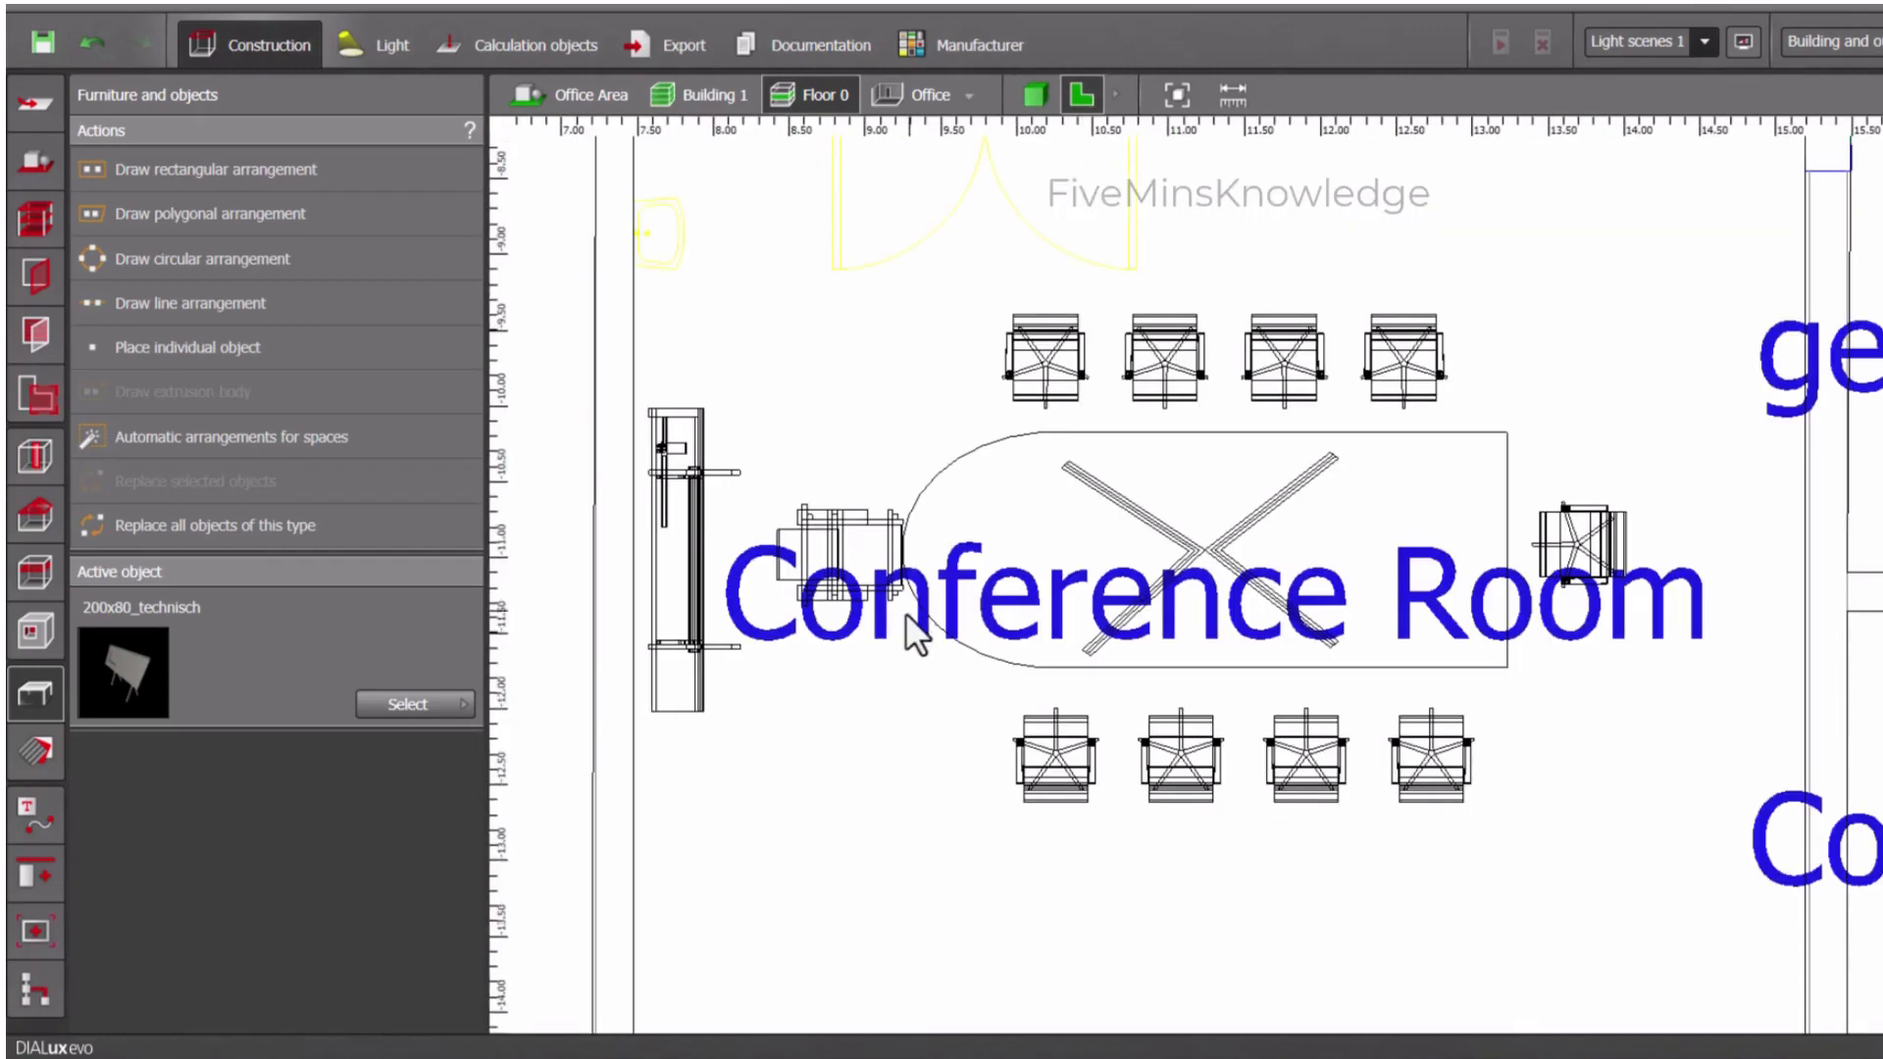
# - Rotate the technical board to 180°, move it back behind the RED AND BLUE Chair in the Conference Room, and check it in 3D
pyautogui.click(686, 574)
pyautogui.click(1359, 94)
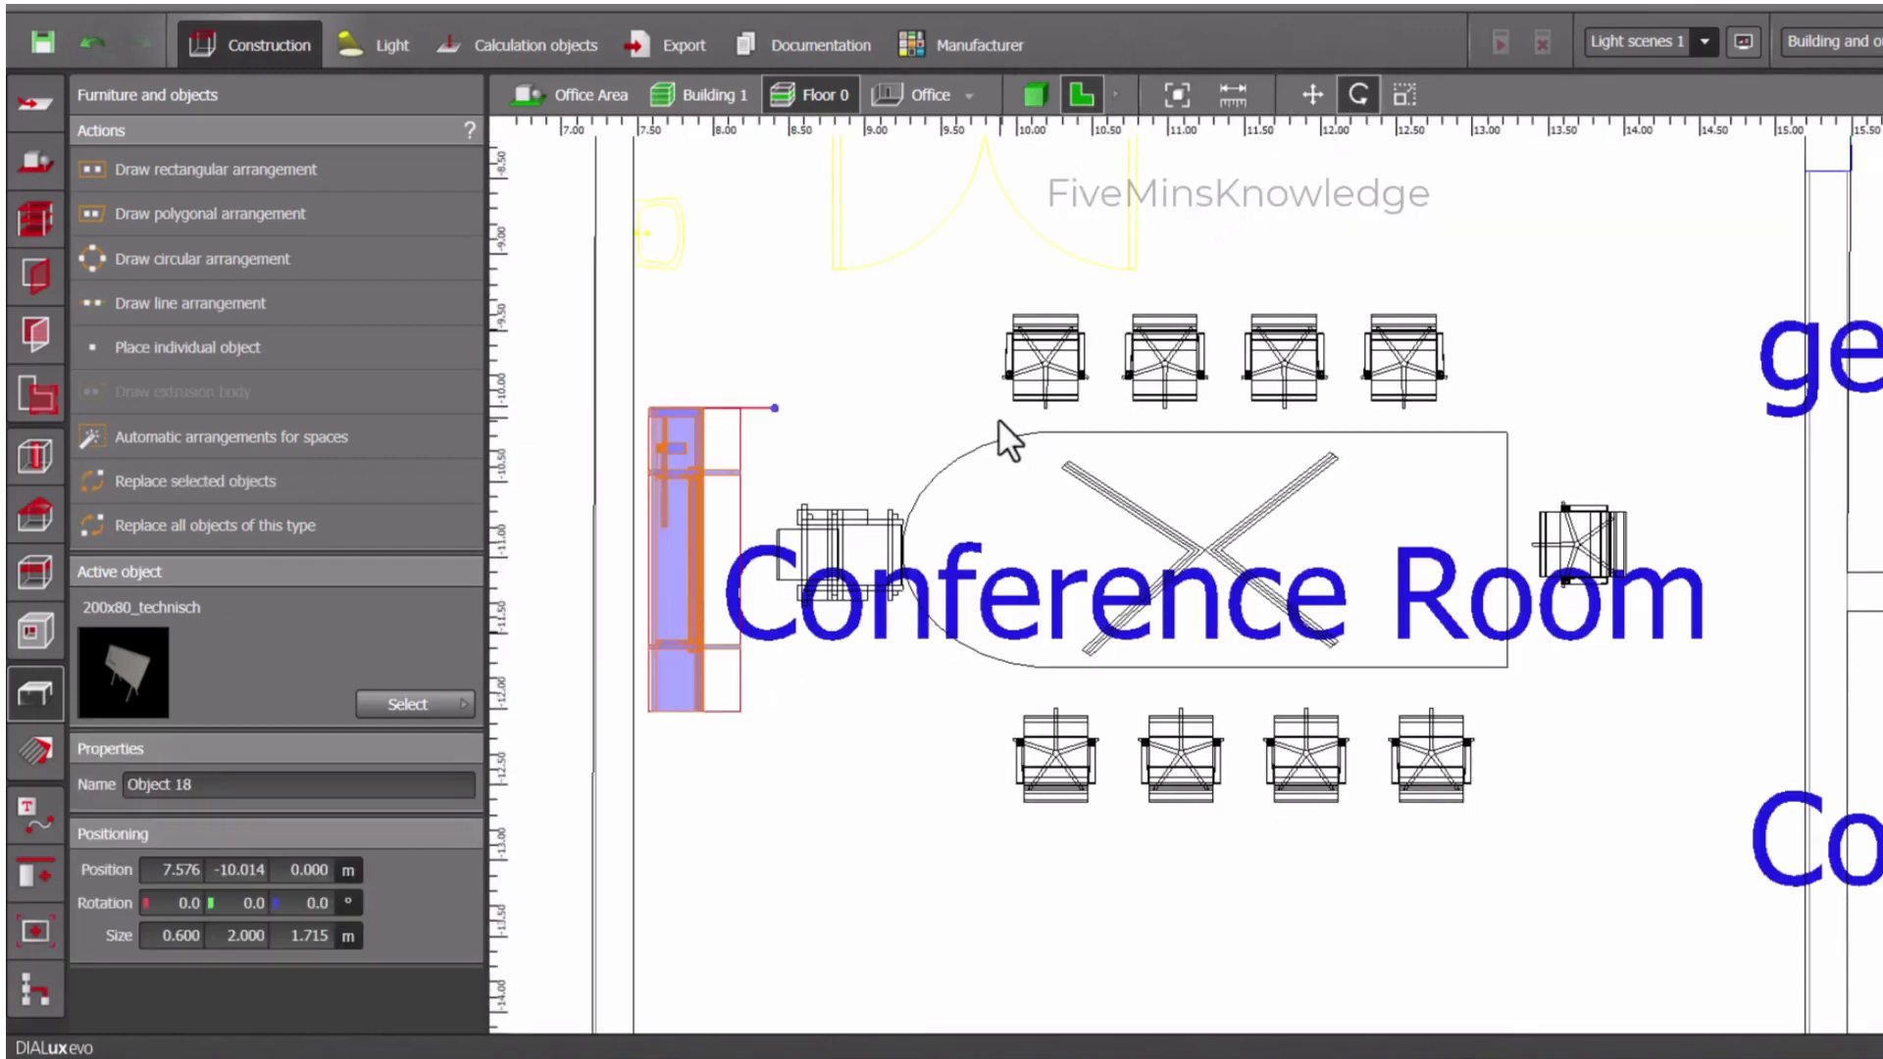
pyautogui.moveTo(765, 377); pyautogui.dragTo(592, 420)
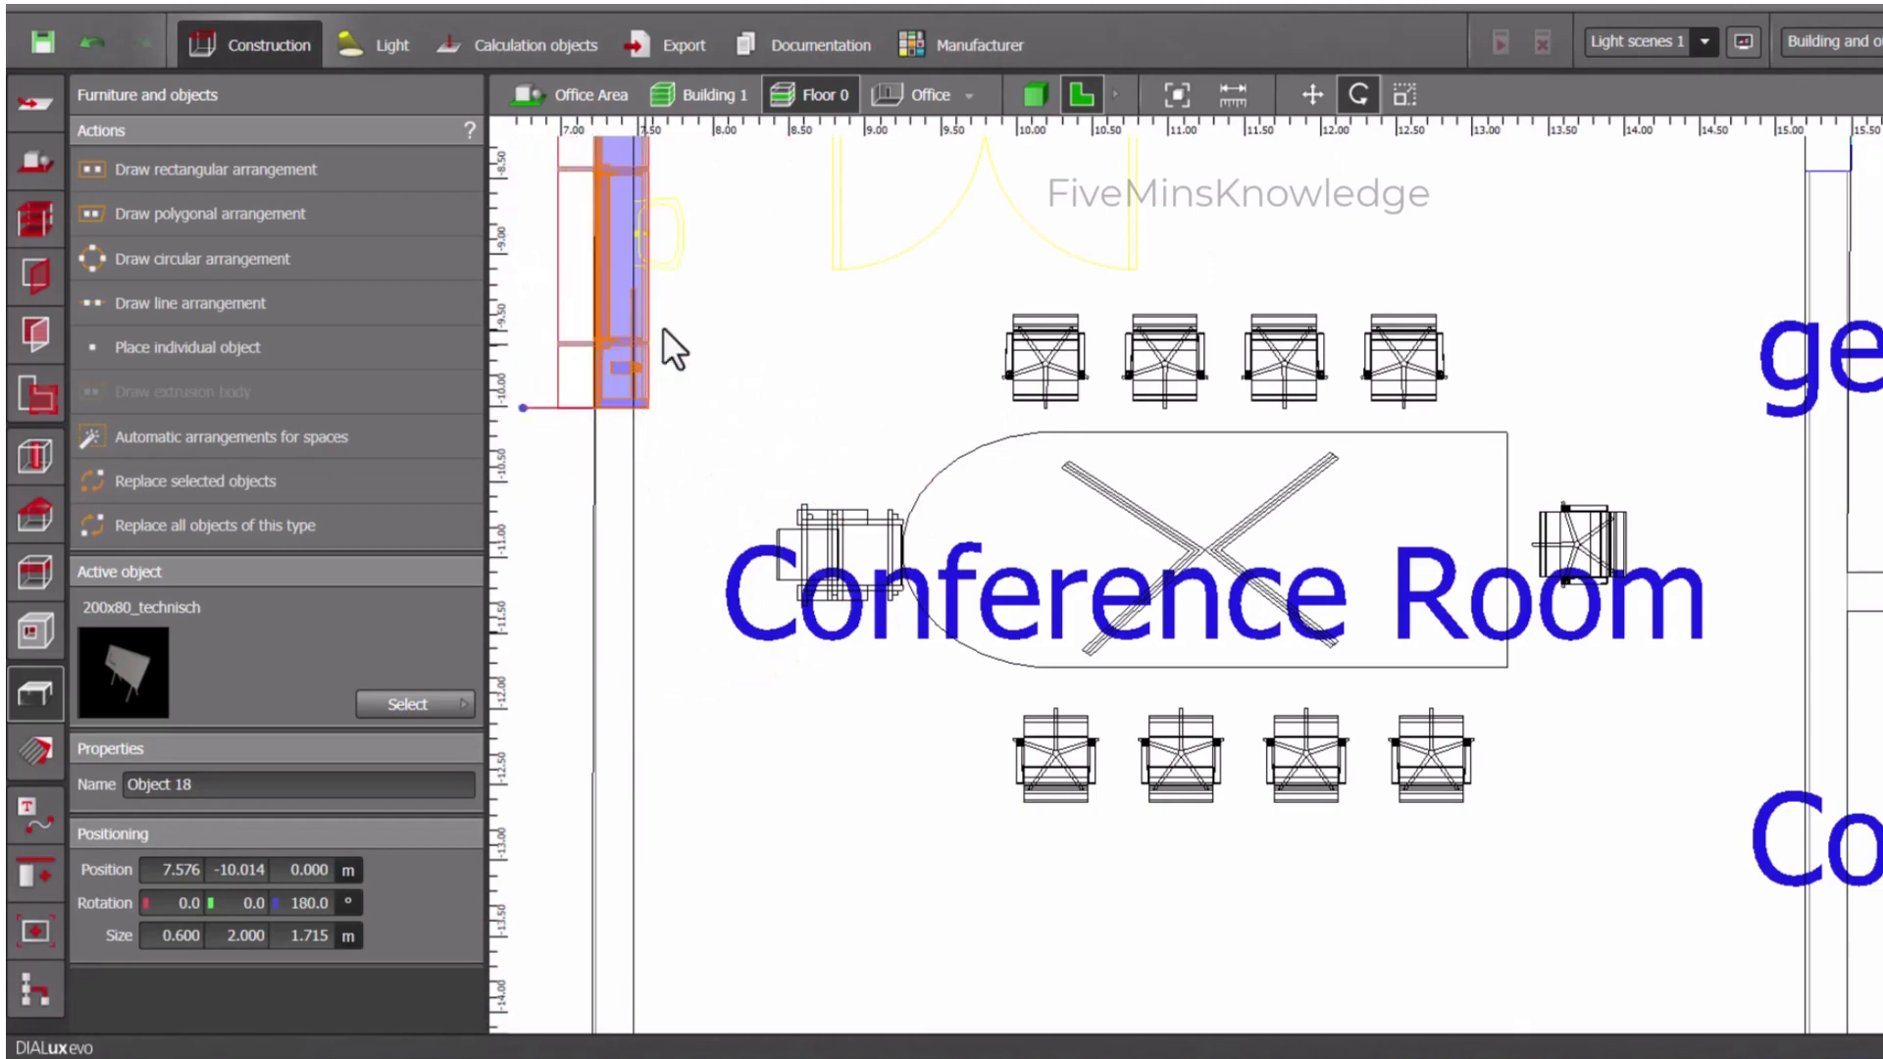
pyautogui.click(1313, 95)
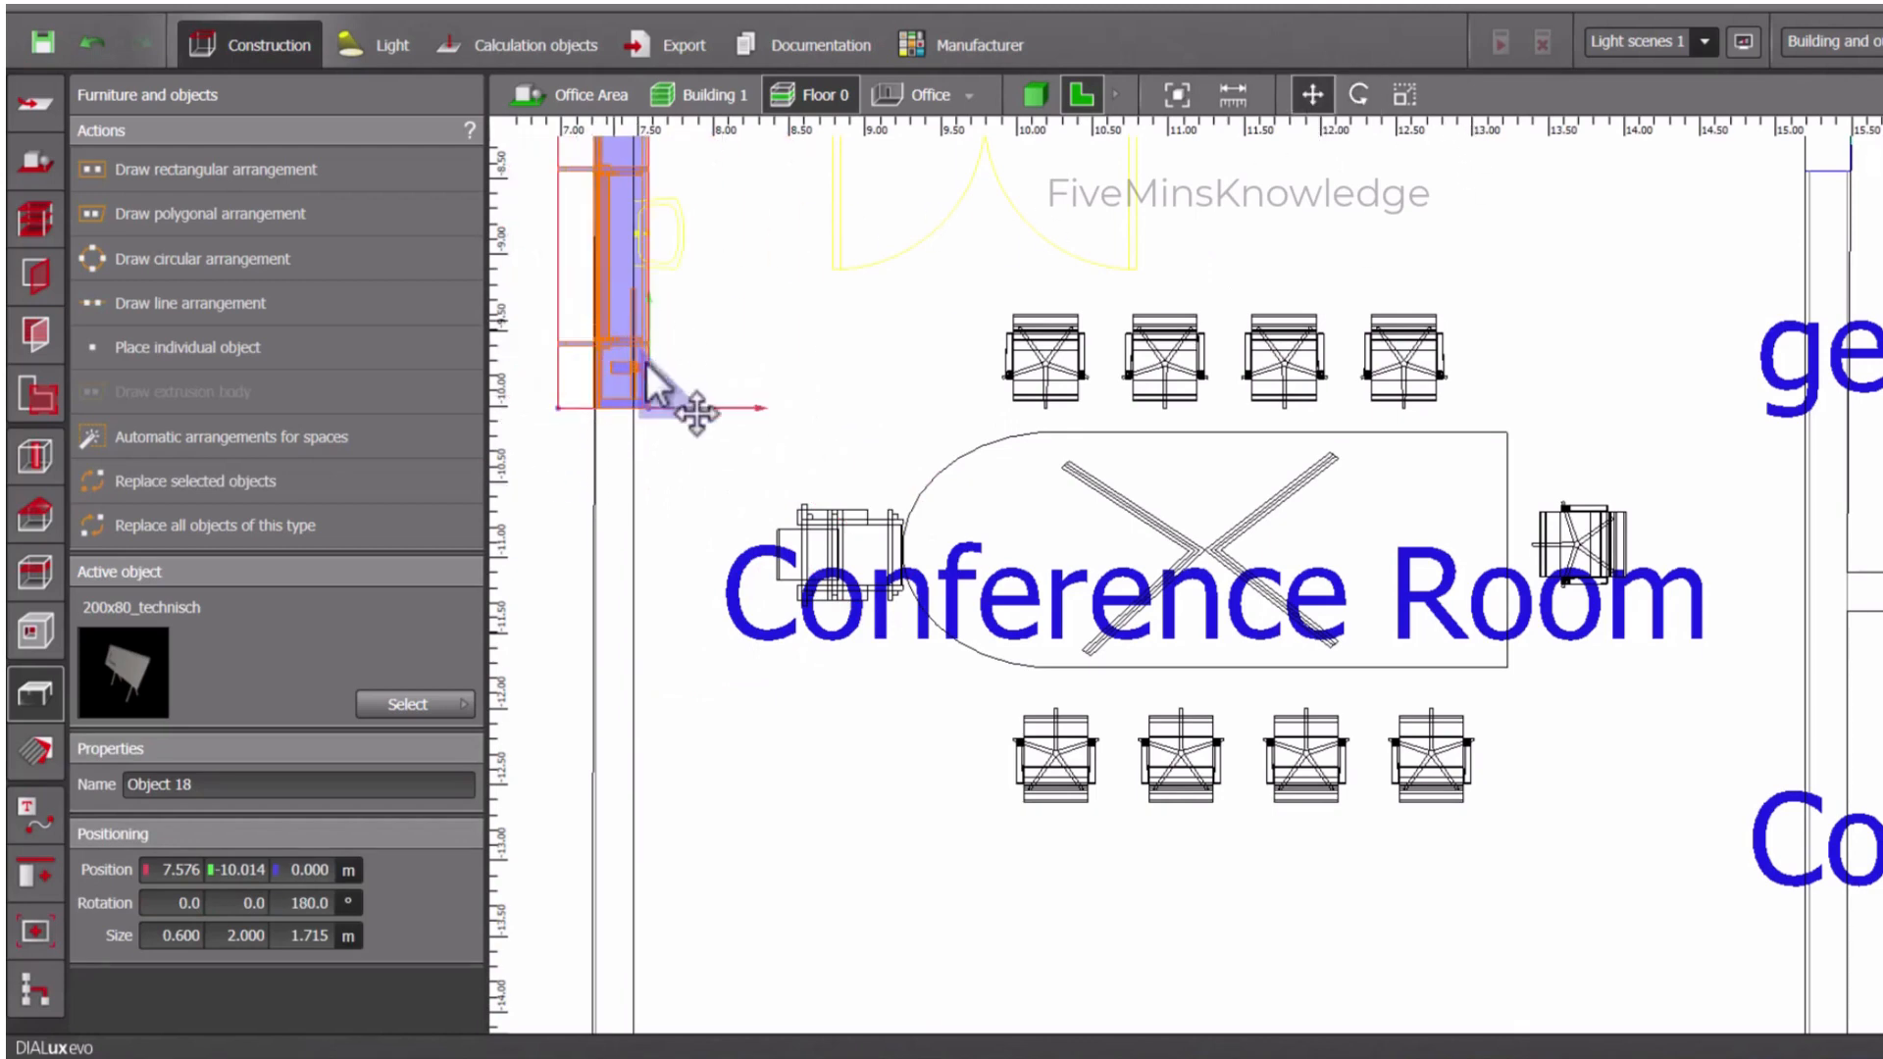
pyautogui.moveTo(686, 408); pyautogui.dragTo(757, 755)
pyautogui.click(757, 757)
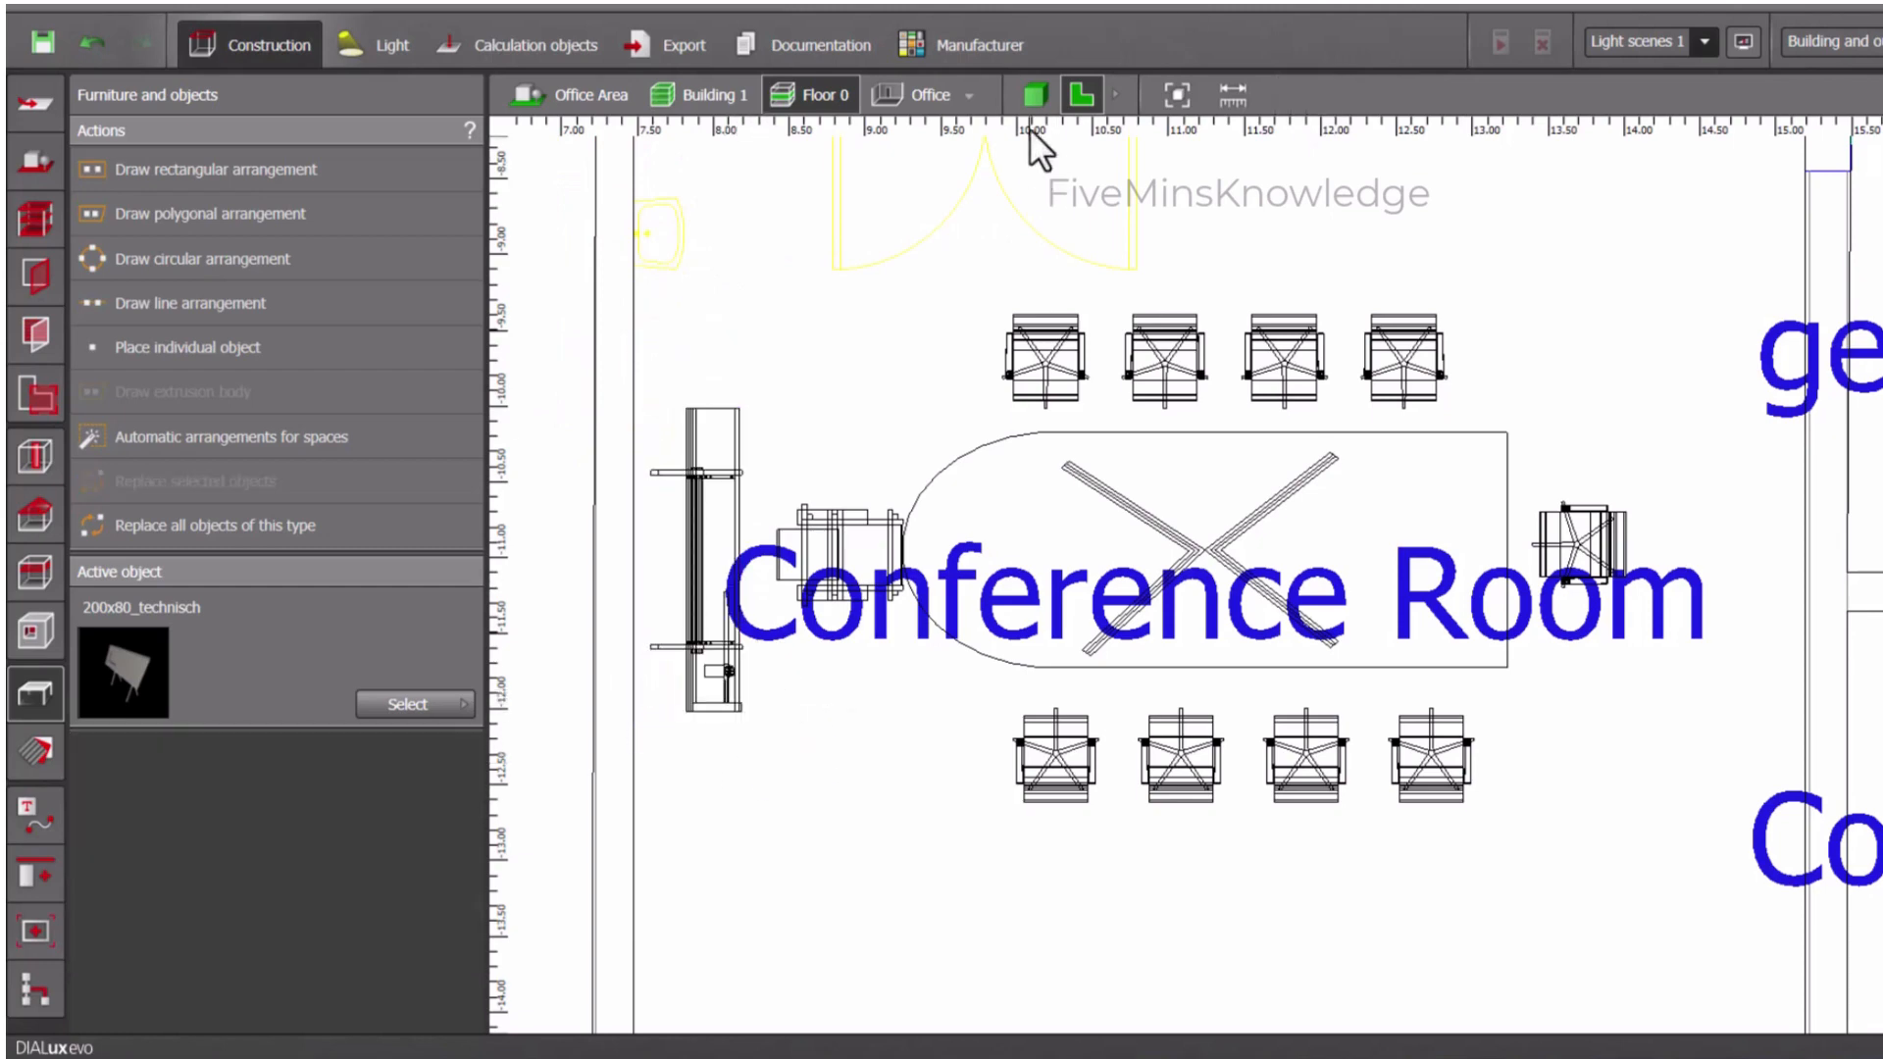
pyautogui.click(1035, 95)
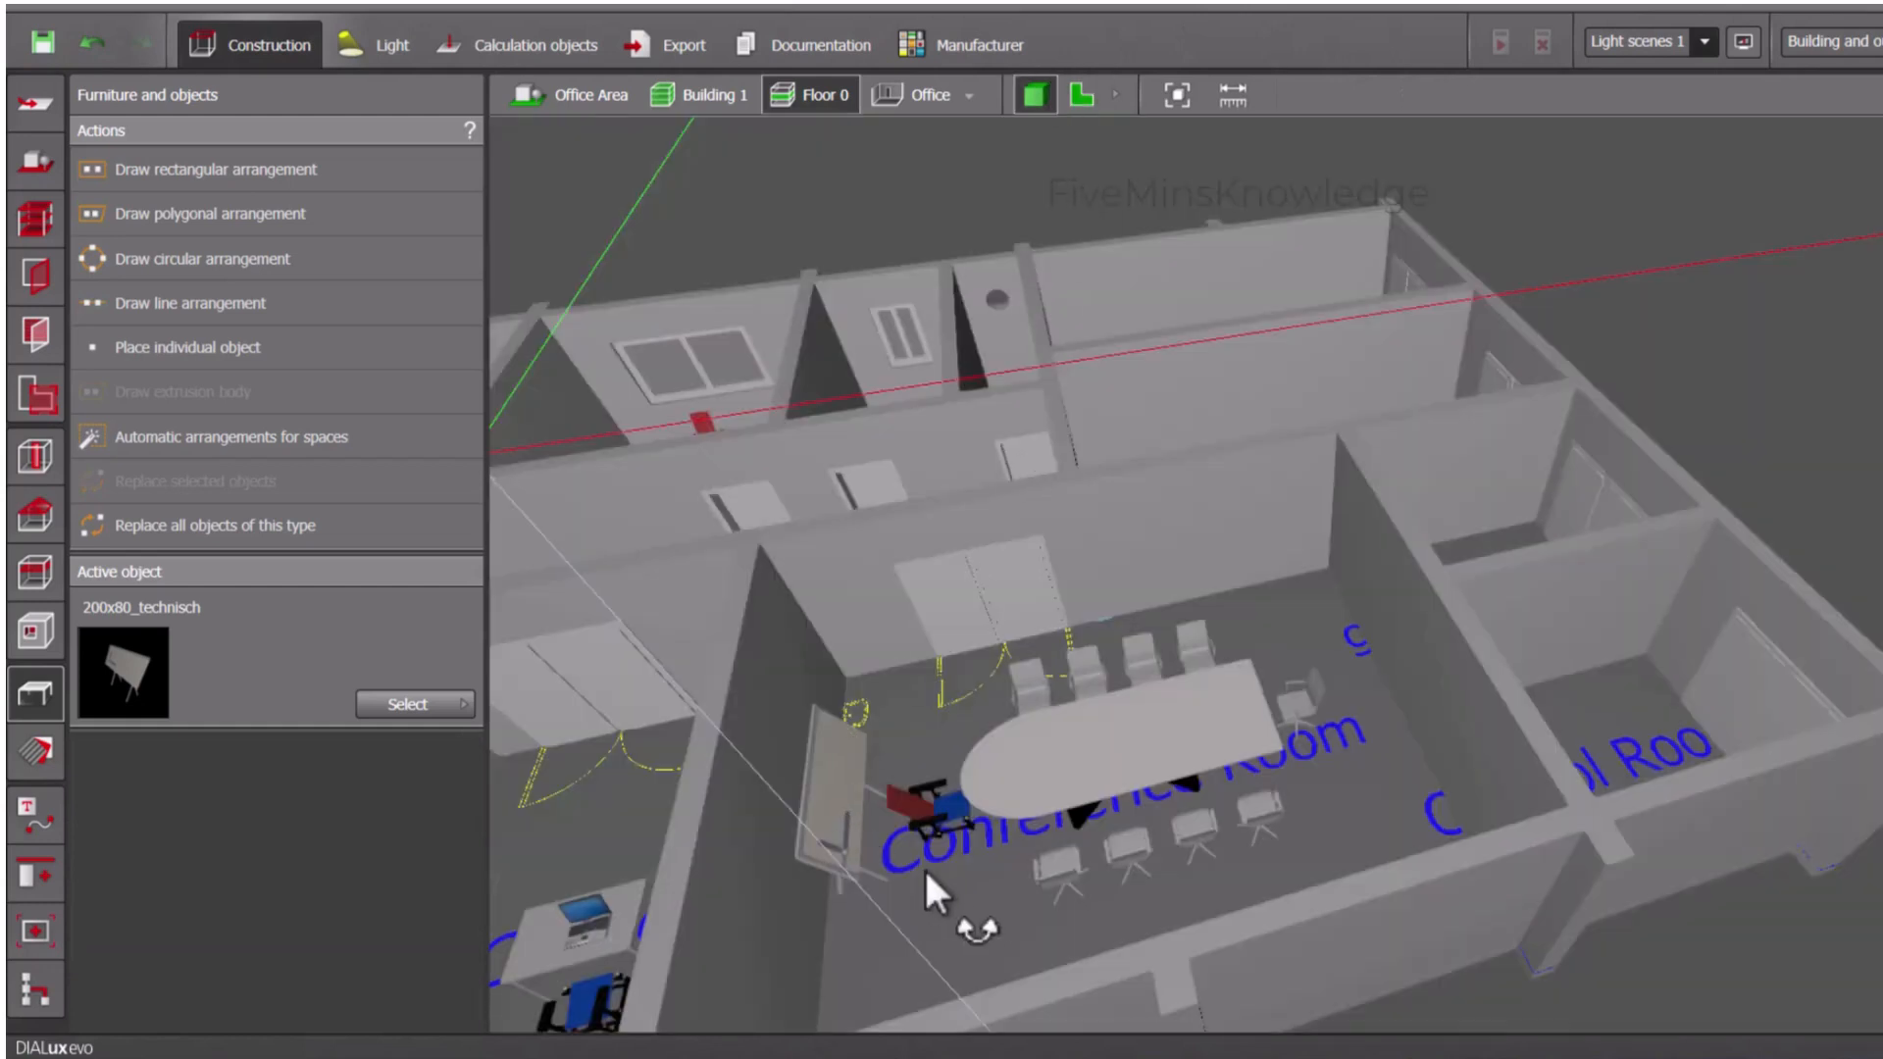
pyautogui.moveTo(923, 867); pyautogui.dragTo(846, 627, button='right')
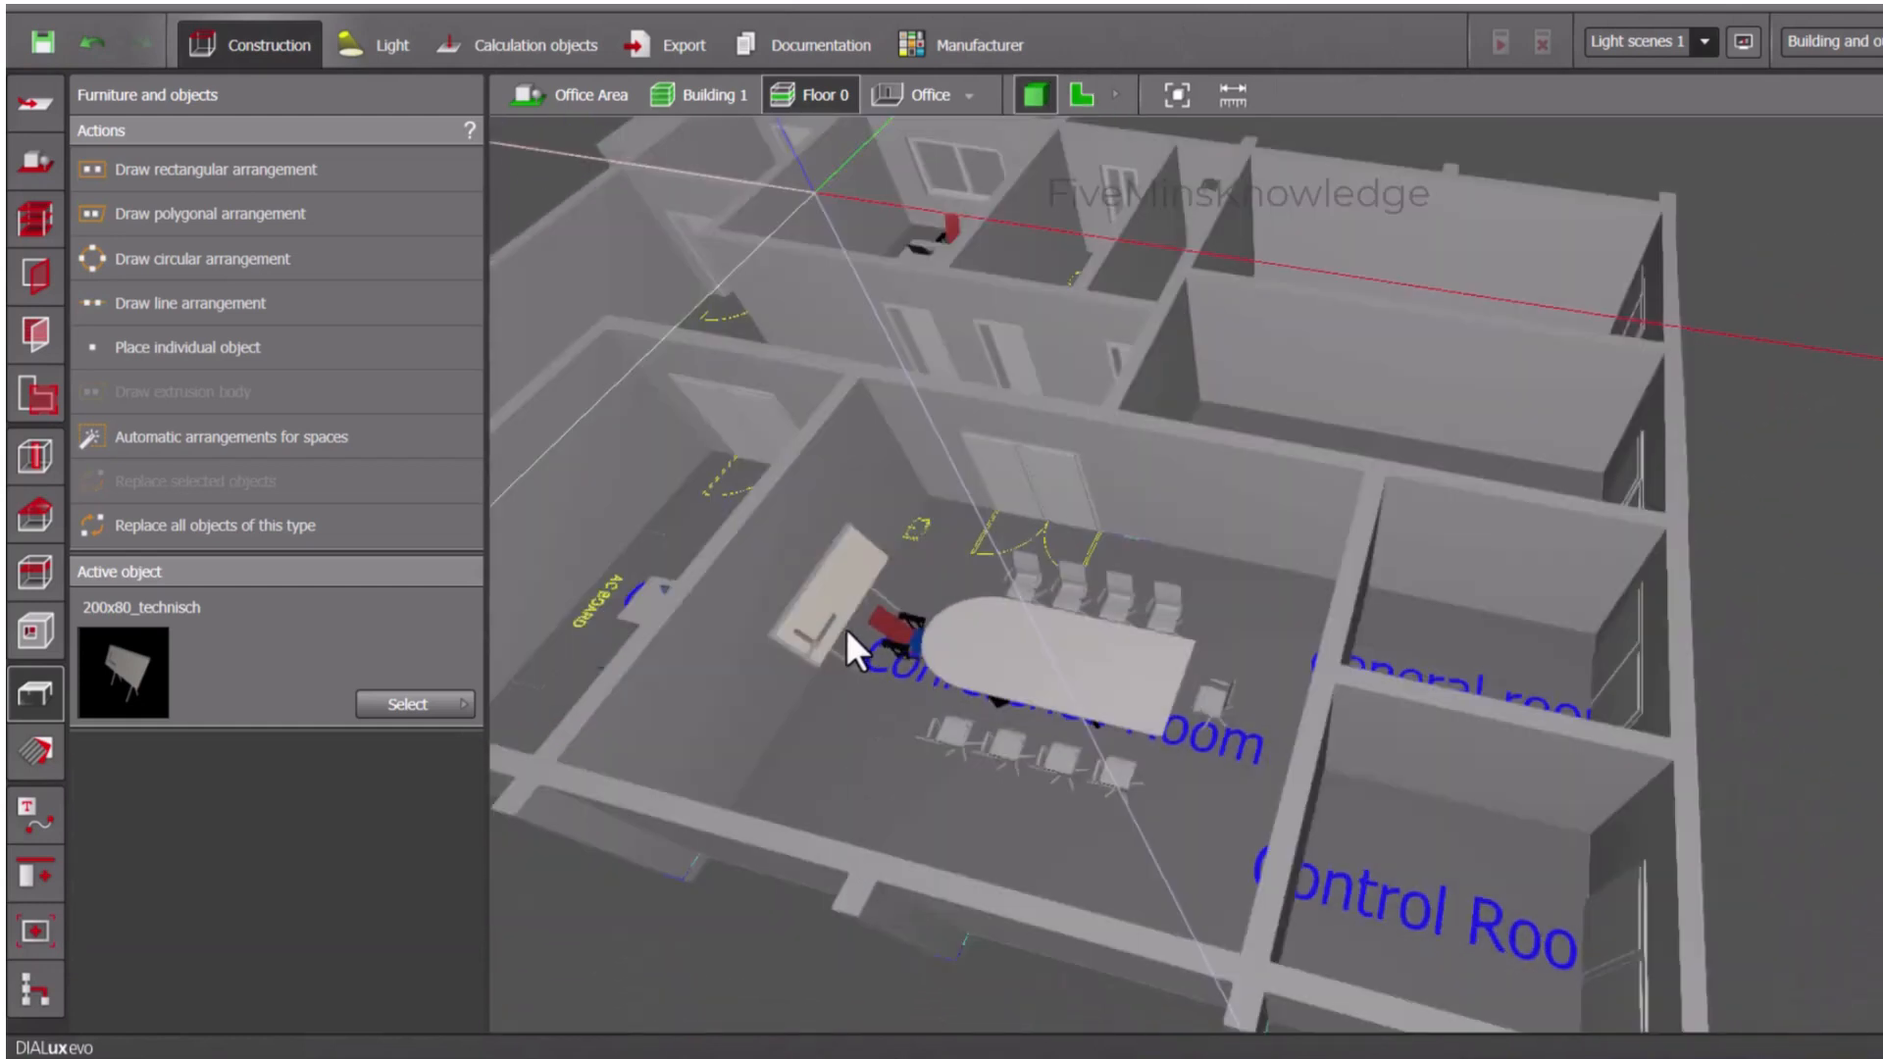
pyautogui.scroll(3, 845, 633)
pyautogui.scroll(-5, 873, 838)
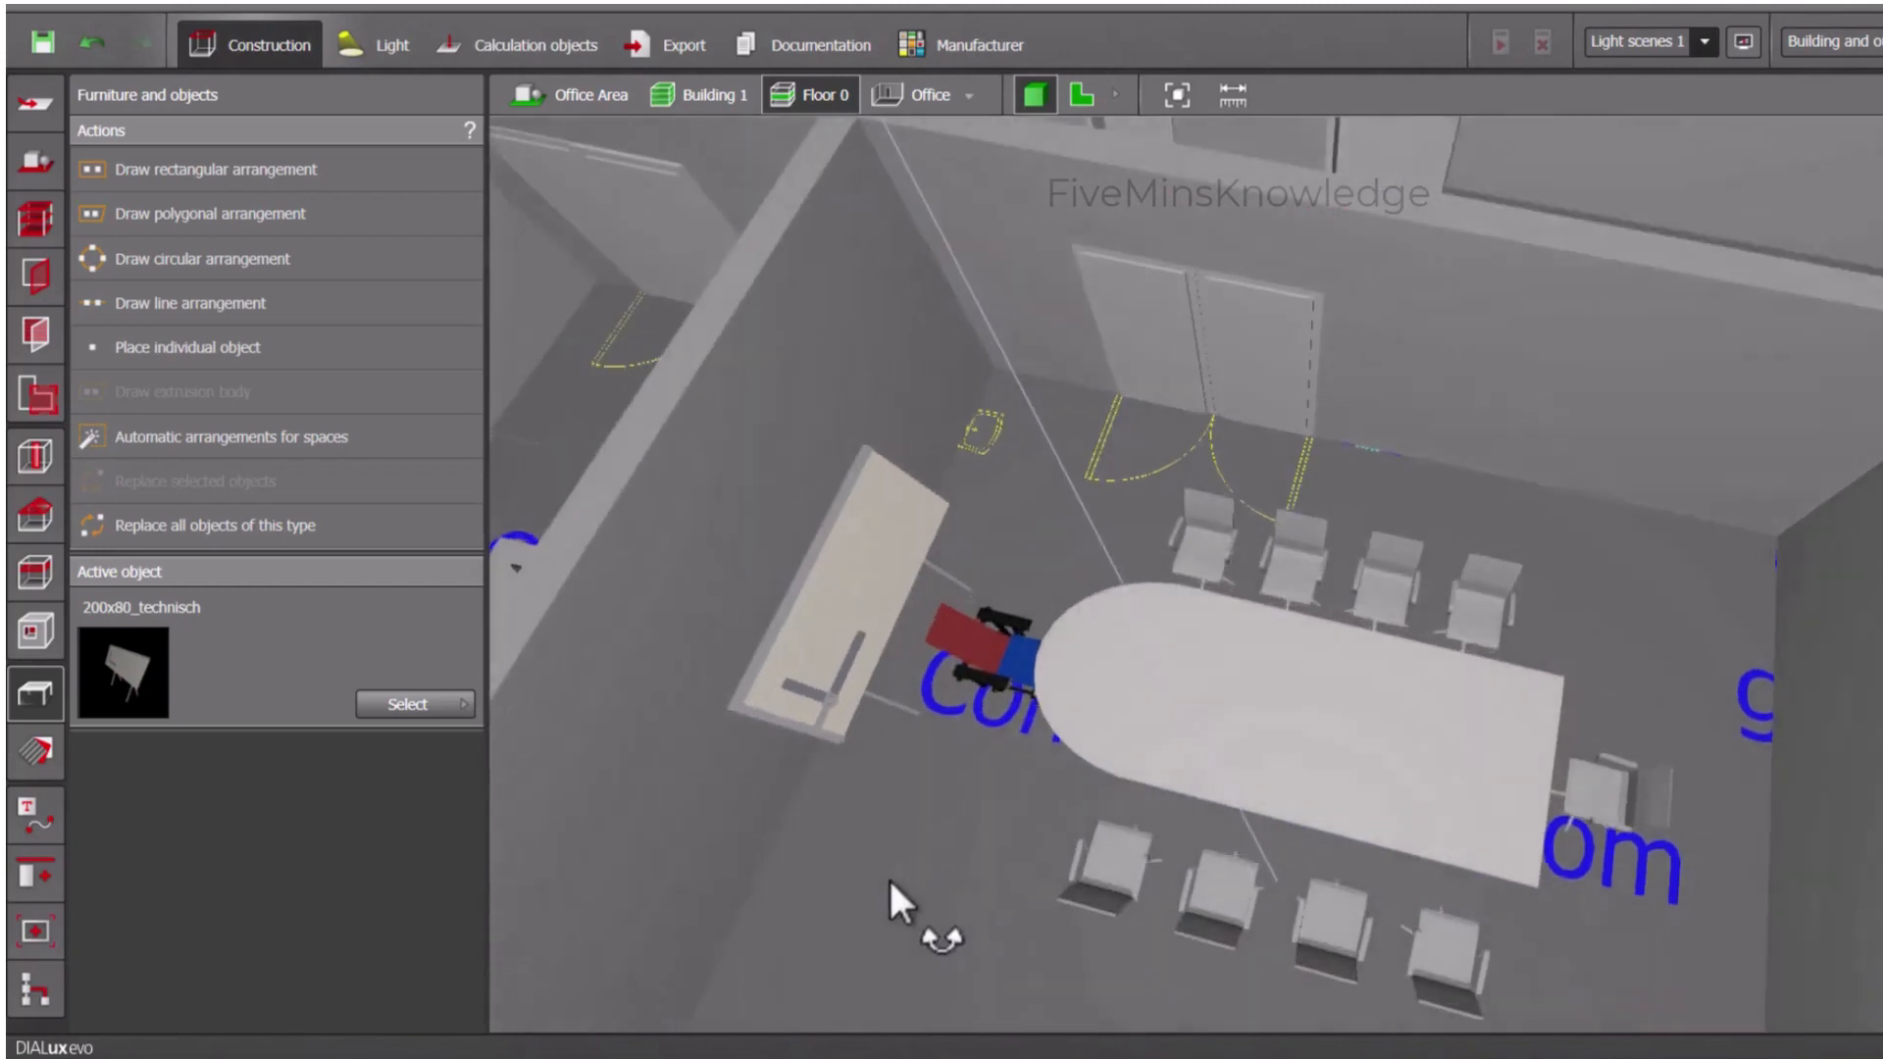
pyautogui.scroll(-3, 1060, 843)
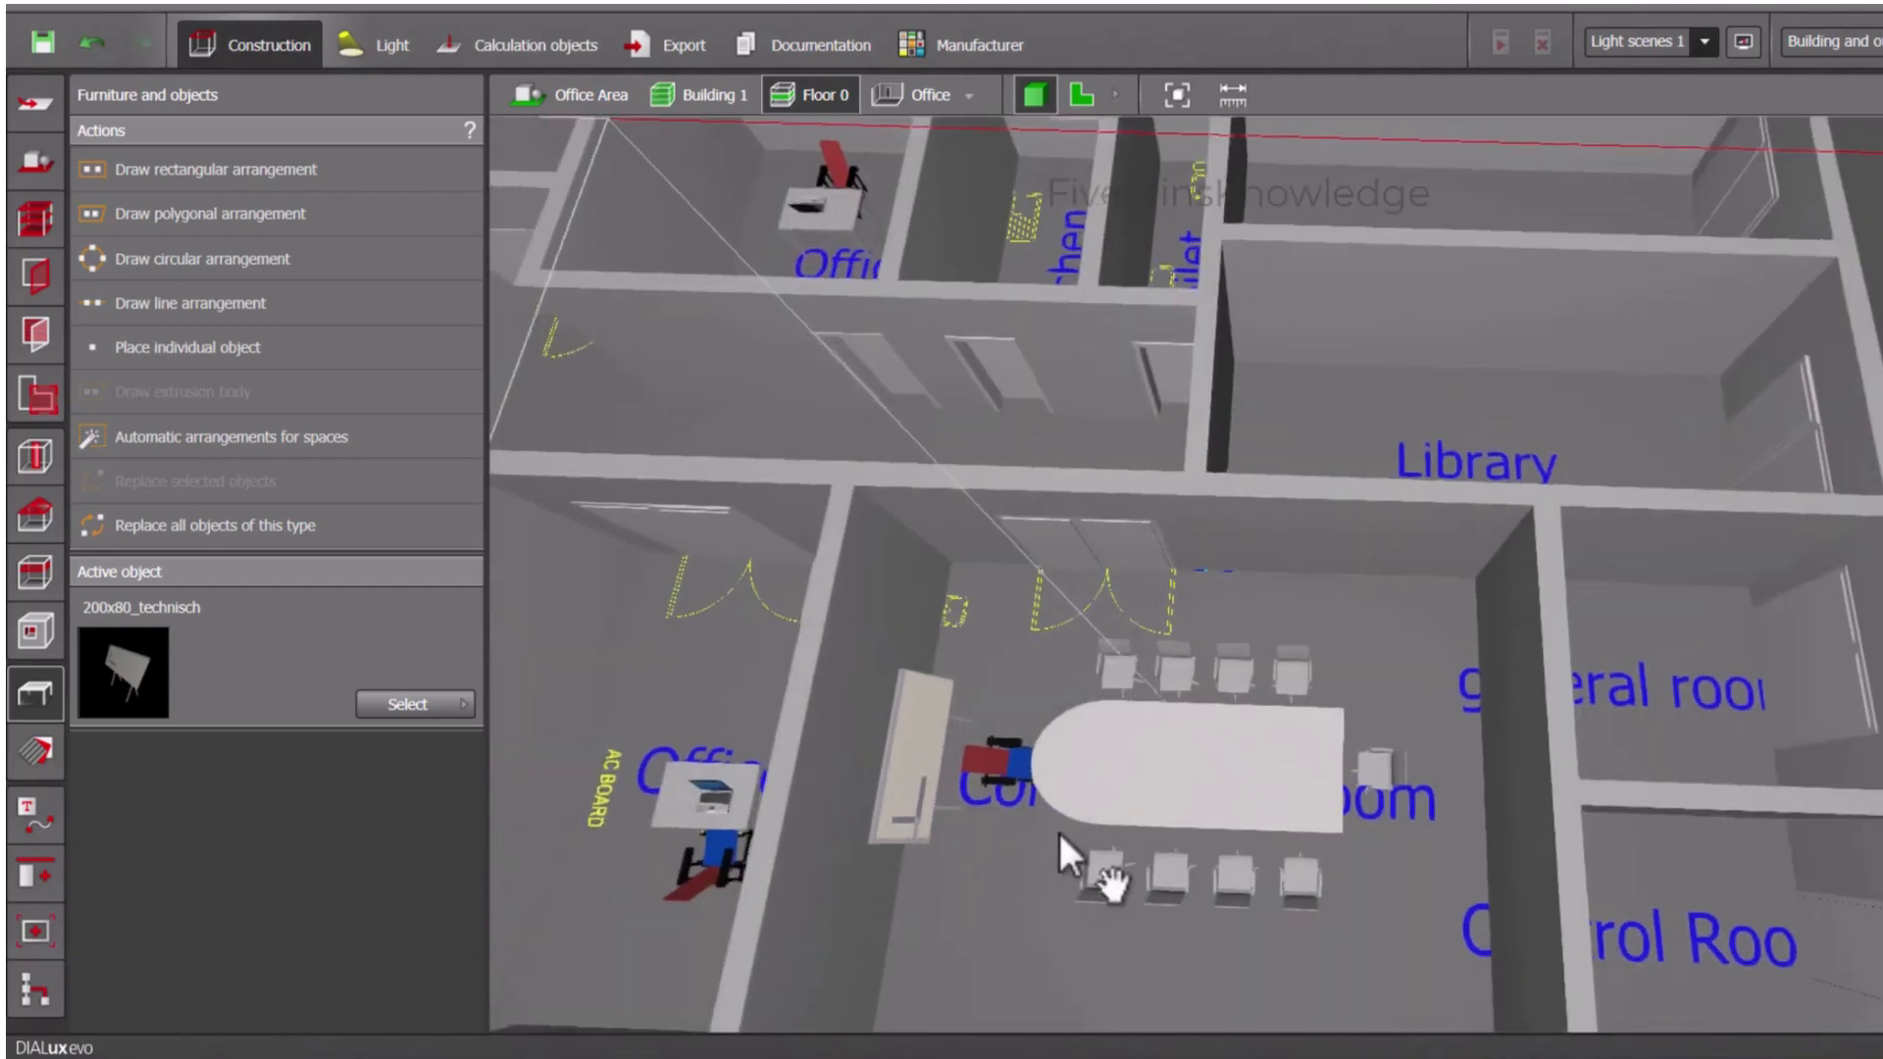
# - In plan view, place the Washbasin from the Sanitary category in the Toilet room against the wall shared with the Kitchen
pyautogui.click(569, 593)
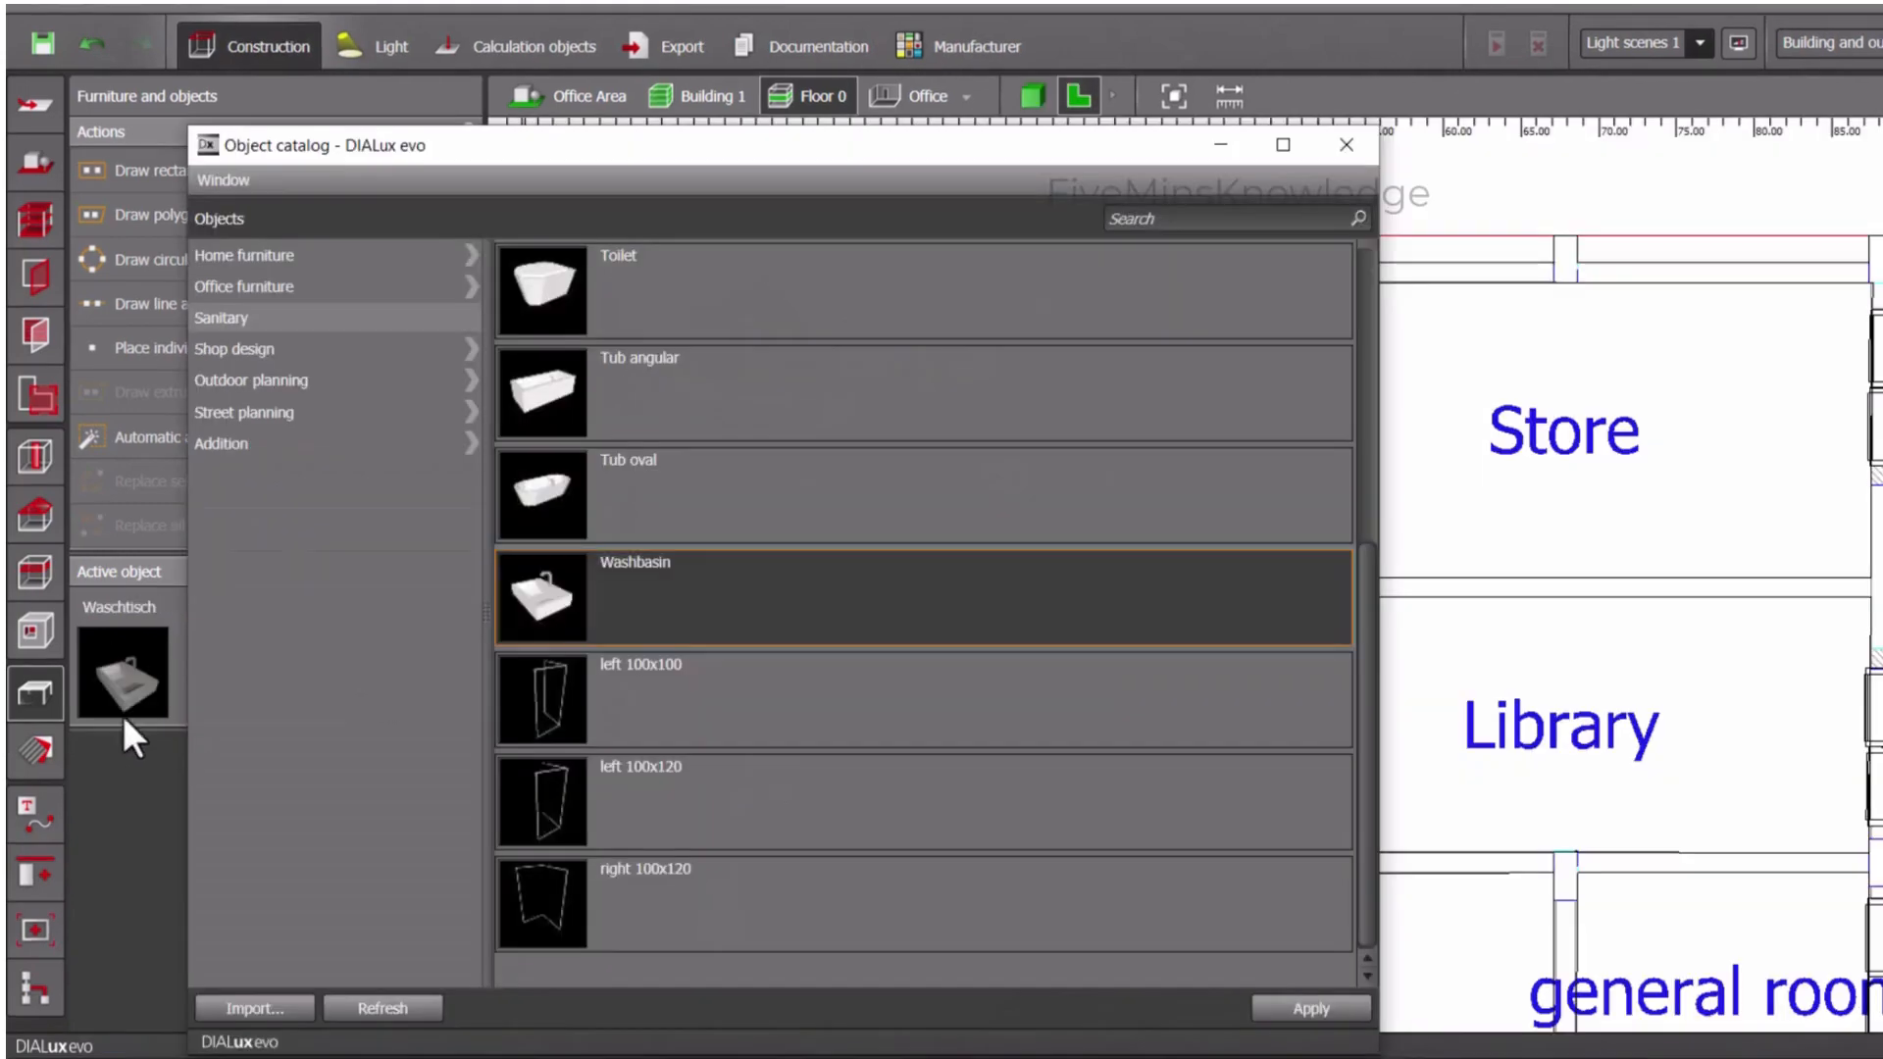
pyautogui.click(110, 762)
pyautogui.moveTo(113, 686); pyautogui.dragTo(1177, 489)
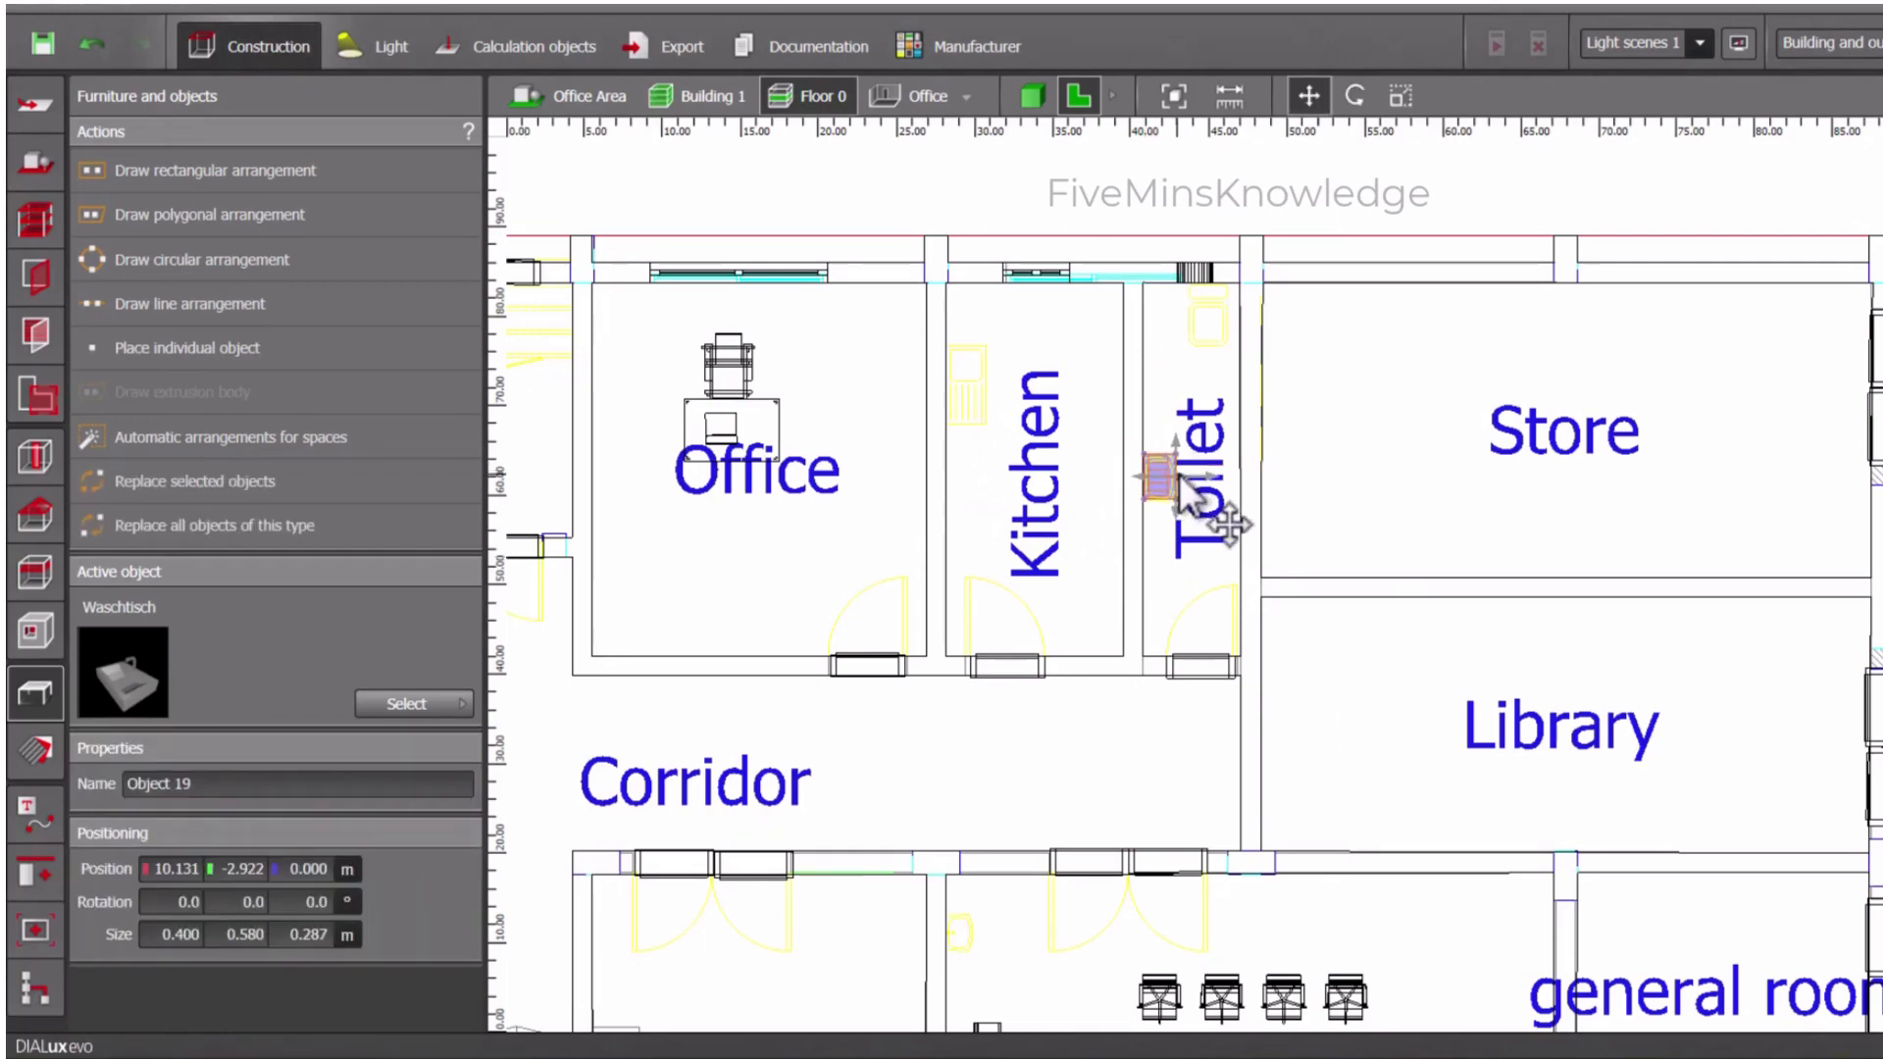
pyautogui.click(1163, 563)
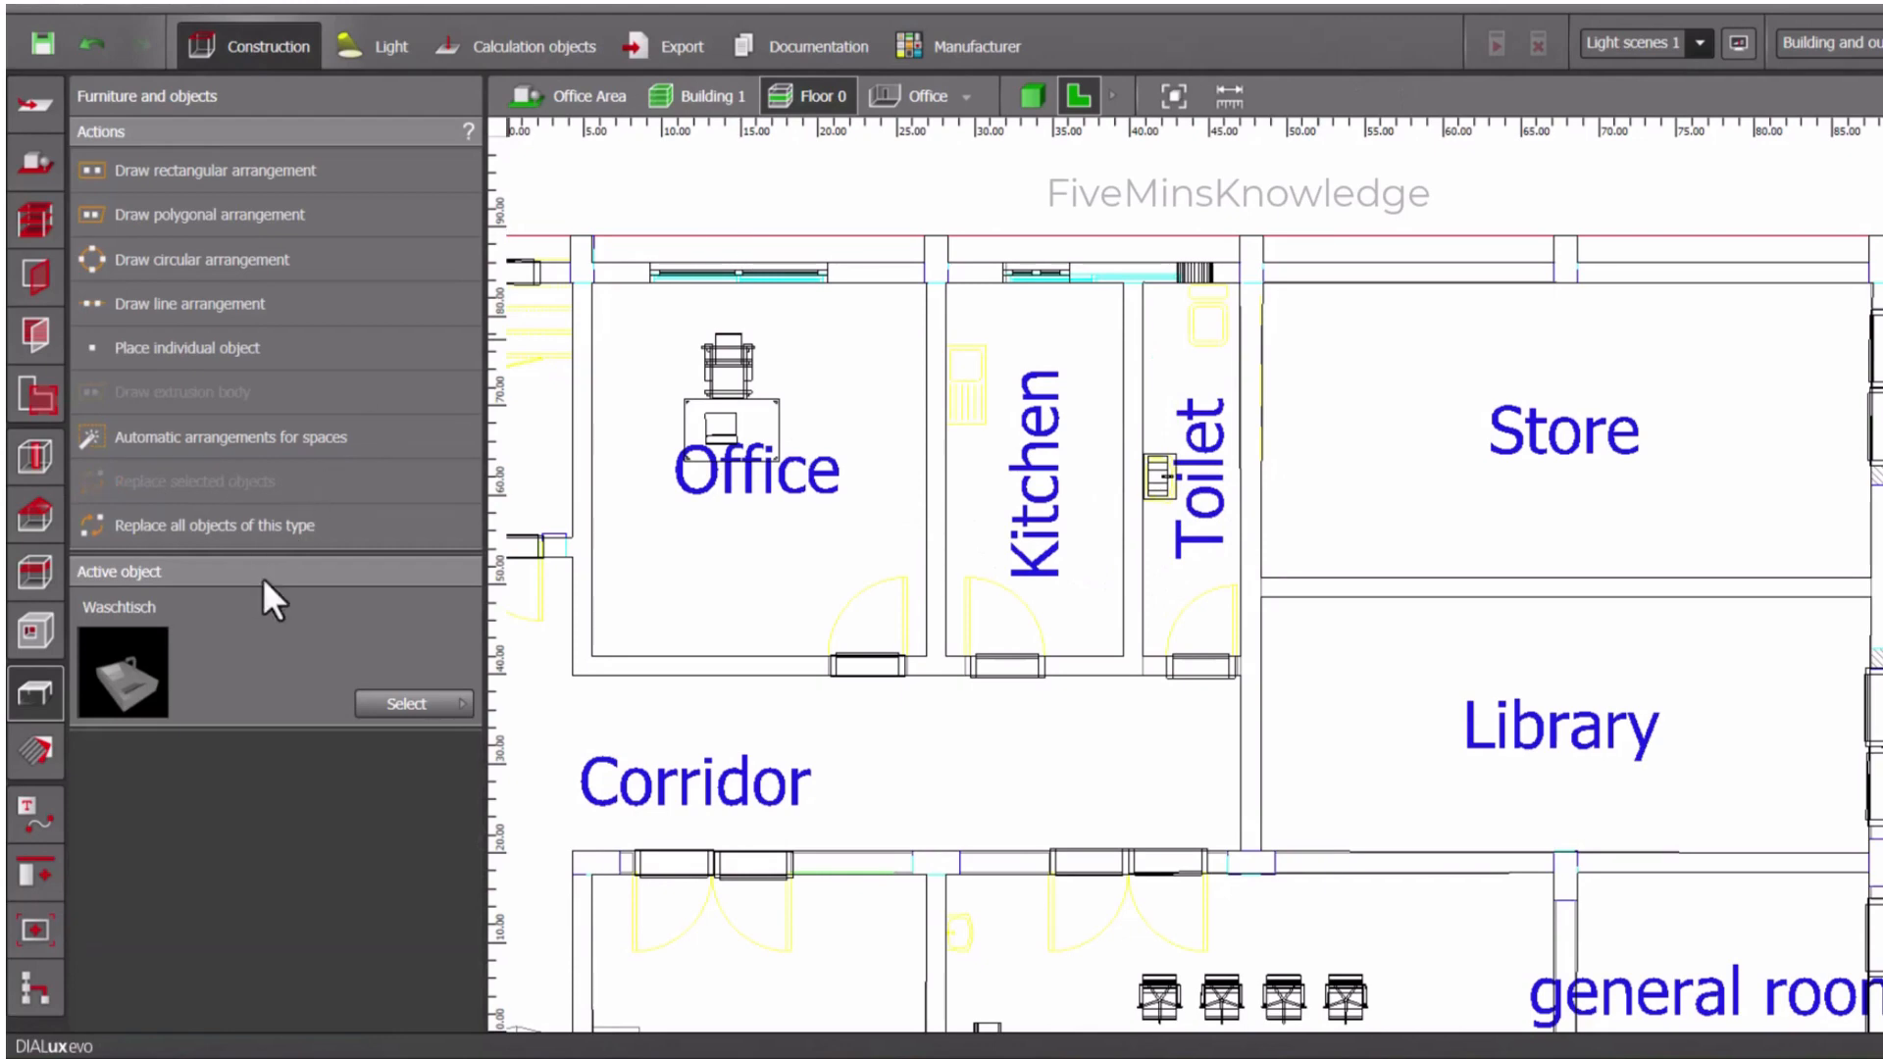
# - Choose the Toilet from the Sanitary category of the object catalogue as the active object
pyautogui.click(432, 703)
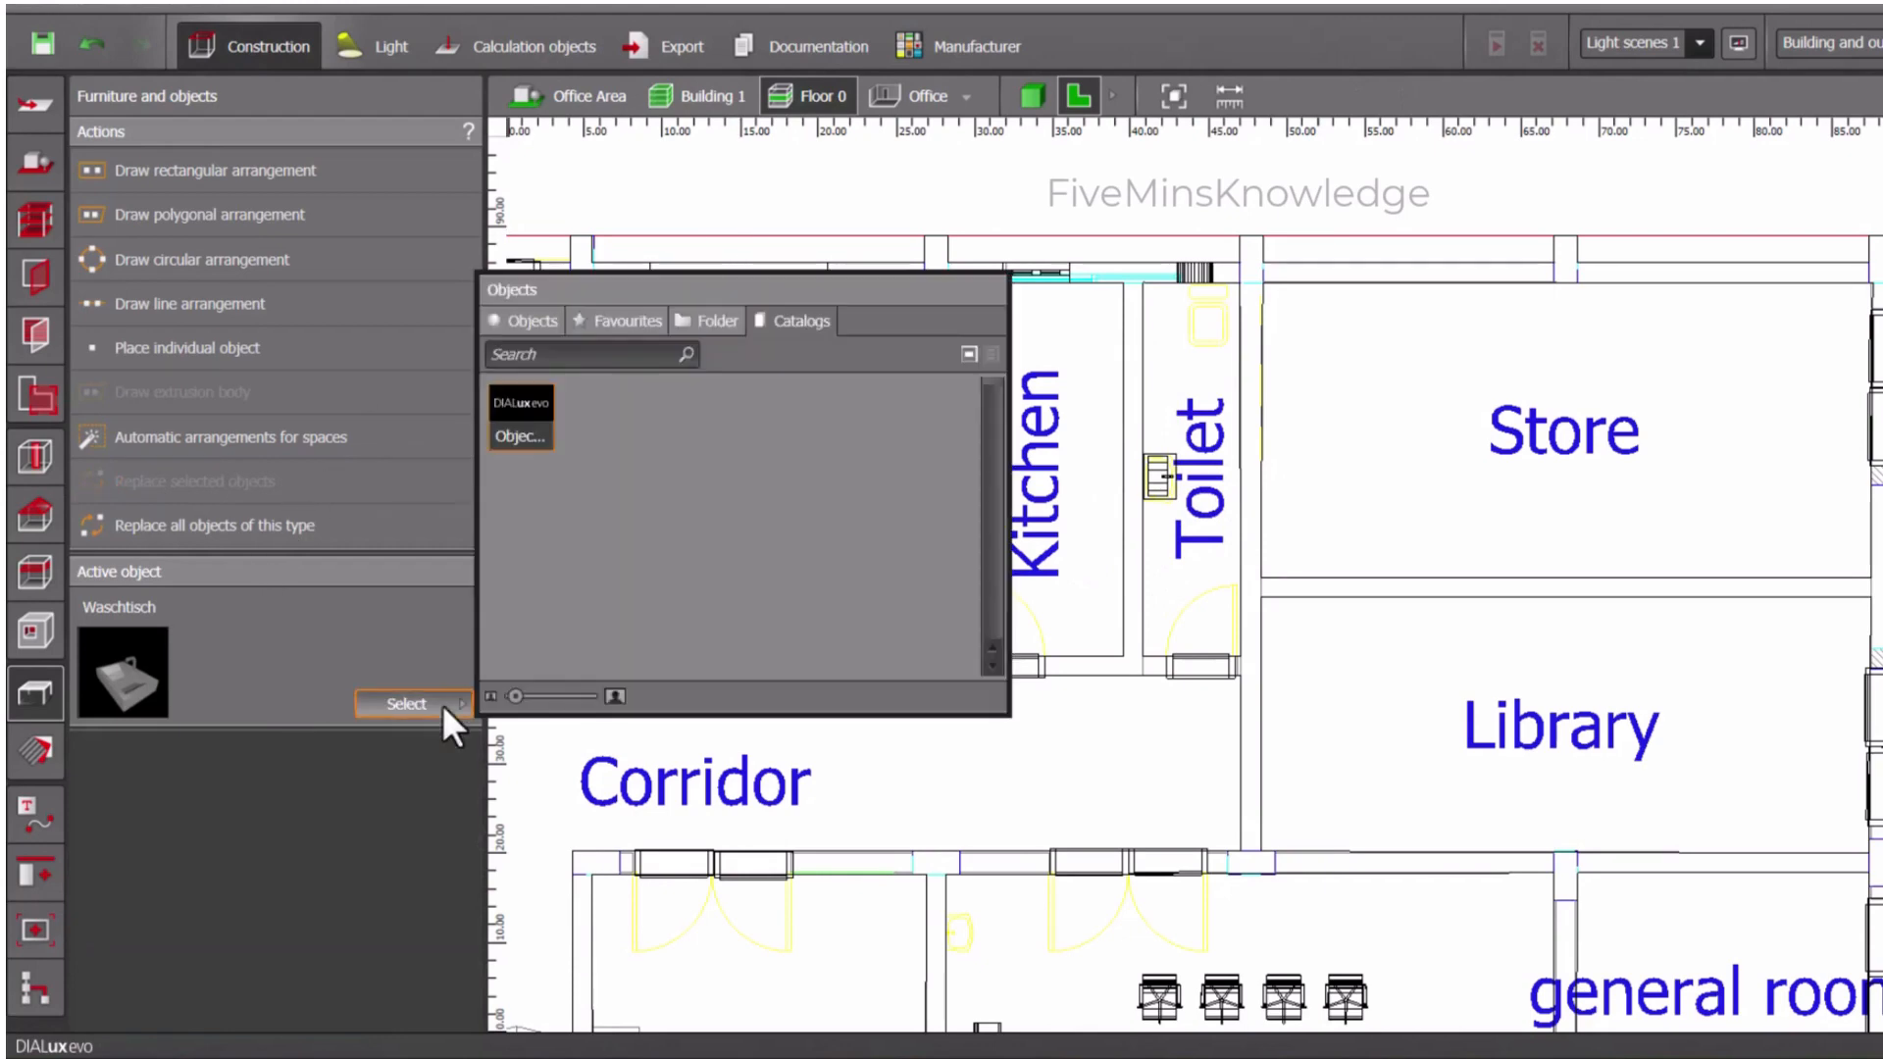
pyautogui.doubleClick(512, 432)
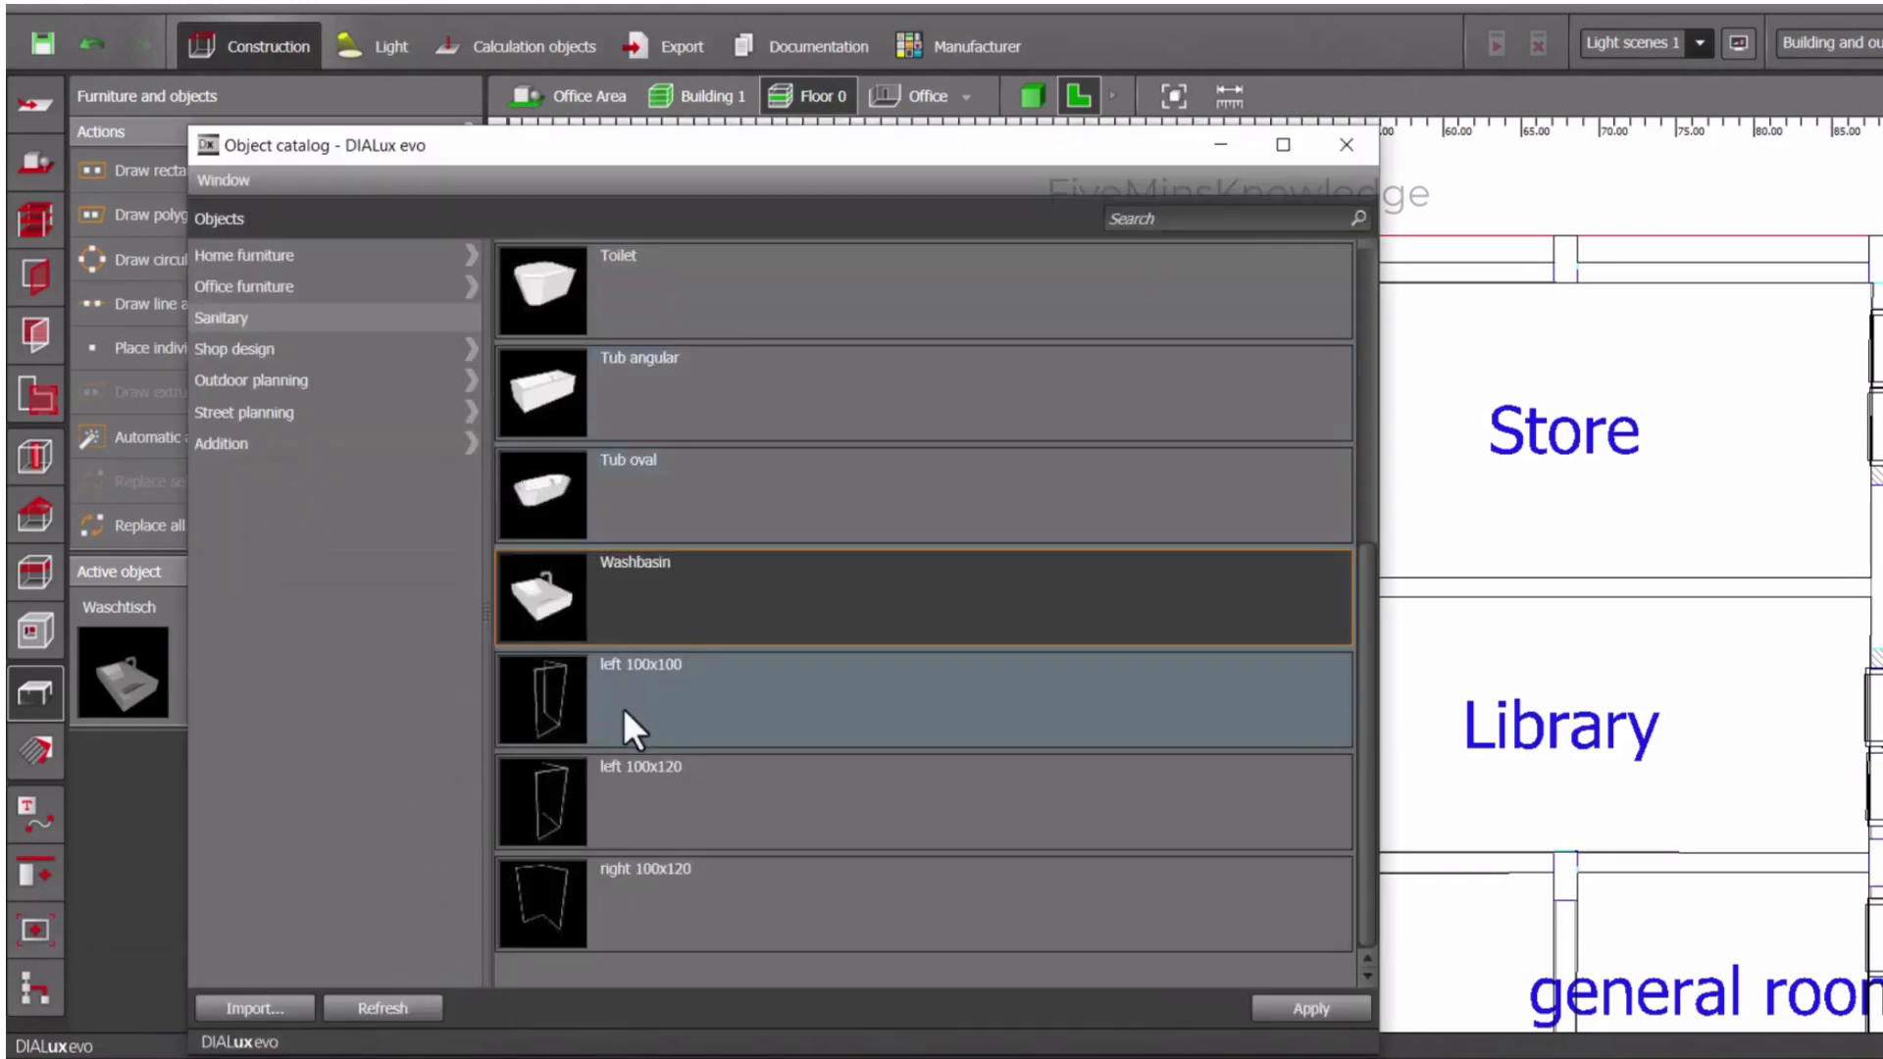
pyautogui.scroll(3, 622, 709)
pyautogui.click(591, 588)
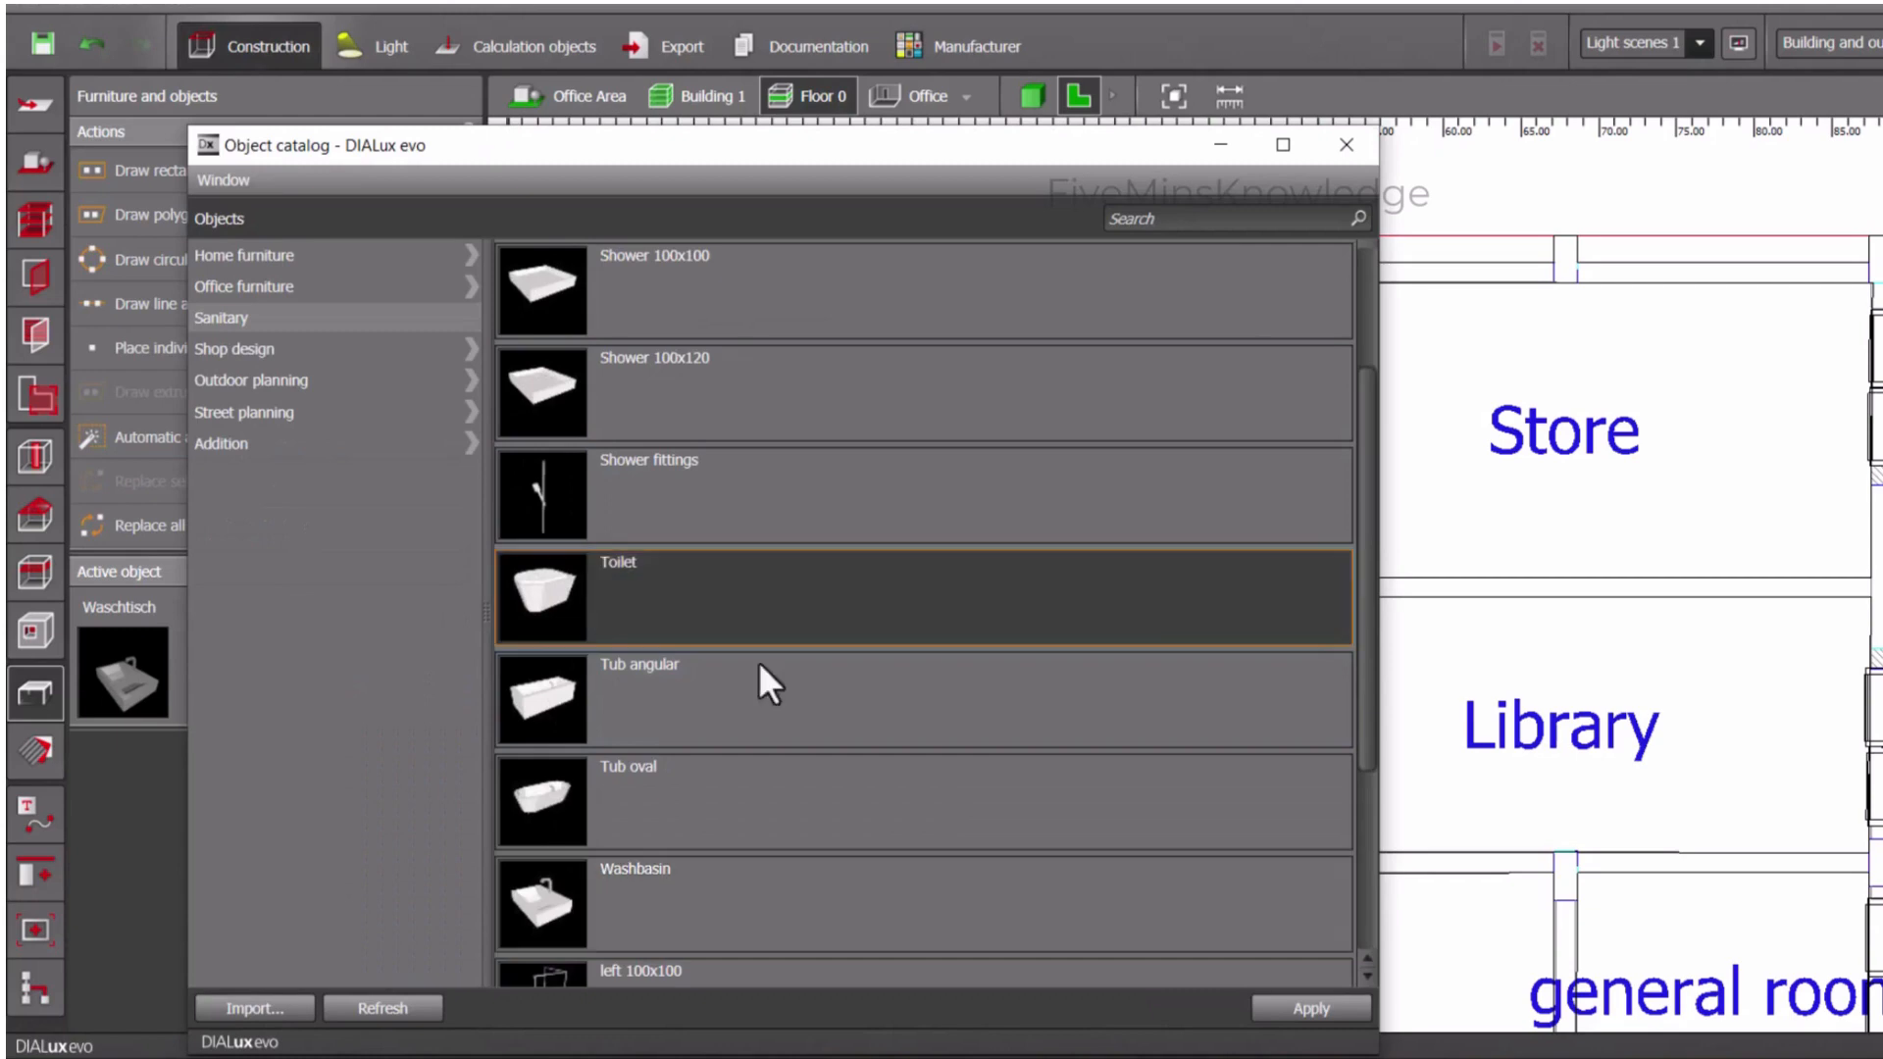
pyautogui.click(1291, 1002)
pyautogui.click(114, 730)
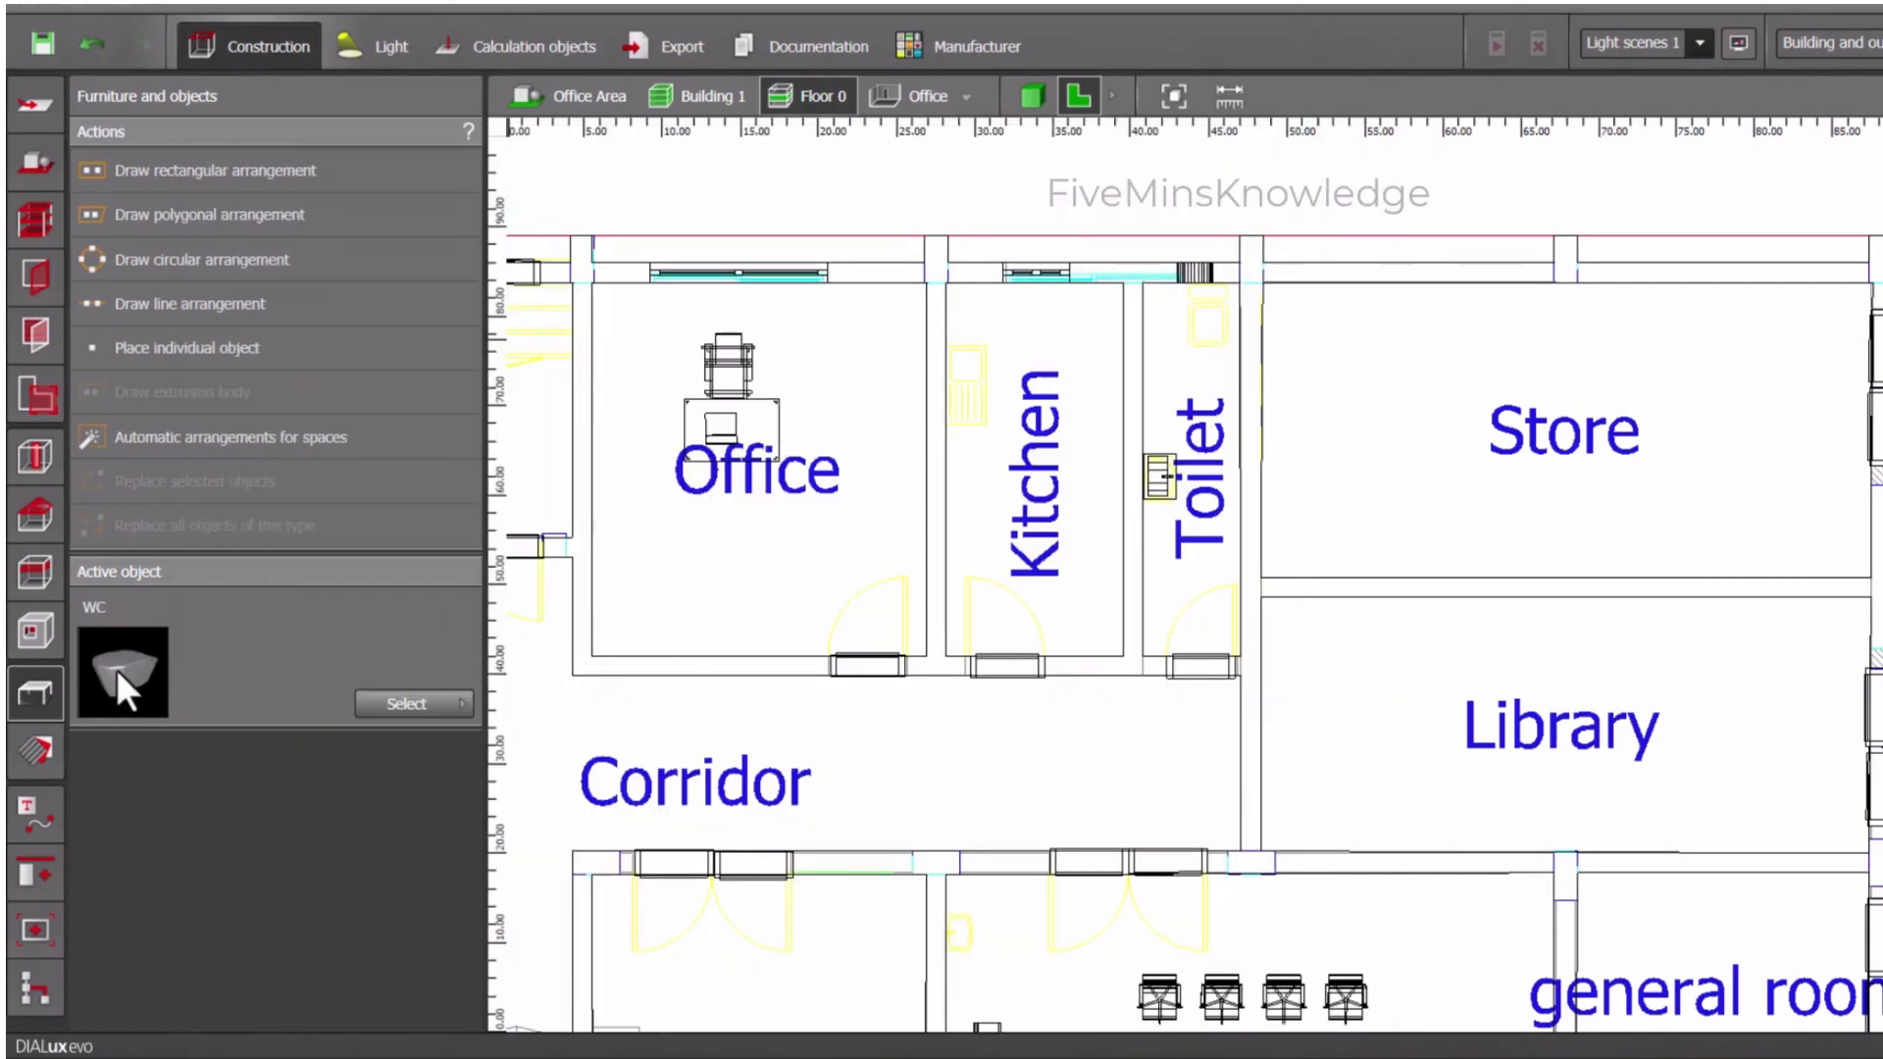
# - Place the WC in the Toilet room, rotate it to 90° and move it against the outer wall over the drawn toilet symbol
pyautogui.moveTo(120, 675); pyautogui.dragTo(1209, 327)
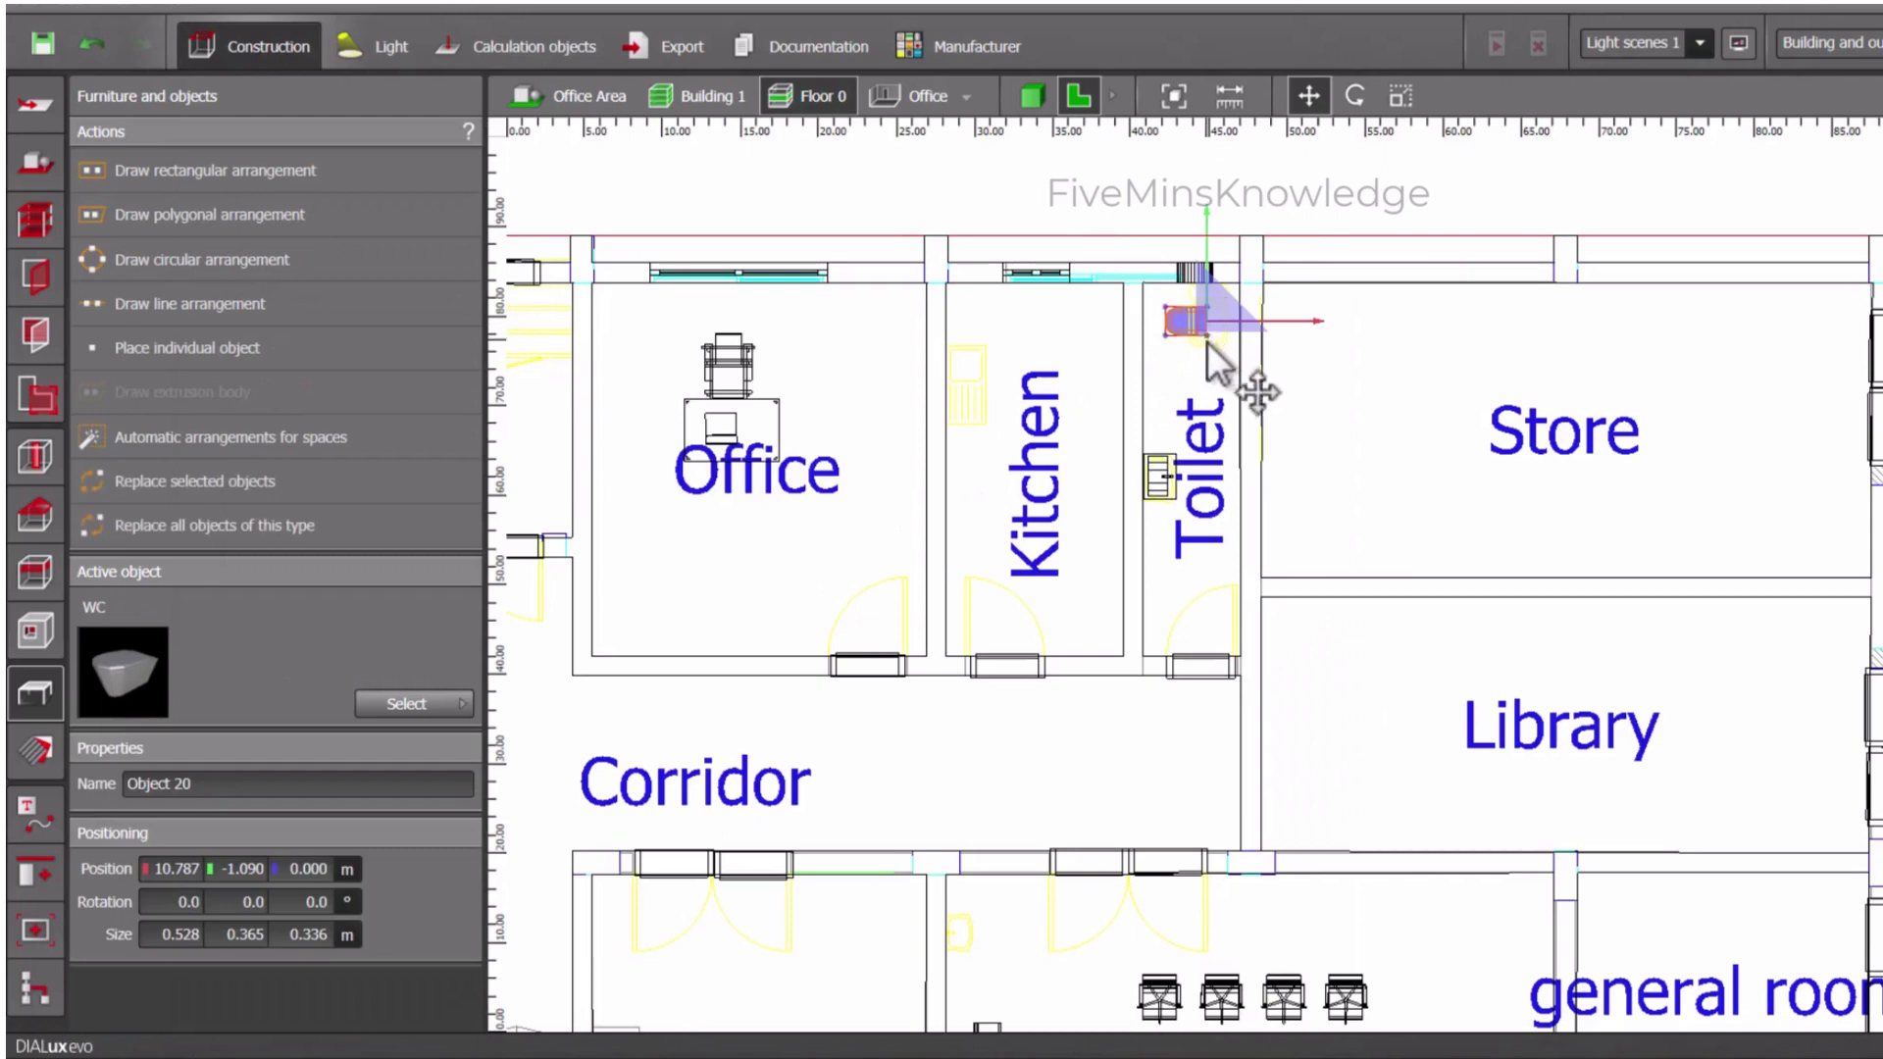
pyautogui.click(1355, 95)
pyautogui.moveTo(1334, 321); pyautogui.dragTo(1214, 247)
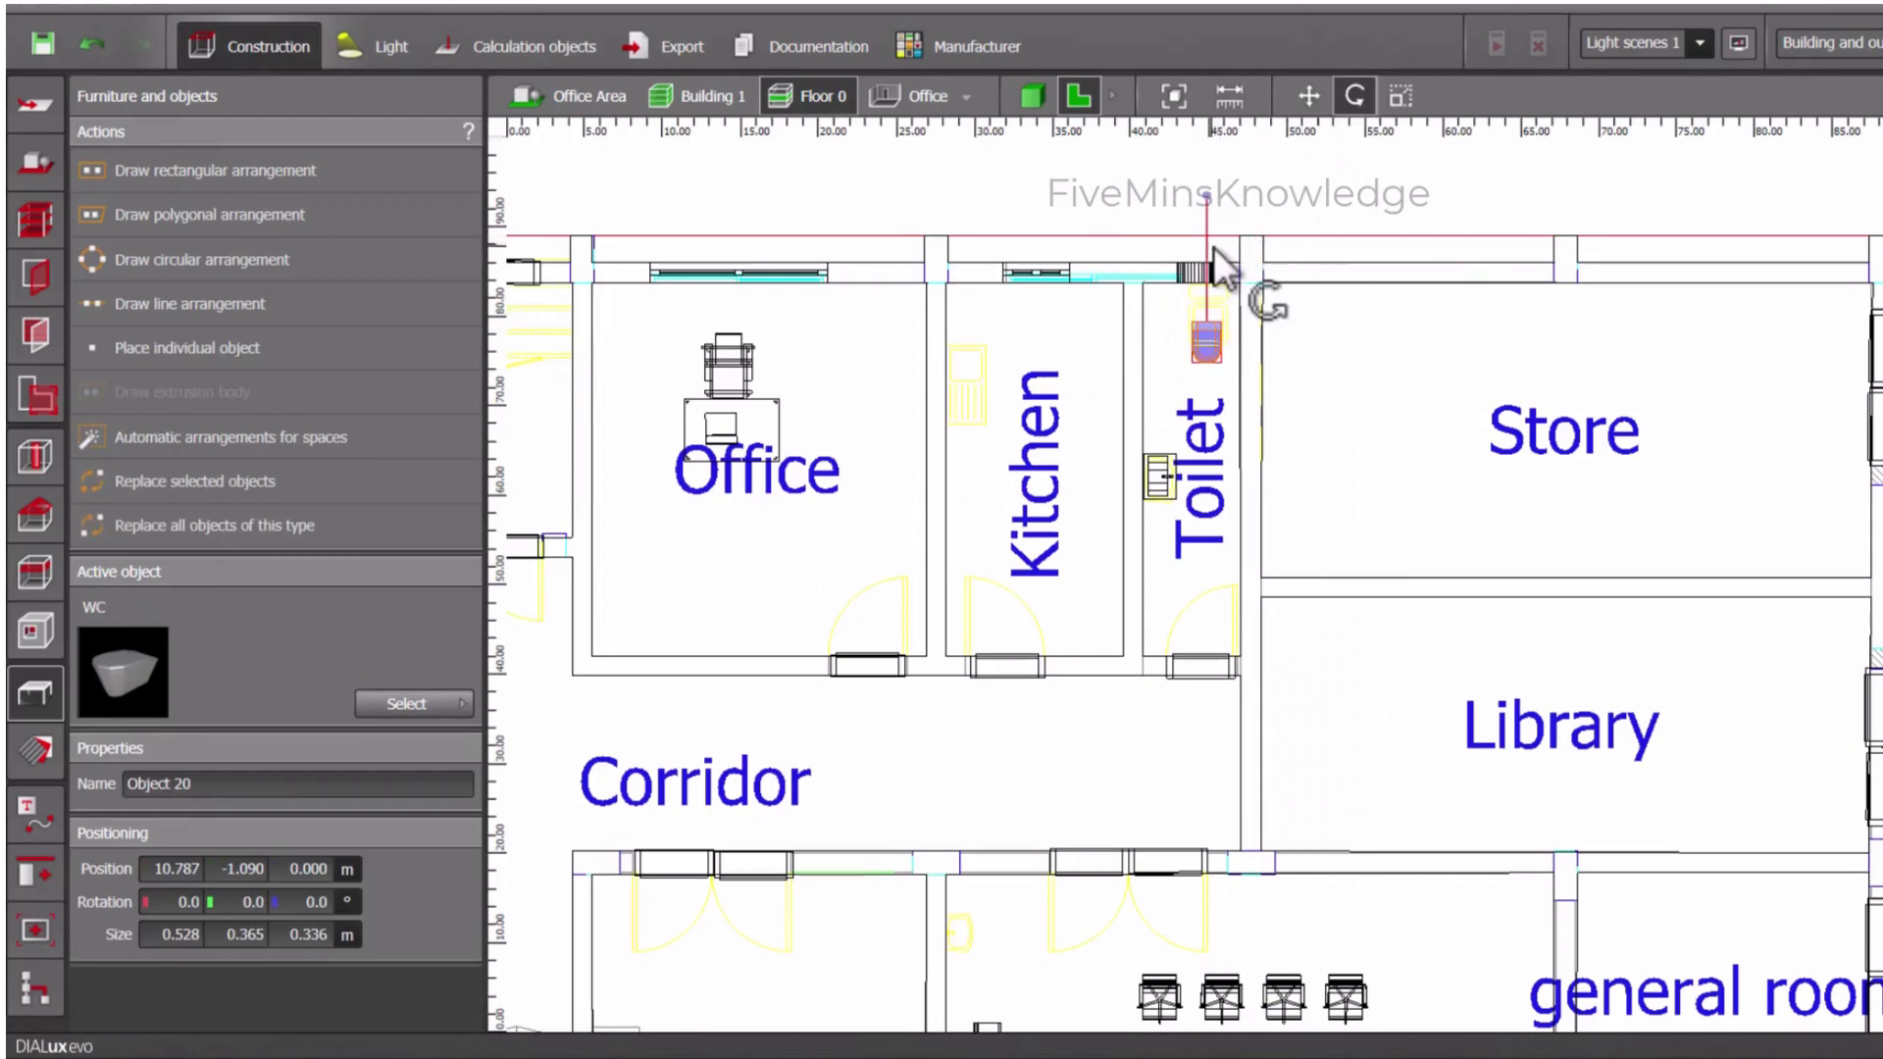
pyautogui.click(1310, 96)
pyautogui.moveTo(1231, 339); pyautogui.dragTo(1214, 314)
pyautogui.click(1222, 392)
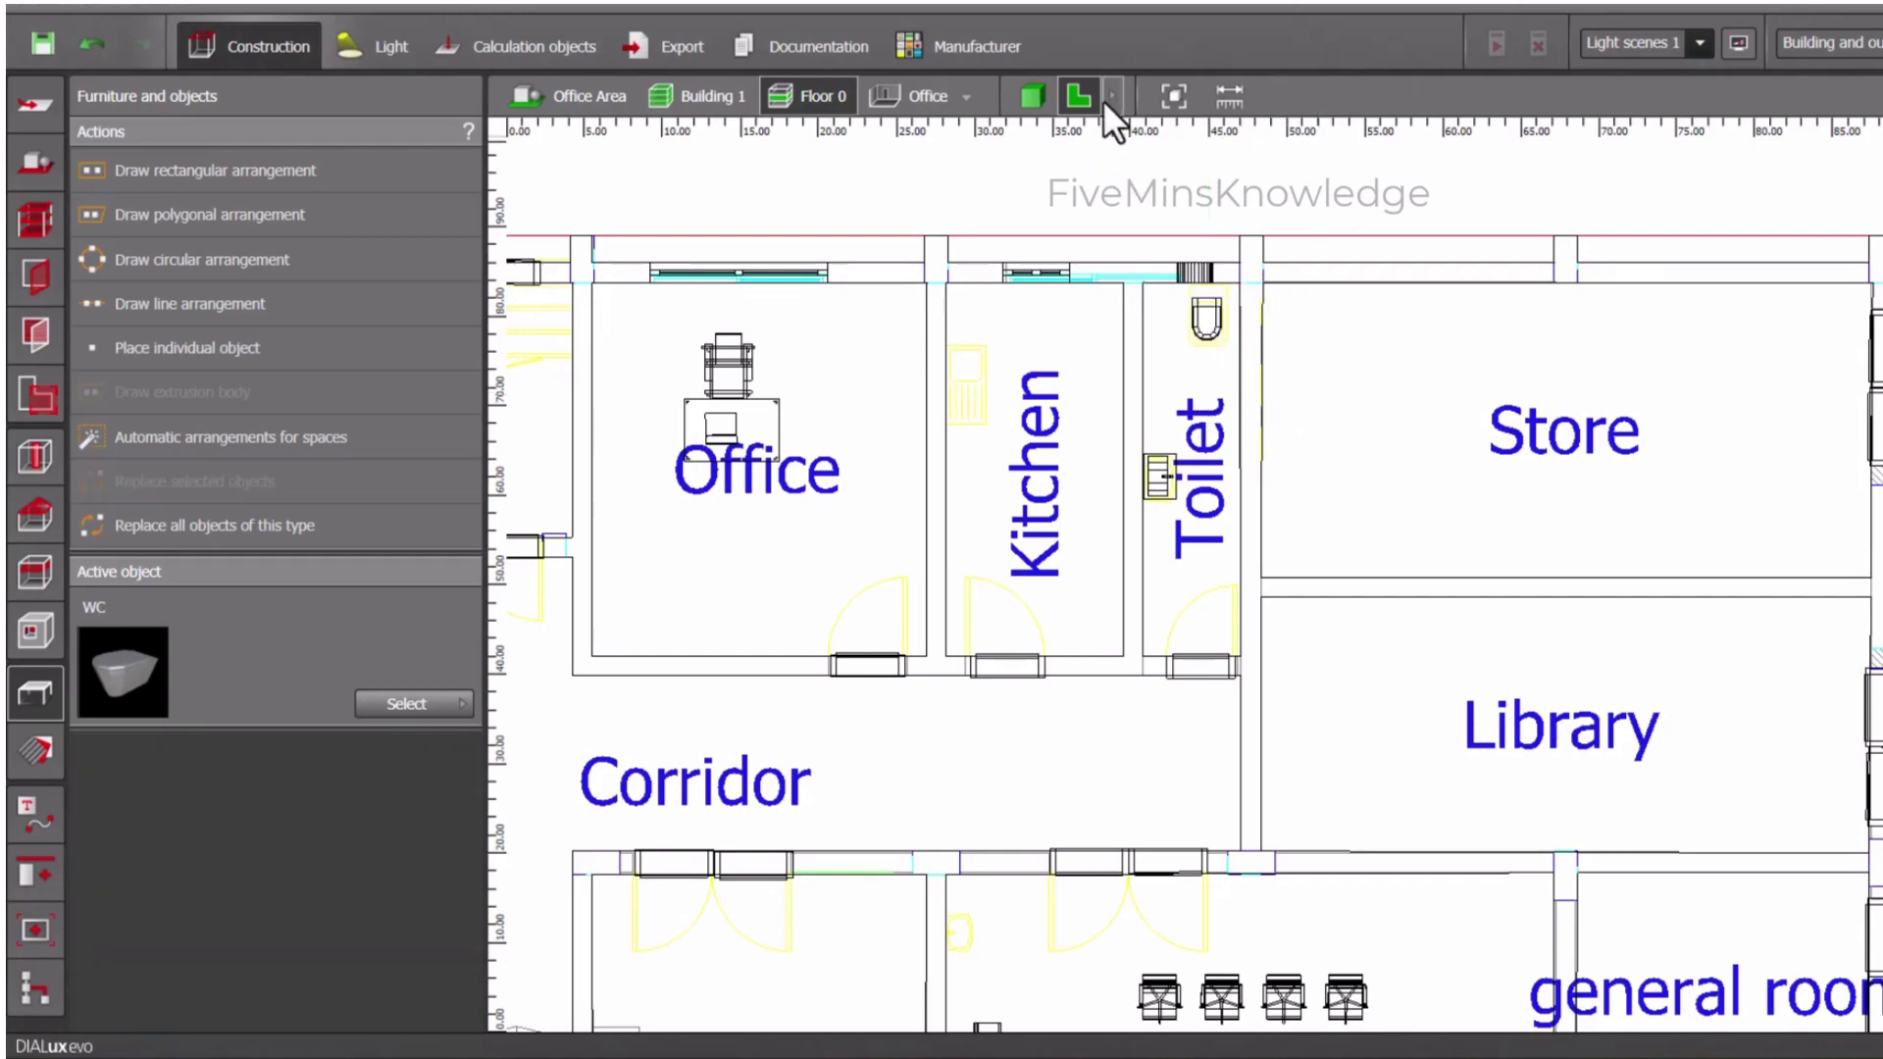
# - In 3D view, rotate the Toilet room's washbasin to 180° and move it back against the wall shared with the Kitchen
pyautogui.click(1027, 97)
pyautogui.scroll(5, 1243, 339)
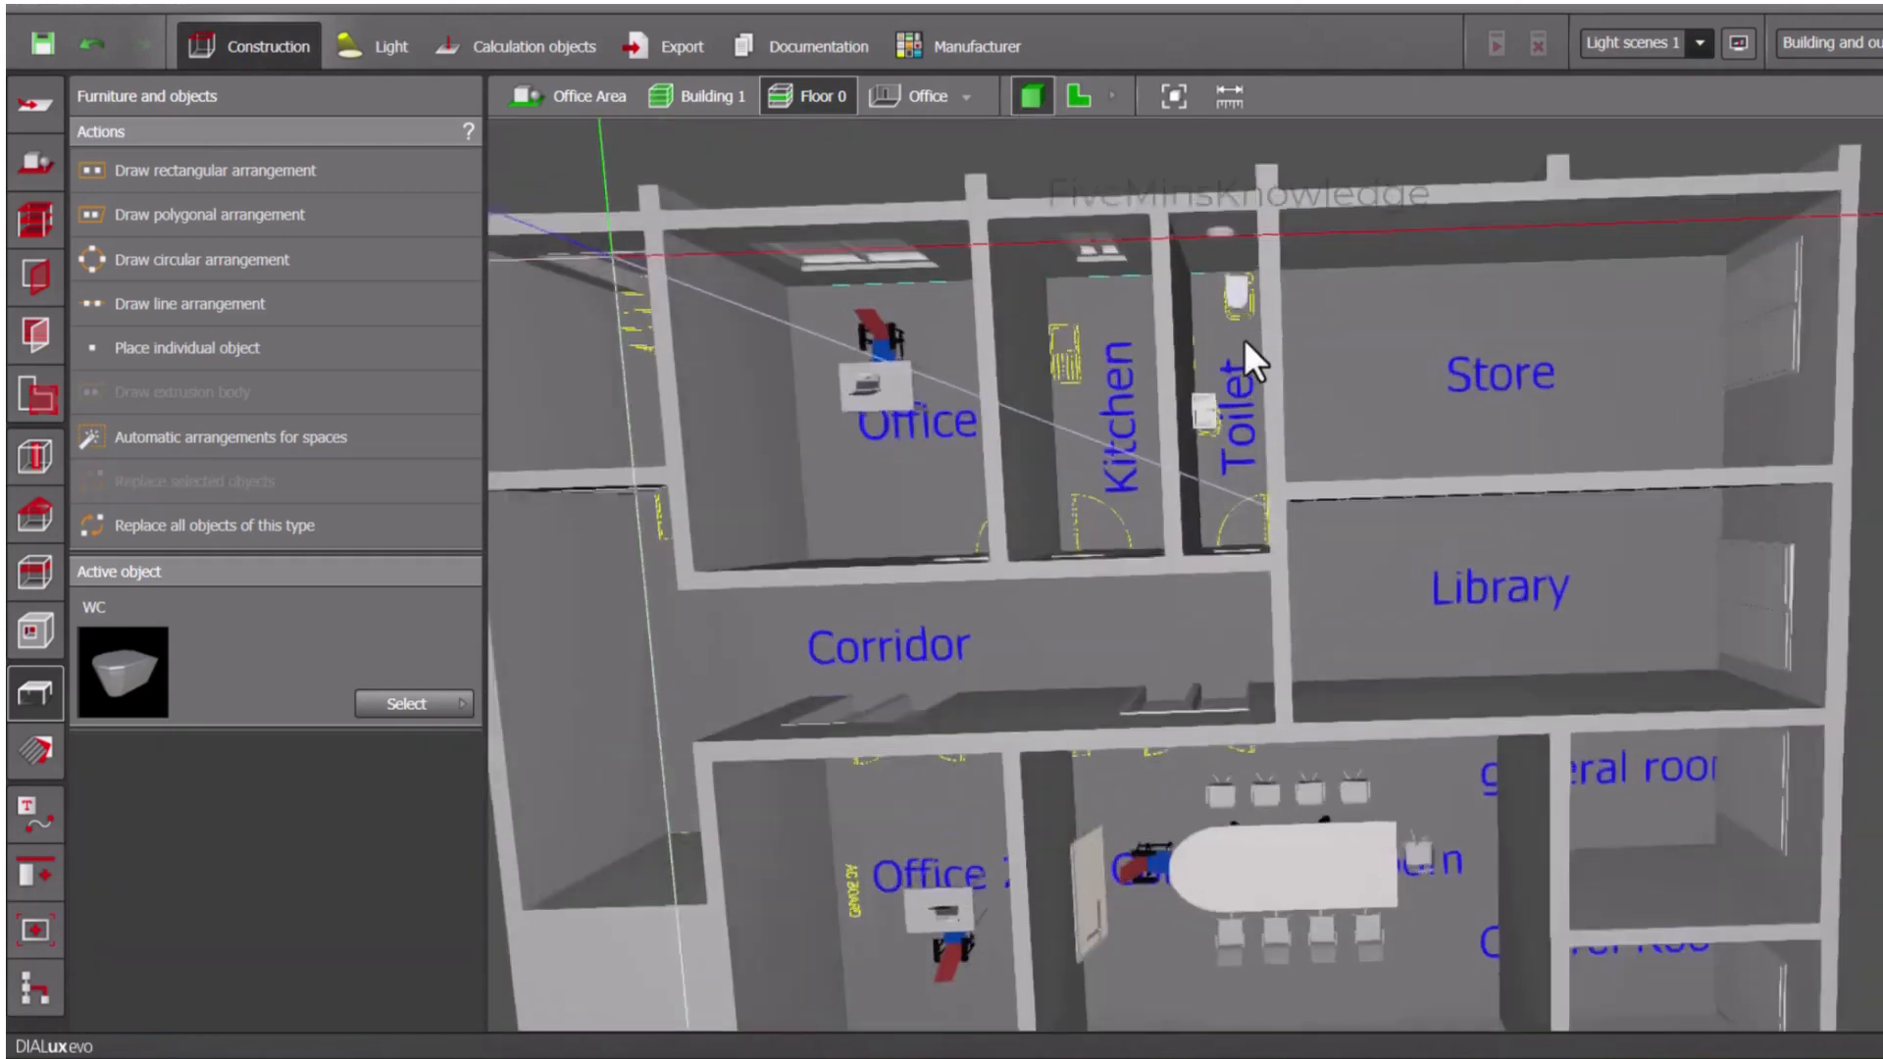
pyautogui.scroll(3, 1243, 339)
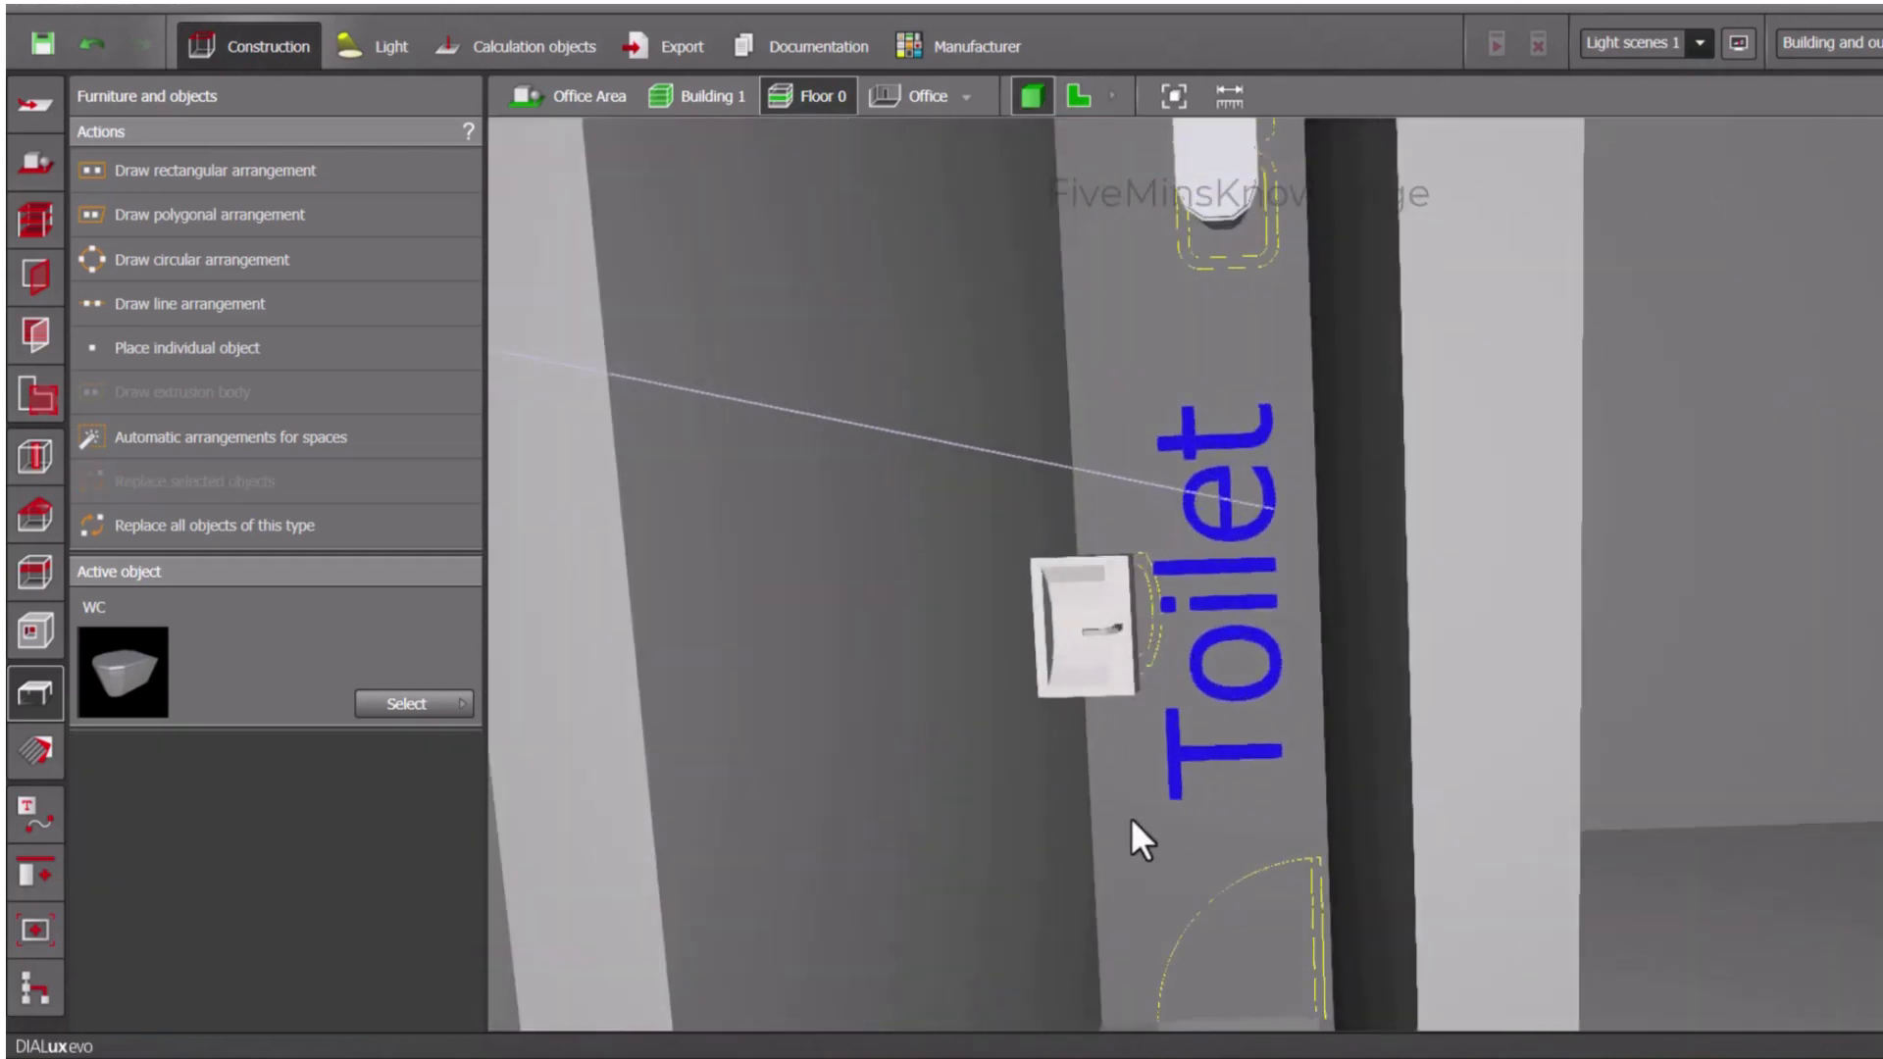
pyautogui.moveTo(1132, 818)
pyautogui.mouseDown(button='middle')
pyautogui.moveTo(1124, 706)
pyautogui.moveTo(1151, 651)
pyautogui.moveTo(1122, 791)
pyautogui.mouseUp(button='middle')
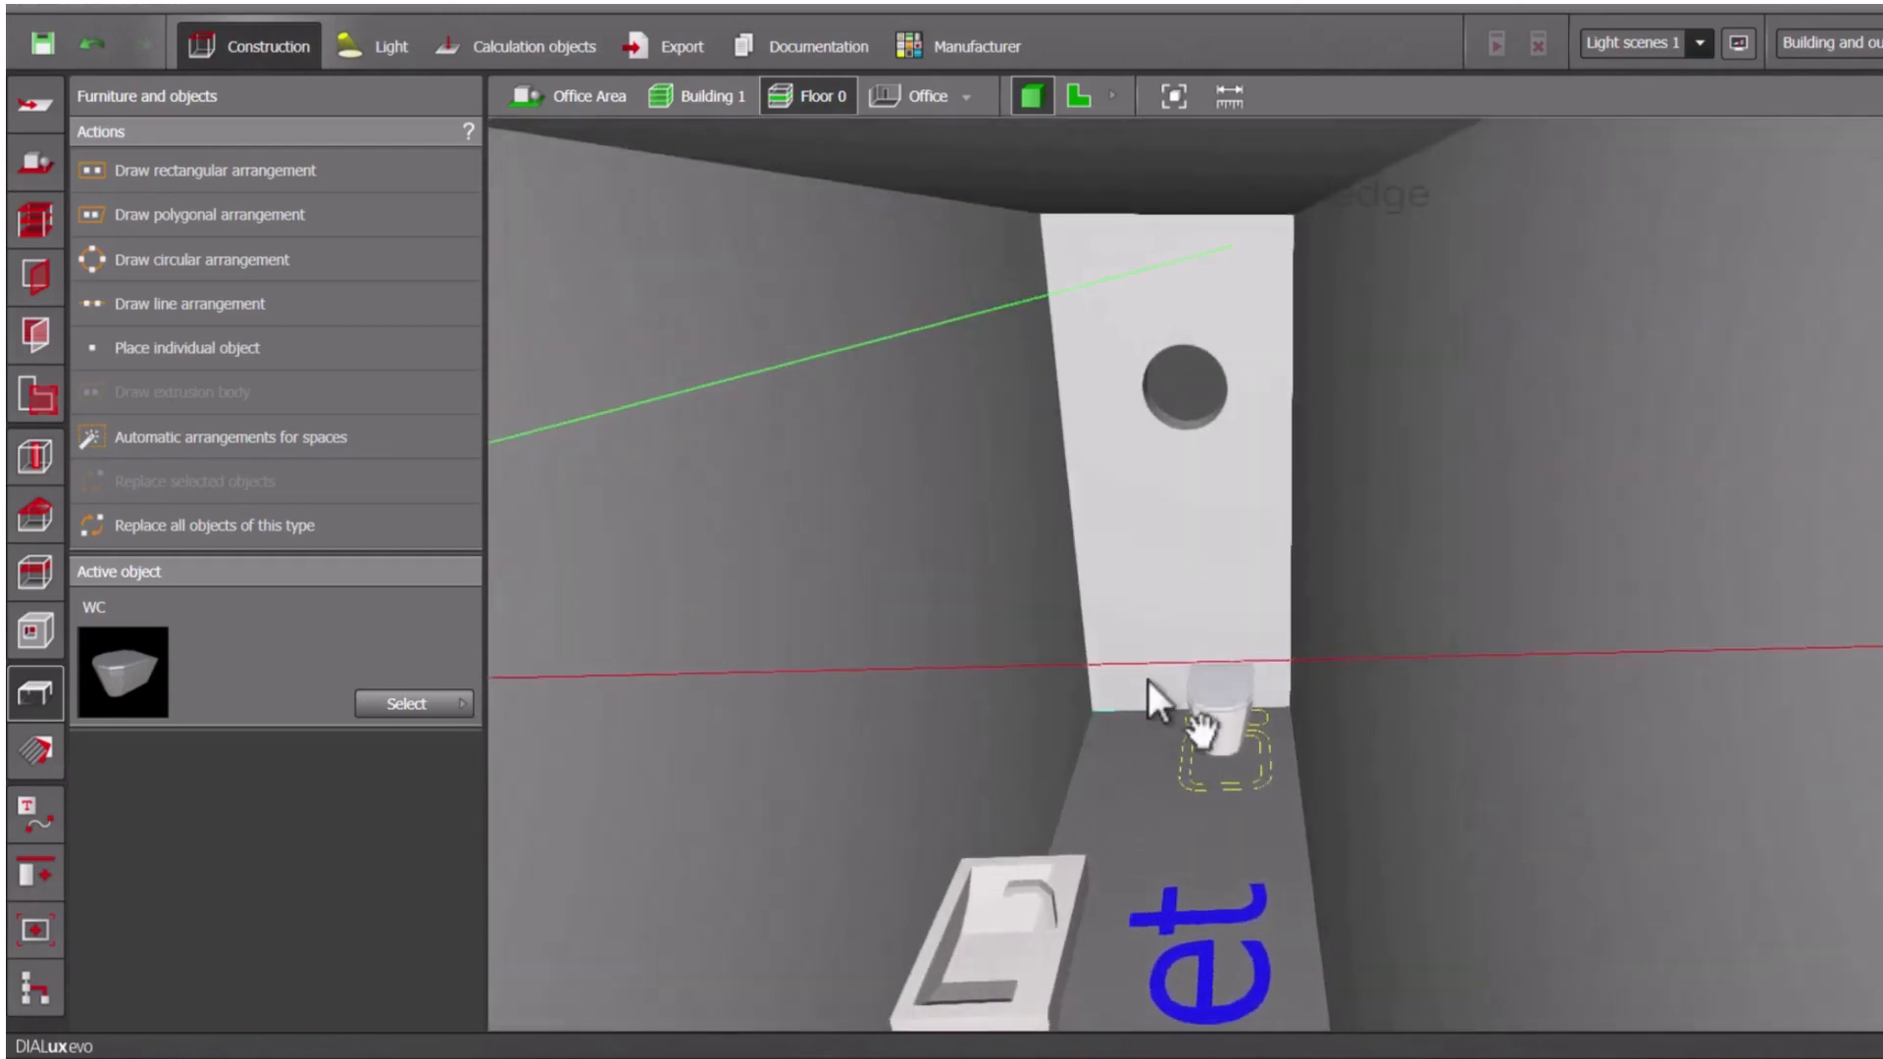
pyautogui.moveTo(1148, 680); pyautogui.dragTo(1182, 586, button='middle')
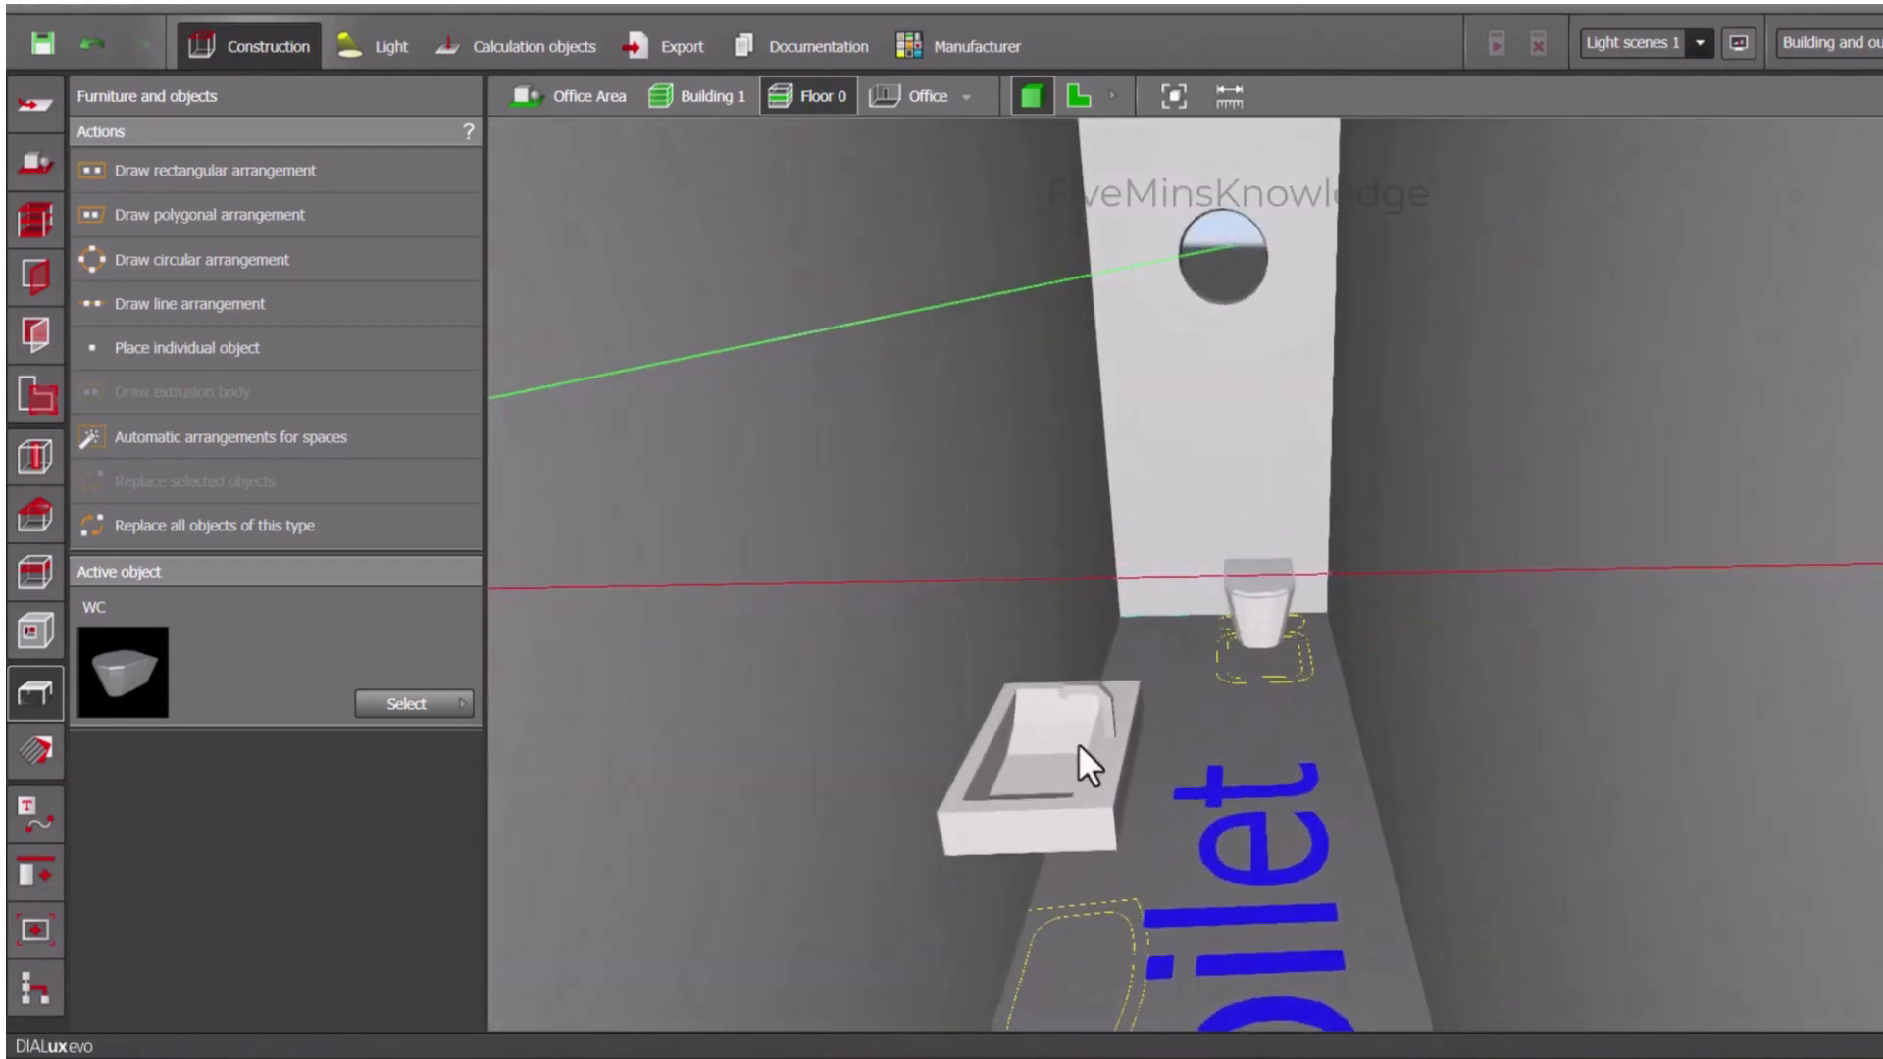
pyautogui.click(1079, 744)
pyautogui.click(1349, 94)
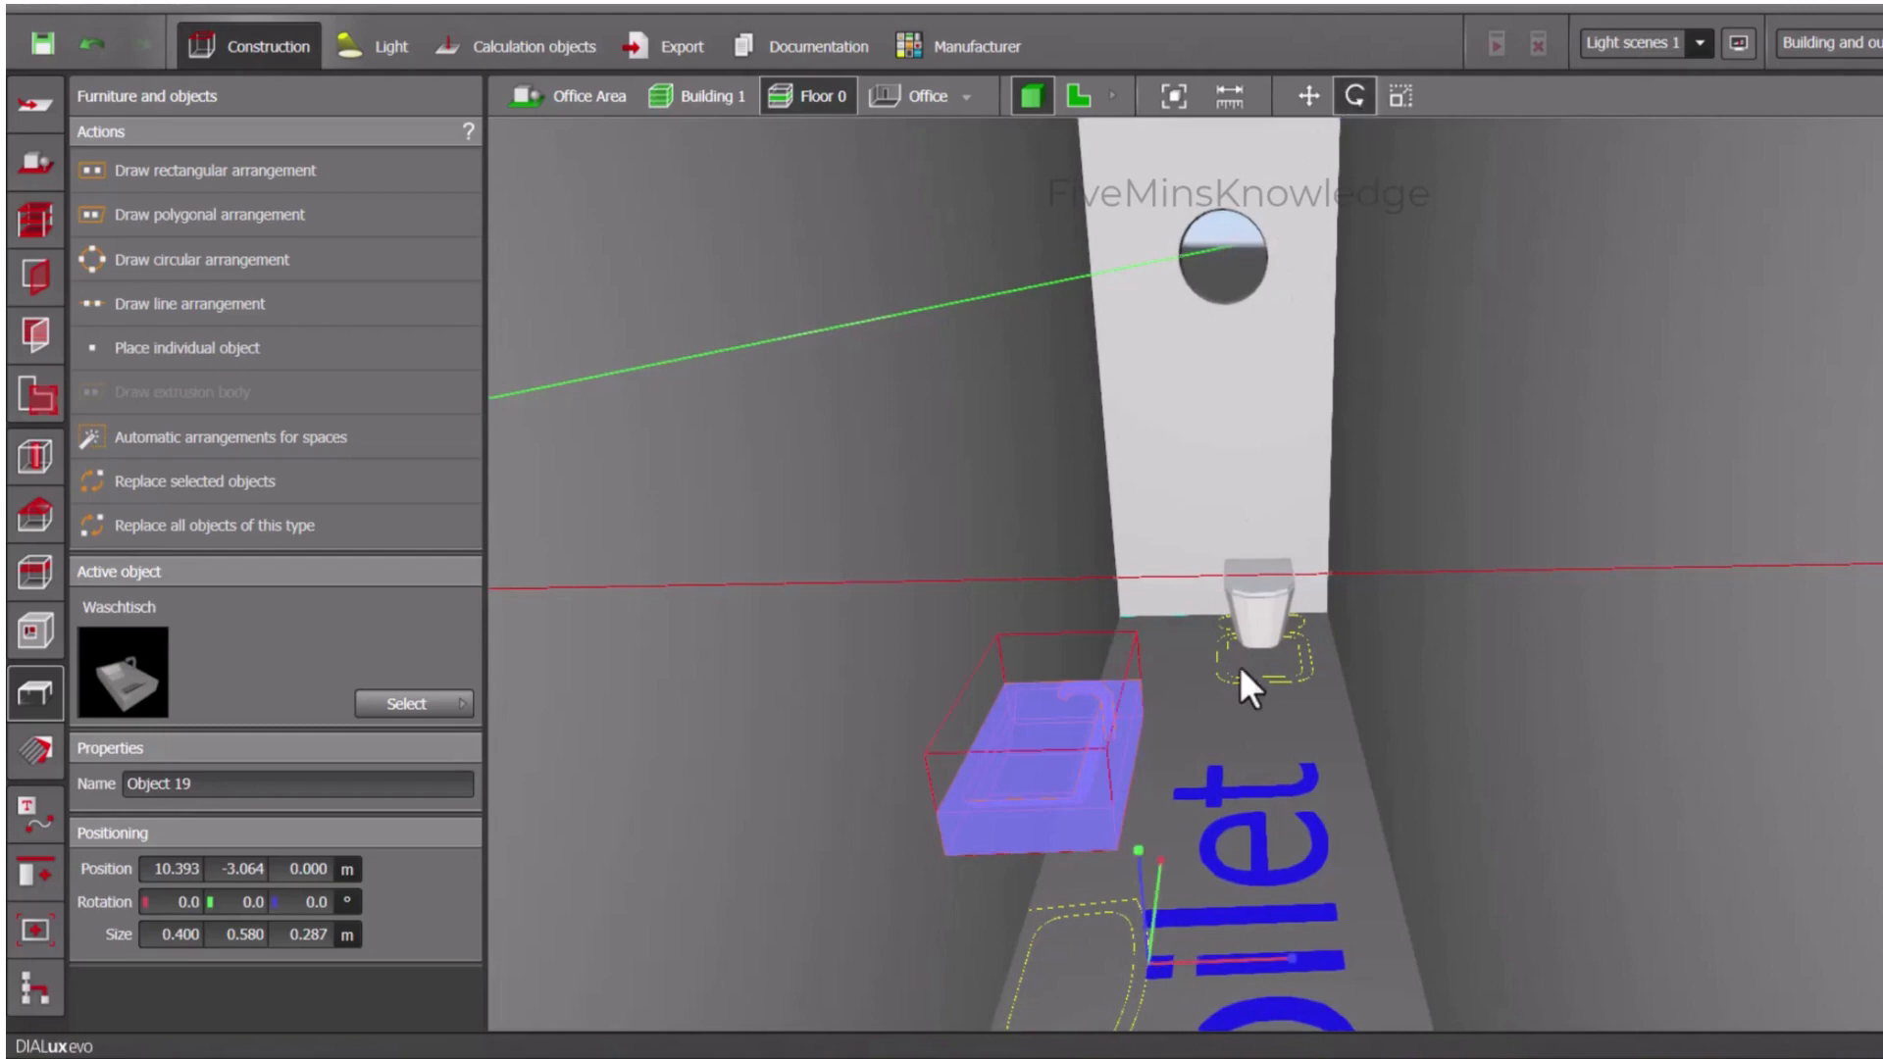
pyautogui.moveTo(1291, 949); pyautogui.dragTo(861, 867)
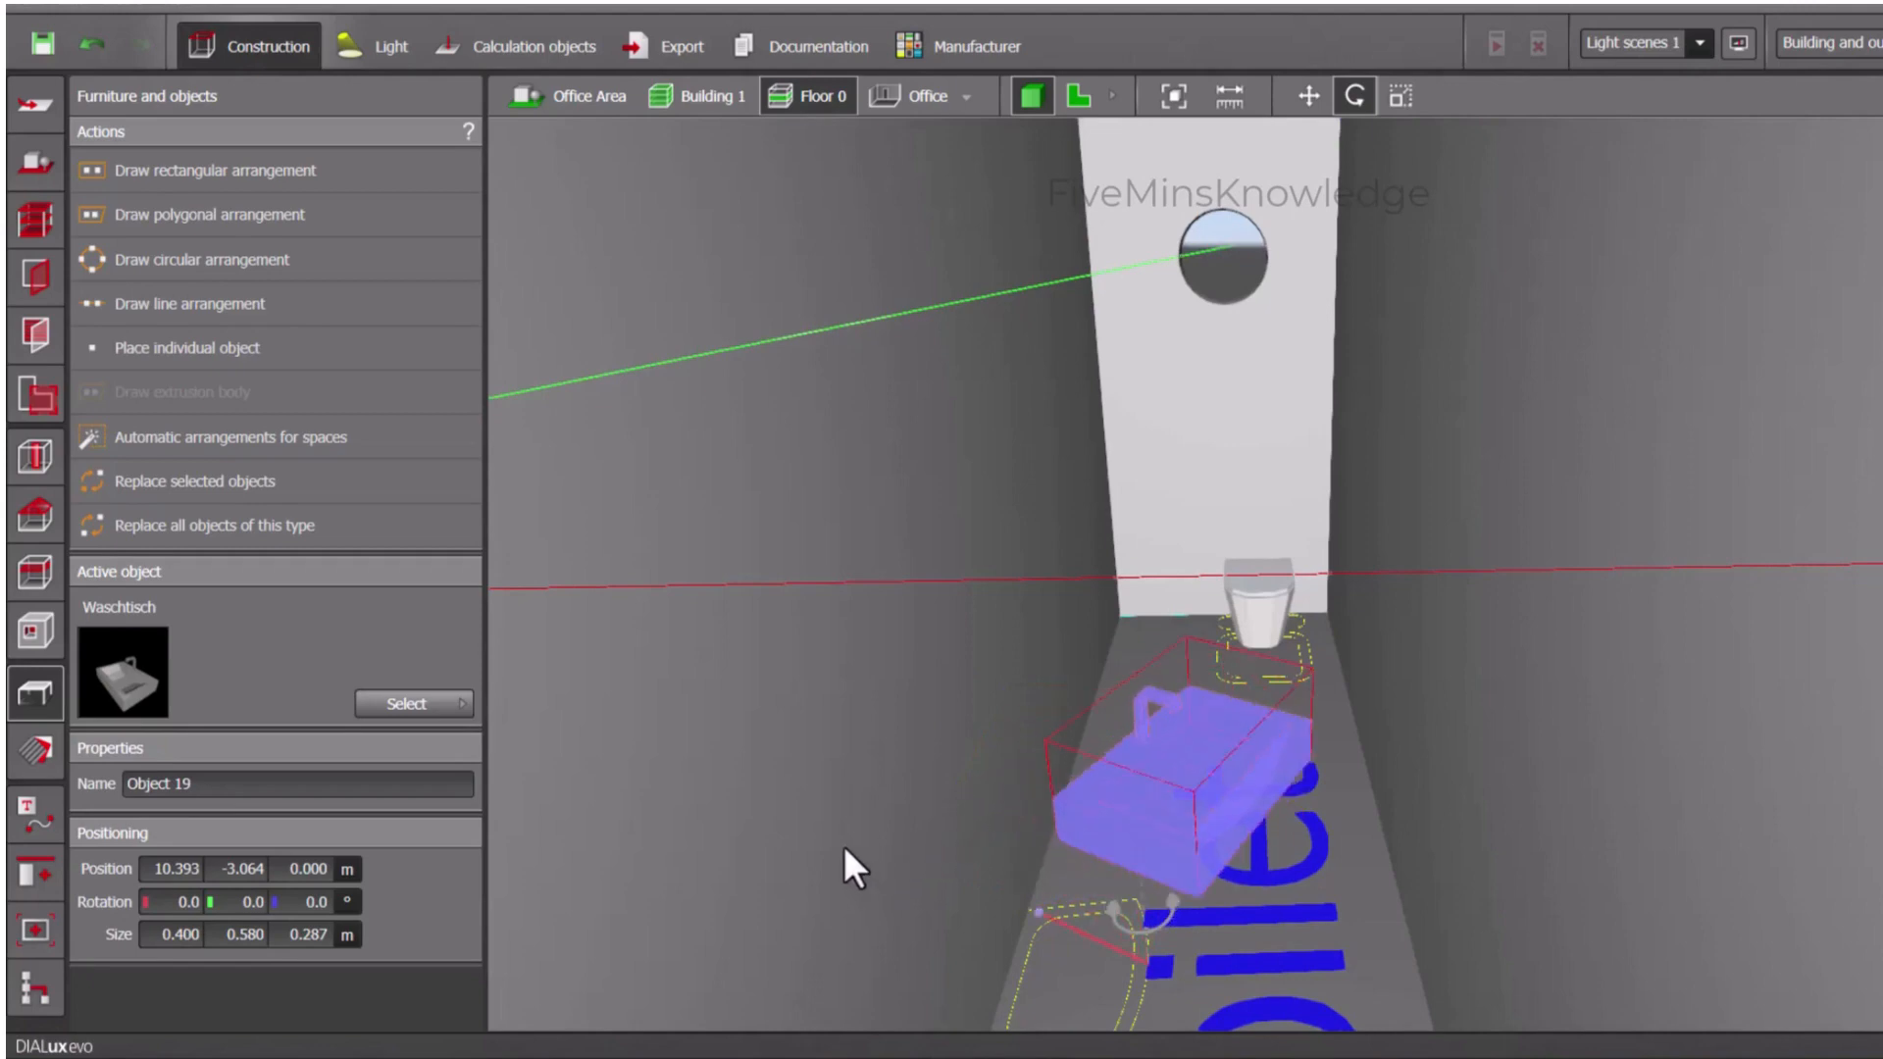
pyautogui.moveTo(822, 939); pyautogui.dragTo(997, 967)
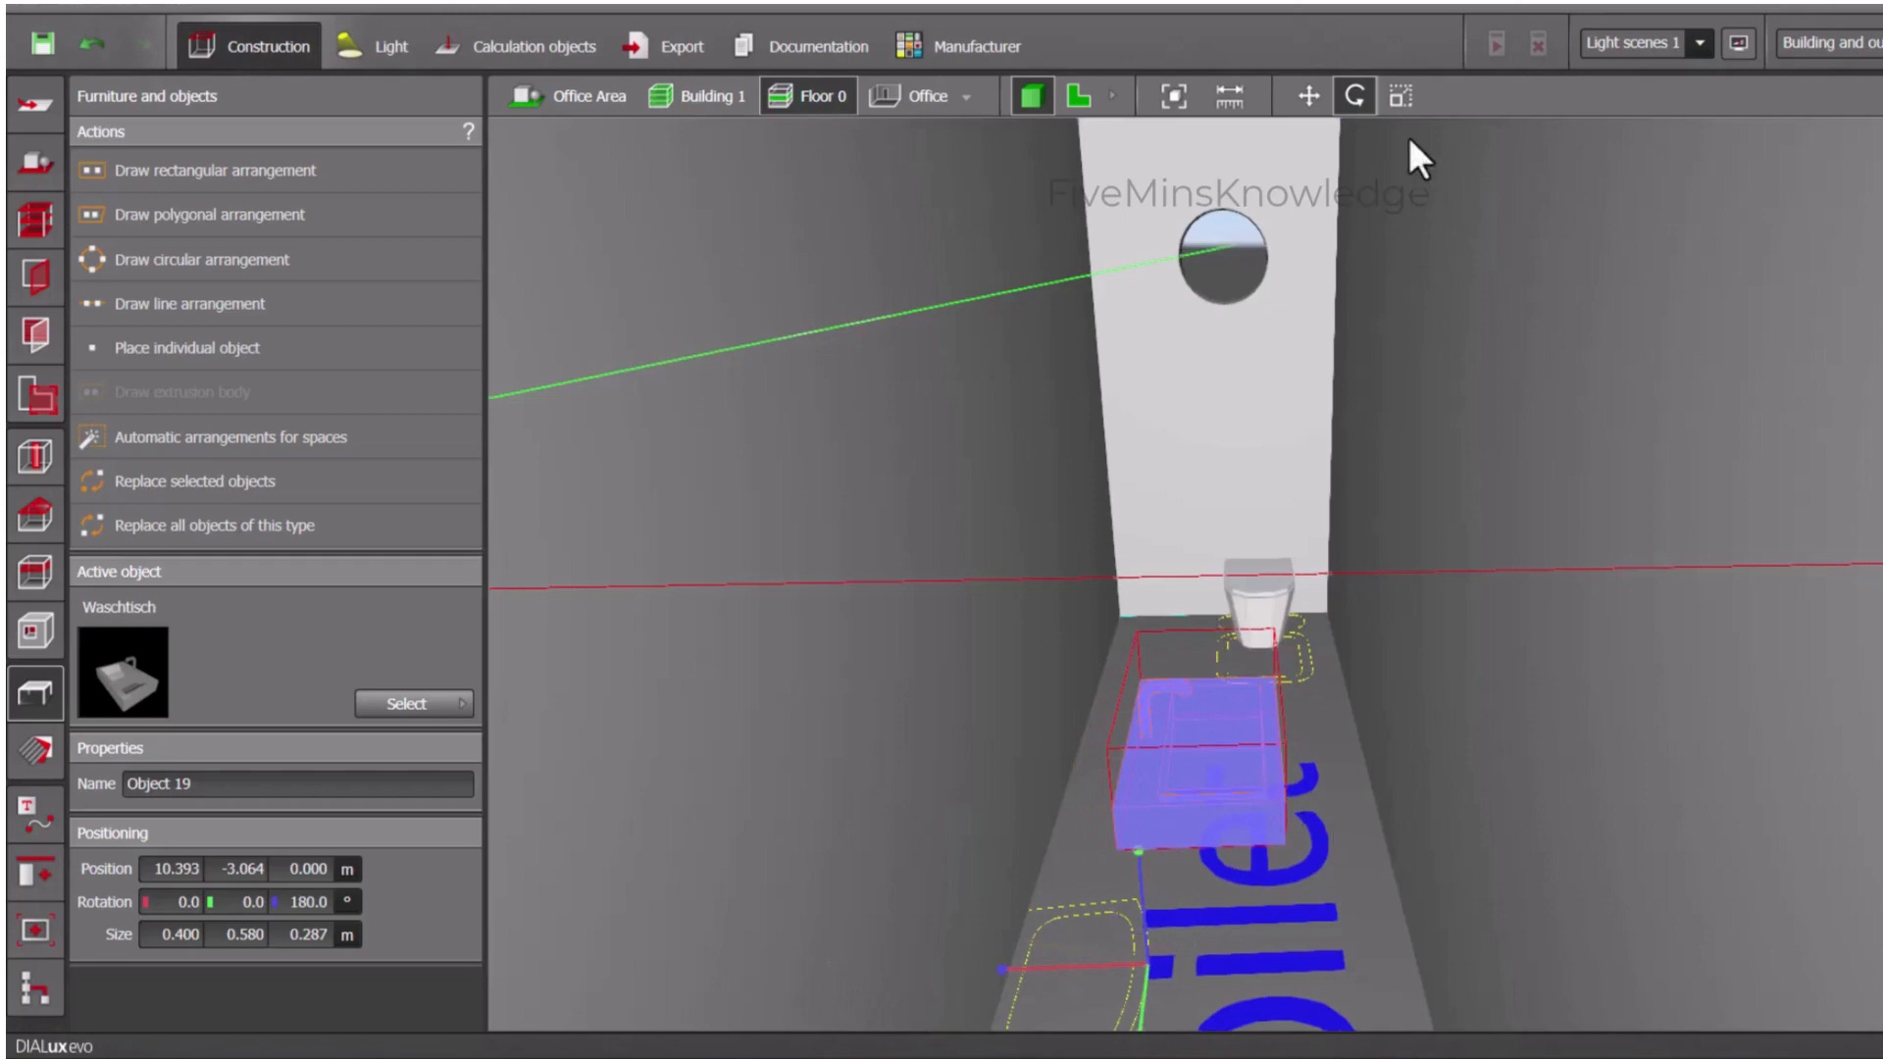
pyautogui.click(1311, 96)
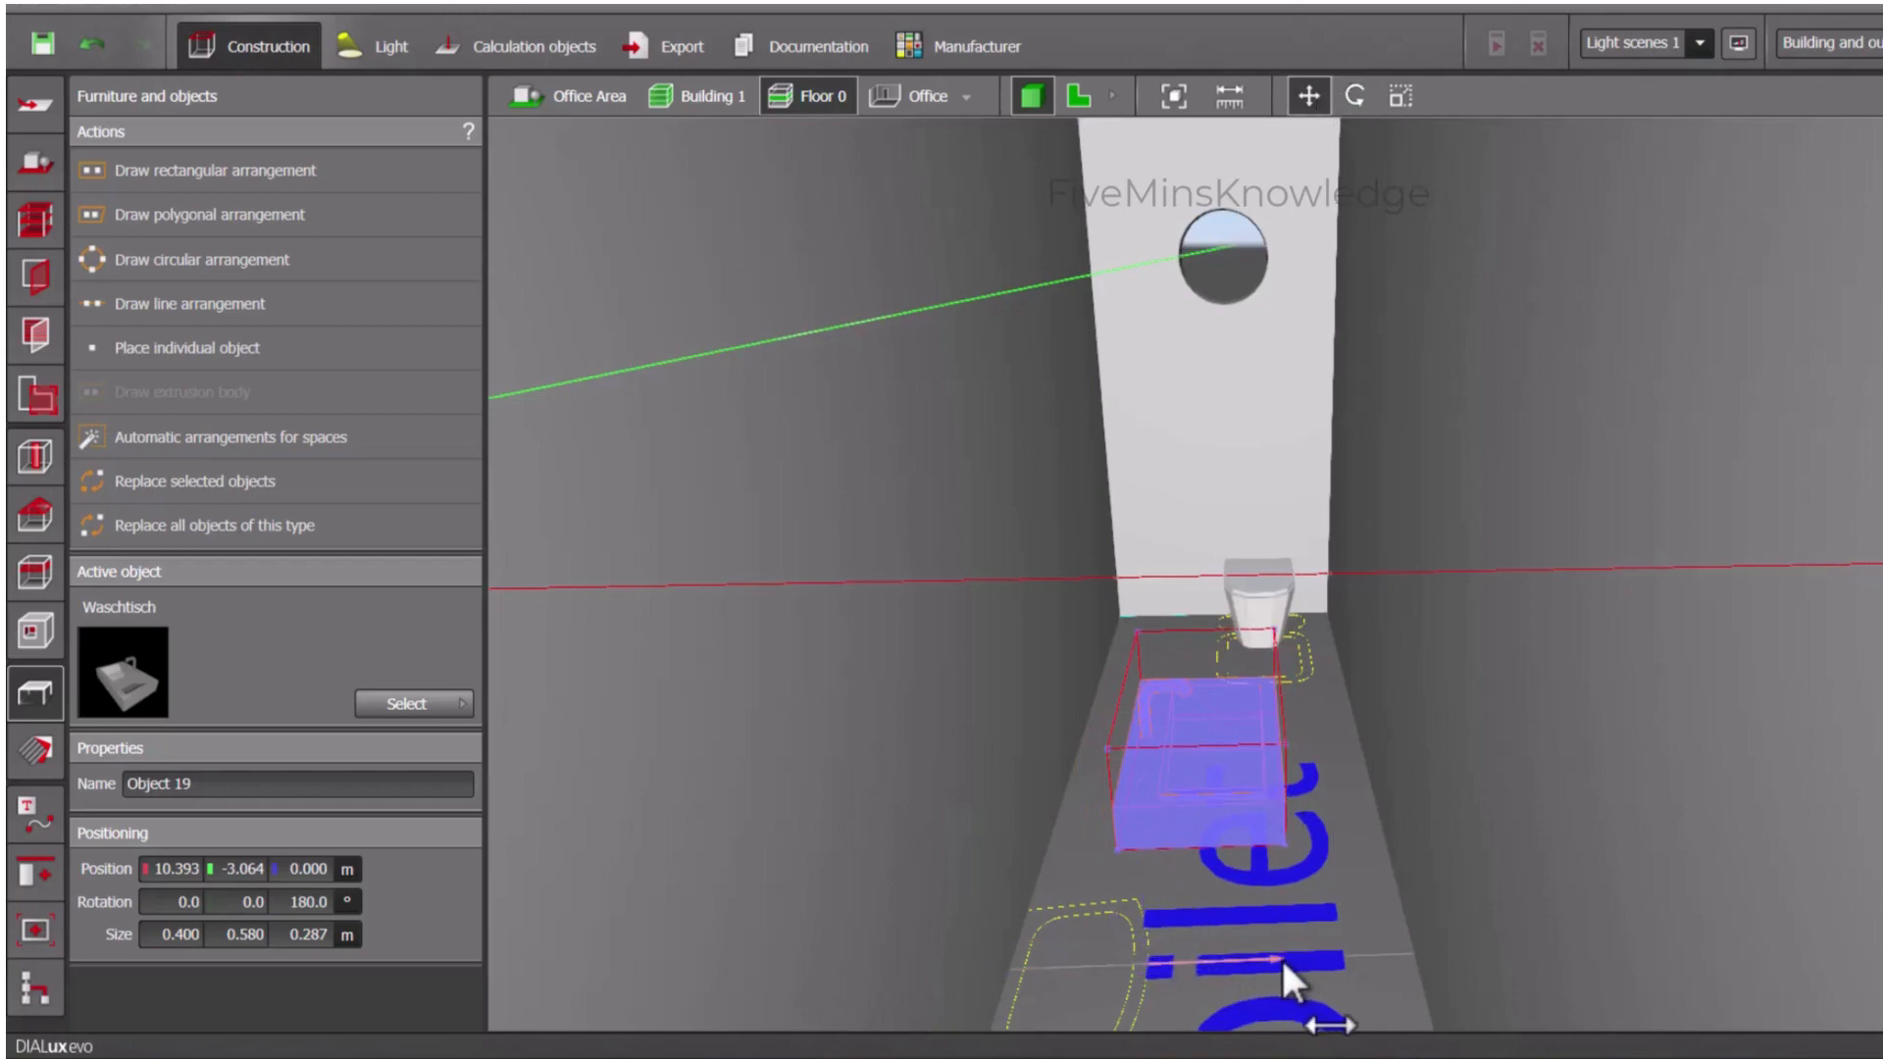
pyautogui.moveTo(1280, 957); pyautogui.dragTo(1100, 969)
pyautogui.click(1432, 851)
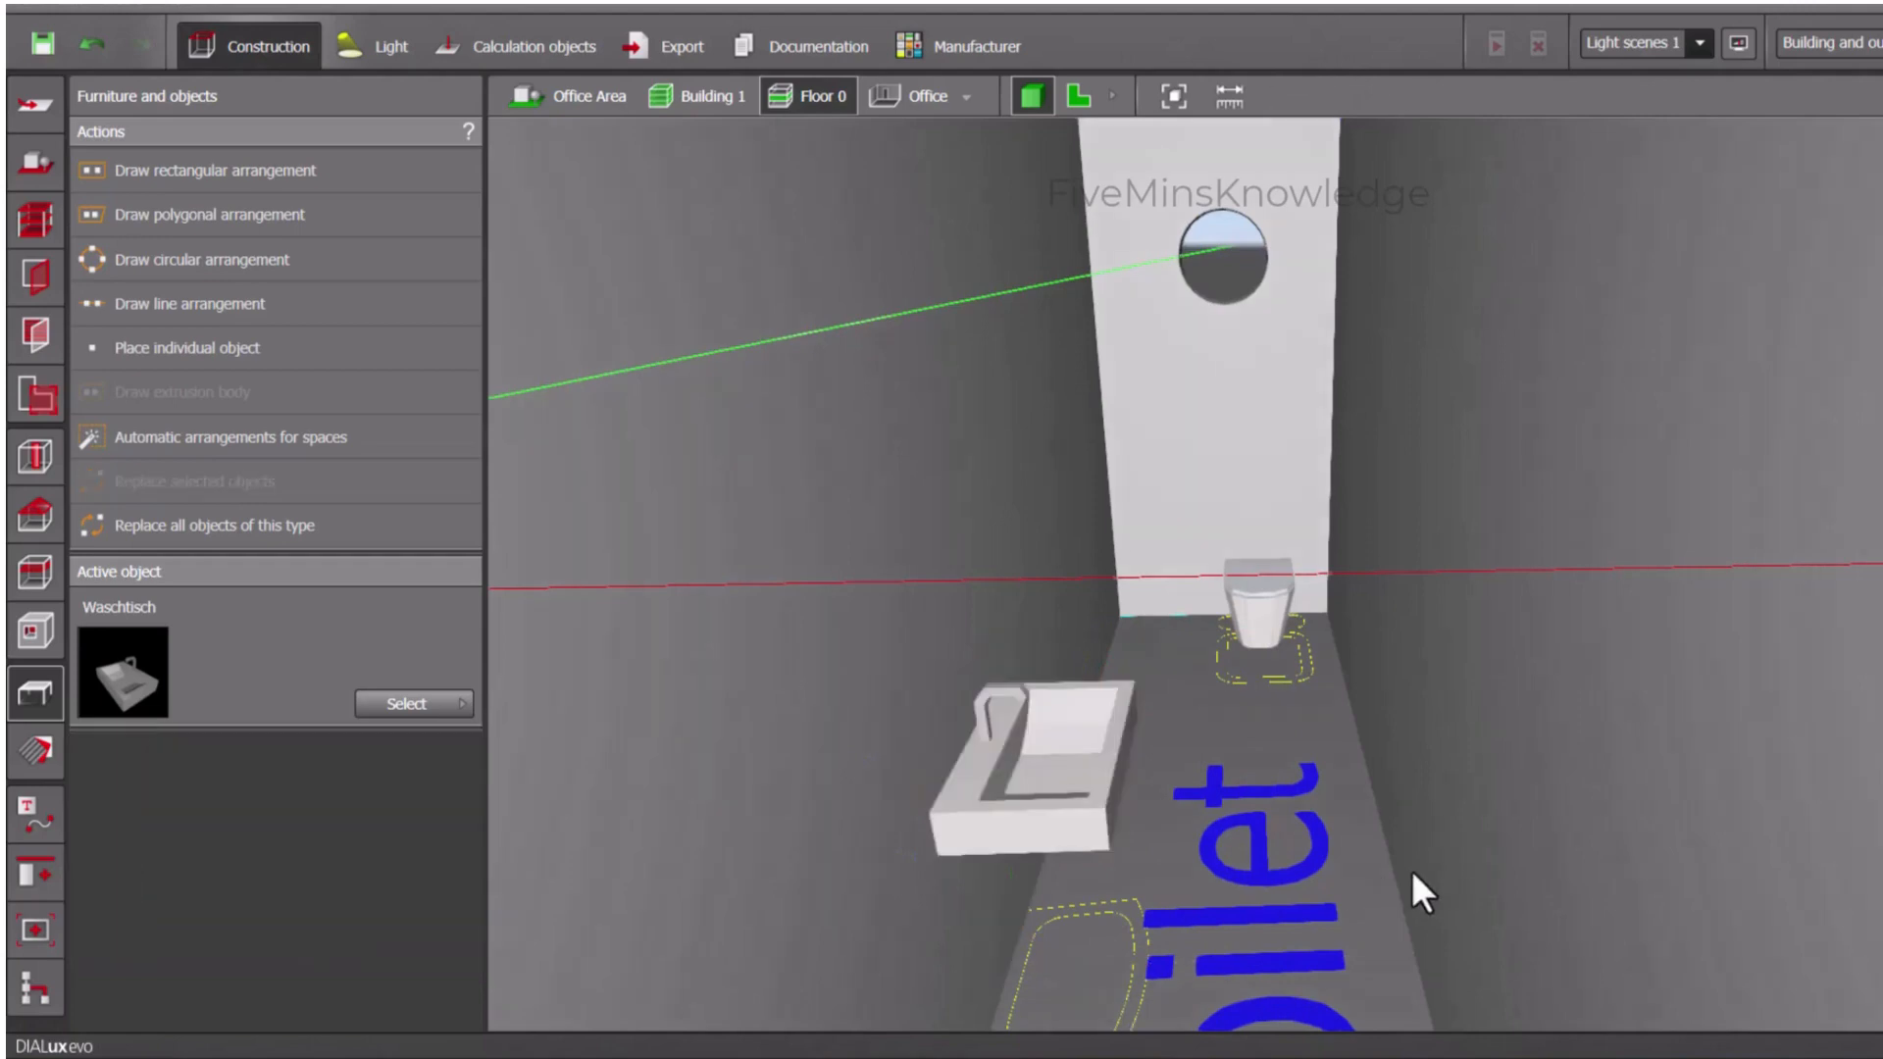
# - Examine the washbasin and WC in the Toilet room and the furnished rooms of Floor 0 in 3D
pyautogui.scroll(-3, 1395, 852)
pyautogui.scroll(3, 1439, 767)
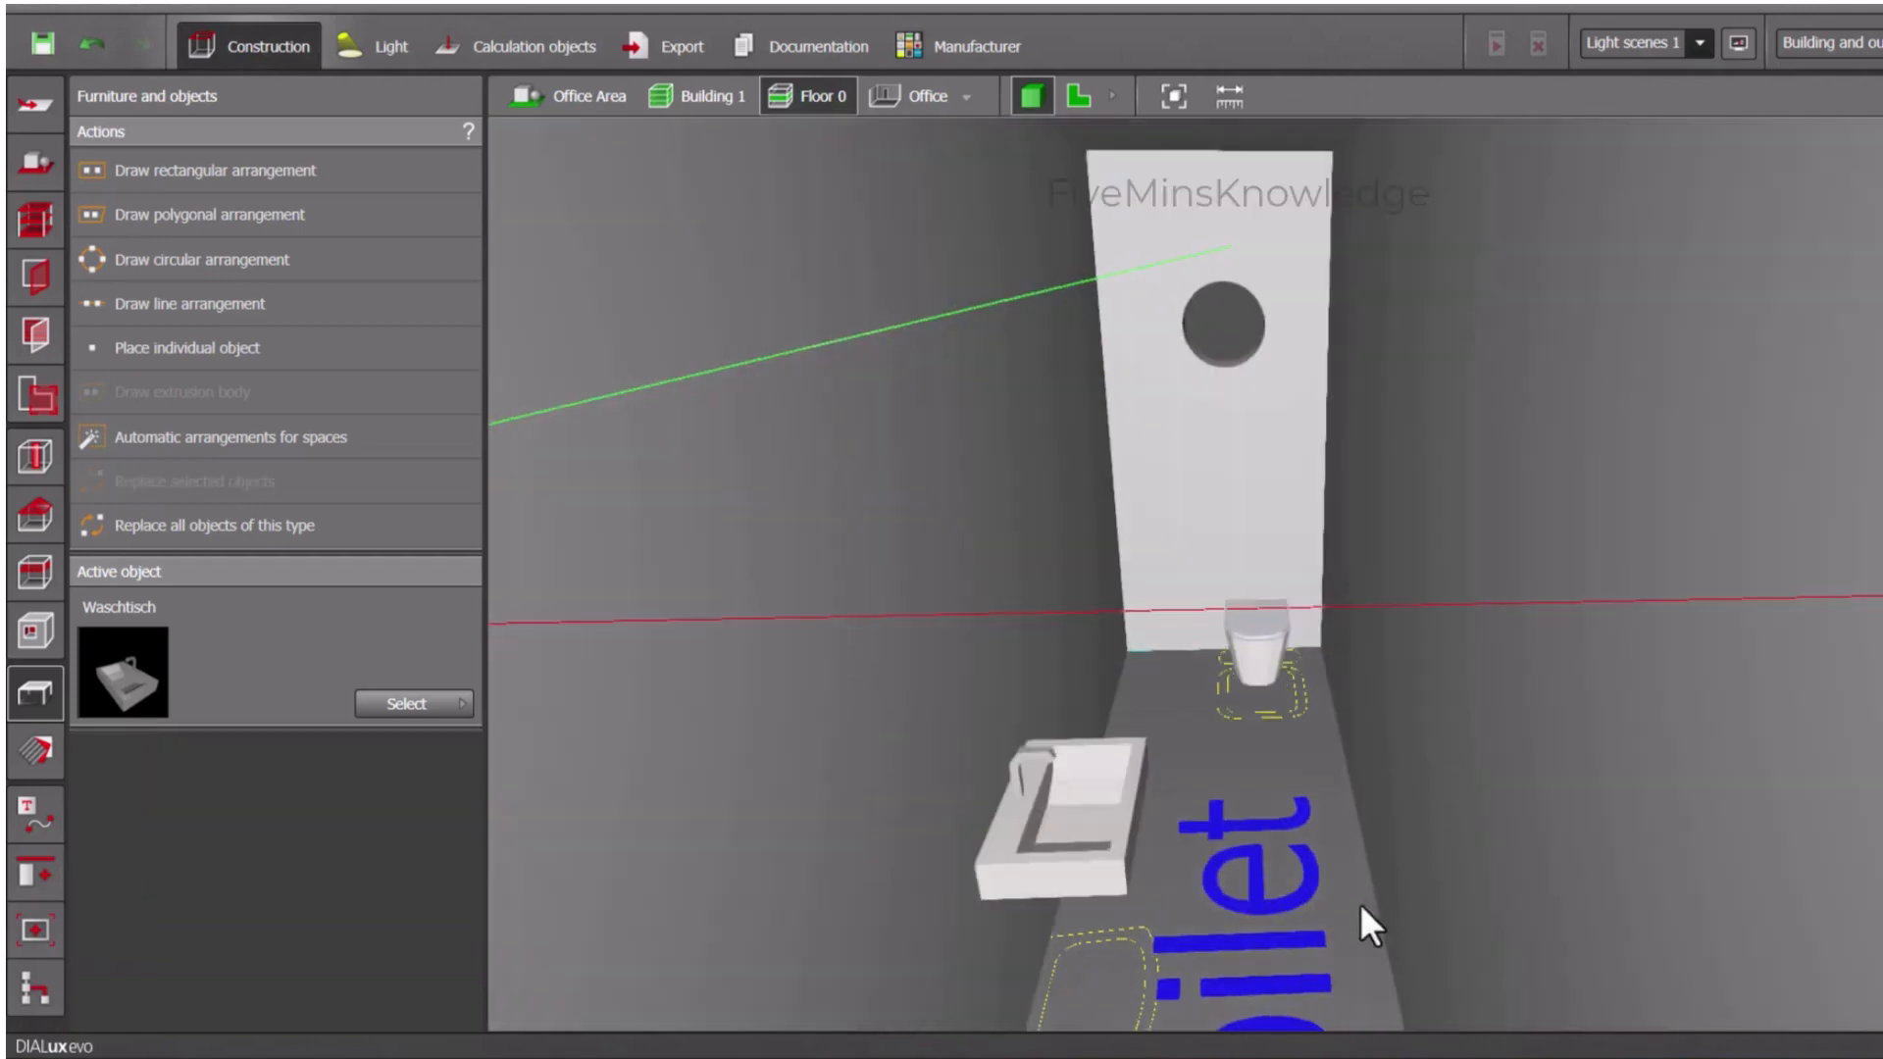
pyautogui.scroll(-1, 1346, 871)
pyautogui.scroll(-4, 1345, 873)
pyautogui.moveTo(1331, 726); pyautogui.dragTo(1365, 476, button='middle')
pyautogui.moveTo(1313, 624); pyautogui.dragTo(1326, 761, button='right')
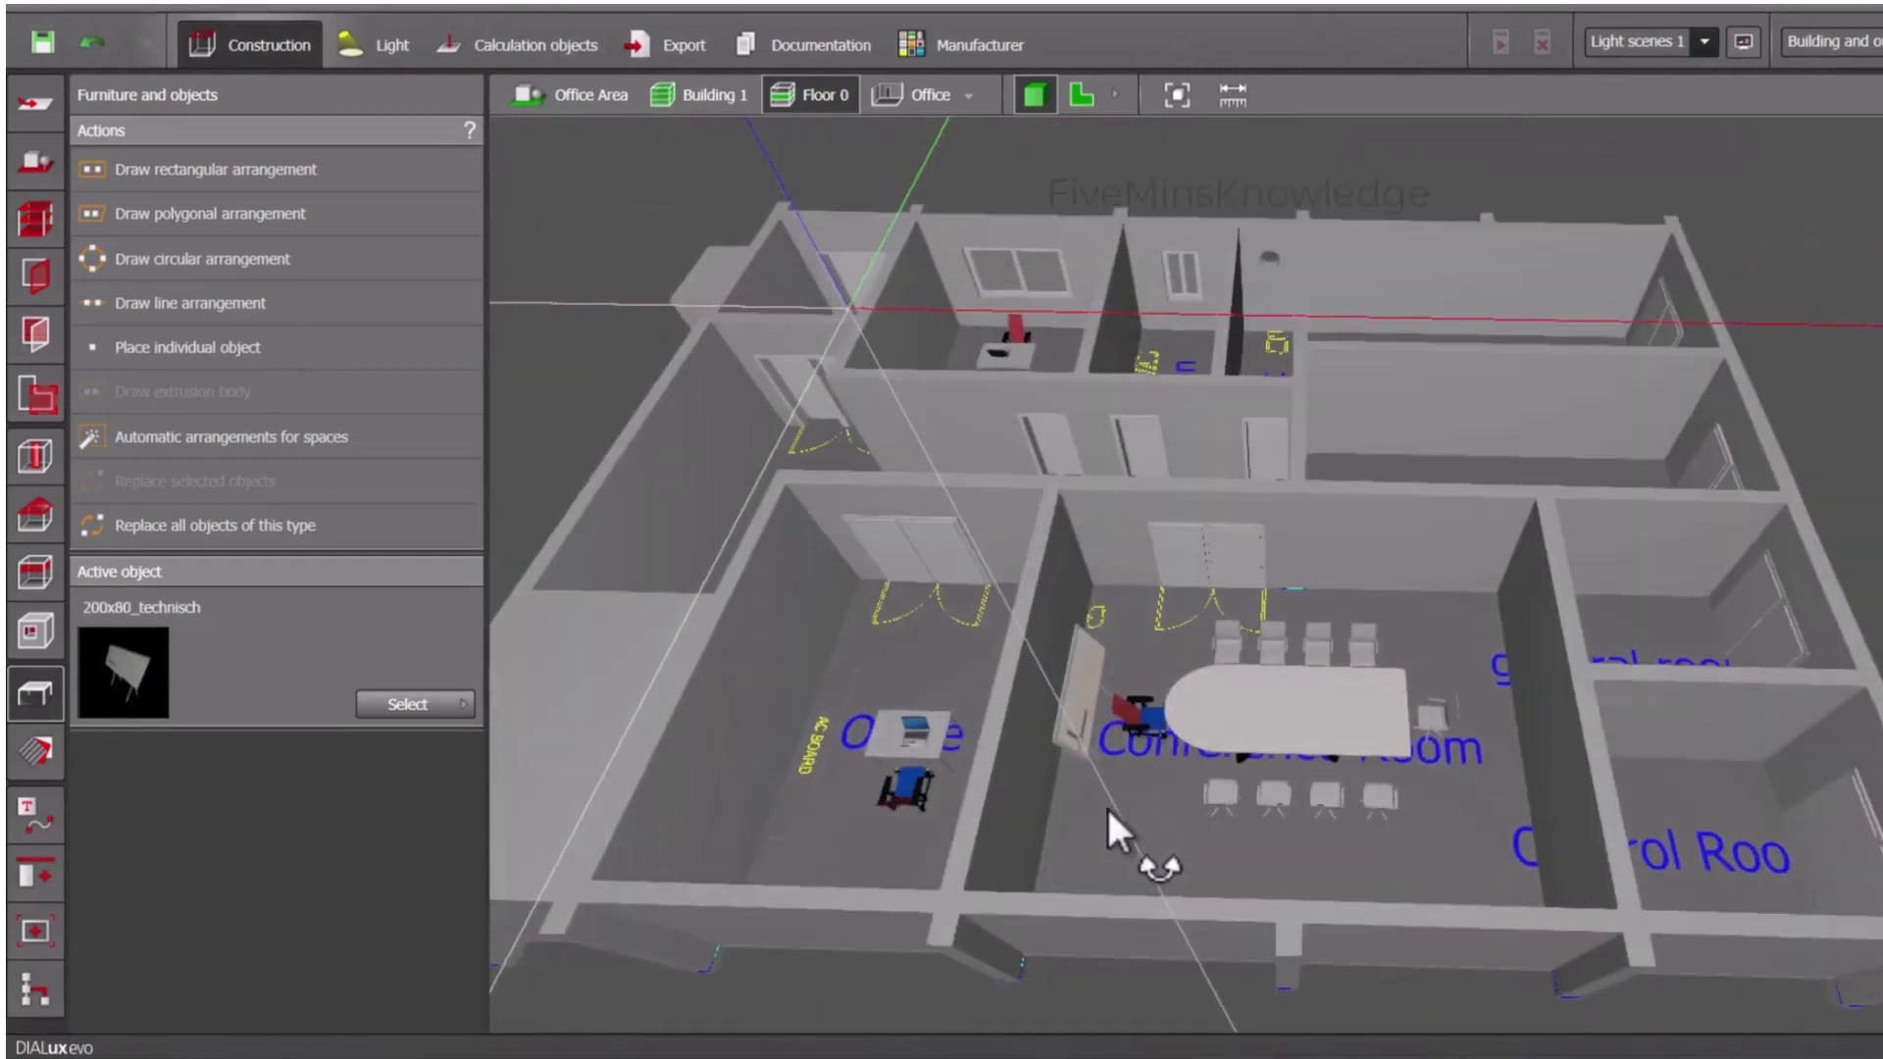
pyautogui.moveTo(1106, 804); pyautogui.dragTo(1114, 828, button='right')
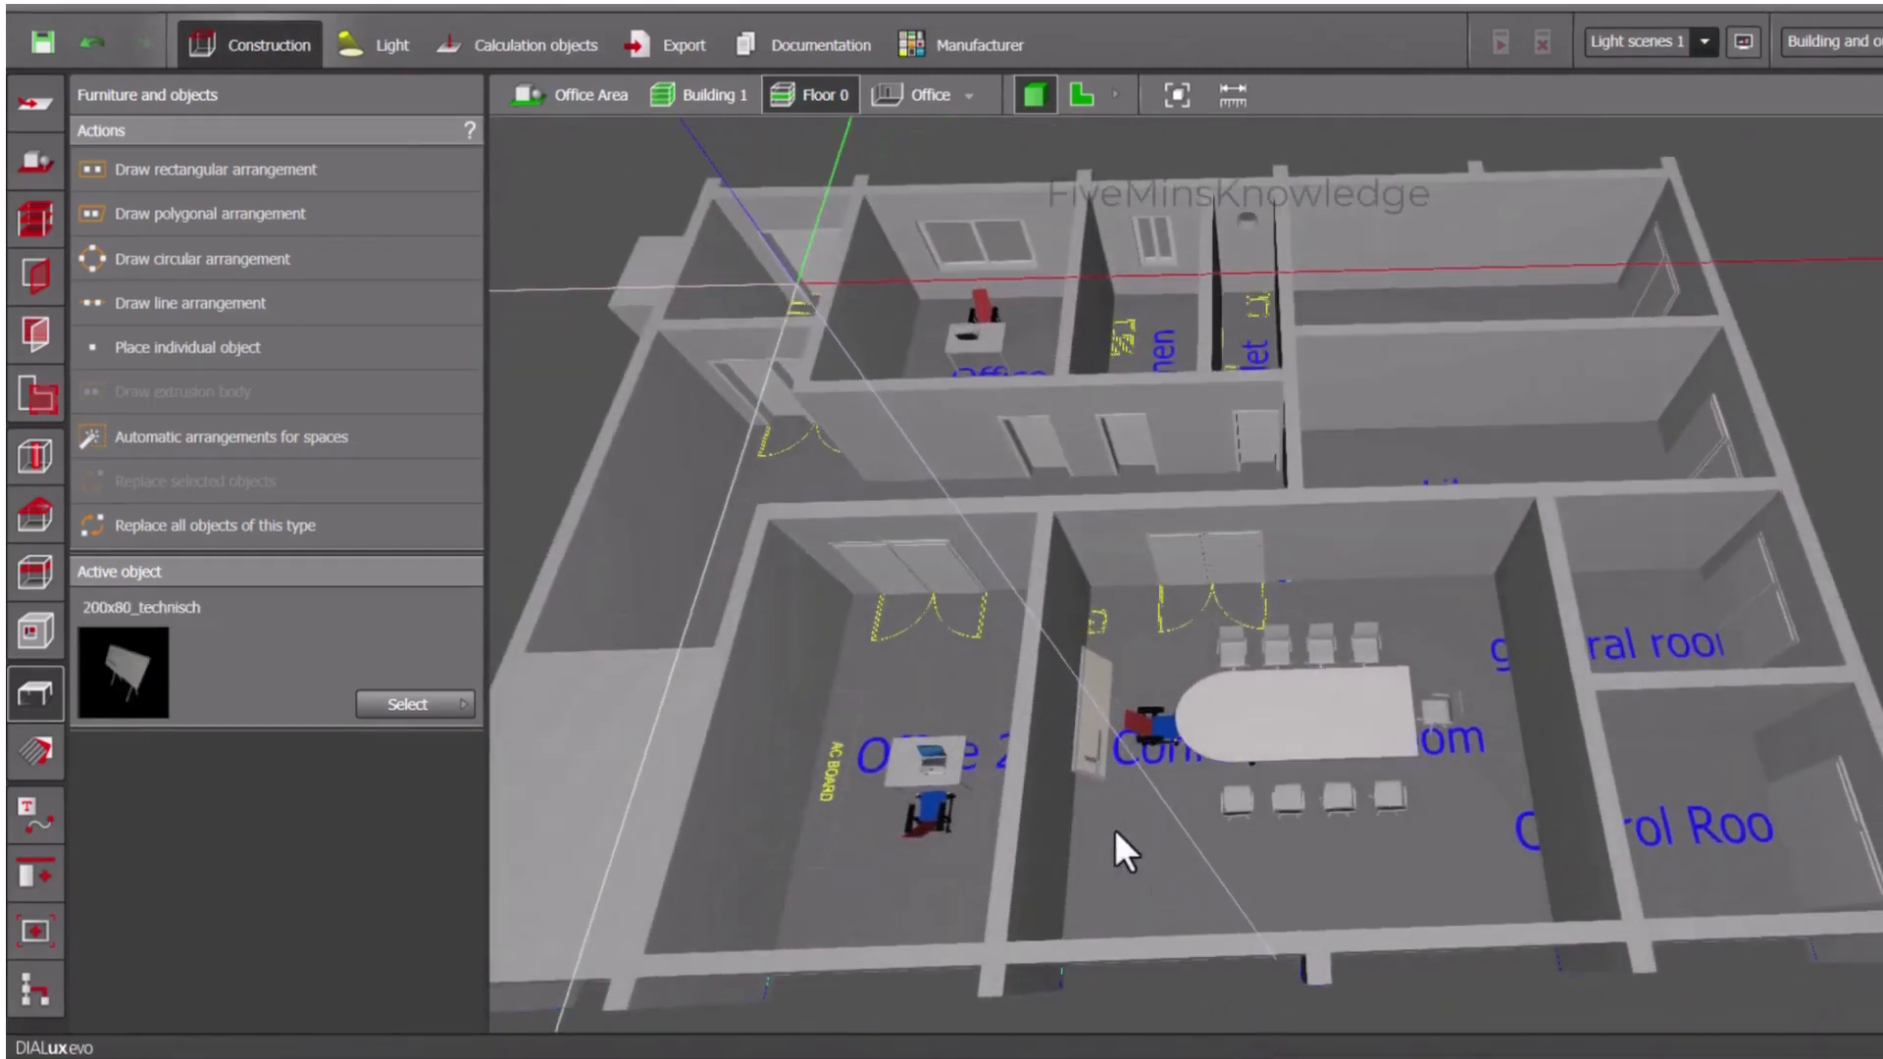
pyautogui.scroll(3, 1114, 828)
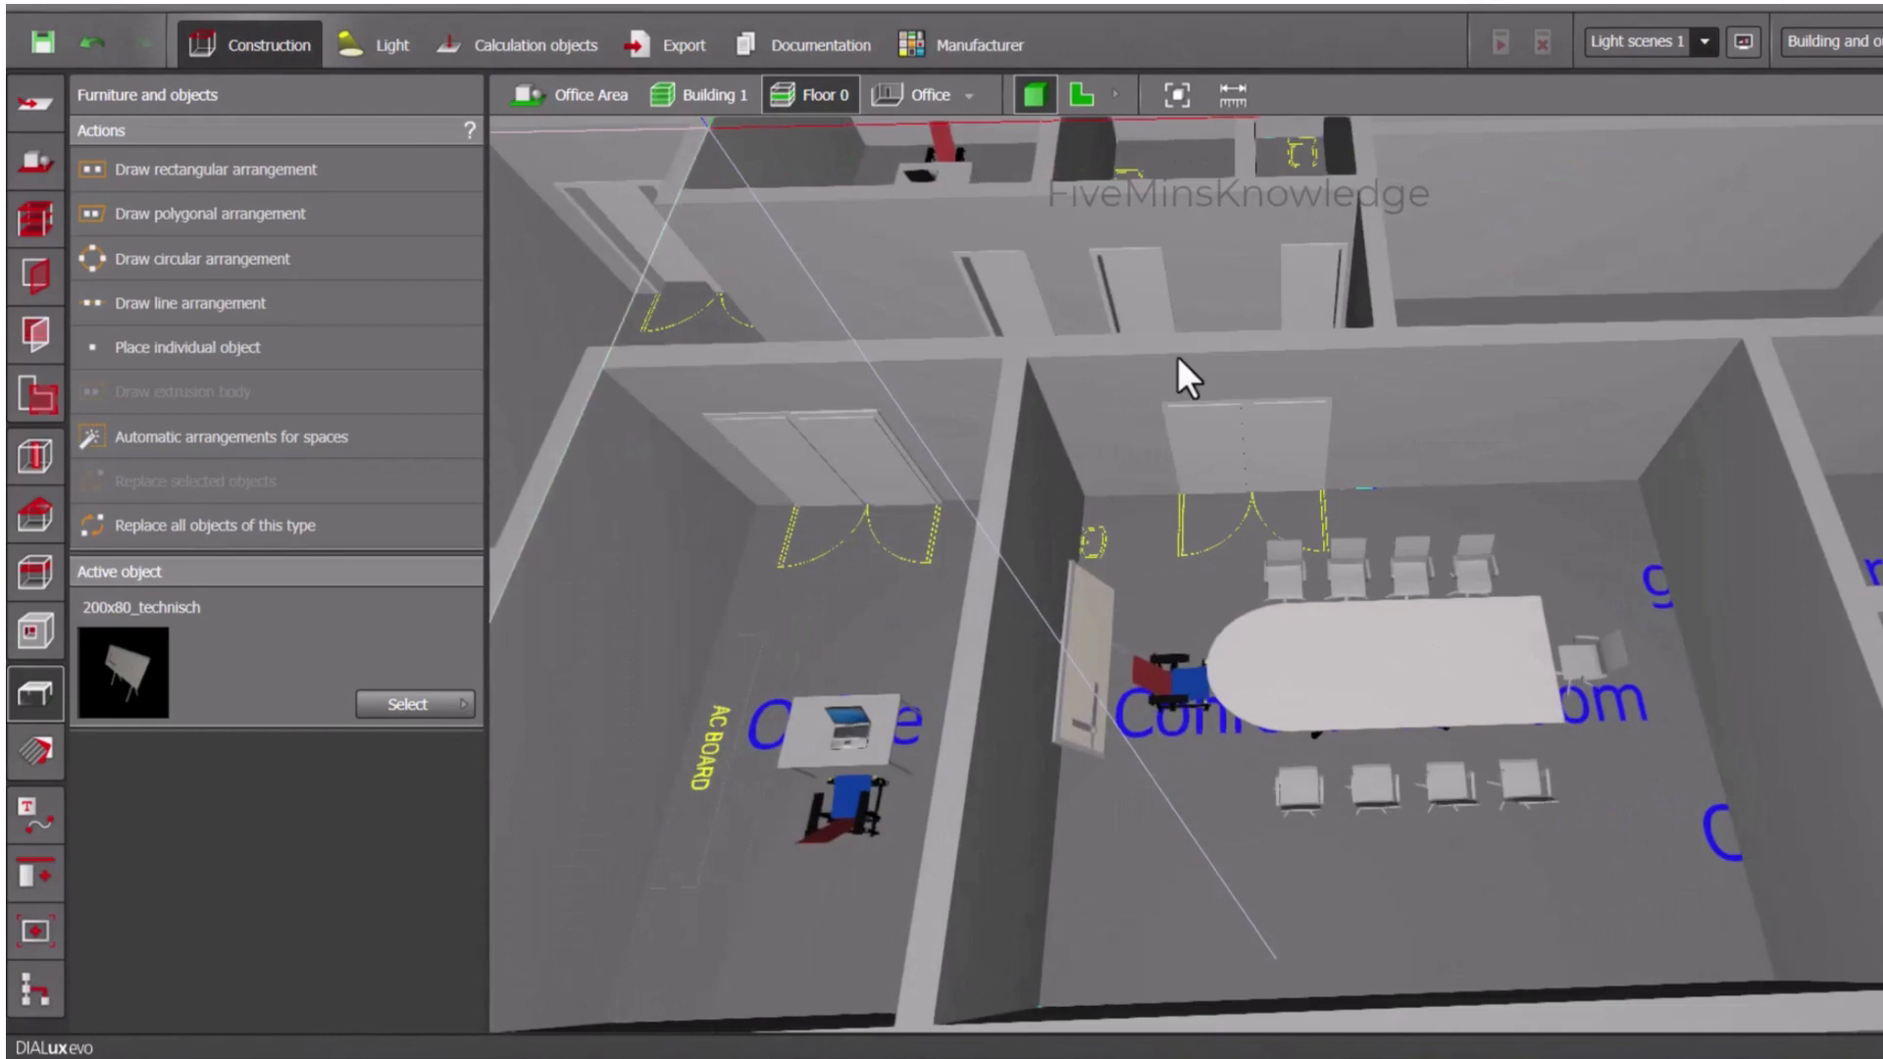